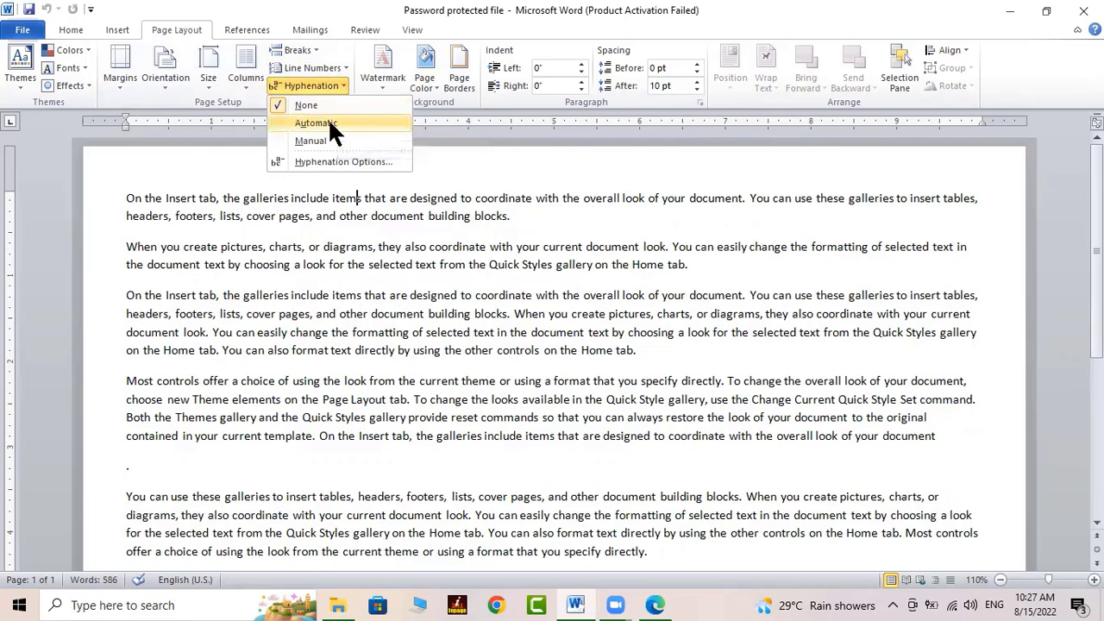
Set the document's hyphenation to Automatic so long words break with hyphens at line ends
{"action": "left_click", "coordinate": [329, 119]}
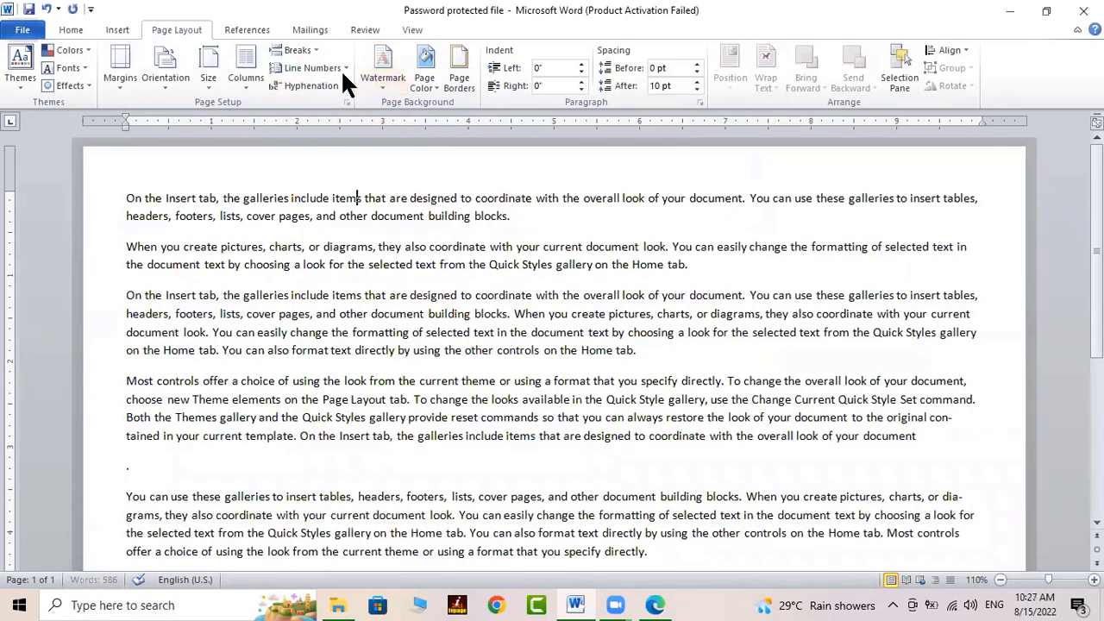
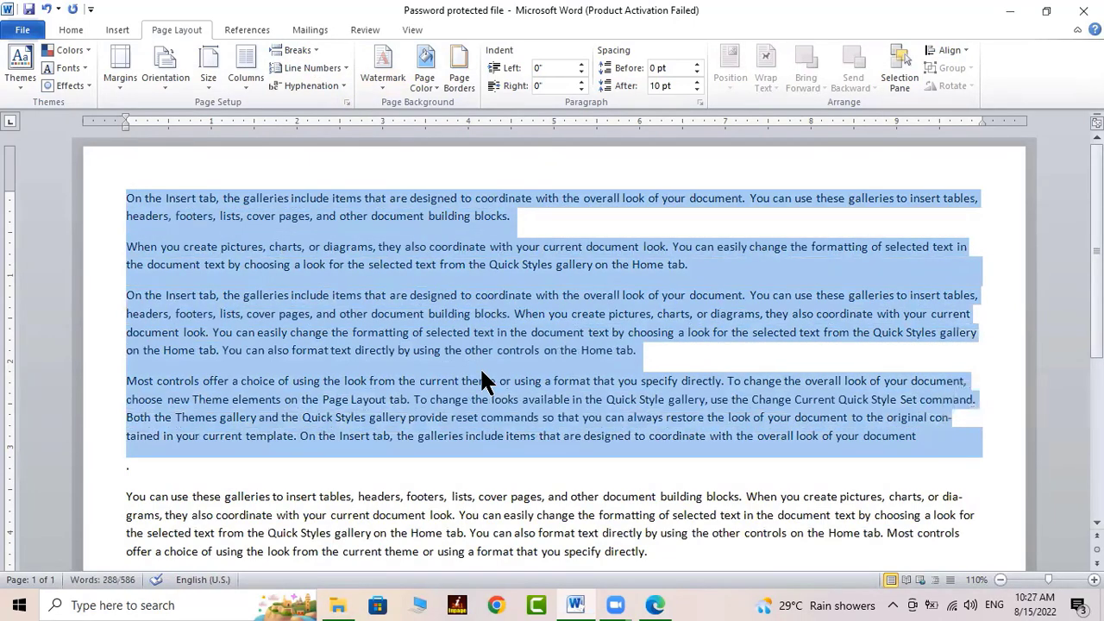
Apply Justify alignment to the selected first four paragraphs from the Home tab
{"action": "left_click", "coordinate": [70, 31]}
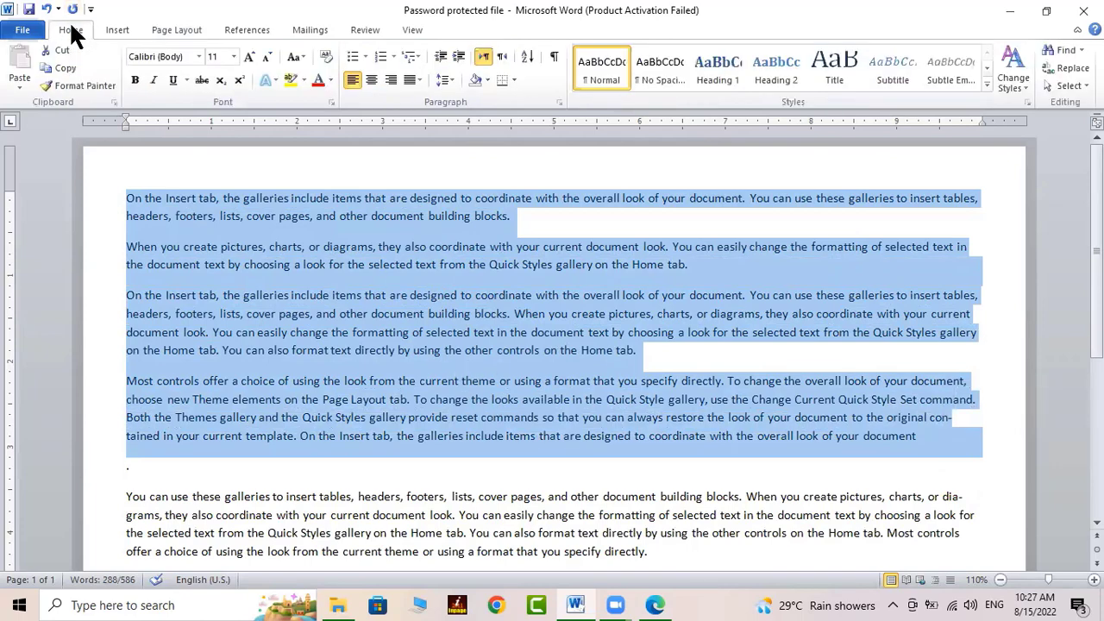
{"action": "left_click", "coordinate": [412, 80]}
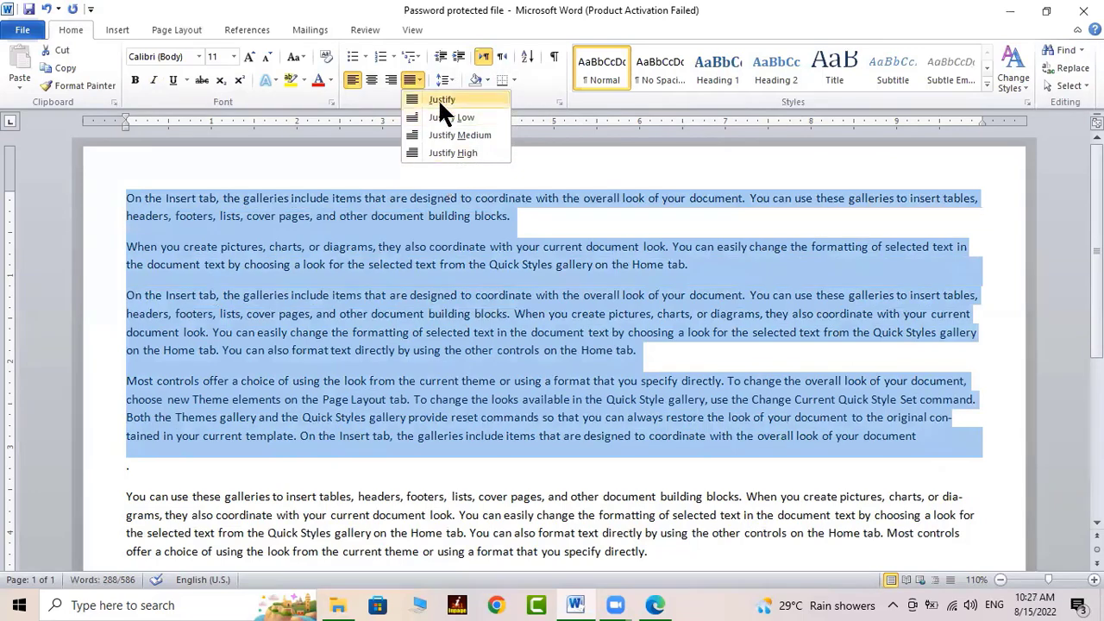
{"action": "left_click", "coordinate": [438, 98]}
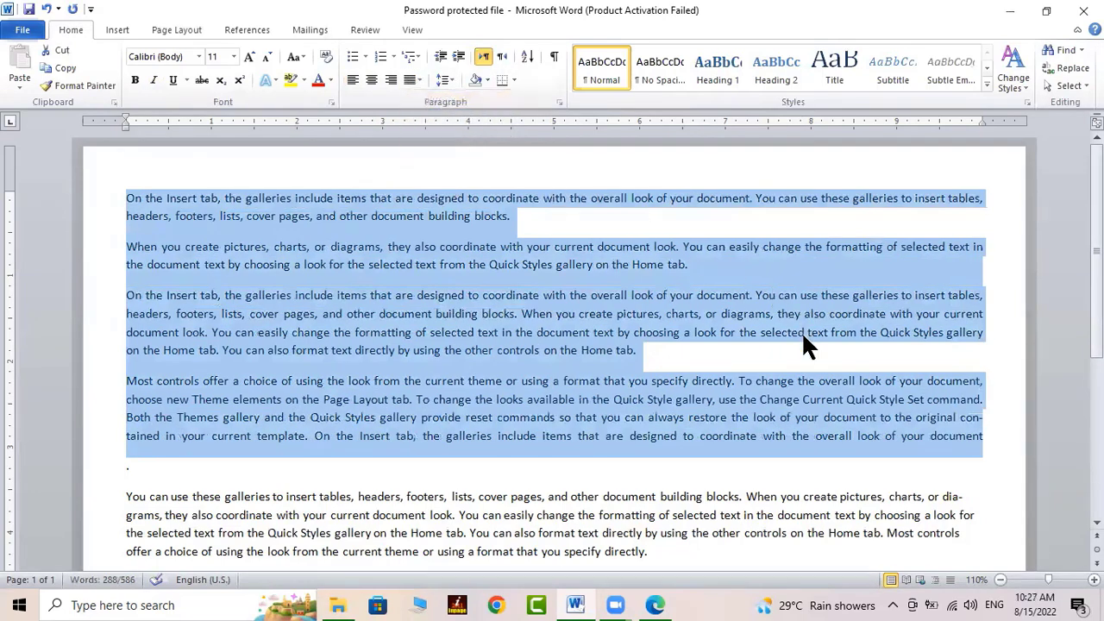
{"action": "left_click", "coordinate": [975, 440]}
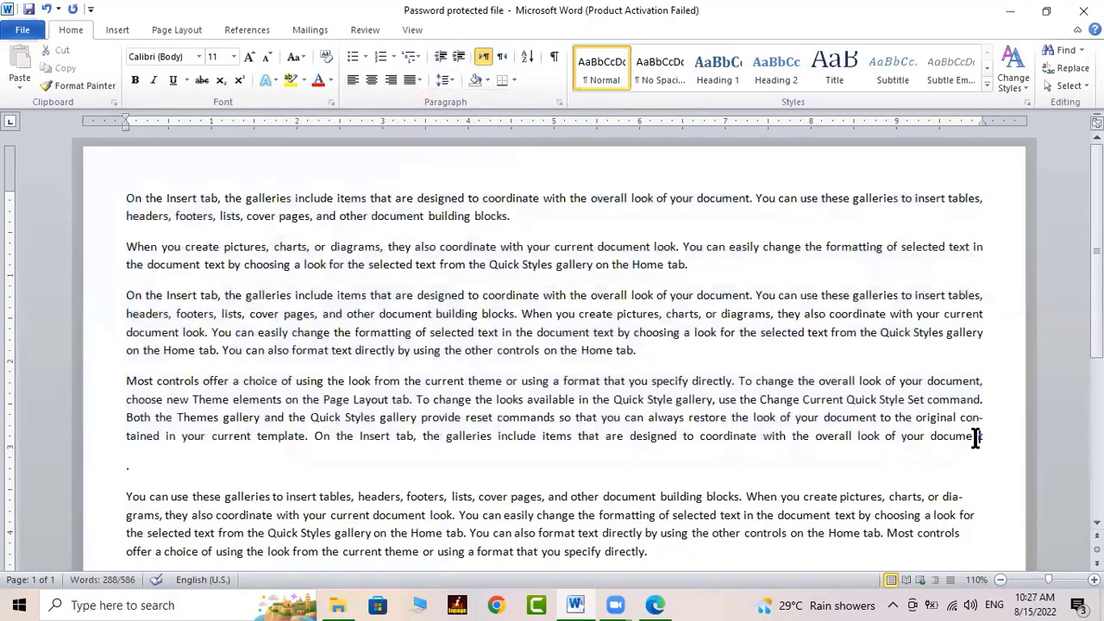
{"action": "left_click_drag", "start_coordinate": [960, 418], "coordinate": [978, 427]}
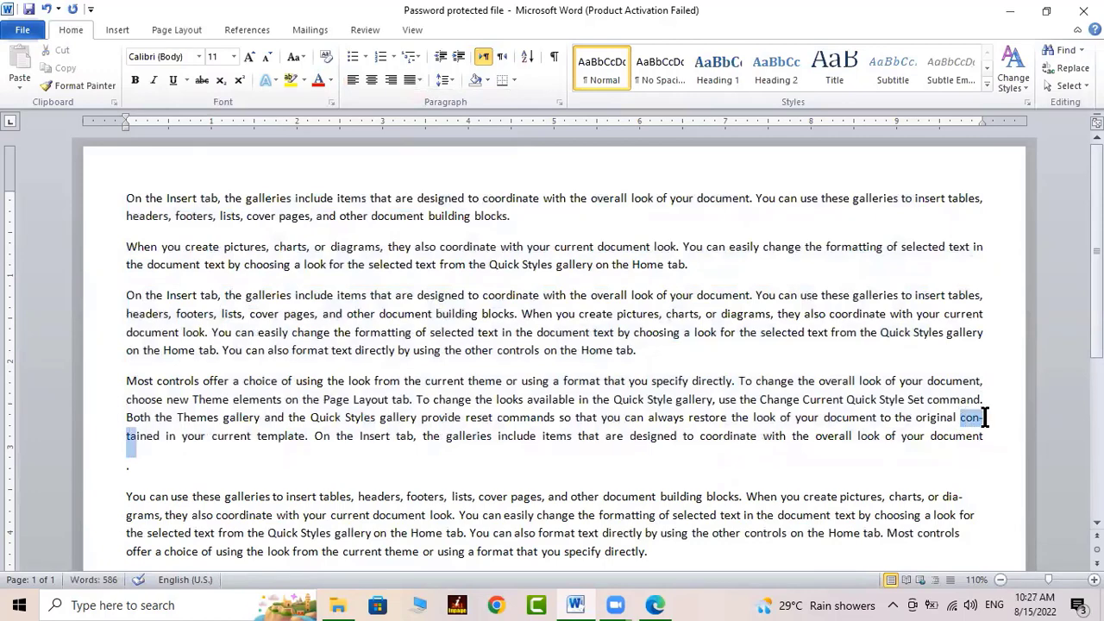
{"action": "left_click", "coordinate": [973, 418]}
{"action": "left_click_drag", "start_coordinate": [962, 422], "coordinate": [977, 422]}
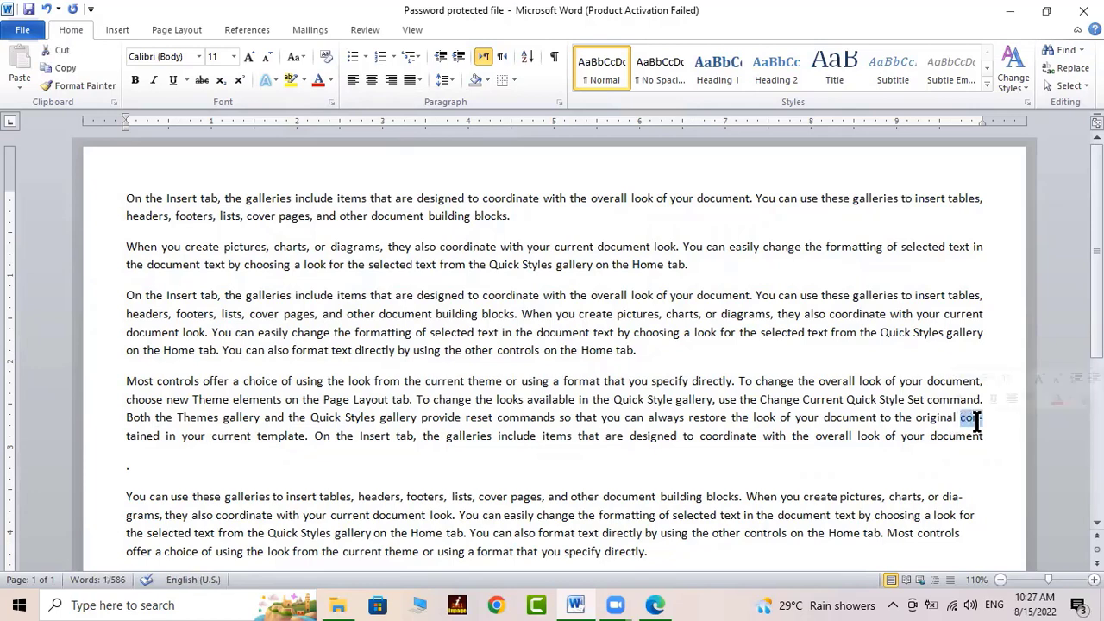
{"action": "left_click", "coordinate": [977, 422]}
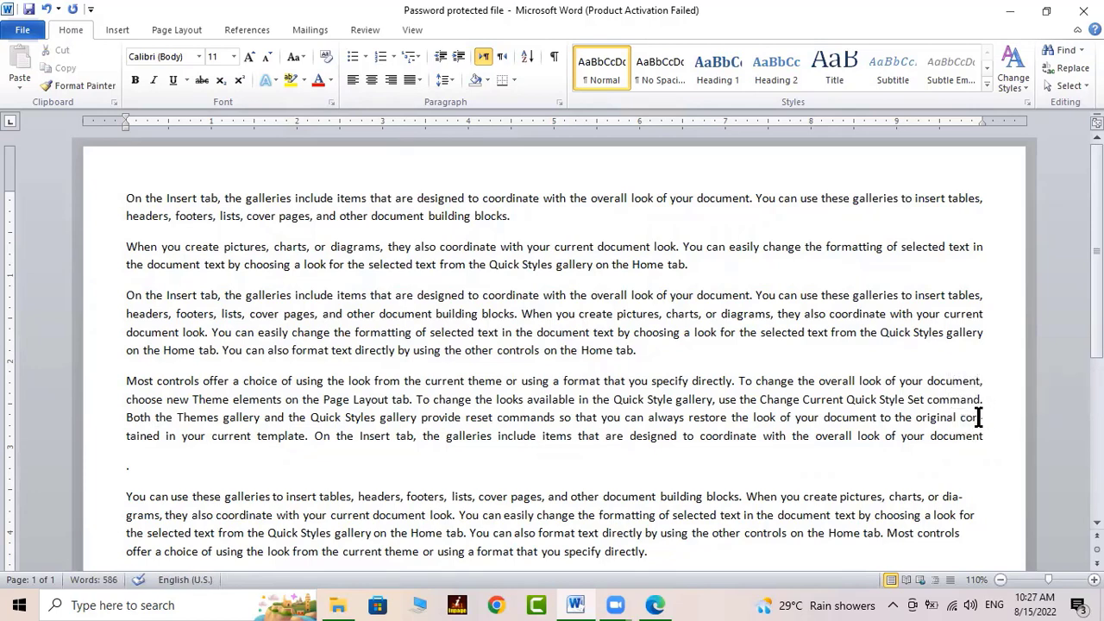
{"action": "left_click_drag", "start_coordinate": [978, 417], "coordinate": [986, 416]}
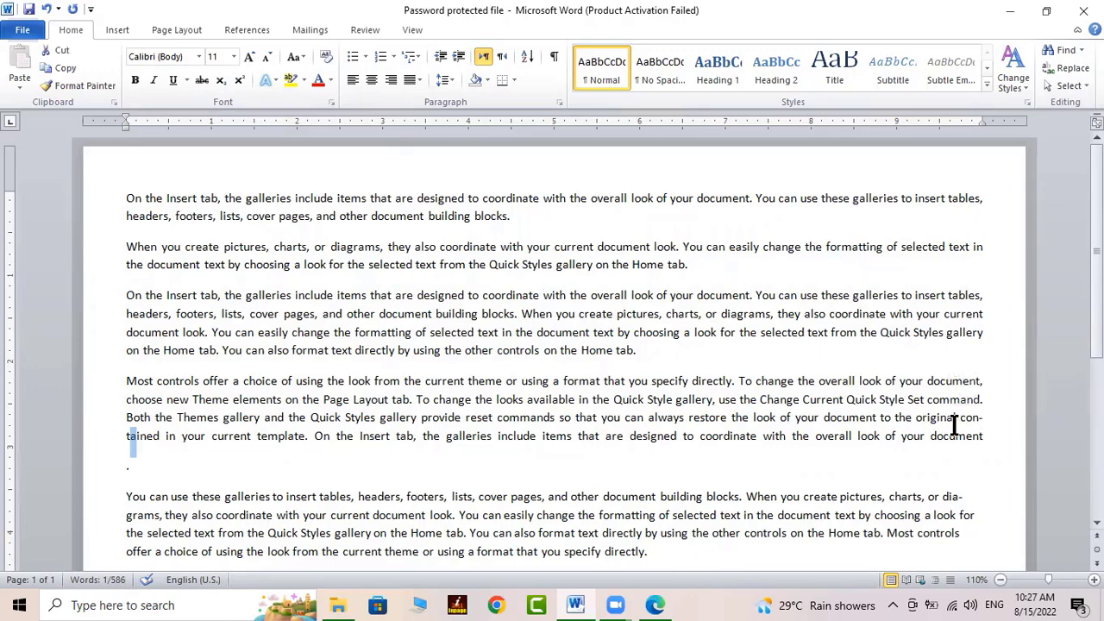
{"action": "left_click", "coordinate": [616, 380]}
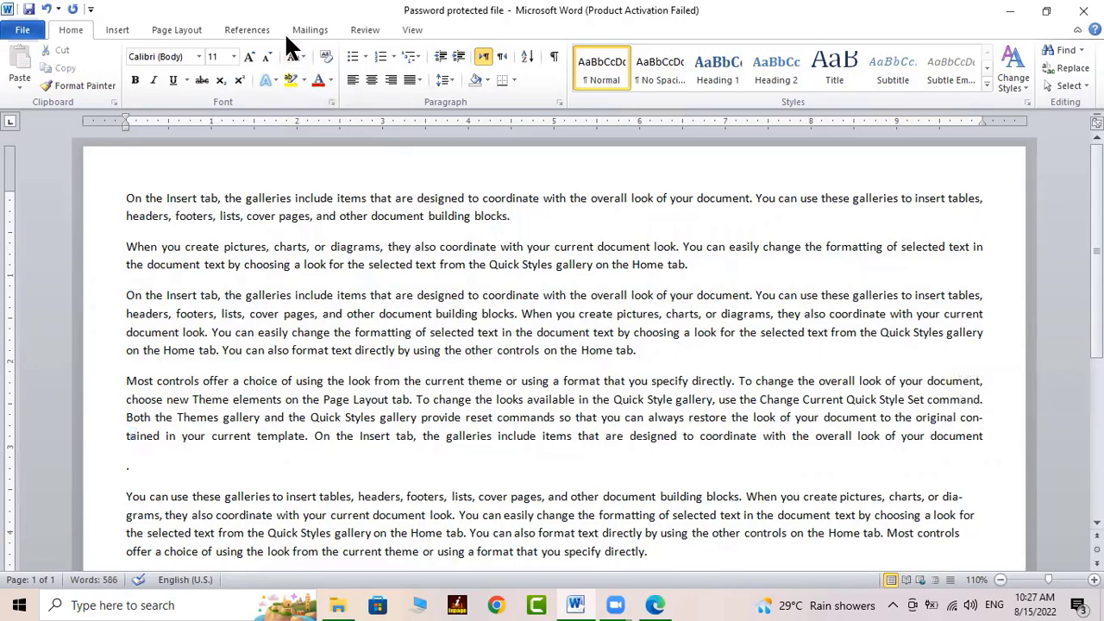
{"action": "left_click", "coordinate": [185, 27]}
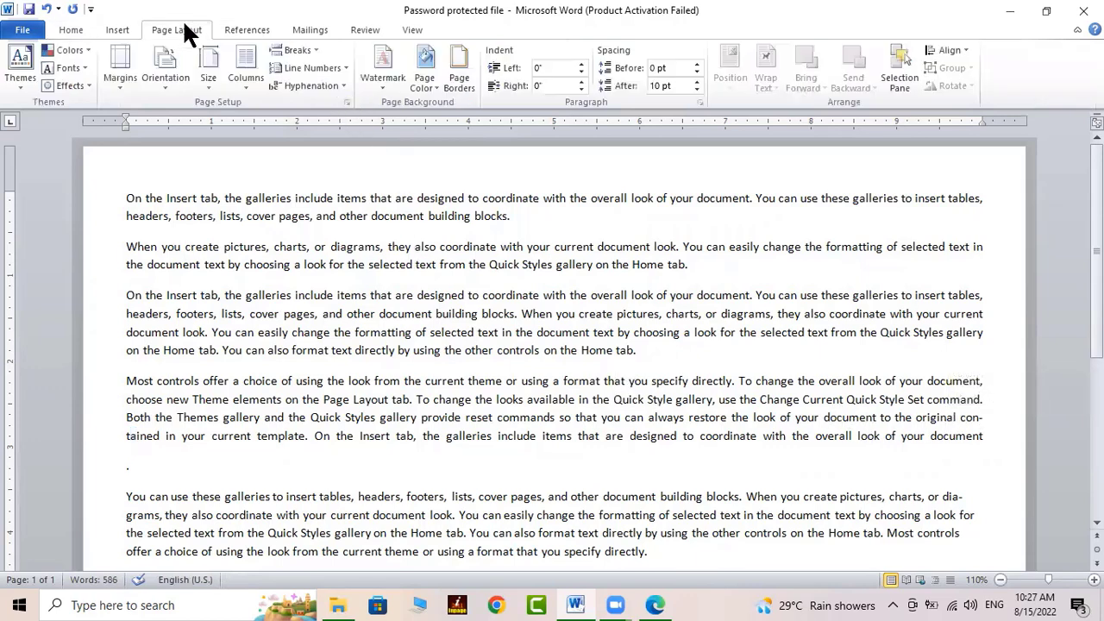
Switch hyphenation to None to compare, then set it back to Automatic
{"action": "left_click", "coordinate": [324, 84]}
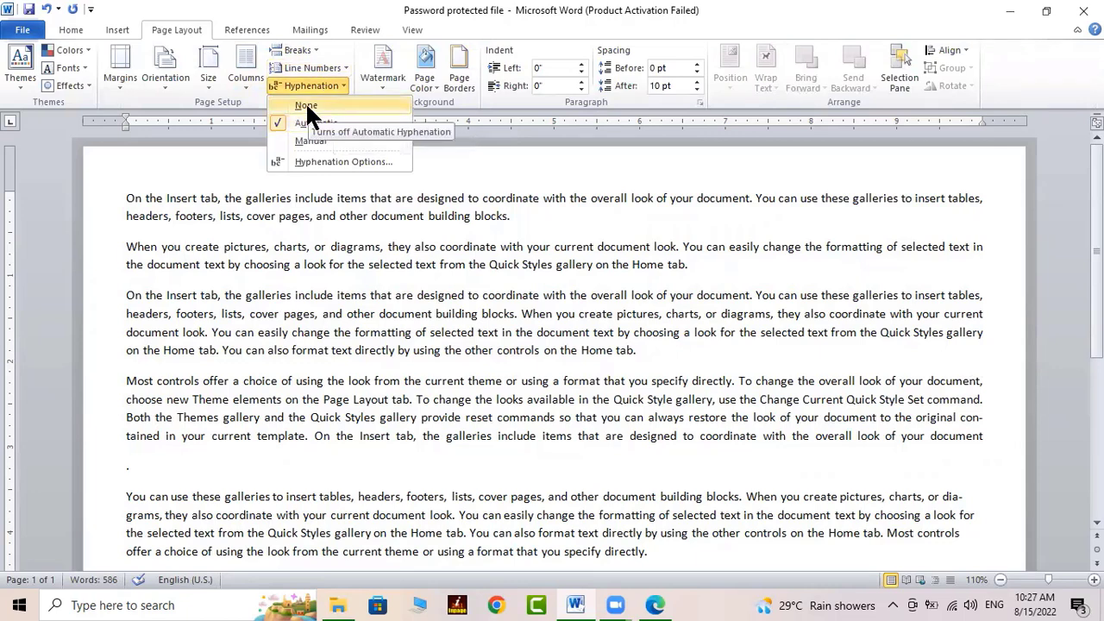
{"action": "left_click", "coordinate": [306, 103]}
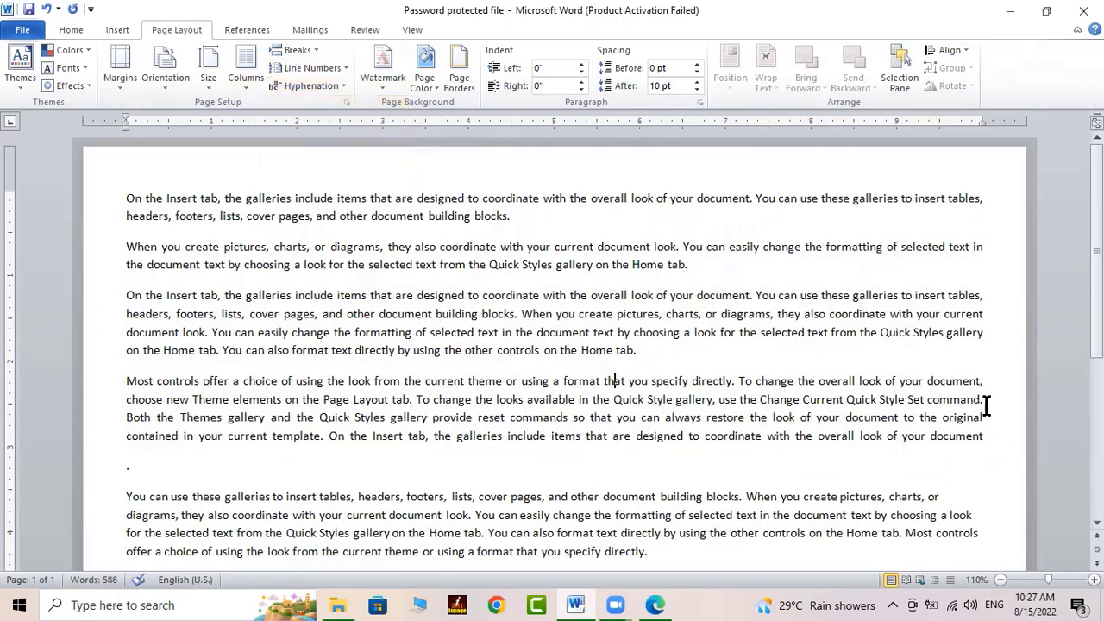
{"action": "left_click", "coordinate": [309, 84]}
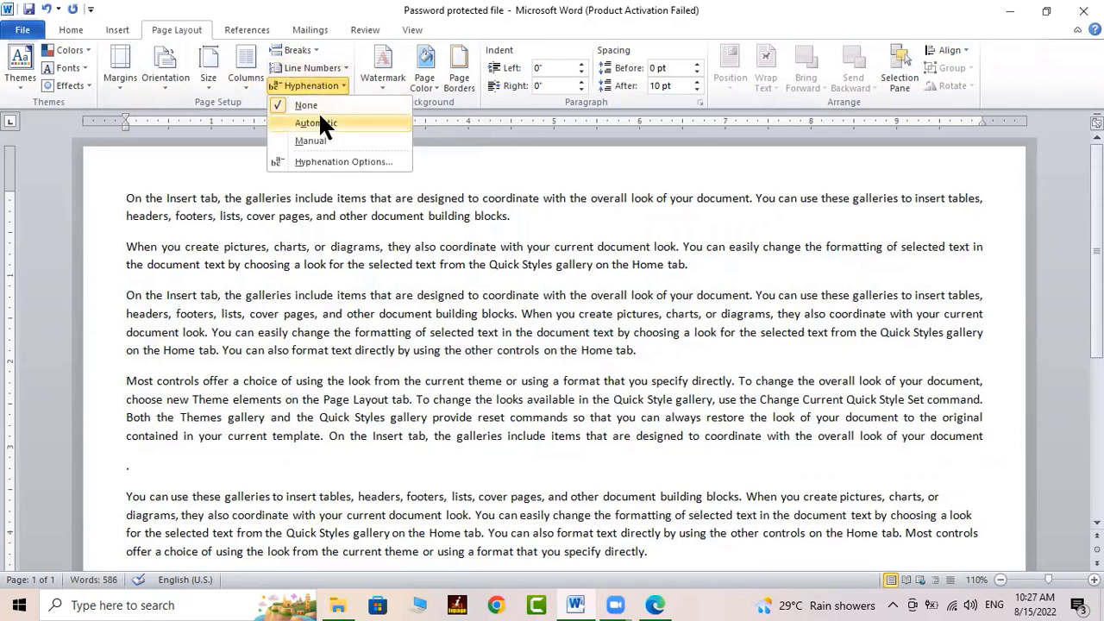
{"action": "left_click", "coordinate": [320, 119]}
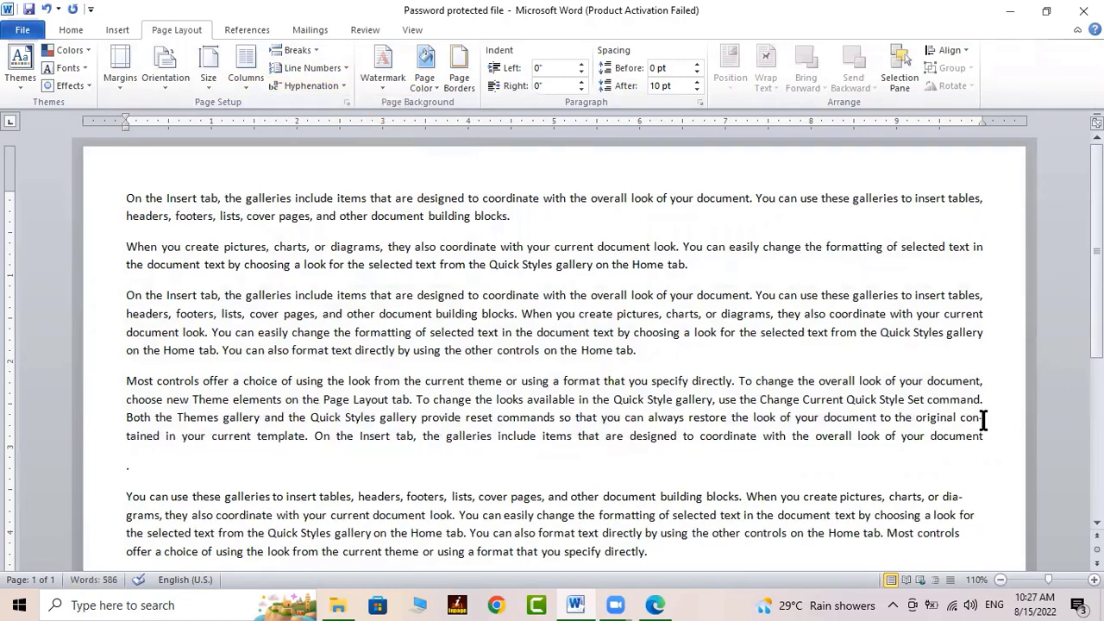
Run Manual hyphenation, skipping contained and accepting every dia-grams split, then close the completion message
{"action": "left_click", "coordinate": [320, 79]}
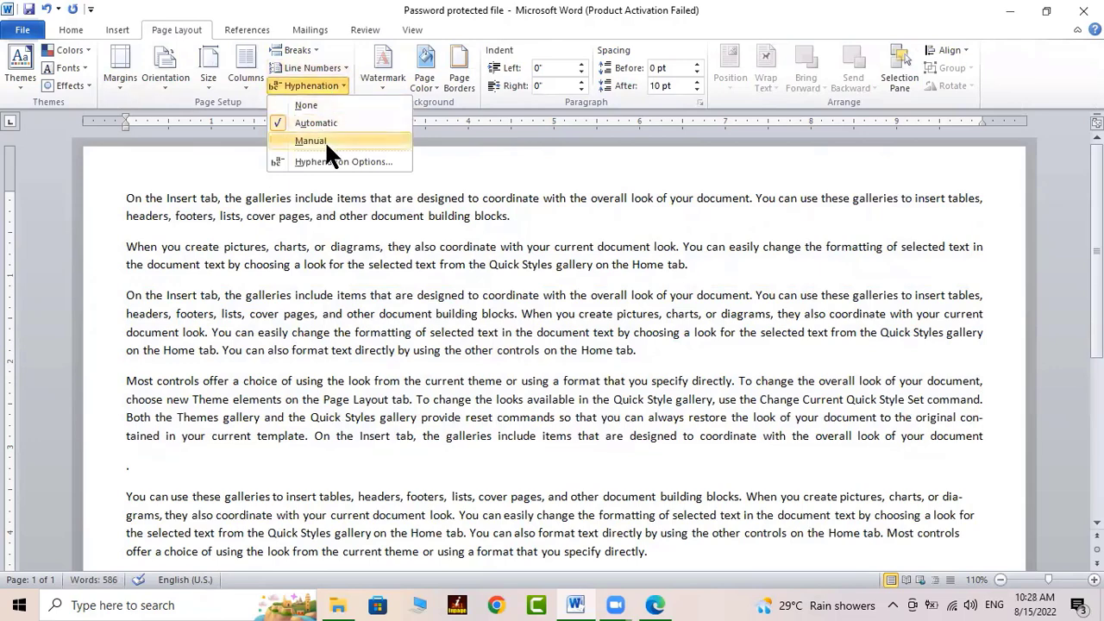
{"action": "left_click", "coordinate": [325, 138]}
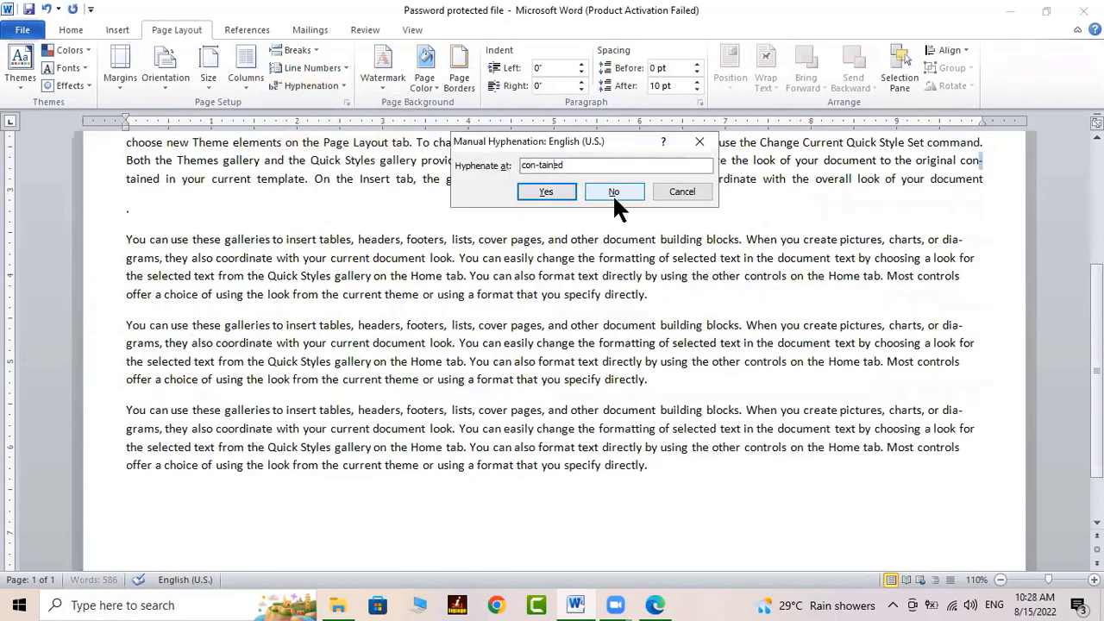
{"action": "left_click", "coordinate": [613, 190]}
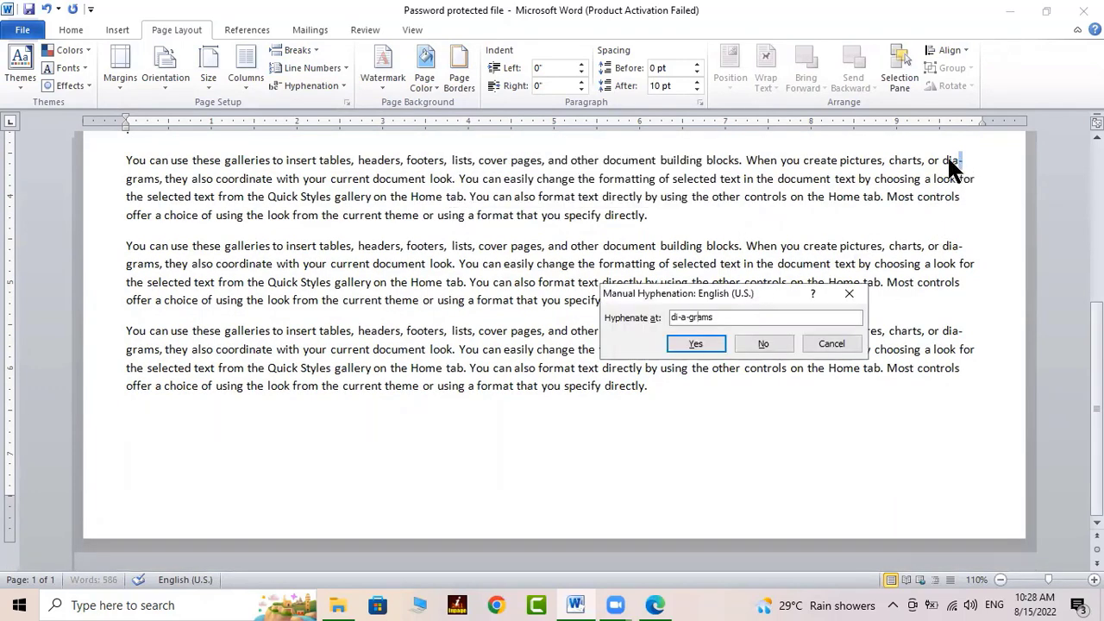
{"action": "left_click", "coordinate": [709, 338]}
{"action": "left_click", "coordinate": [703, 341]}
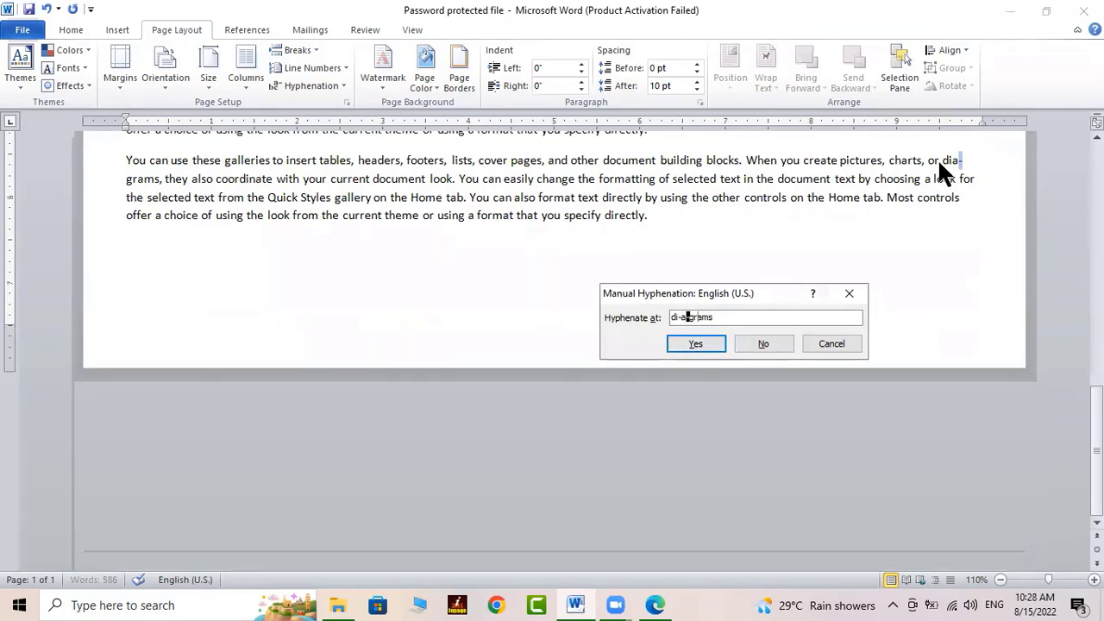
{"action": "left_click", "coordinate": [707, 342]}
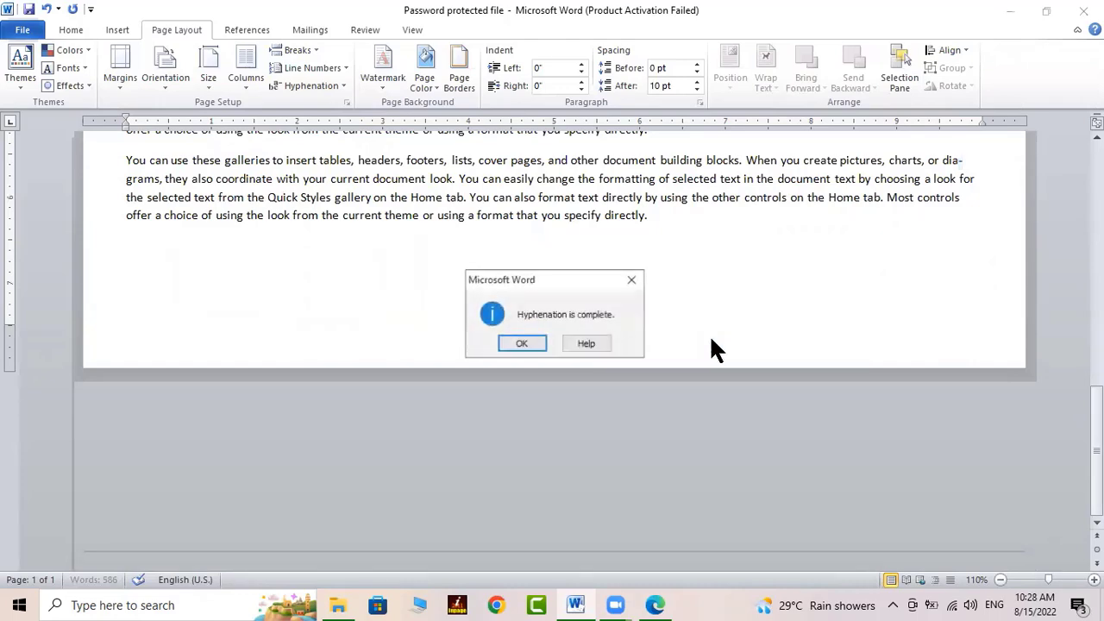
{"action": "left_click", "coordinate": [537, 344]}
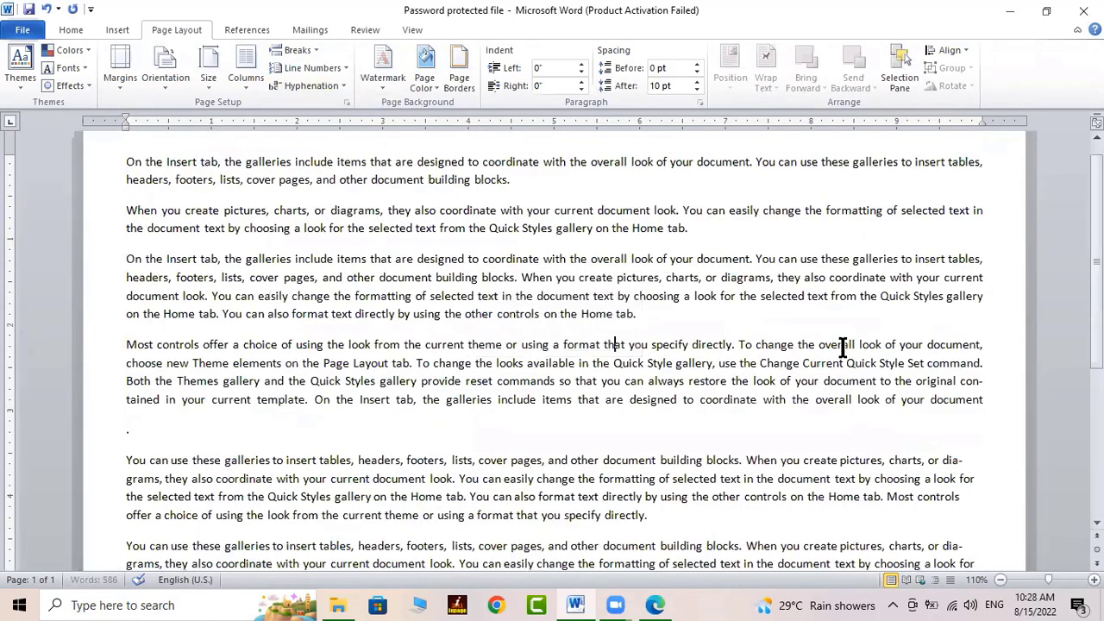
Scroll through the text, place the cursor inside dia-grams and open the Hyphenation mode list
{"action": "scroll", "coordinate": [843, 347], "scroll_direction": "up", "scroll_amount": 1}
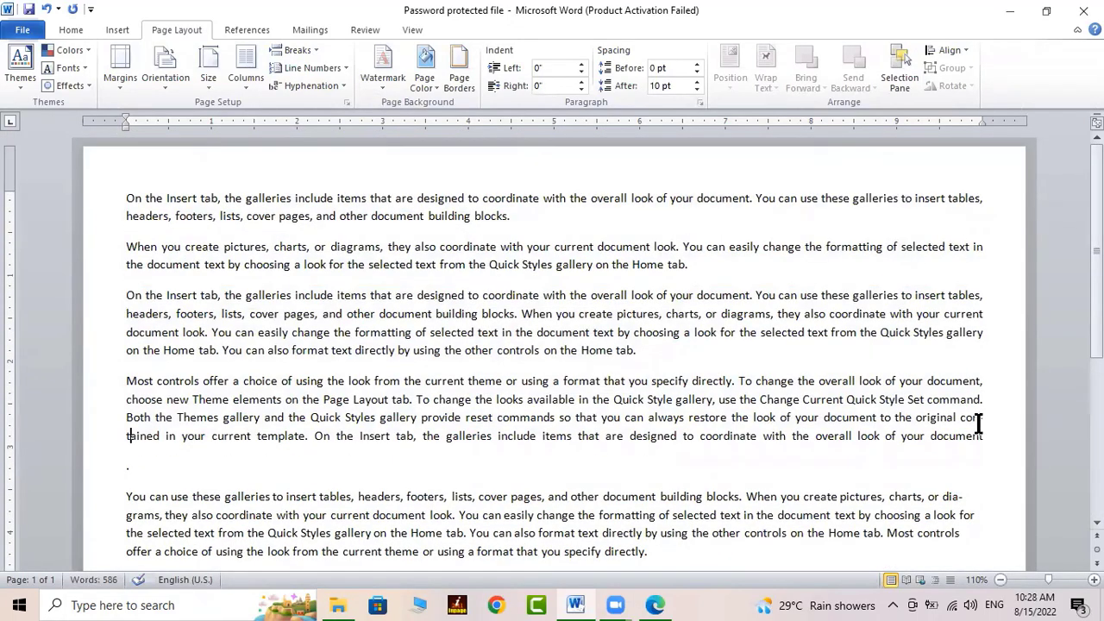
{"action": "scroll", "coordinate": [973, 426], "scroll_direction": "down", "scroll_amount": 4}
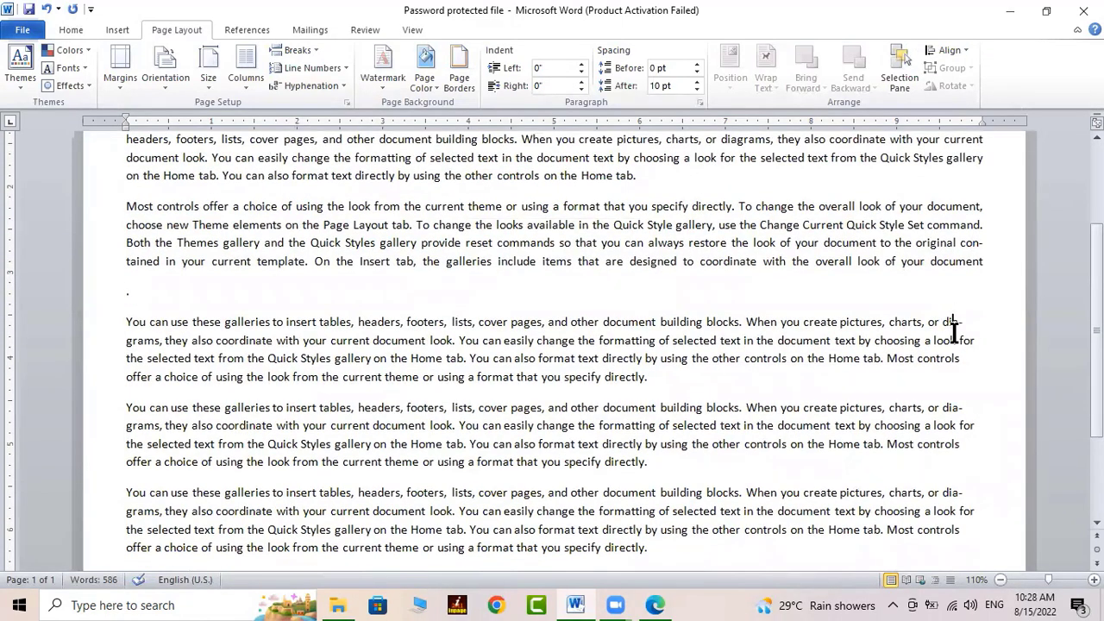
{"action": "left_click", "coordinate": [945, 408]}
{"action": "left_click", "coordinate": [330, 85]}
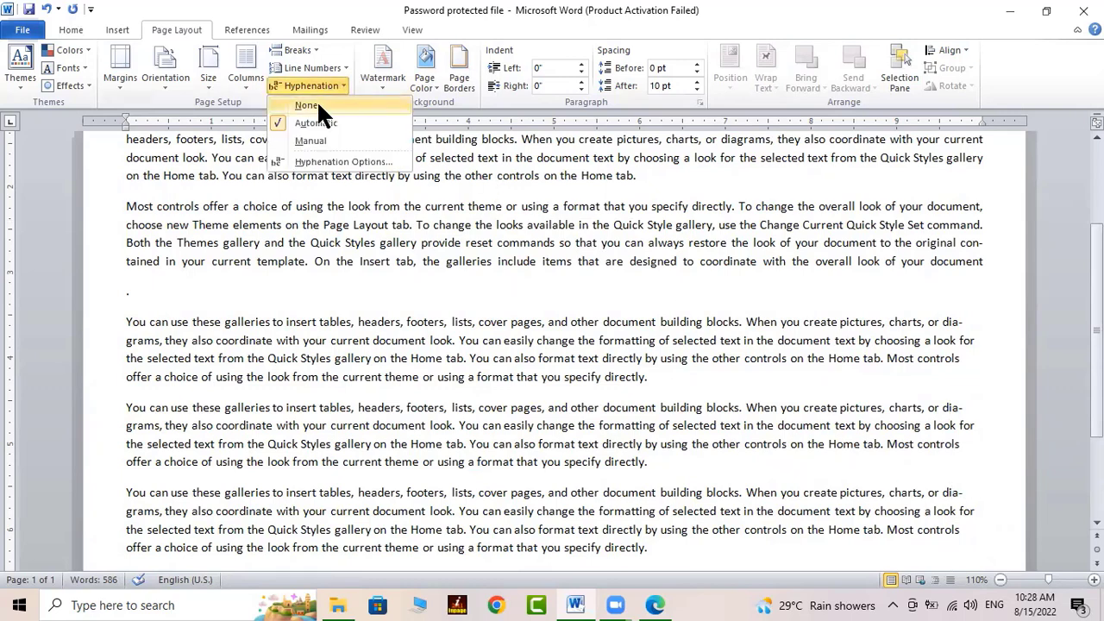
Turn hyphenation off, then run Manual hyphenation declining to split contained
{"action": "left_click", "coordinate": [318, 105]}
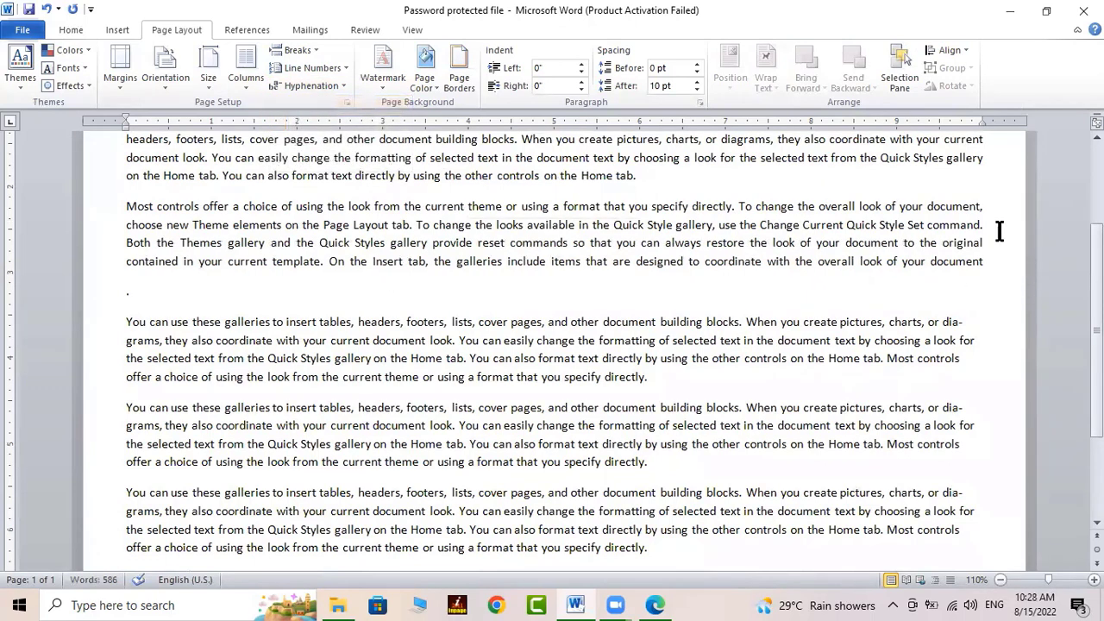
{"action": "left_click", "coordinate": [950, 409]}
{"action": "left_click", "coordinate": [323, 81]}
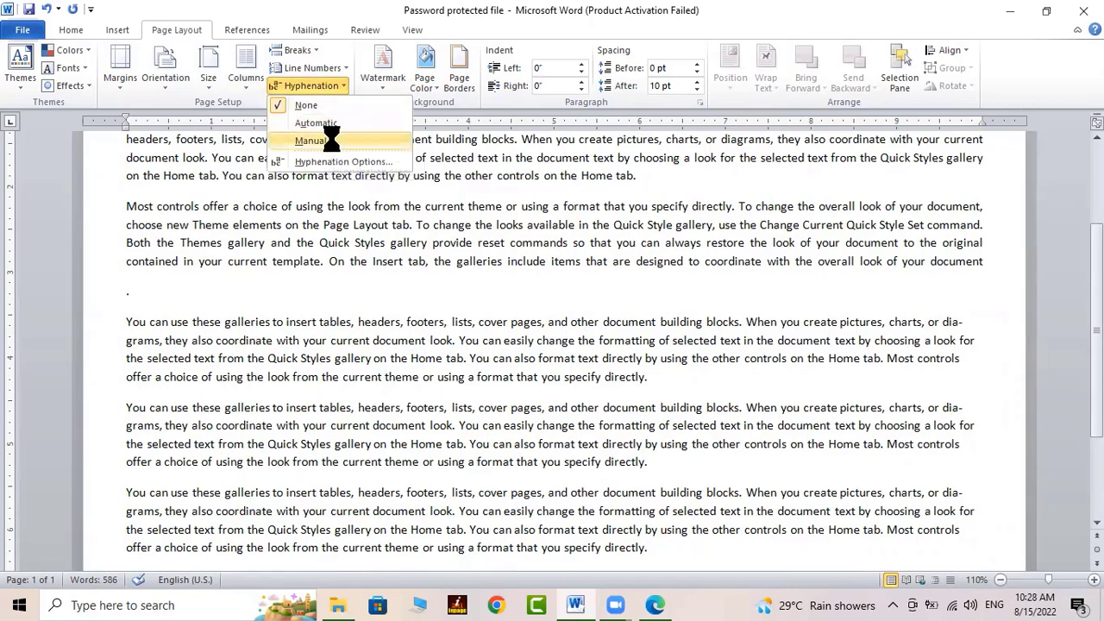
{"action": "left_click", "coordinate": [328, 139]}
{"action": "left_click", "coordinate": [749, 341]}
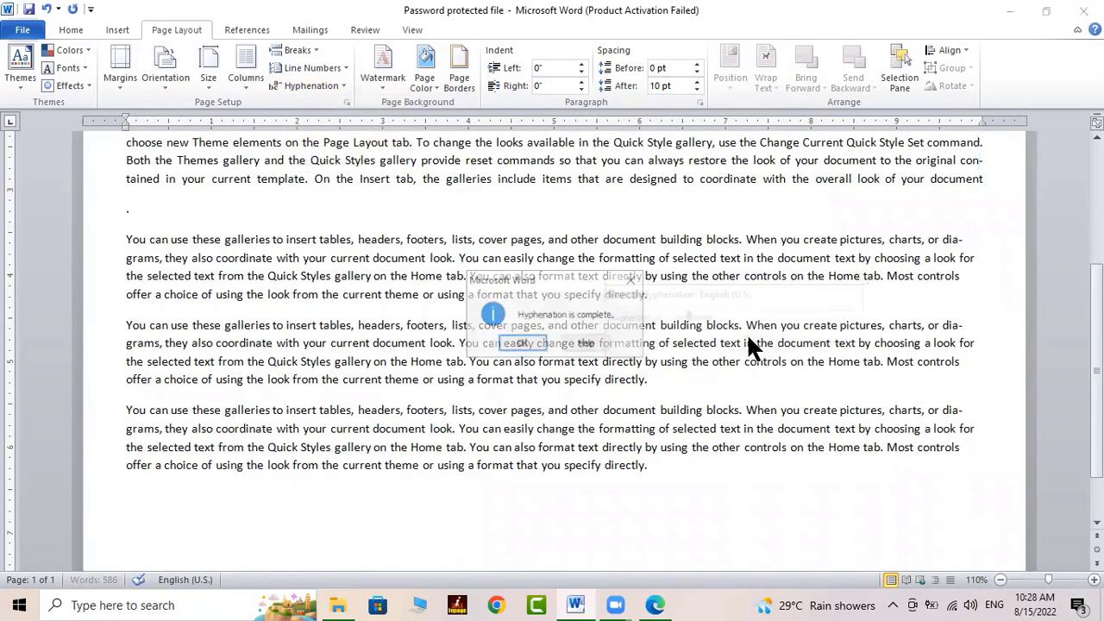
{"action": "left_click", "coordinate": [528, 344]}
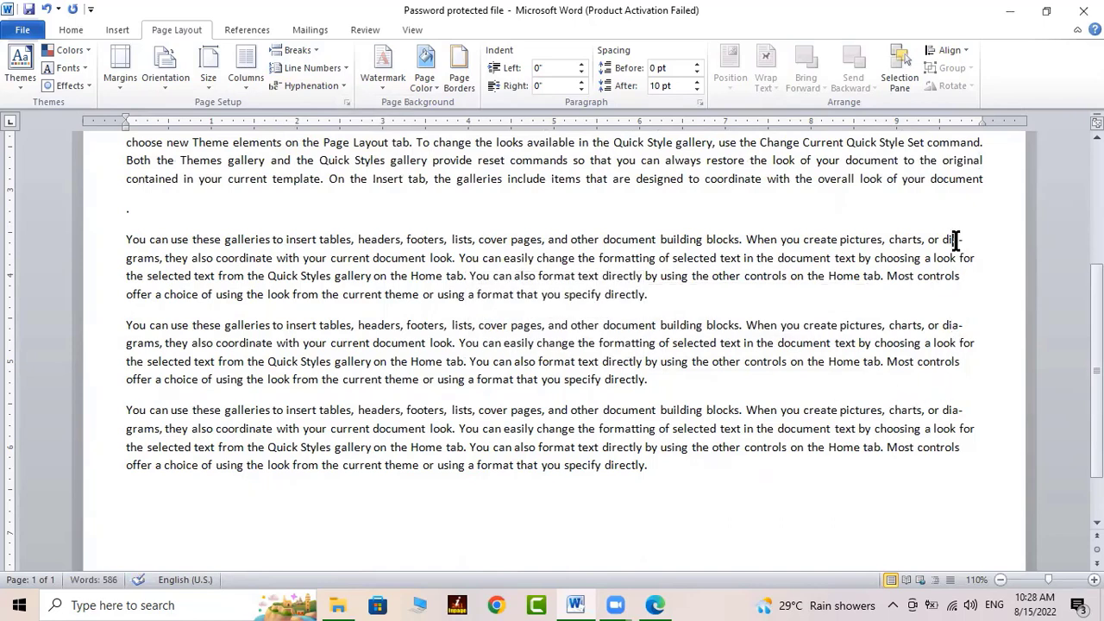
Run Manual hyphenation again, this time accepting contained as con-tained
{"action": "left_click", "coordinate": [290, 83]}
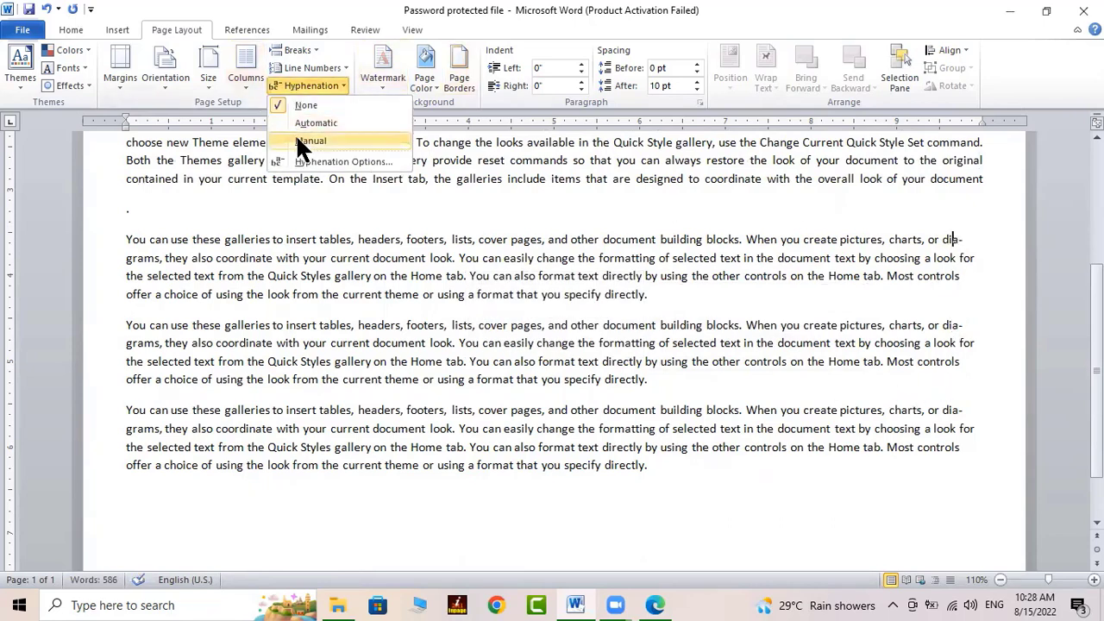
{"action": "left_click", "coordinate": [329, 141]}
{"action": "left_click", "coordinate": [747, 341]}
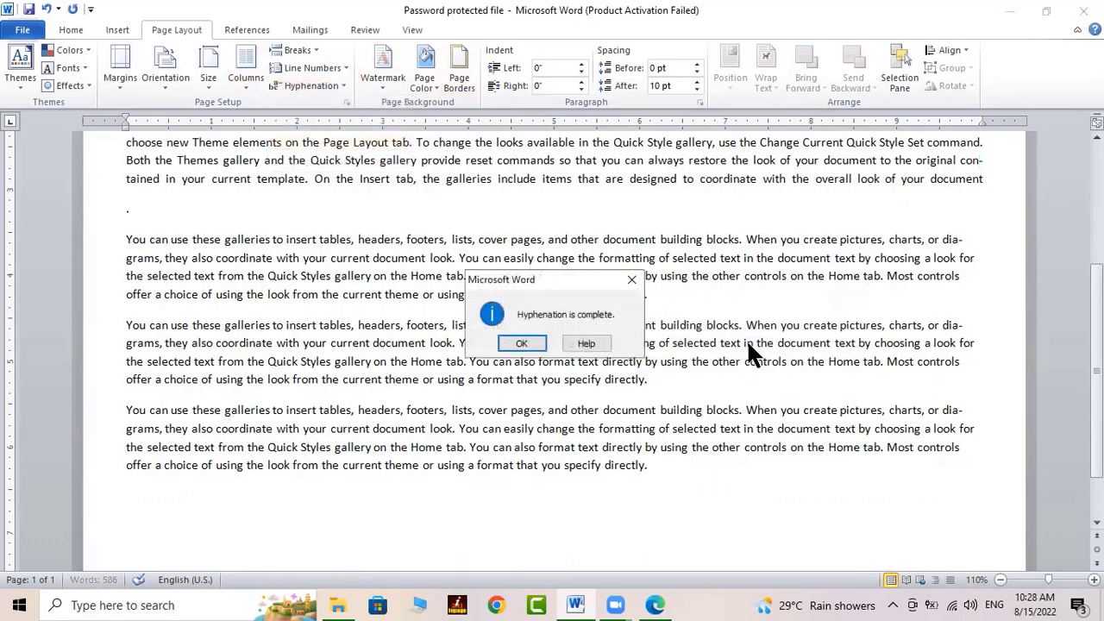
{"action": "left_click", "coordinate": [520, 343]}
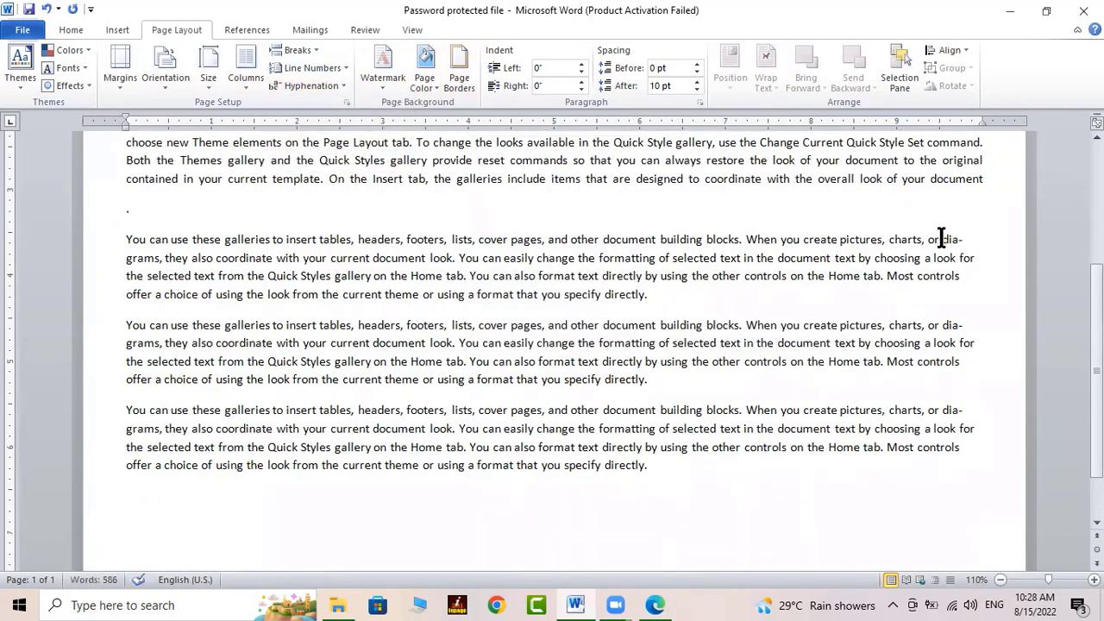
{"action": "left_click", "coordinate": [70, 30]}
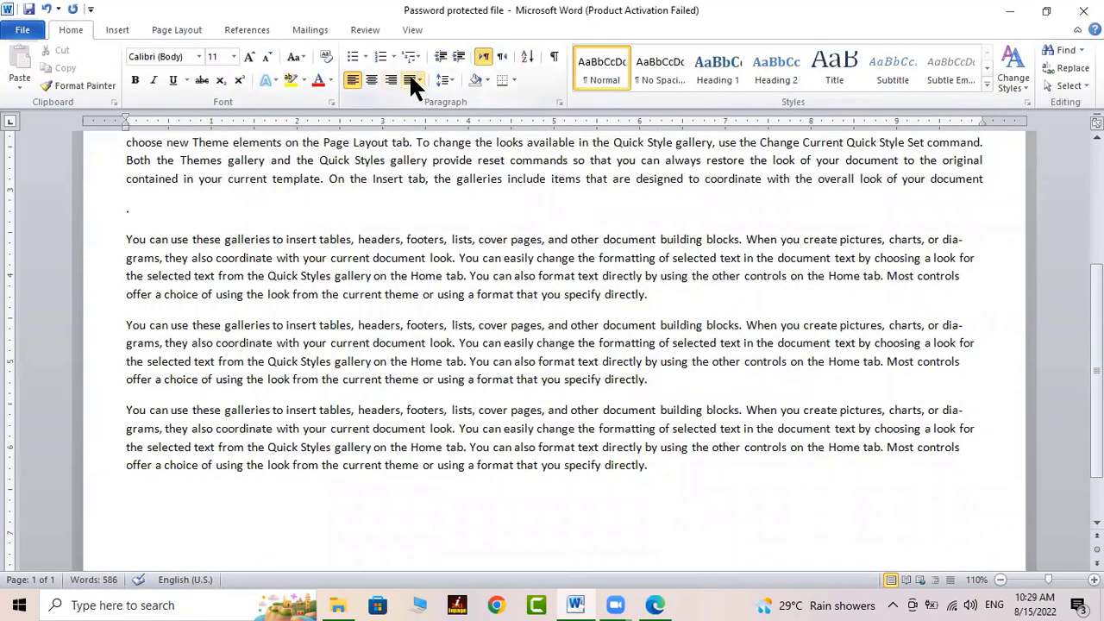
Select the last three 'You can use' paragraphs and set them to left alignment
{"action": "left_click_drag", "start_coordinate": [127, 239], "coordinate": [713, 473]}
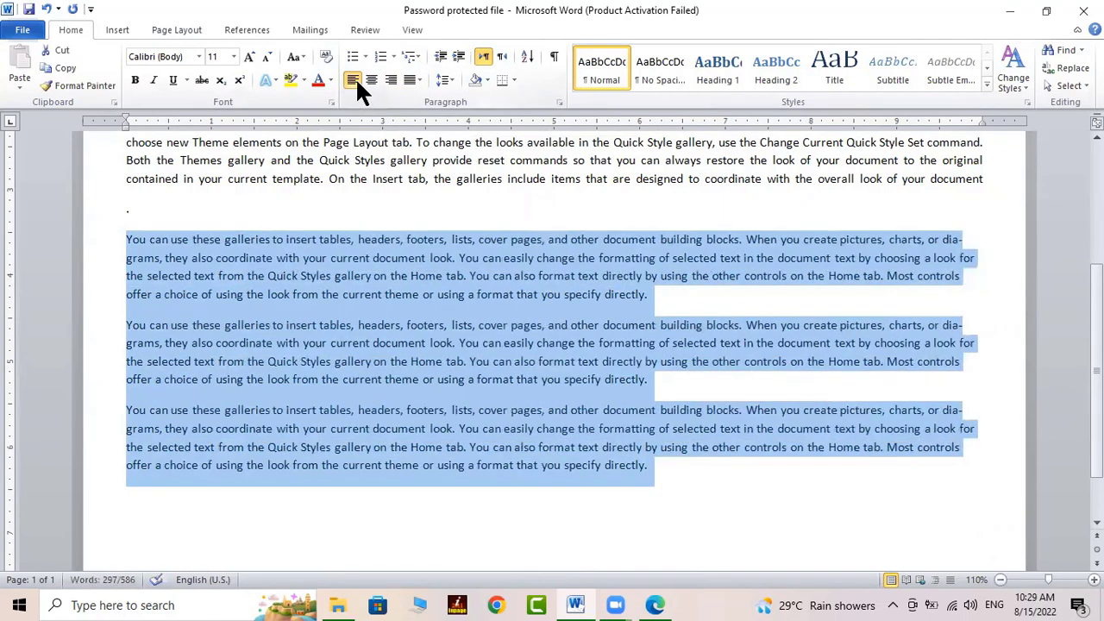
{"action": "left_click", "coordinate": [391, 80]}
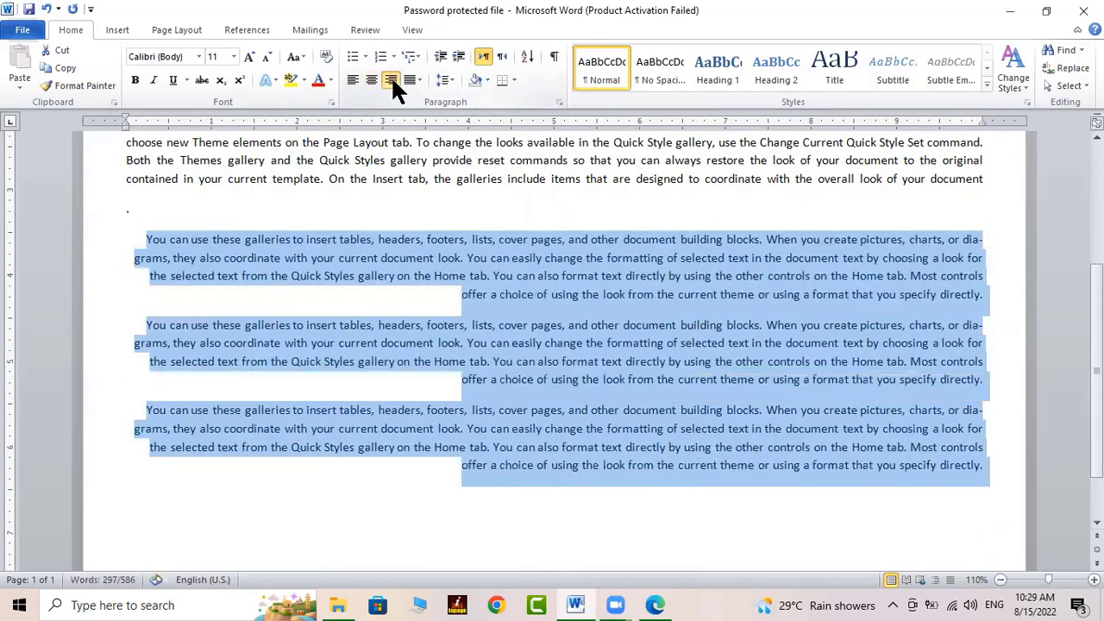
{"action": "left_click", "coordinate": [391, 79]}
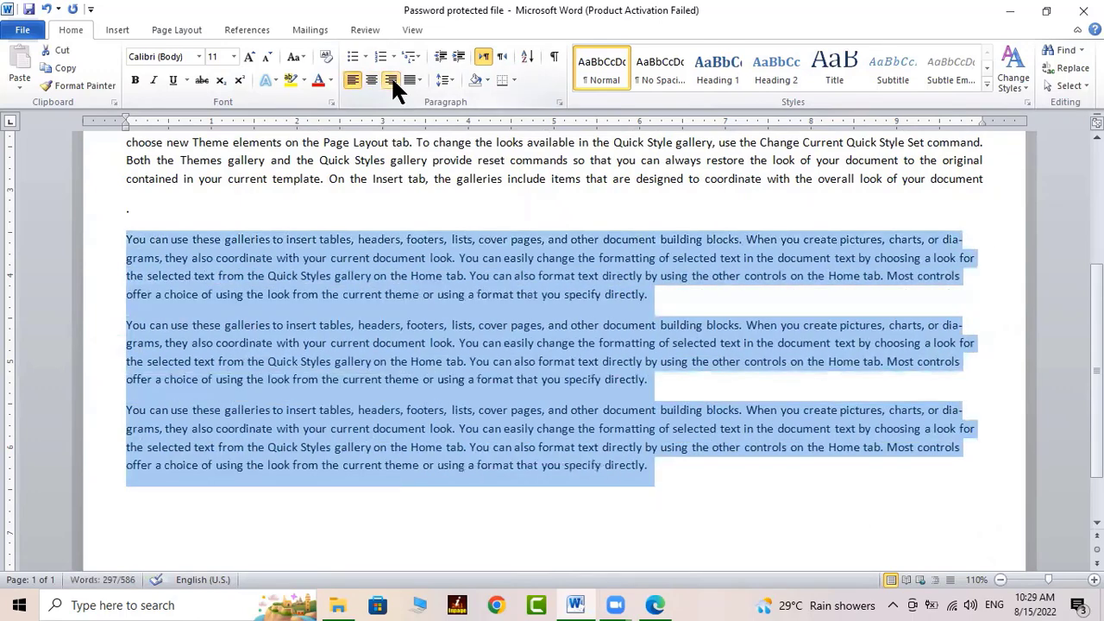
Set hyphenation to None and check the dia-grams line breaks in the paragraphs
{"action": "left_click", "coordinate": [176, 30]}
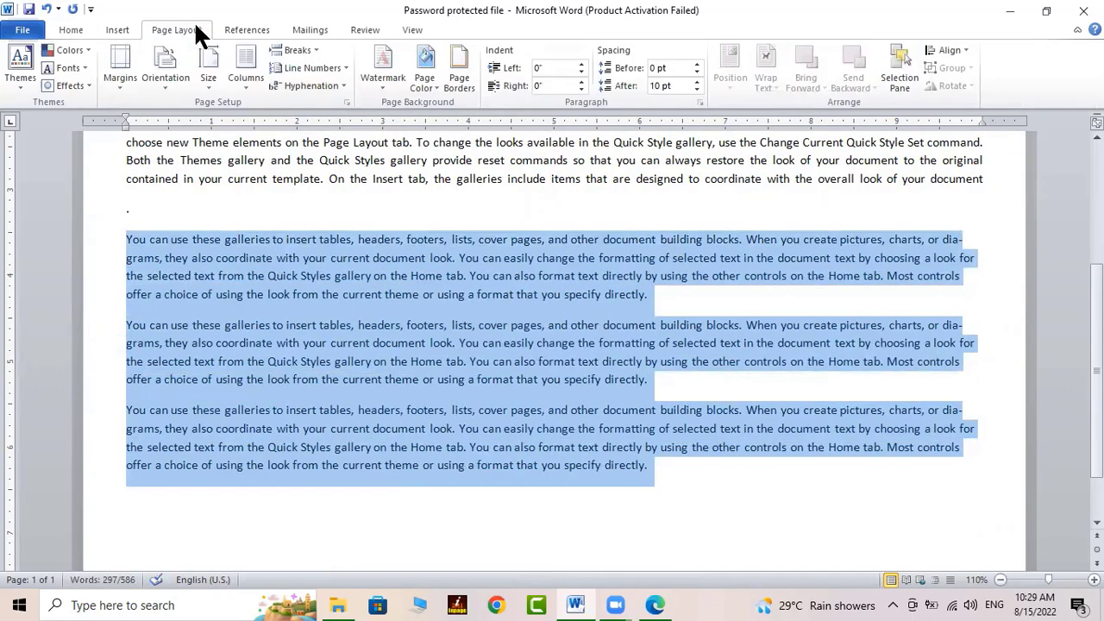
{"action": "left_click", "coordinate": [337, 85]}
{"action": "left_click", "coordinate": [315, 102]}
{"action": "left_click", "coordinate": [713, 343]}
{"action": "left_click", "coordinate": [953, 239]}
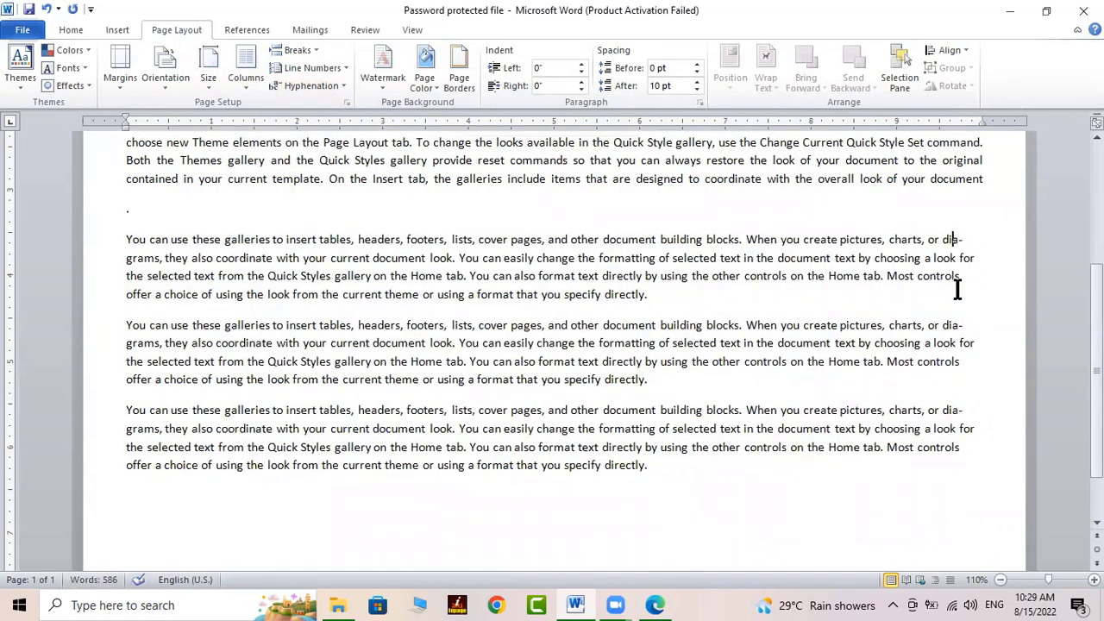
{"action": "left_click", "coordinate": [857, 425]}
{"action": "scroll", "coordinate": [339, 242], "scroll_direction": "up", "scroll_amount": 3}
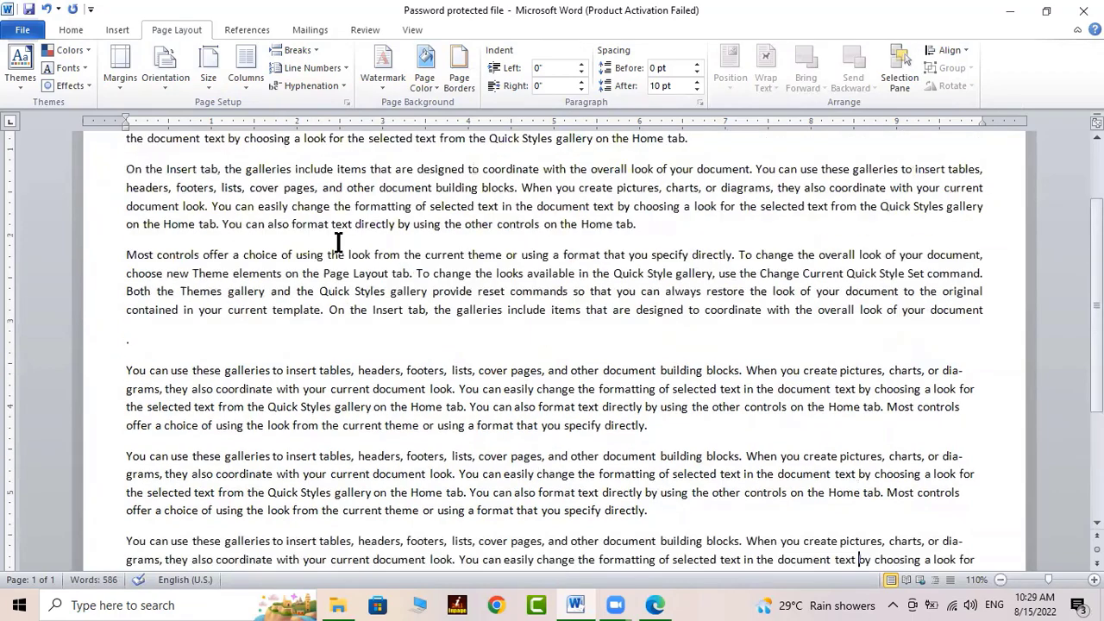
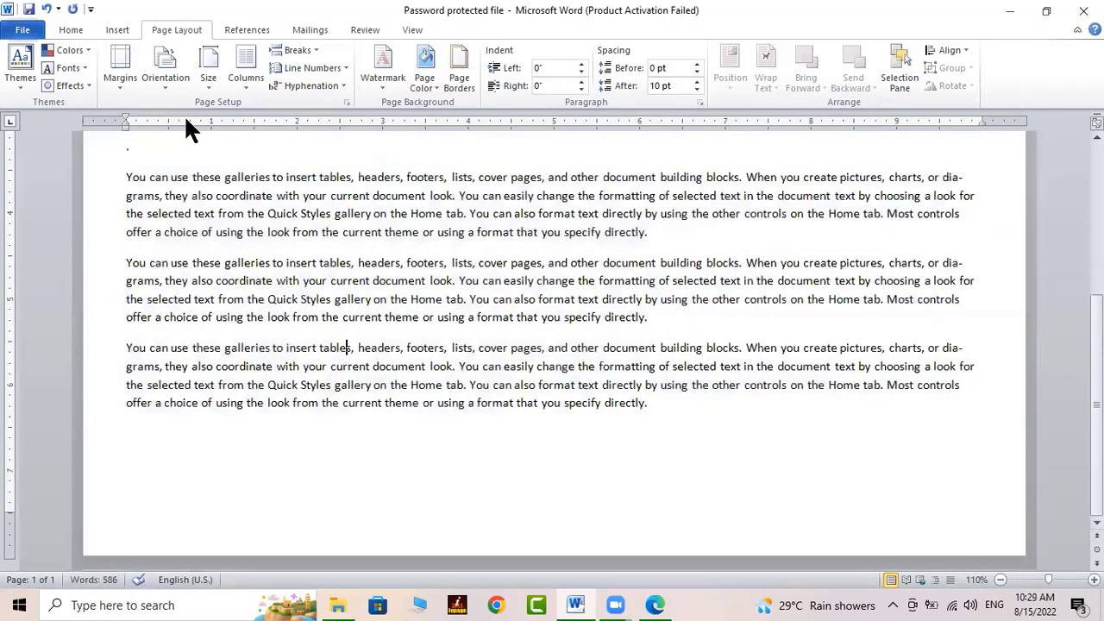
Undo the latest edits, stepping the paragraph alignment back toward justified
{"action": "left_click", "coordinate": [47, 8]}
{"action": "left_click", "coordinate": [47, 8]}
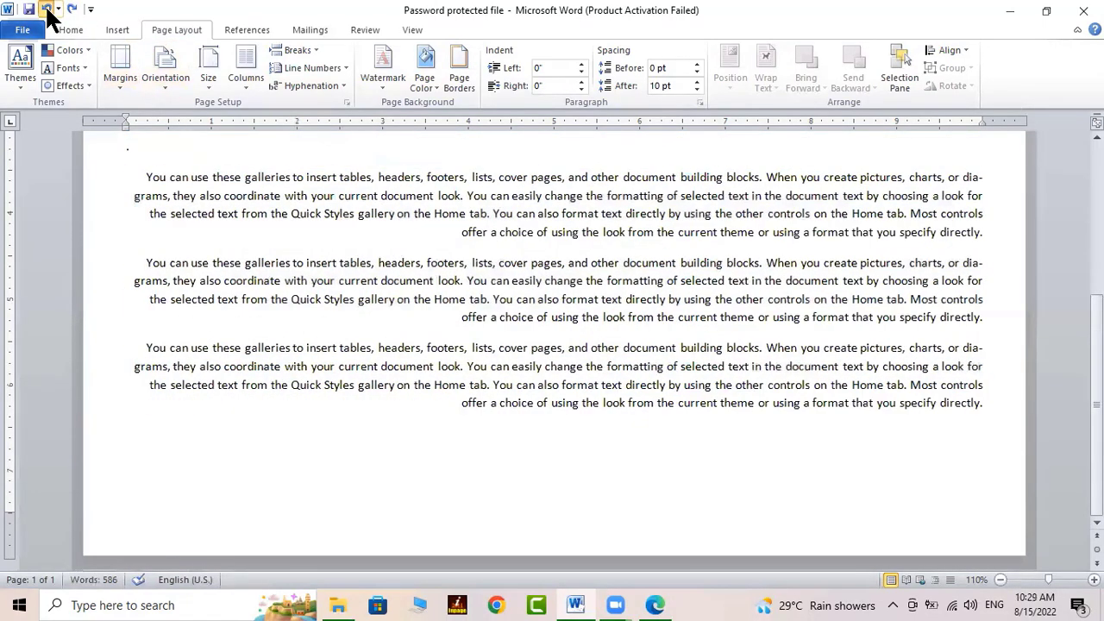
{"action": "left_click", "coordinate": [46, 9]}
{"action": "left_click", "coordinate": [47, 9]}
{"action": "left_click", "coordinate": [46, 8]}
{"action": "left_click", "coordinate": [47, 8]}
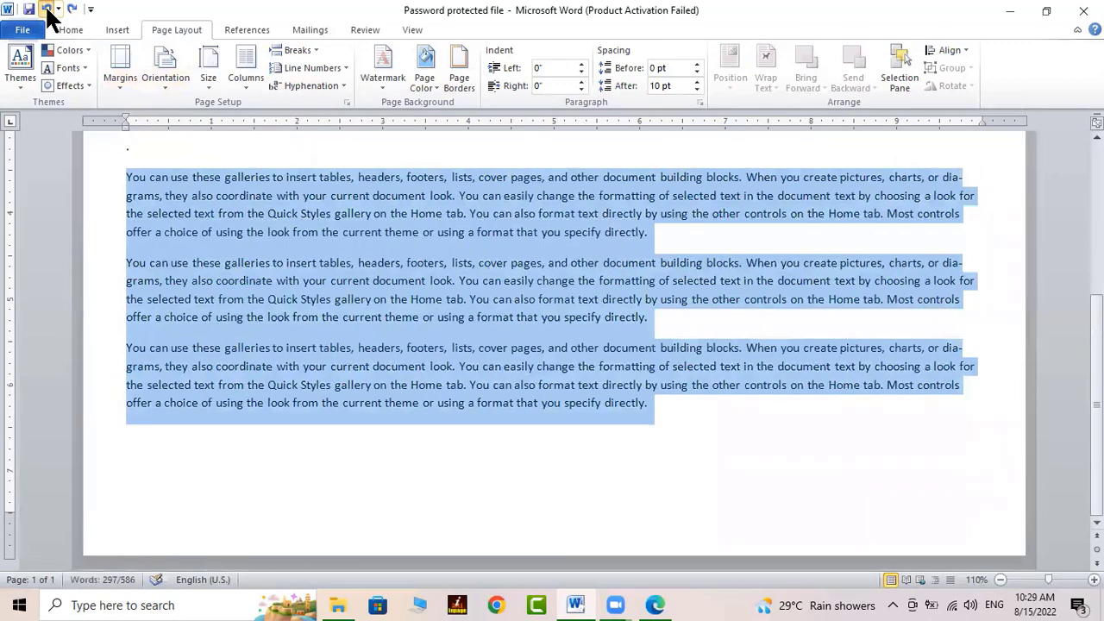
Undo further to restore the top paragraph and the deleted paragraphs, back to 586 words
{"action": "left_click", "coordinate": [46, 9]}
{"action": "left_click", "coordinate": [47, 9]}
{"action": "left_click", "coordinate": [47, 8]}
{"action": "left_click", "coordinate": [46, 9]}
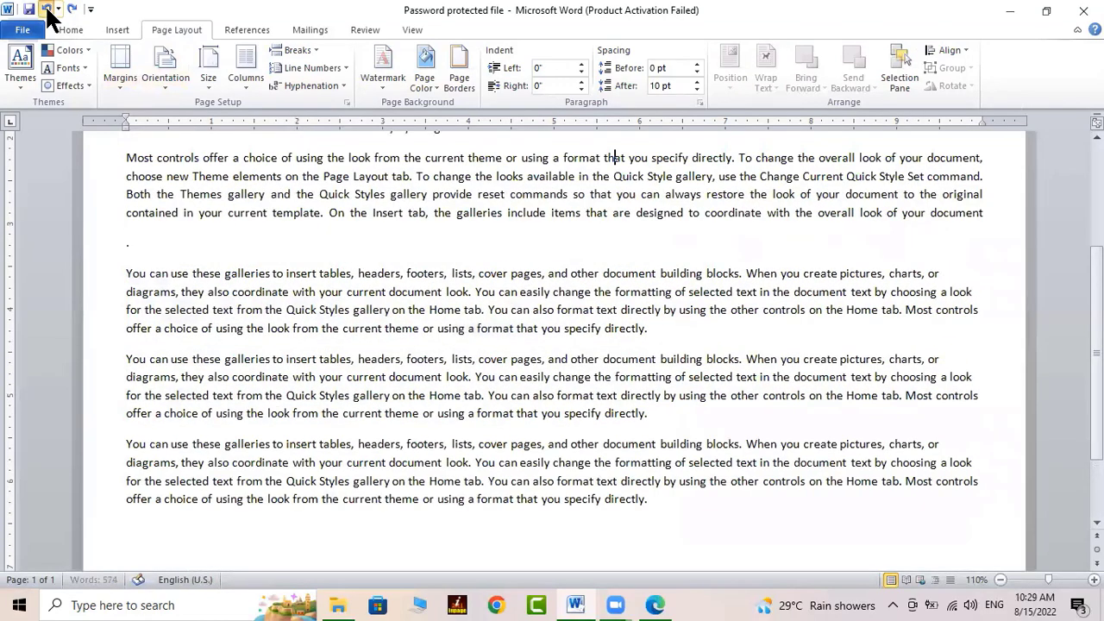
{"action": "left_click", "coordinate": [46, 9]}
{"action": "left_click", "coordinate": [47, 9]}
{"action": "left_click", "coordinate": [47, 9]}
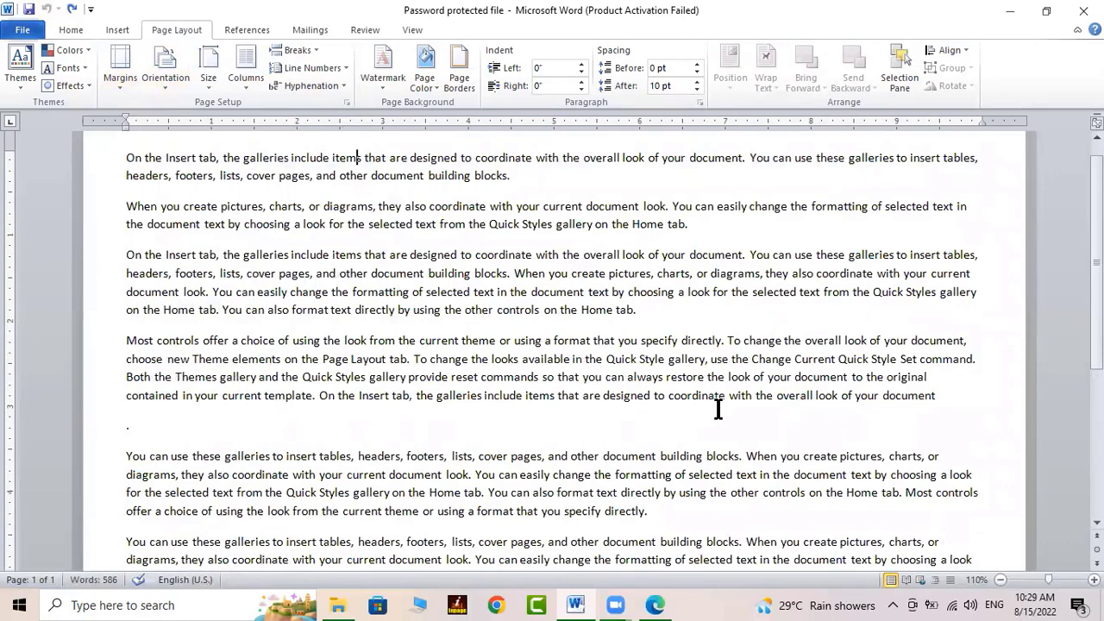
{"action": "scroll", "coordinate": [932, 451], "scroll_direction": "down", "scroll_amount": 3}
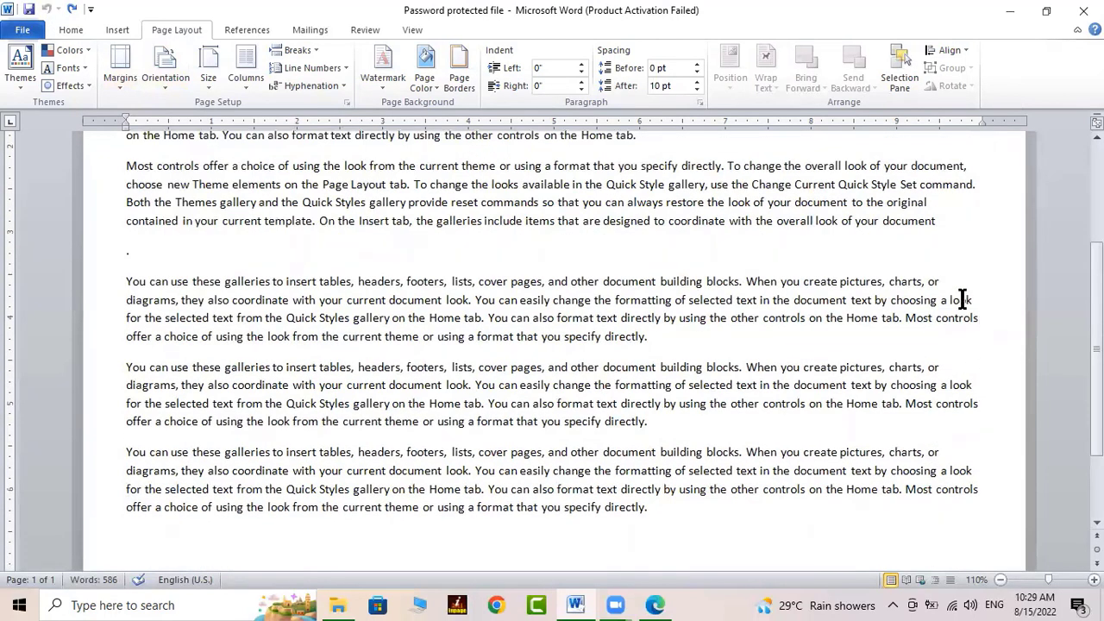
{"action": "scroll", "coordinate": [972, 507], "scroll_direction": "up", "scroll_amount": 4}
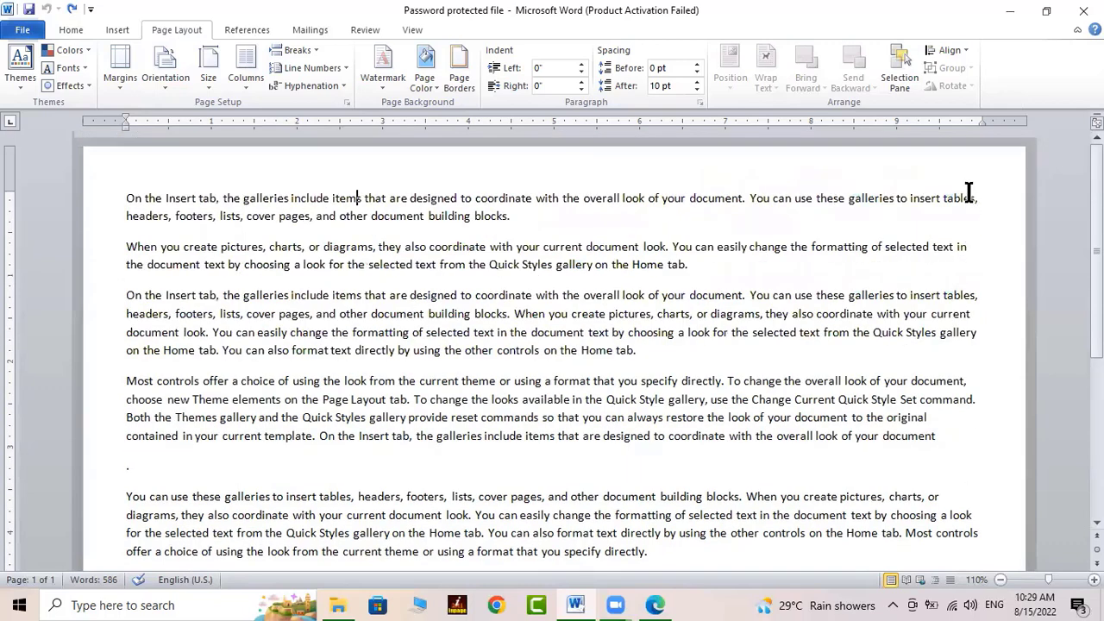
Confirm hyphenation stays at None, then switch to Learner Guide.pdf on page 128
{"action": "left_click", "coordinate": [320, 84]}
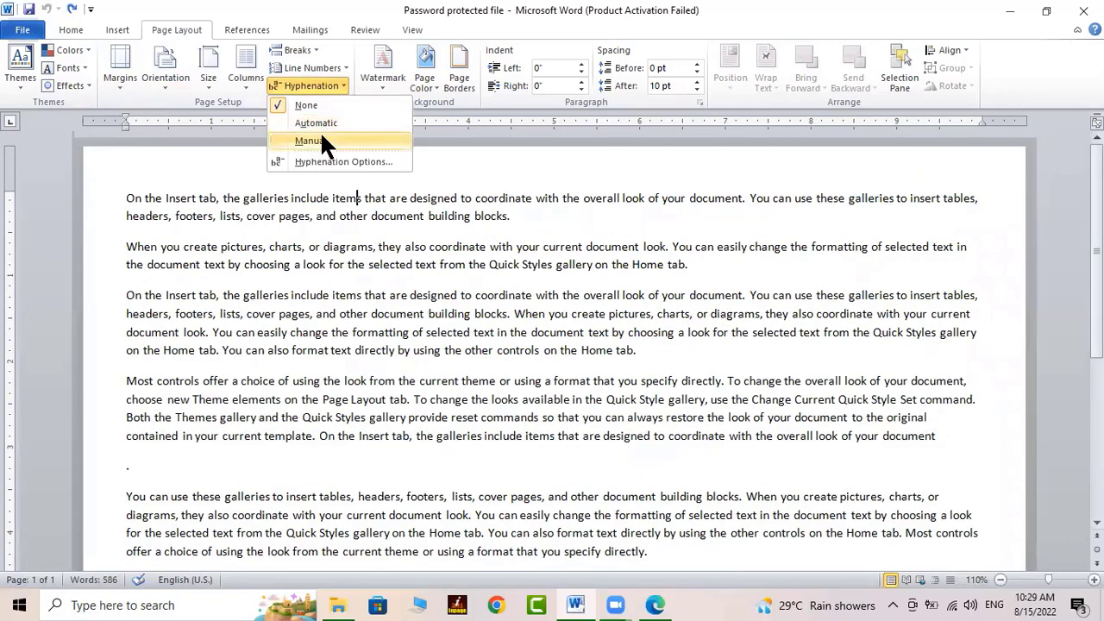
{"action": "left_click", "coordinate": [322, 138]}
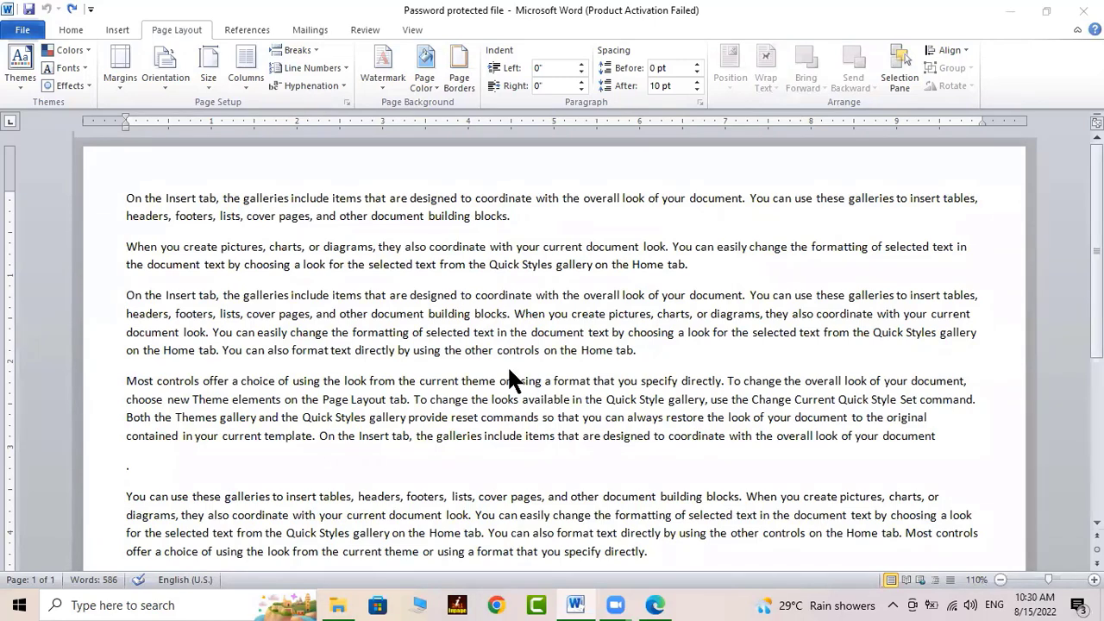
{"action": "left_click", "coordinate": [653, 606]}
Scroll the Learner Guide to section 7 'Learning about Track Changes', then return to Word
{"action": "scroll", "coordinate": [545, 428], "scroll_direction": "down", "scroll_amount": 2}
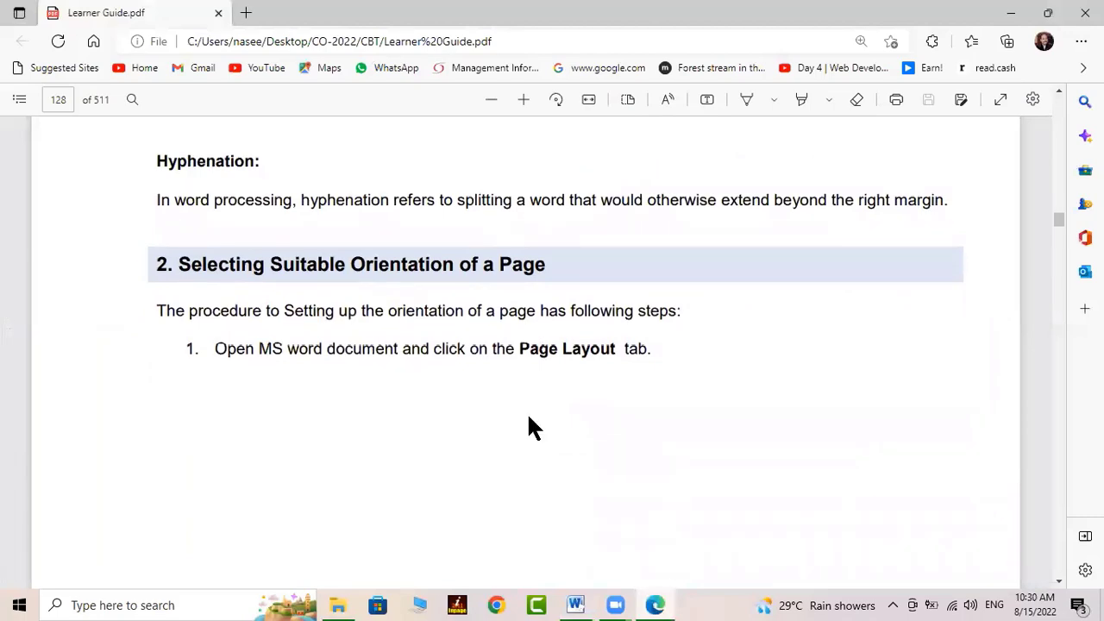
{"action": "scroll", "coordinate": [527, 412], "scroll_direction": "down", "scroll_amount": 20}
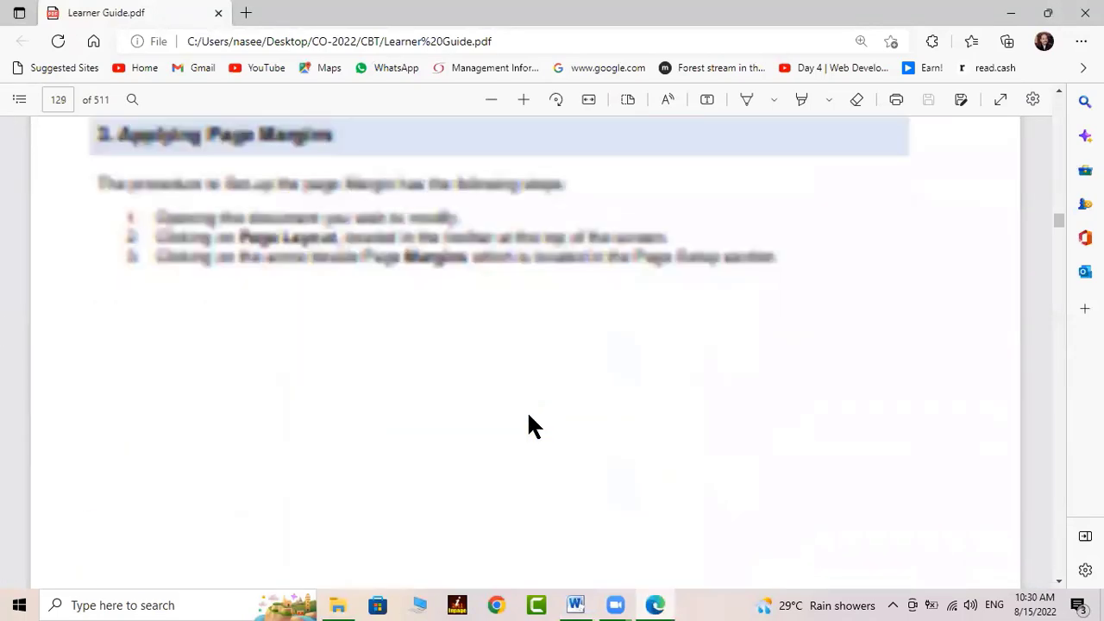
{"action": "scroll", "coordinate": [527, 410], "scroll_direction": "down", "scroll_amount": 20}
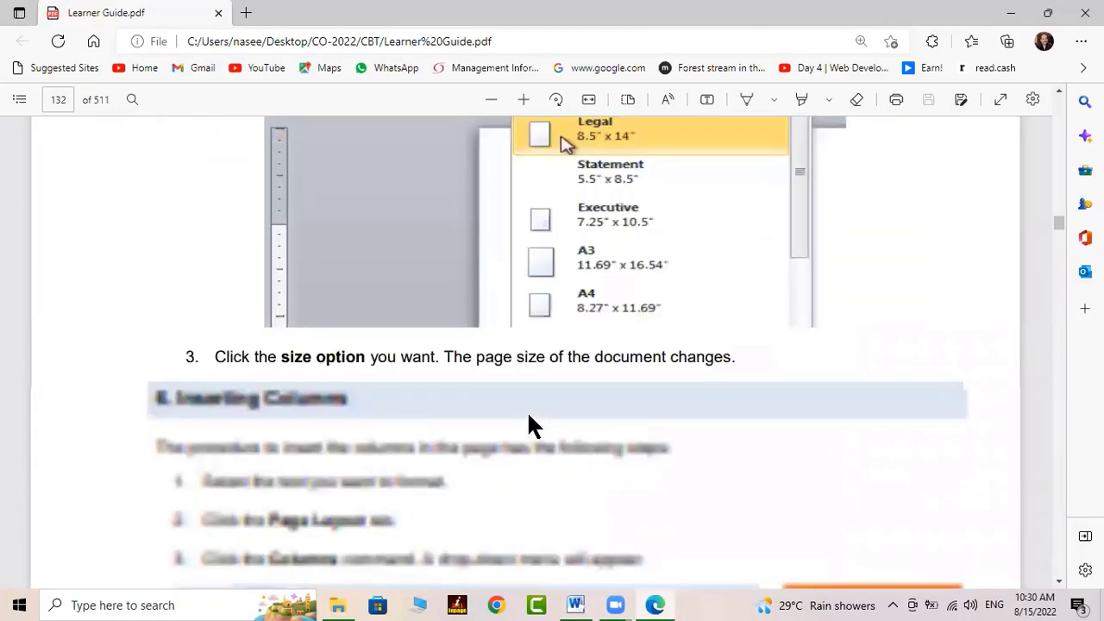
{"action": "scroll", "coordinate": [528, 410], "scroll_direction": "down", "scroll_amount": 9}
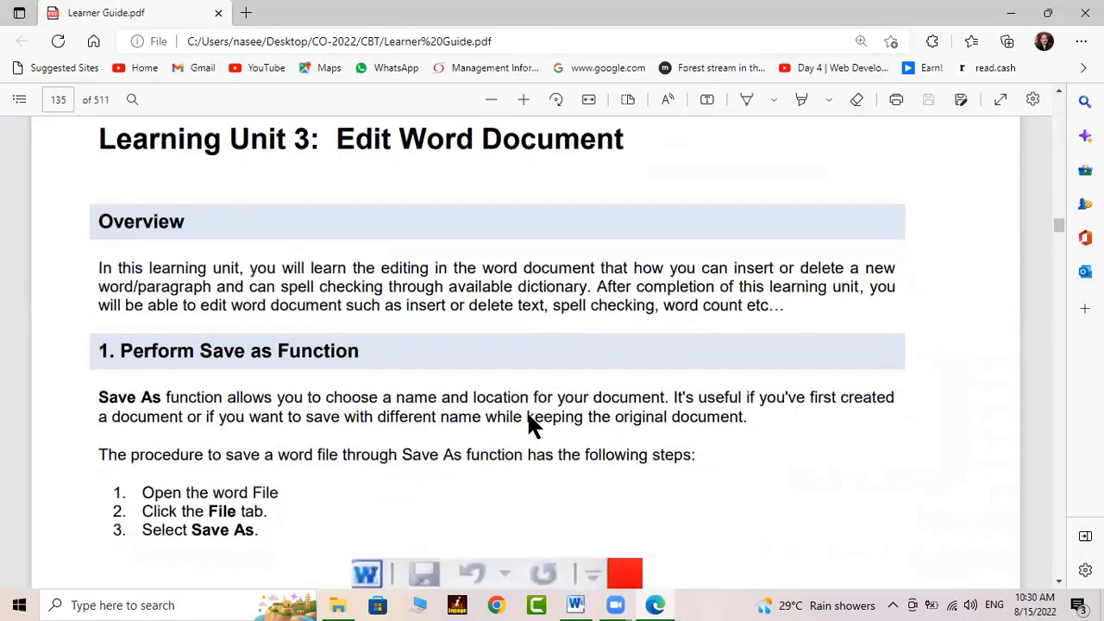
{"action": "scroll", "coordinate": [527, 411], "scroll_direction": "down", "scroll_amount": 10}
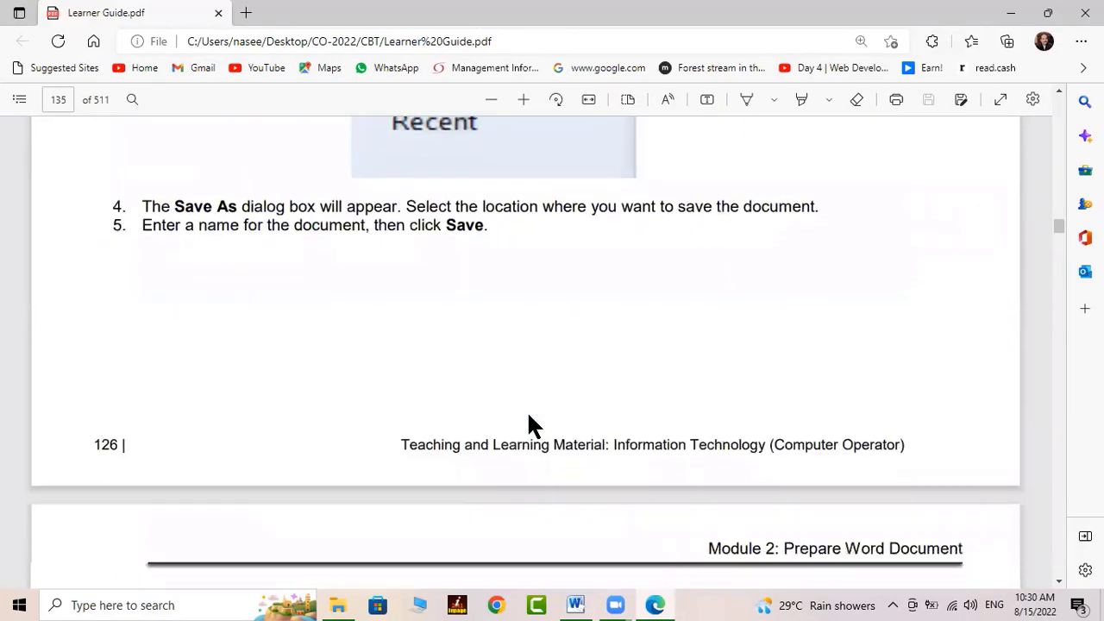
{"action": "scroll", "coordinate": [528, 411], "scroll_direction": "down", "scroll_amount": 15}
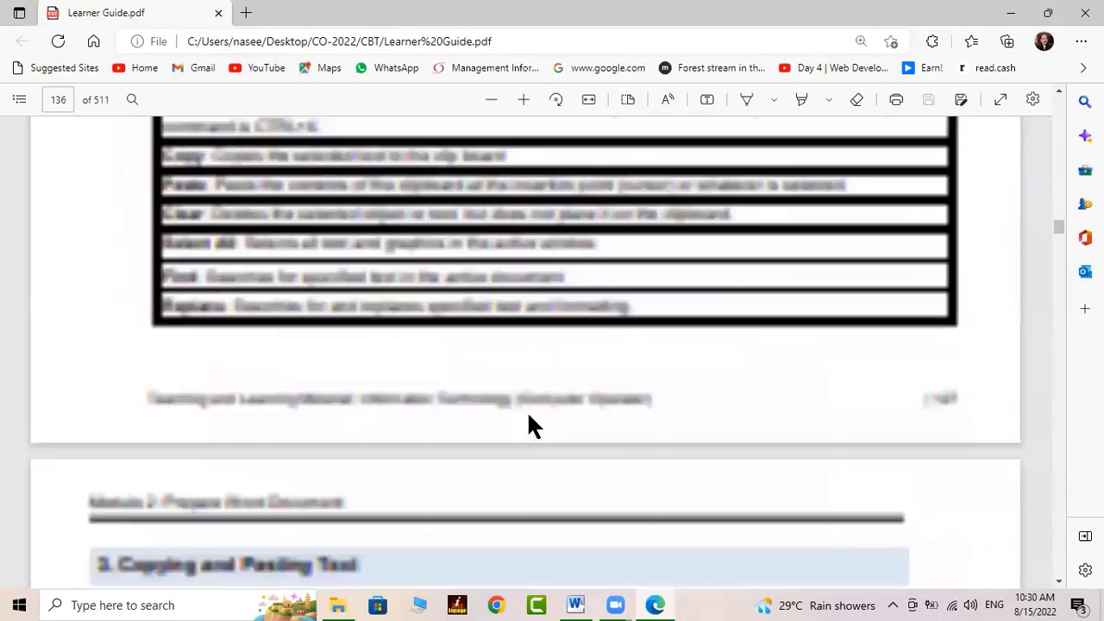
{"action": "scroll", "coordinate": [575, 443], "scroll_direction": "down", "scroll_amount": 15}
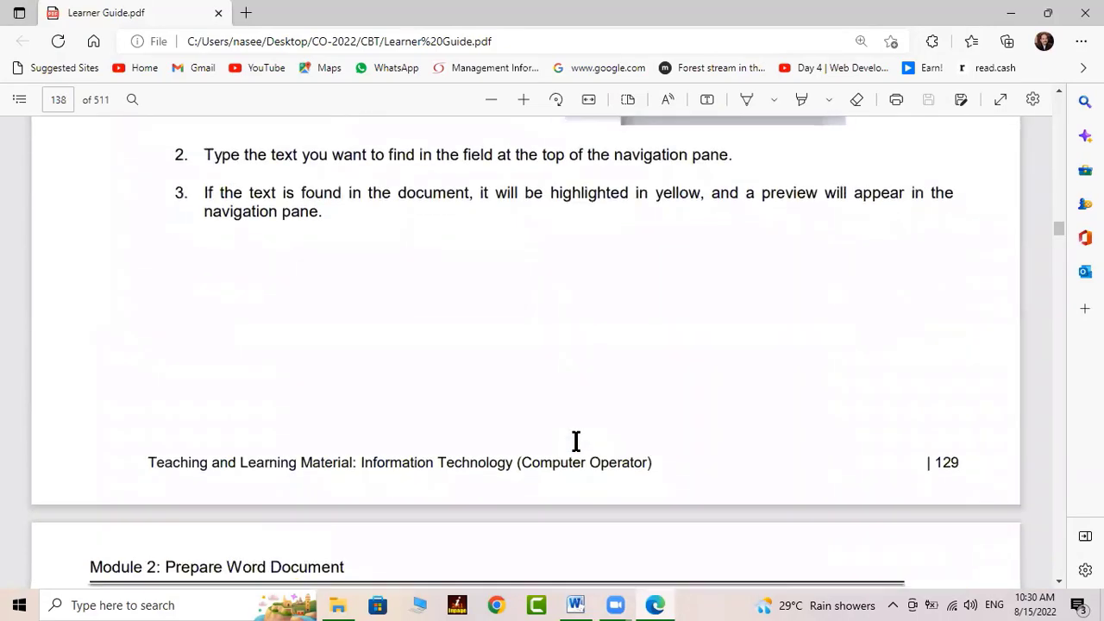
{"action": "scroll", "coordinate": [576, 443], "scroll_direction": "down", "scroll_amount": 15}
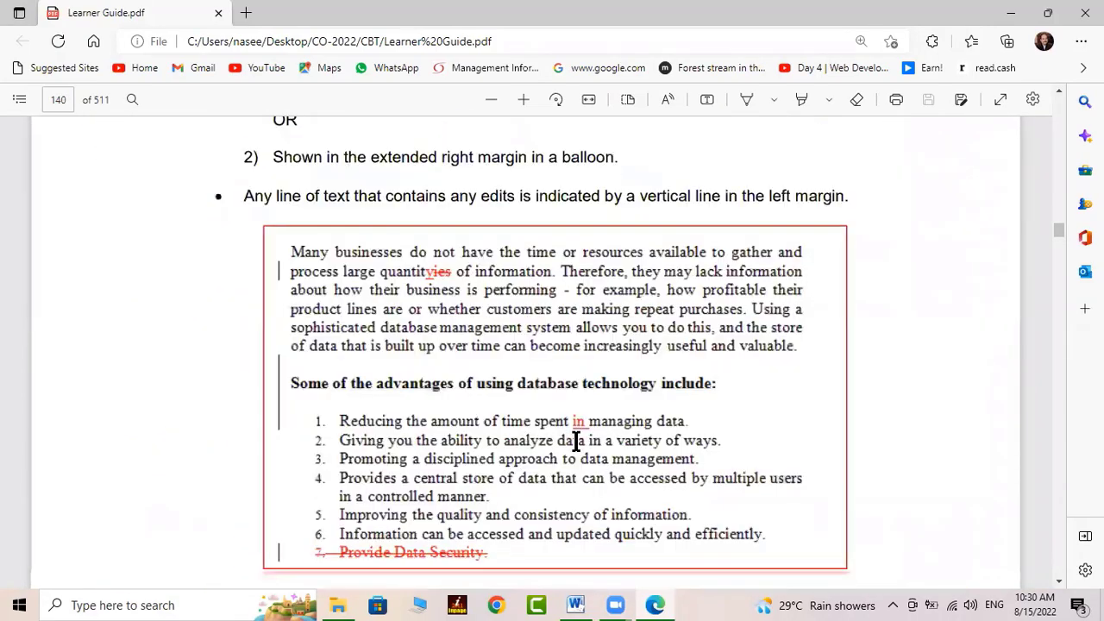
{"action": "scroll", "coordinate": [574, 448], "scroll_direction": "up", "scroll_amount": 8}
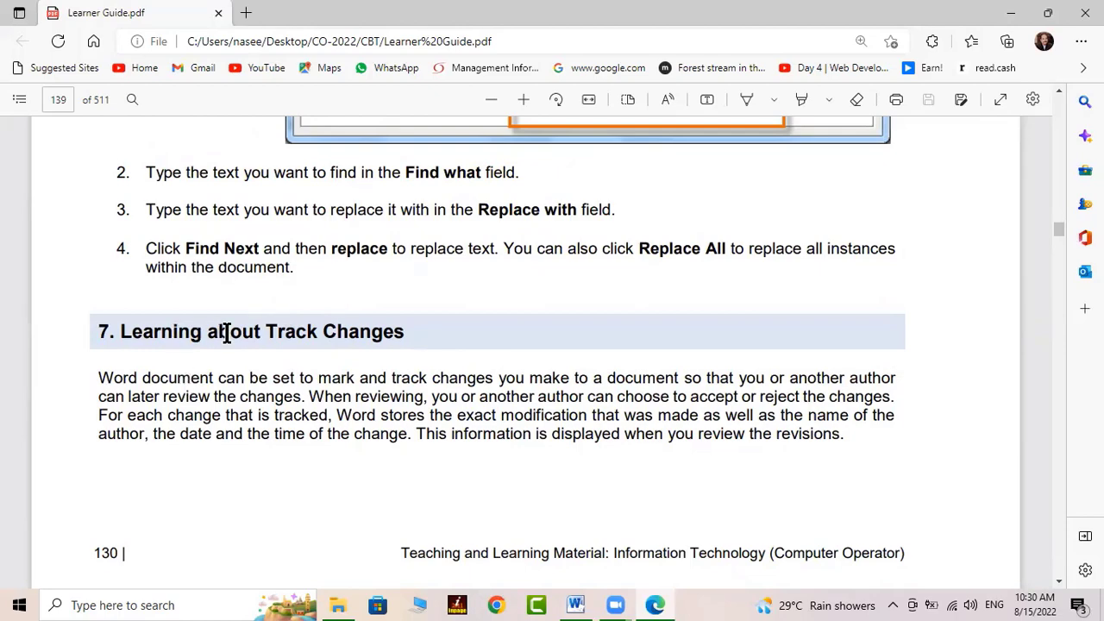
{"action": "scroll", "coordinate": [222, 330], "scroll_direction": "up", "scroll_amount": 1}
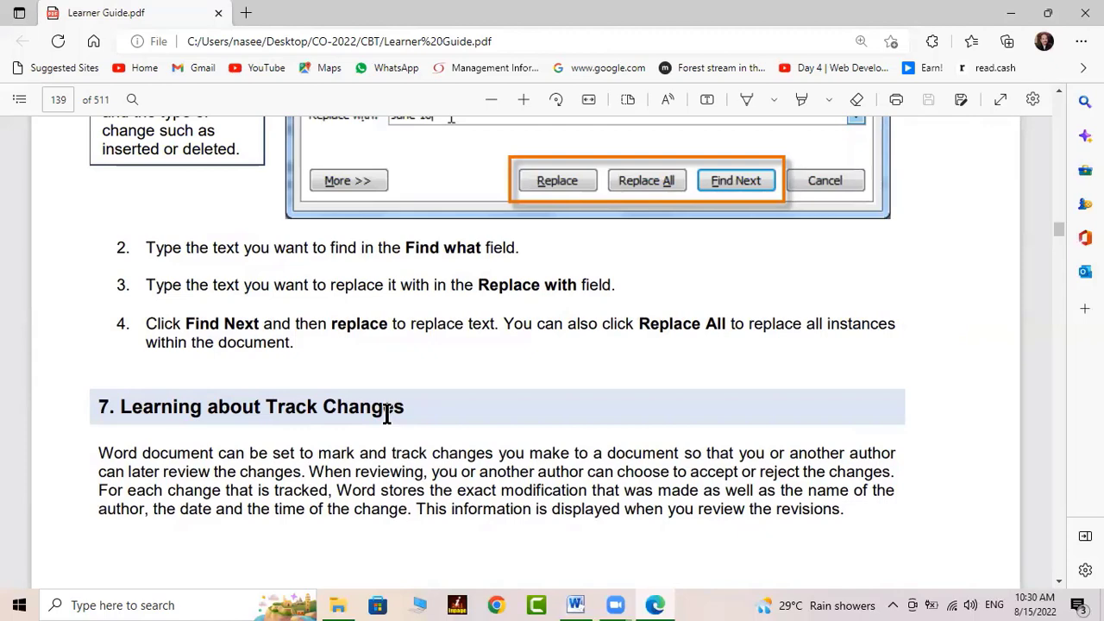
{"action": "left_click", "coordinate": [575, 604]}
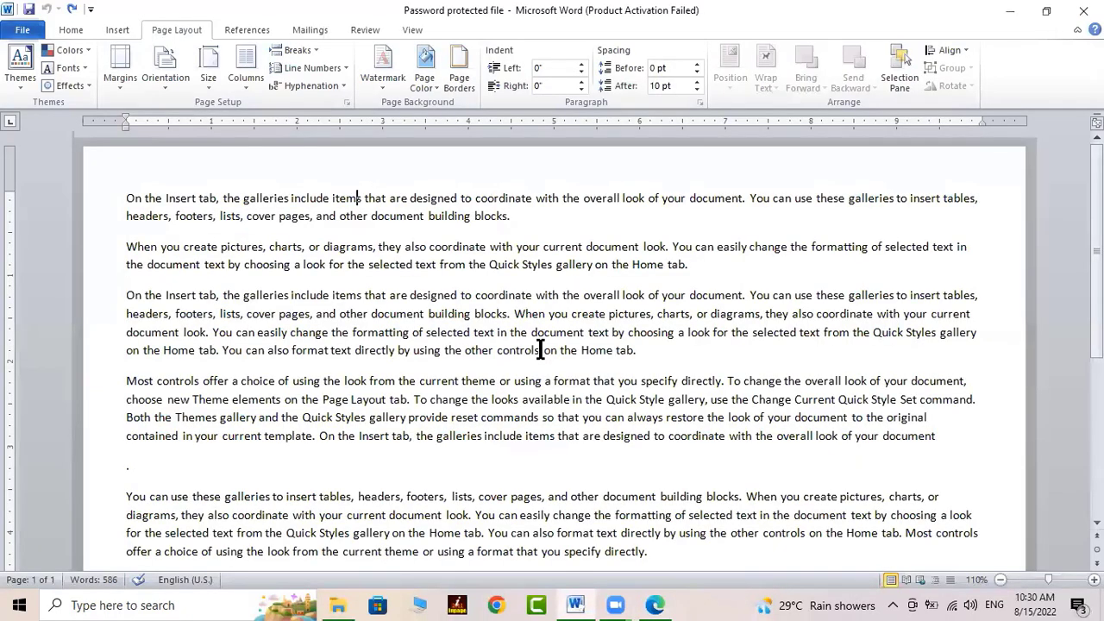
Switch on Track Changes from the Review tab's Track Changes dropdown, cursor at the document start
{"action": "left_click", "coordinate": [565, 231]}
{"action": "key", "text": "alt+r"}
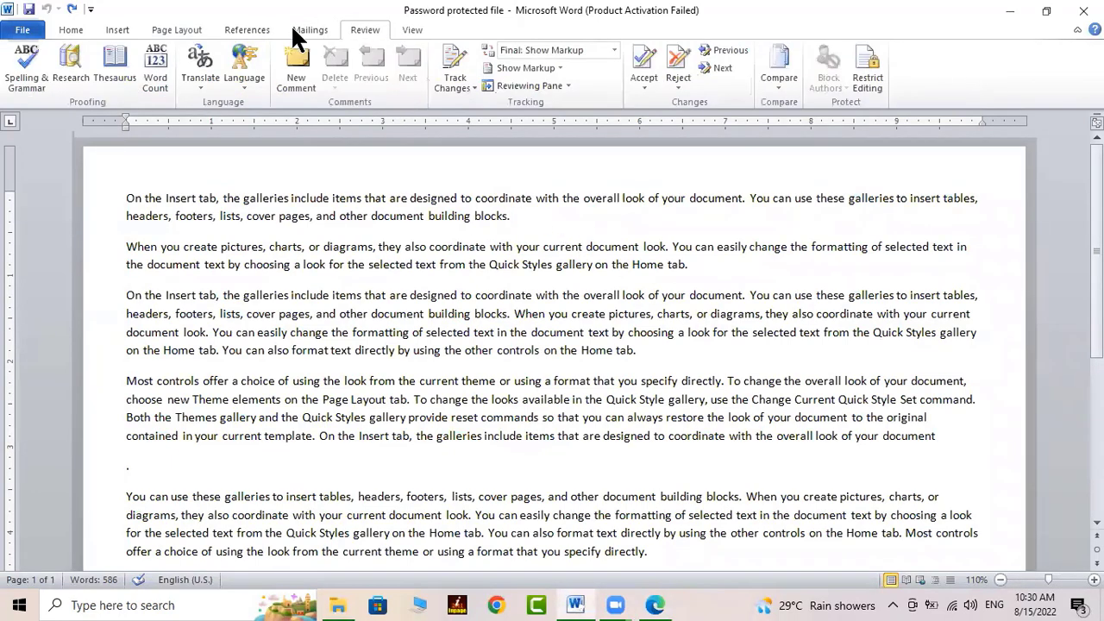
{"action": "left_click", "coordinate": [287, 203]}
{"action": "left_click", "coordinate": [117, 193]}
{"action": "left_click", "coordinate": [446, 79]}
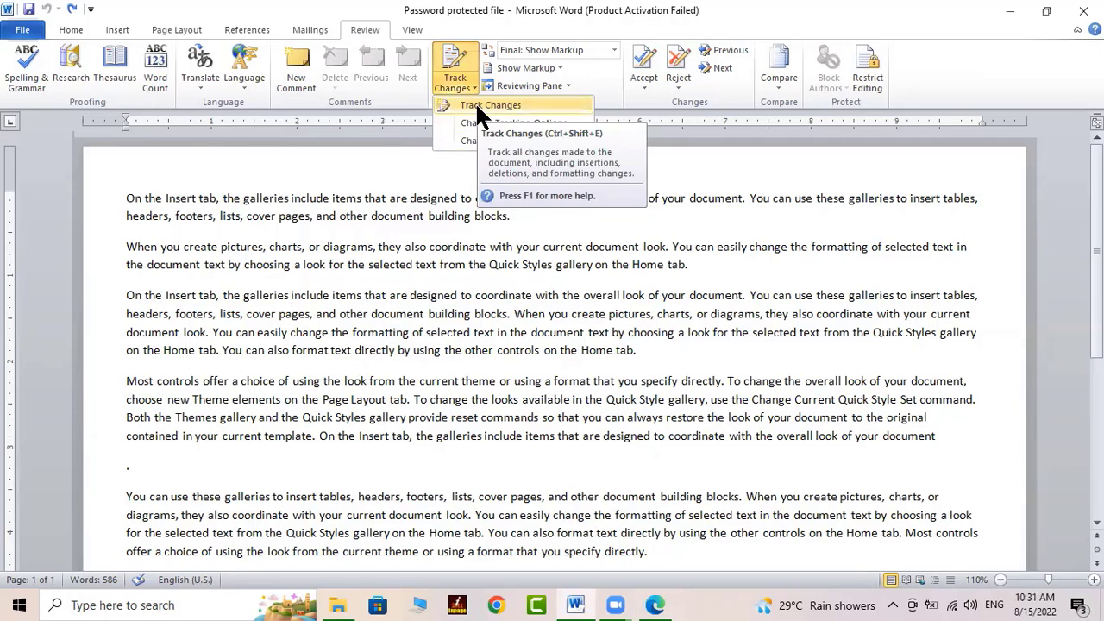
{"action": "left_click", "coordinate": [477, 106]}
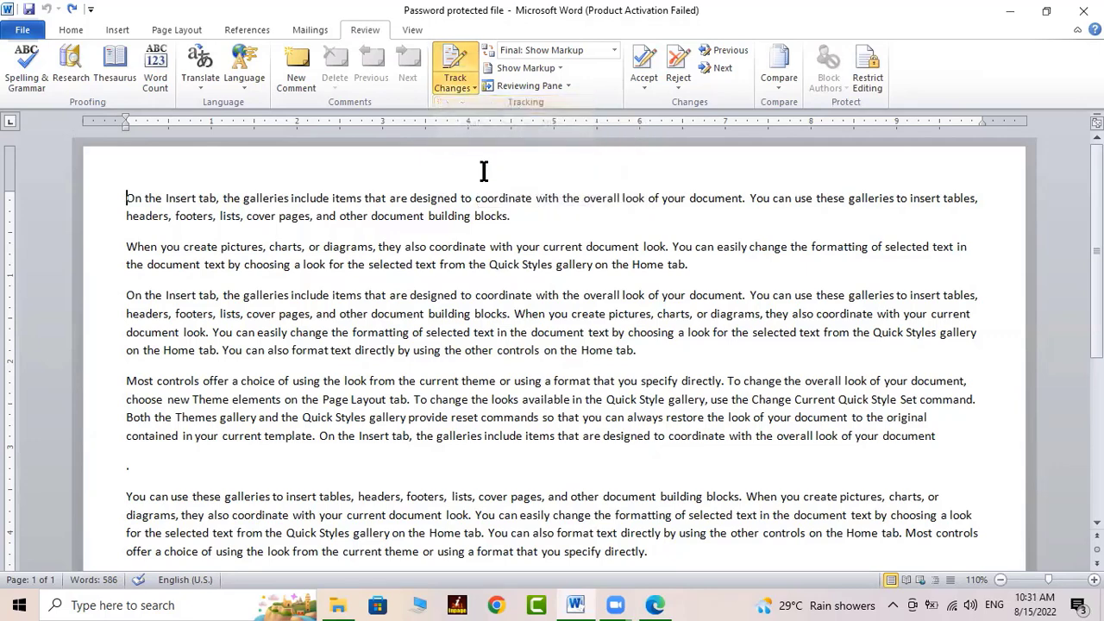
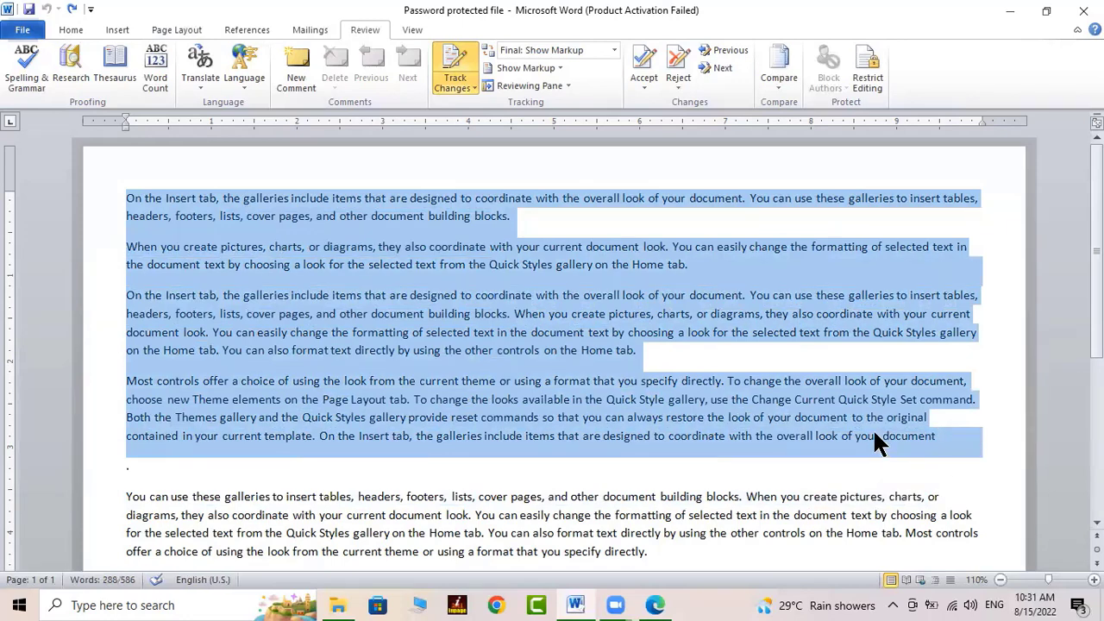
Clear the selection over the opening paragraphs of the 'Password protected file' document
{"action": "left_click", "coordinate": [876, 443]}
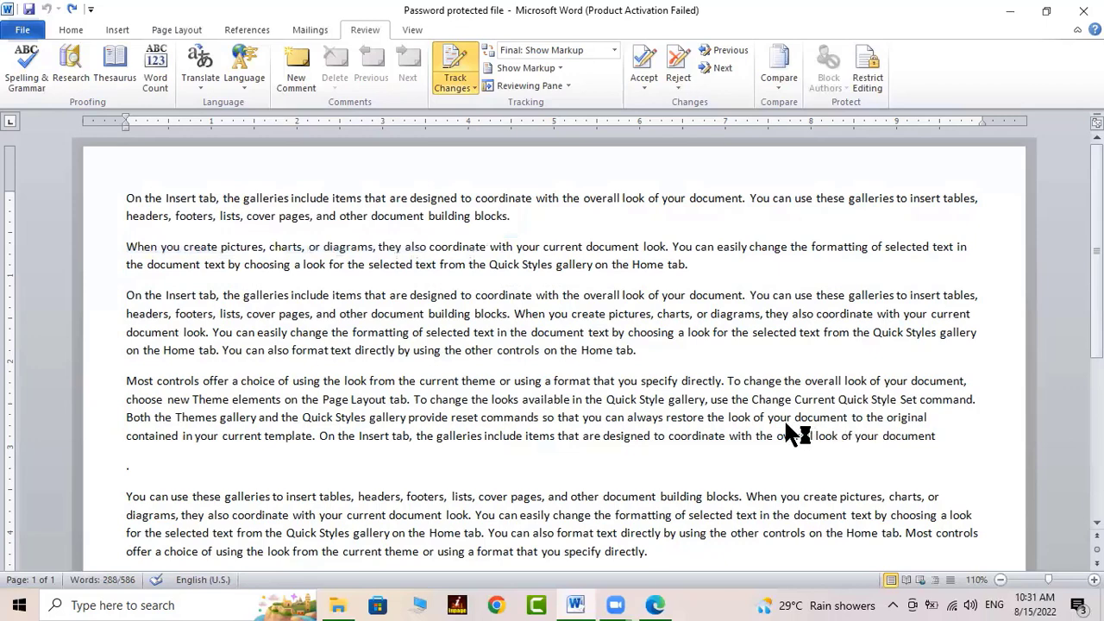
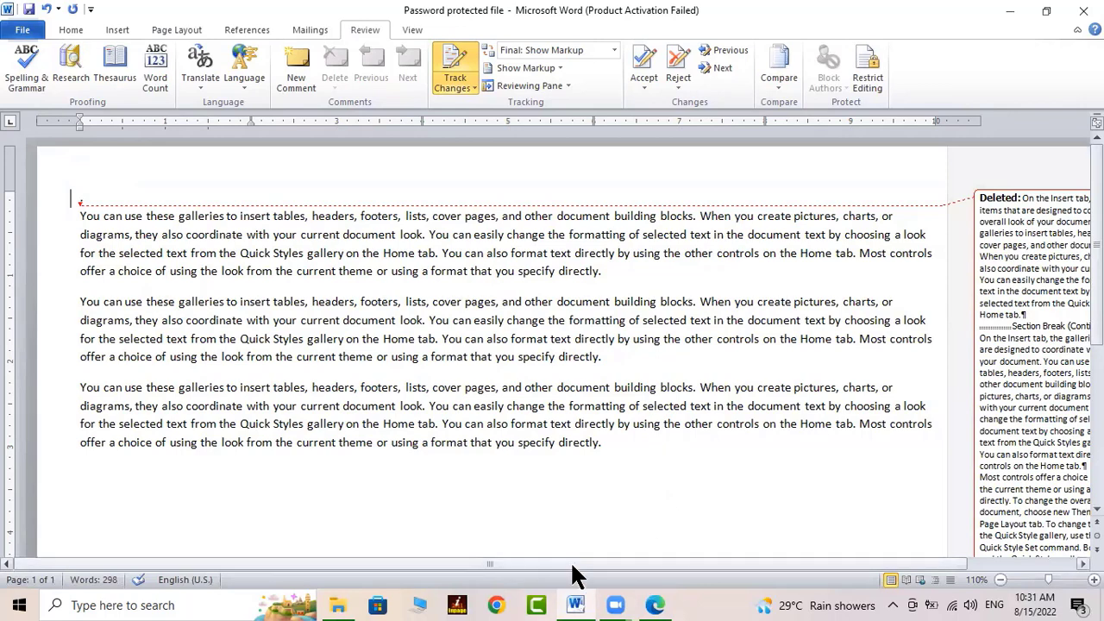
Undo the deletion to bring back the opening paragraphs, then deselect them
{"action": "left_click_drag", "start_coordinate": [573, 567], "coordinate": [752, 568]}
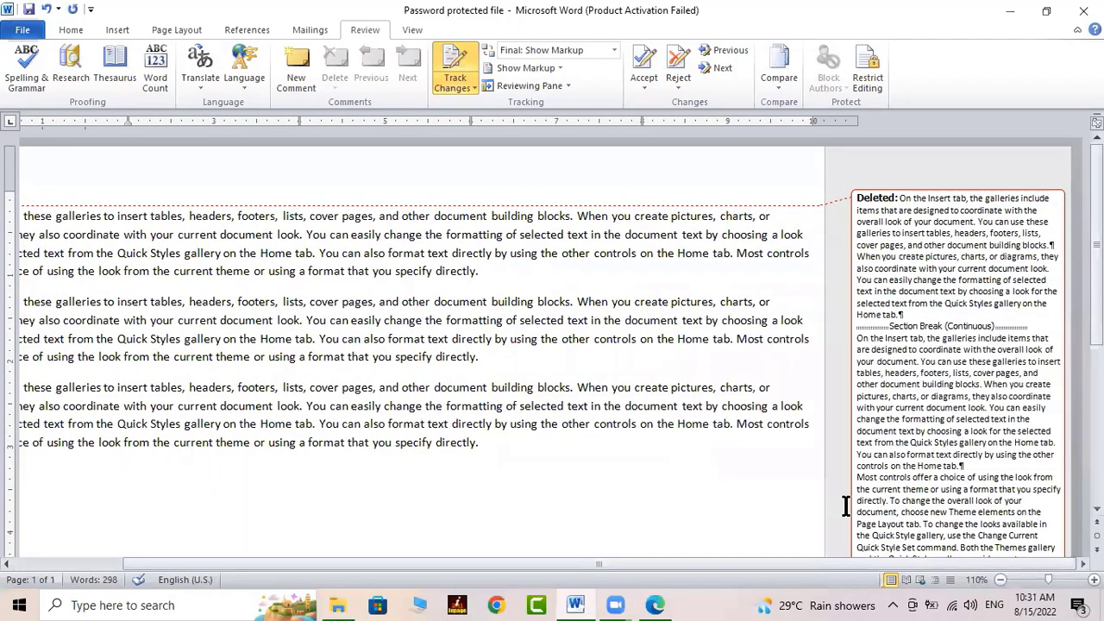
{"action": "key", "text": "ctrl+z"}
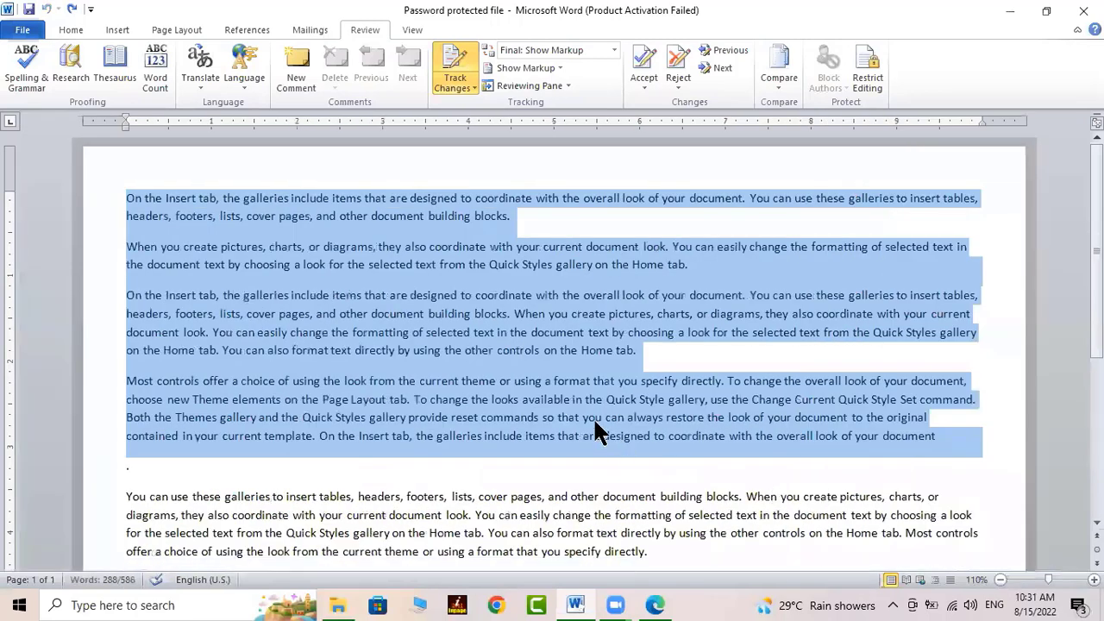
{"action": "left_click", "coordinate": [330, 264]}
Insert empty lines at the very start of the document, above the first paragraph
{"action": "left_click", "coordinate": [128, 199]}
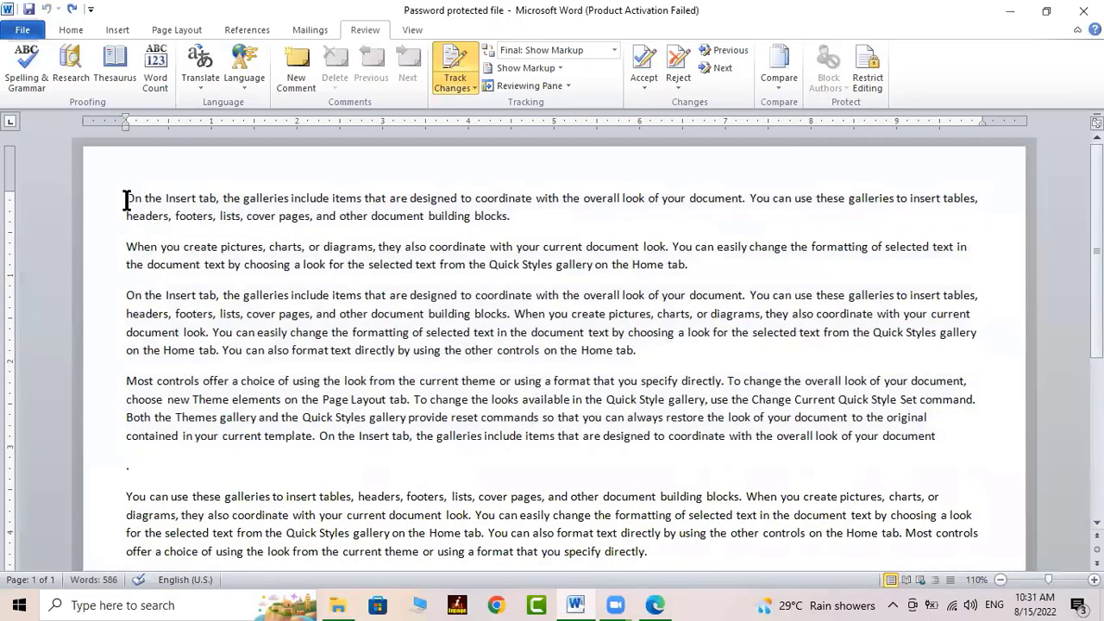
{"action": "key", "text": "Return"}
{"action": "key", "text": "Up"}
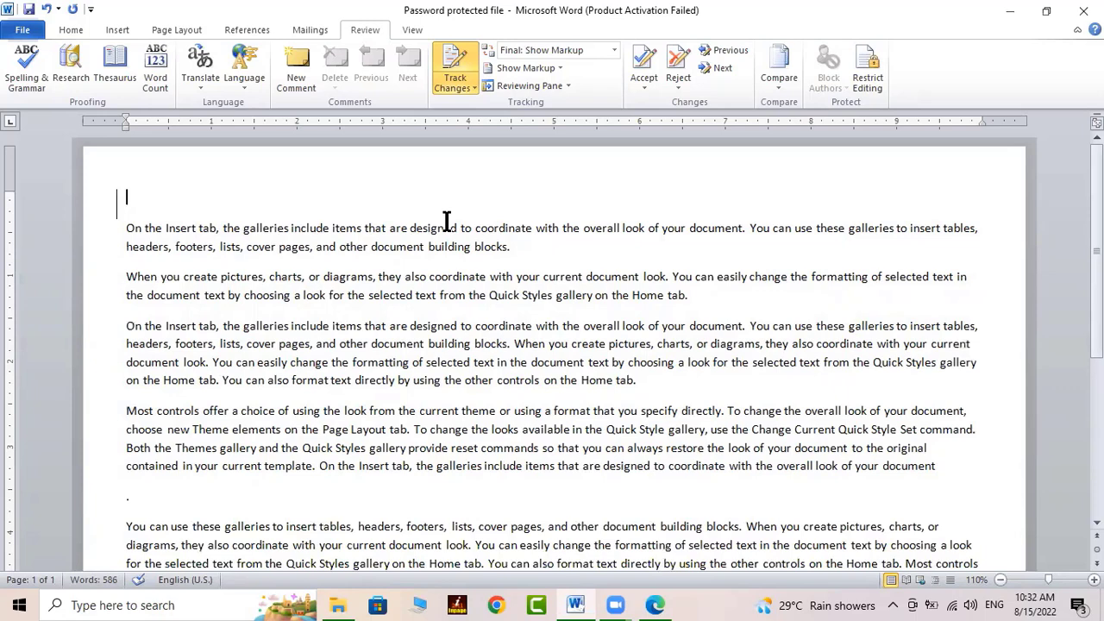
Type 'A quick brown fox jumps over the lazy dog.' three times on the empty top line
{"action": "type", "text": "A quick brown"}
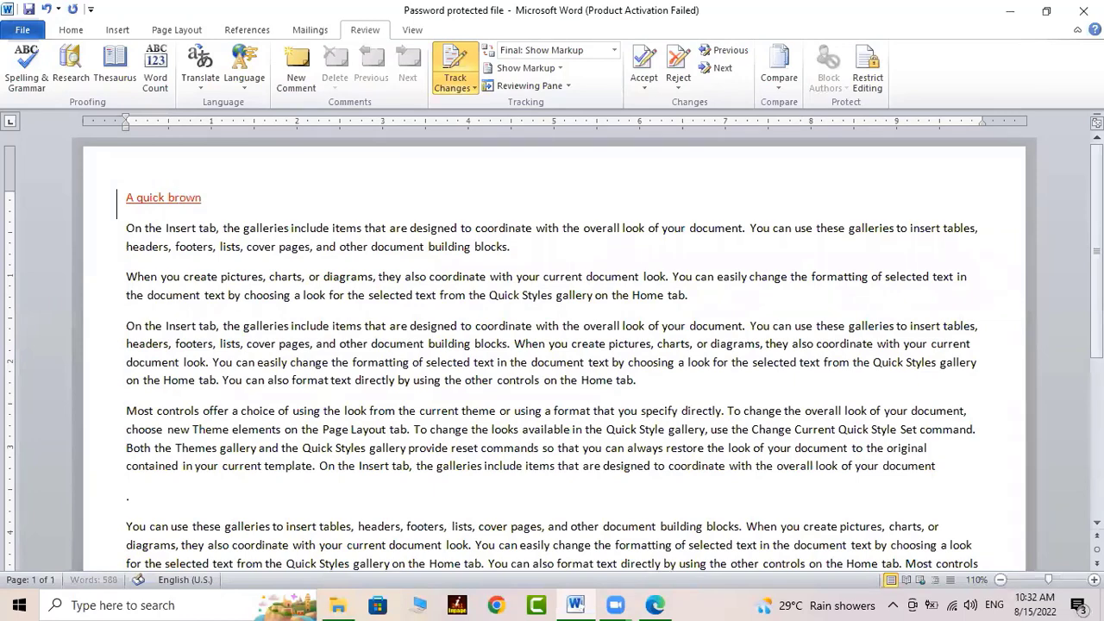
{"action": "type", "text": " fox jumps ov"}
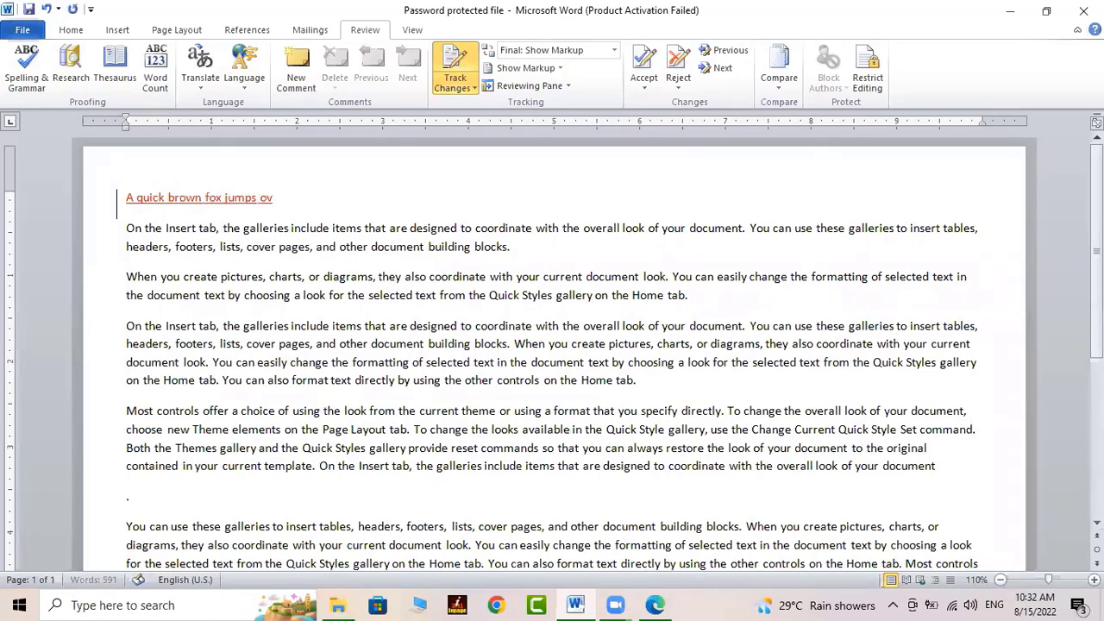
{"action": "type", "text": "er the lazy dog.A"}
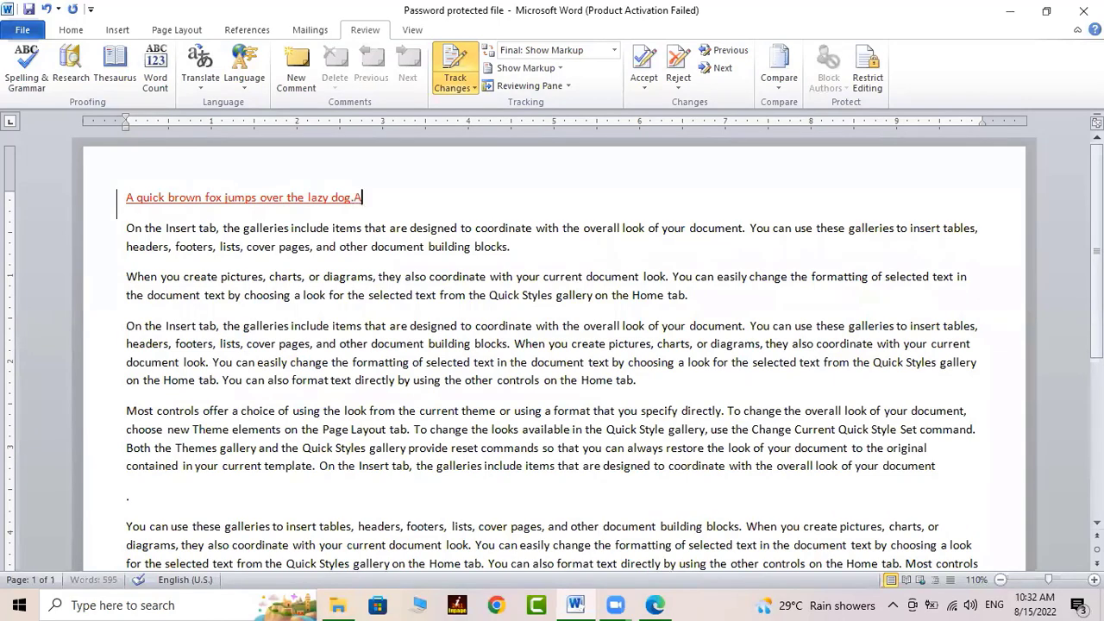
{"action": "type", "text": " quick brown"}
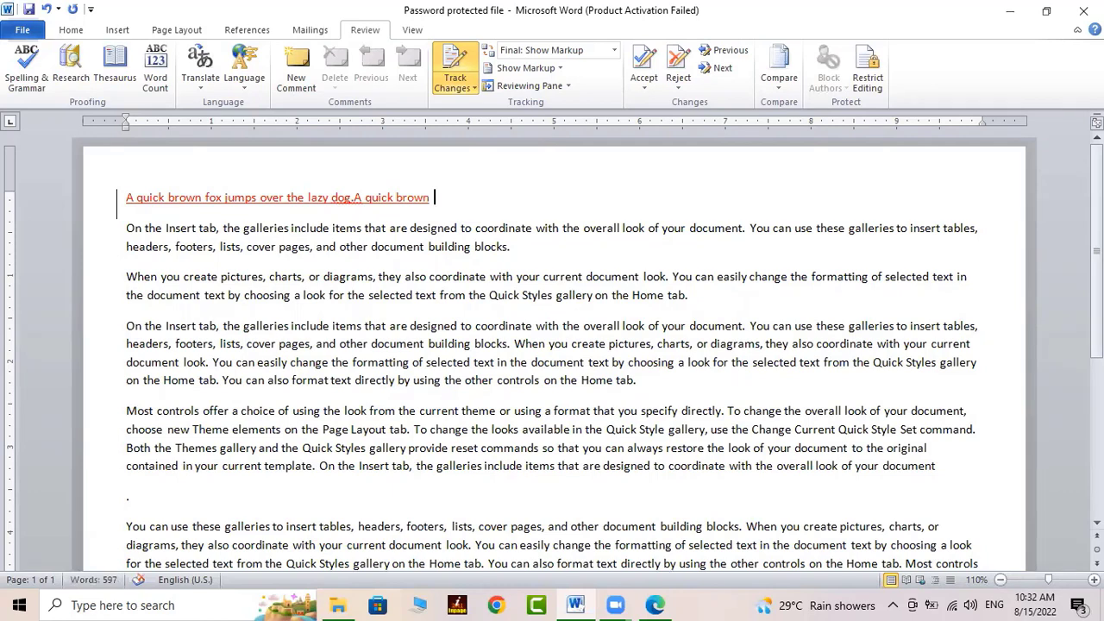
{"action": "type", "text": "  brown fox jumps o"}
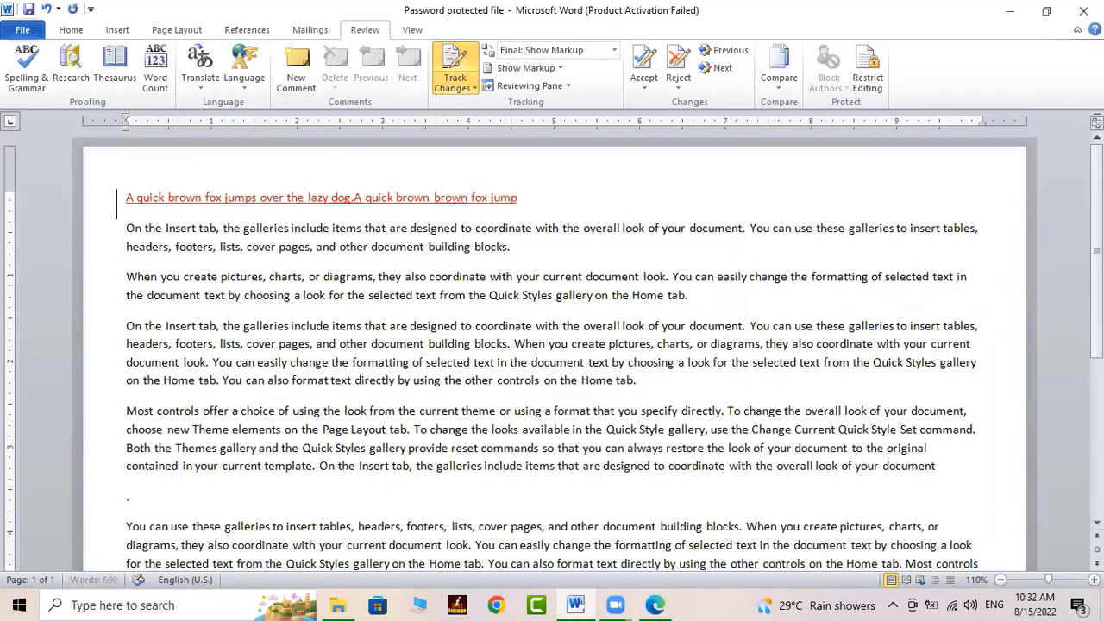
{"action": "type", "text": "ver the lazy dog."}
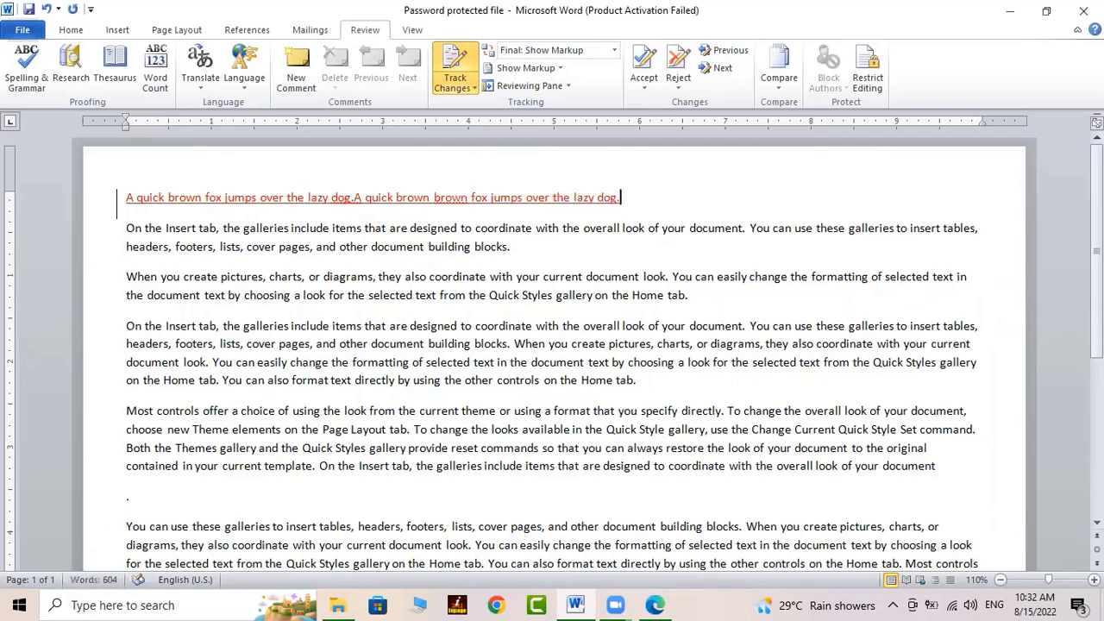
{"action": "type", "text": "A quick brow"}
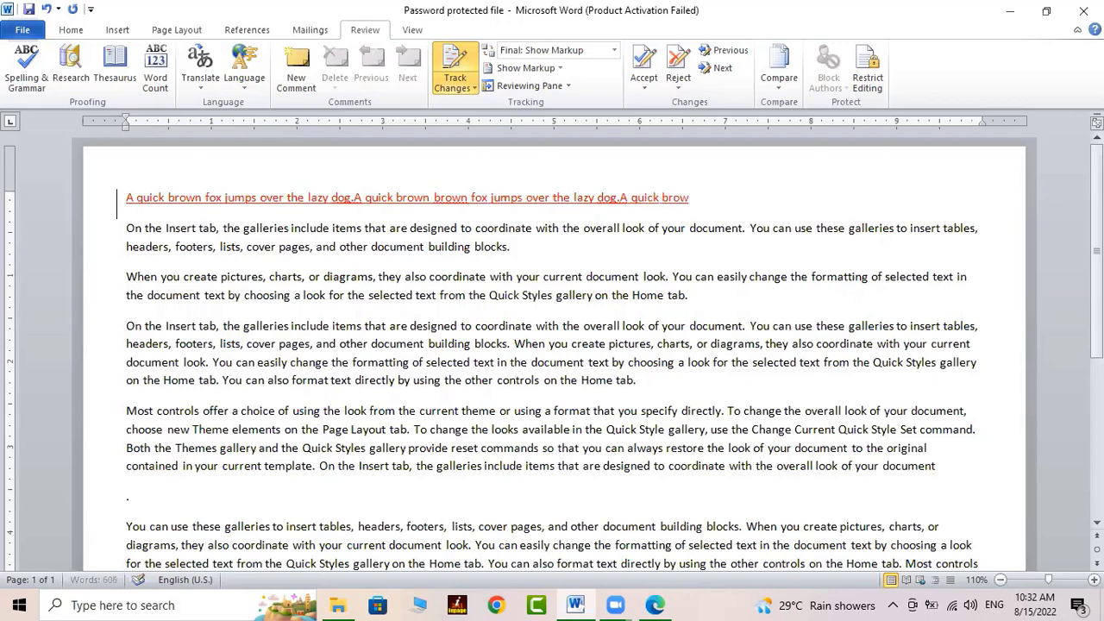
{"action": "type", "text": "n fox jumps o"}
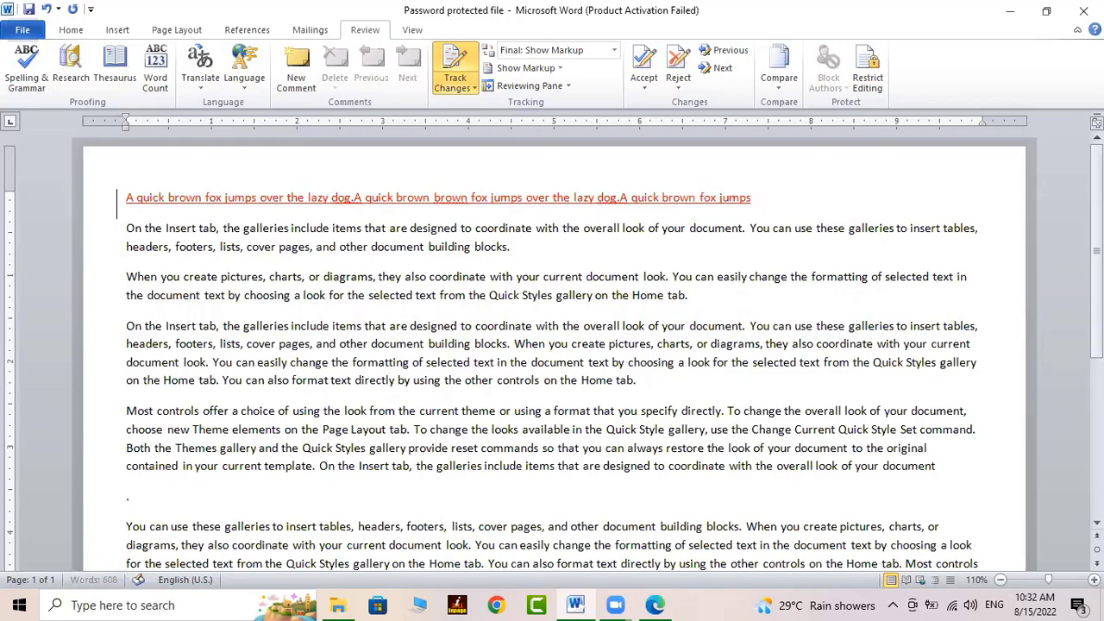
{"action": "type", "text": "ver the lazy do"}
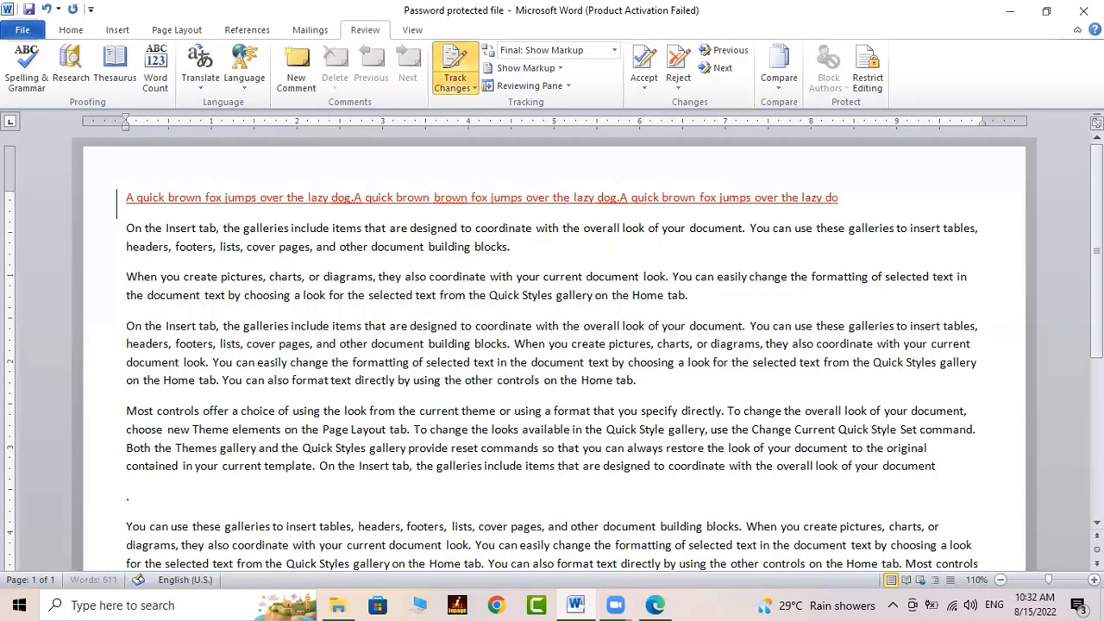
{"action": "type", "text": "g."}
Backspace the words before 'coordinate' back to 'On the', leaving them as a tracked deletion
{"action": "left_click", "coordinate": [434, 250]}
{"action": "left_click", "coordinate": [475, 231]}
{"action": "key", "text": "BackSpace"}
{"action": "key", "text": "BackSpace"}
{"action": "key", "text": "BackSpace"}
{"action": "key", "text": "BackSpace"}
{"action": "key", "text": "BackSpace"}
{"action": "key", "text": "BackSpace"}
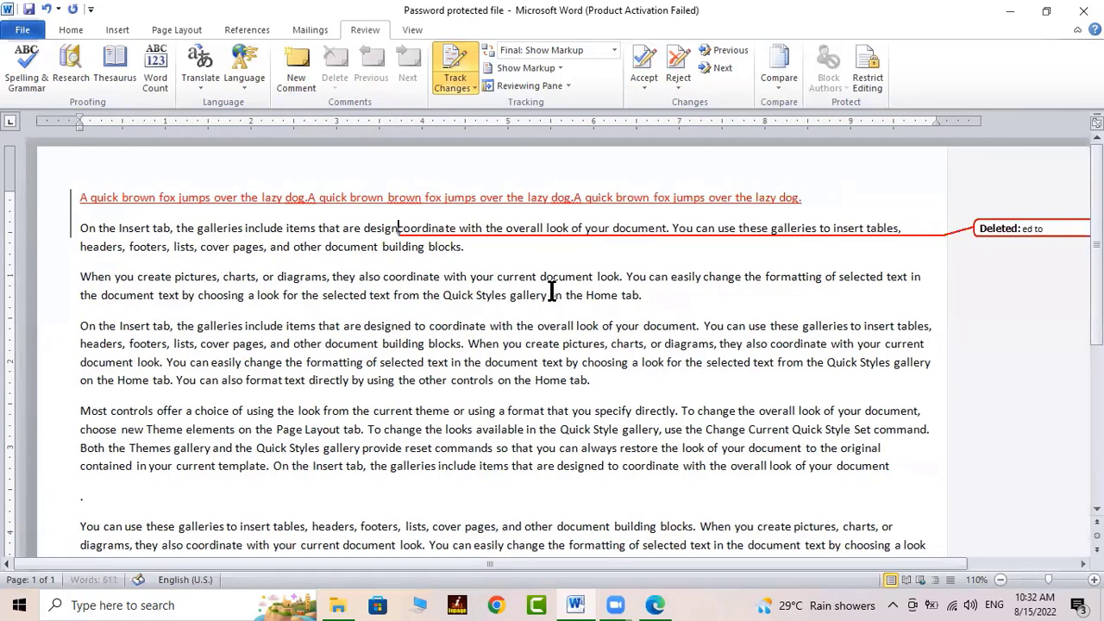
{"action": "key", "text": "BackSpace"}
{"action": "key", "text": "BackSpace"}
{"action": "key", "text": "BackSpace"}
{"action": "key", "text": "BackSpace"}
{"action": "key", "text": "BackSpace"}
{"action": "key", "text": "BackSpace"}
{"action": "key", "text": "BackSpace"}
{"action": "key", "text": "BackSpace"}
{"action": "key", "text": "BackSpace"}
{"action": "key", "text": "BackSpace"}
{"action": "key", "text": "BackSpace"}
{"action": "key", "text": "BackSpace"}
{"action": "key", "text": "BackSpace"}
{"action": "key", "text": "BackSpace"}
{"action": "key", "text": "BackSpace"}
{"action": "key", "text": "BackSpace"}
{"action": "key", "text": "BackSpace"}
{"action": "key", "text": "BackSpace"}
{"action": "key", "text": "BackSpace"}
{"action": "key", "text": "BackSpace"}
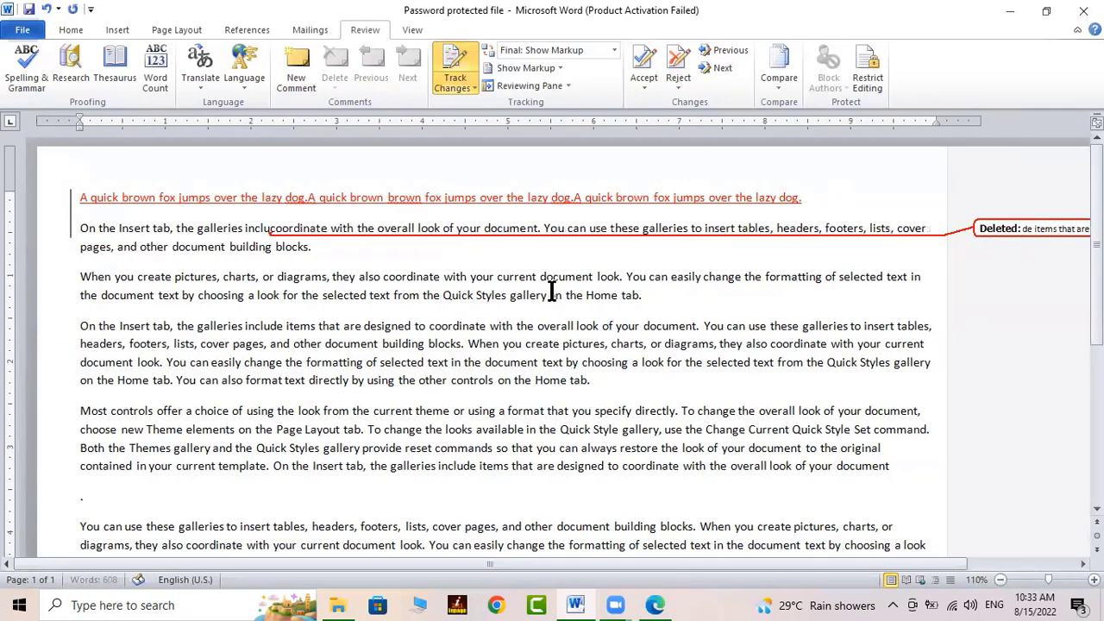
{"action": "key", "text": "BackSpace"}
{"action": "key", "text": "BackSpace"}
{"action": "key", "text": "BackSpace"}
{"action": "left_click_drag", "start_coordinate": [915, 563], "coordinate": [992, 564]}
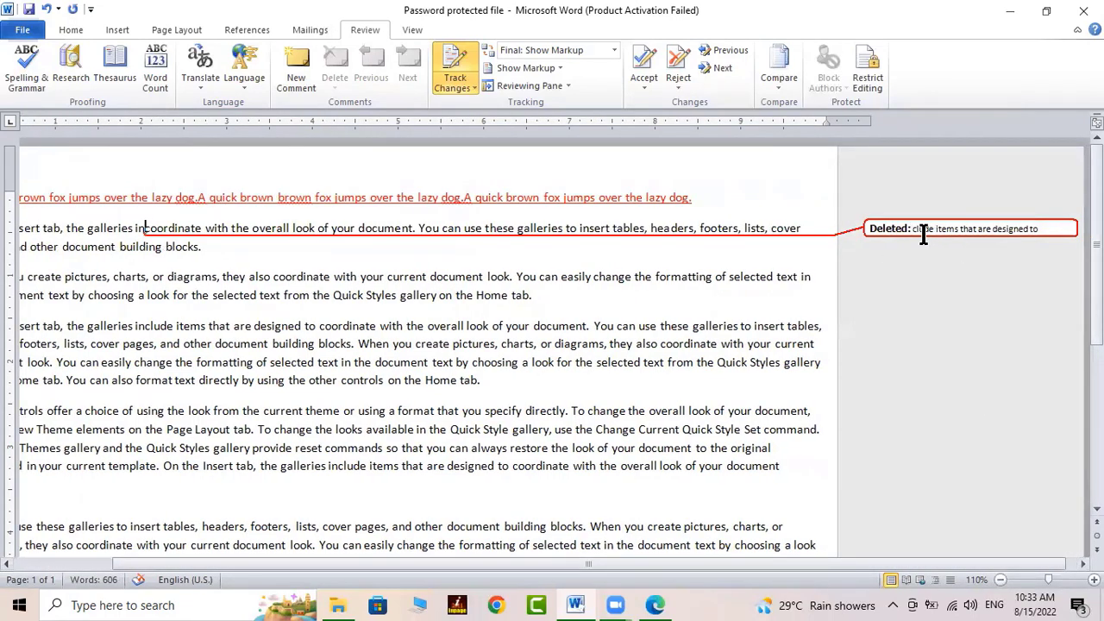
{"action": "key", "text": "BackSpace"}
{"action": "key", "text": "BackSpace"}
{"action": "key", "text": "BackSpace"}
{"action": "key", "text": "BackSpace"}
{"action": "key", "text": "BackSpace"}
{"action": "key", "text": "BackSpace"}
{"action": "key", "text": "BackSpace"}
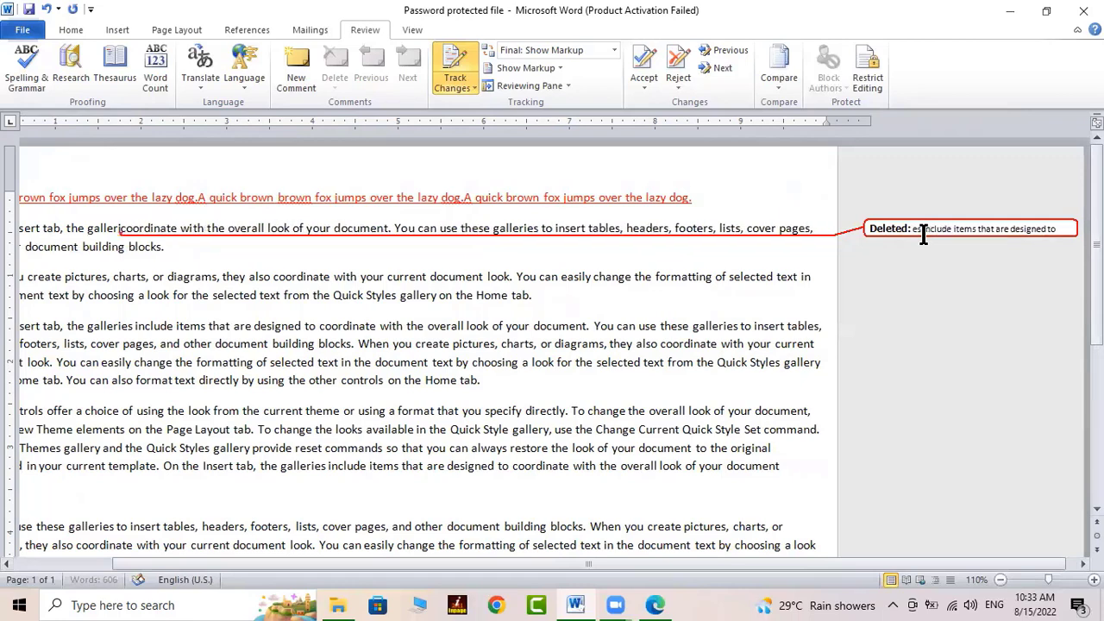
{"action": "key", "text": "BackSpace"}
{"action": "key", "text": "BackSpace"}
{"action": "key", "text": "BackSpace"}
{"action": "key", "text": "BackSpace"}
{"action": "key", "text": "BackSpace"}
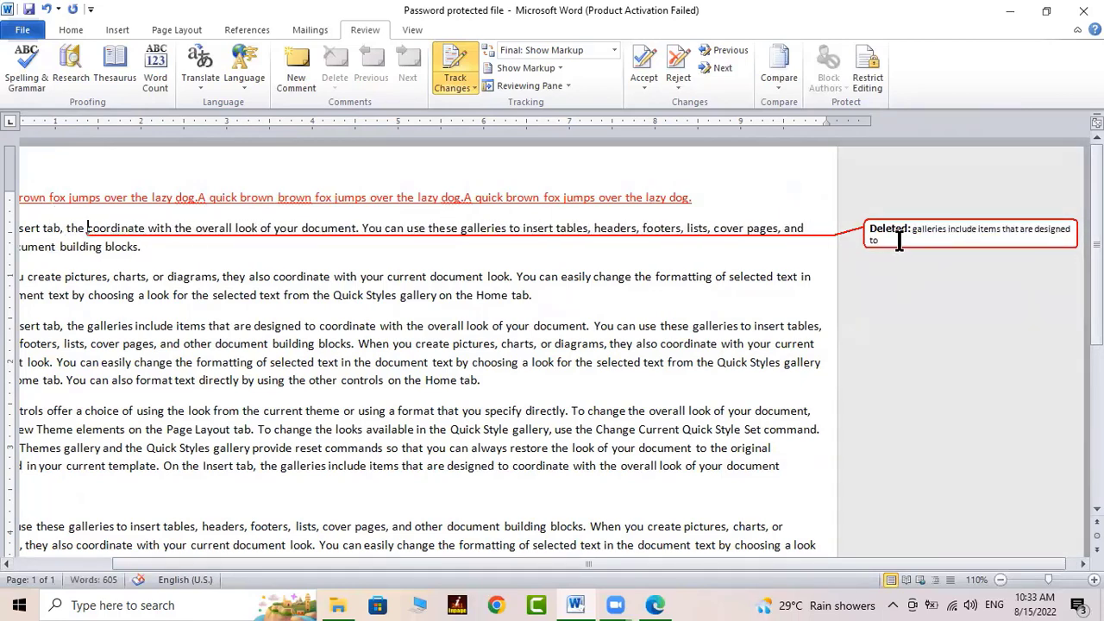
{"action": "key", "text": "BackSpace"}
{"action": "key", "text": "BackSpace"}
{"action": "key", "text": "BackSpace"}
{"action": "key", "text": "BackSpace"}
{"action": "key", "text": "BackSpace"}
{"action": "key", "text": "BackSpace"}
{"action": "key", "text": "BackSpace"}
{"action": "key", "text": "BackSpace"}
{"action": "key", "text": "BackSpace"}
{"action": "key", "text": "BackSpace"}
{"action": "key", "text": "BackSpace"}
{"action": "key", "text": "BackSpace"}
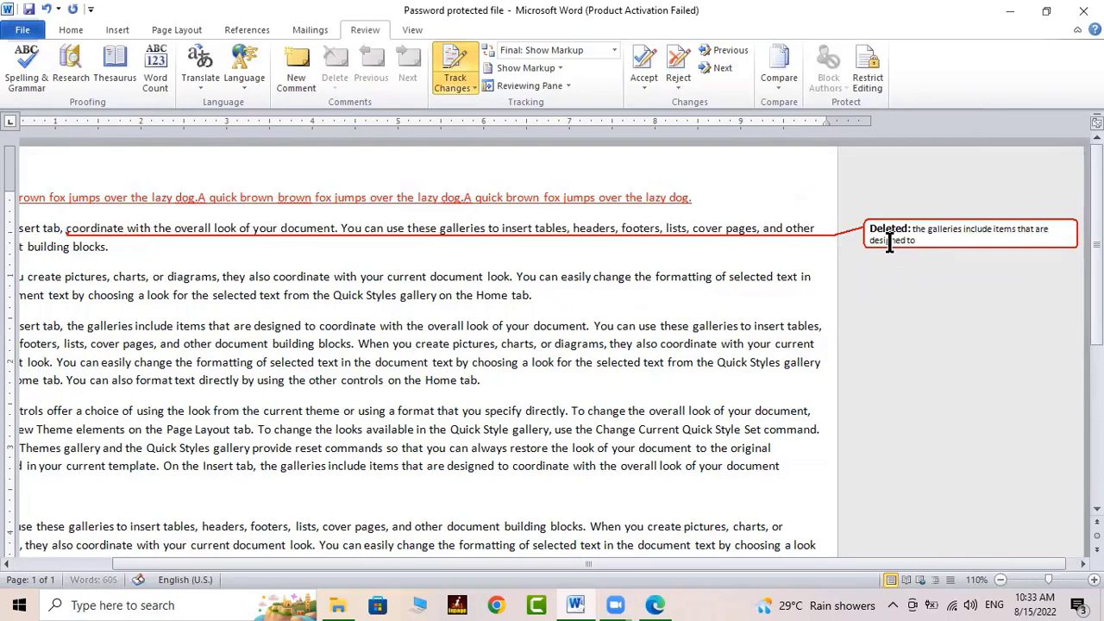
{"action": "key", "text": "BackSpace"}
{"action": "key", "text": "BackSpace"}
{"action": "key", "text": "BackSpace"}
{"action": "key", "text": "BackSpace"}
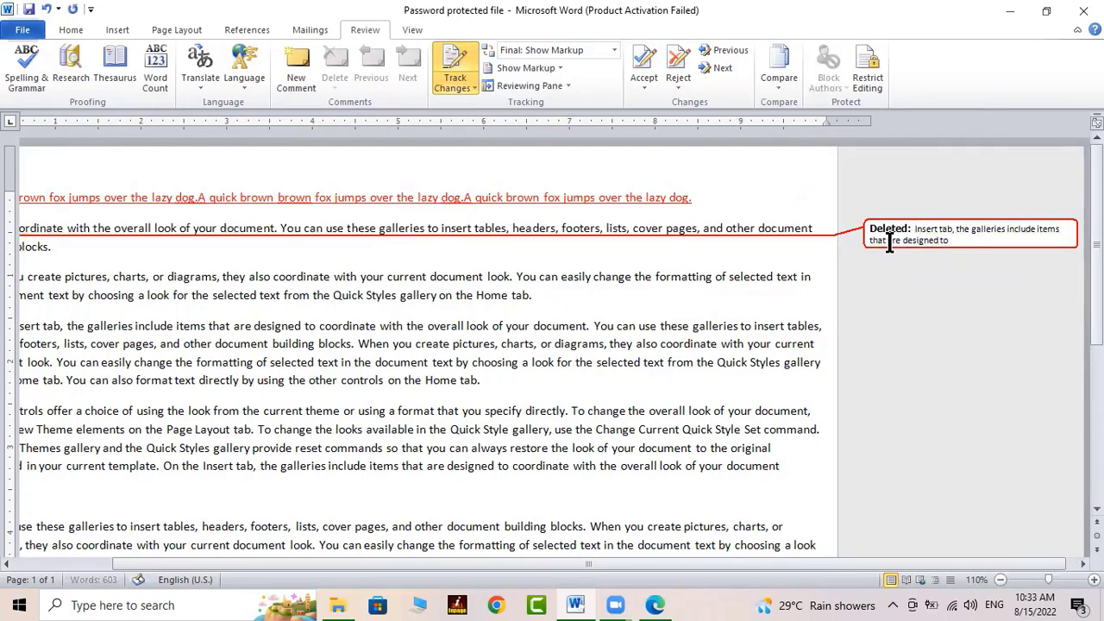
{"action": "left_click_drag", "start_coordinate": [740, 563], "coordinate": [618, 564]}
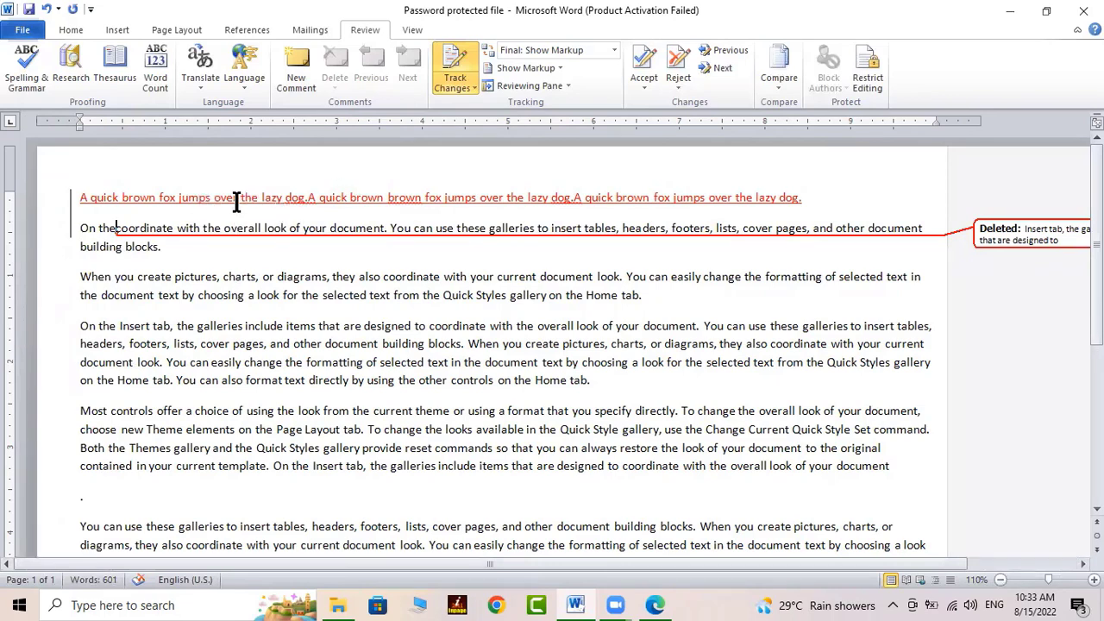
{"action": "left_click", "coordinate": [346, 194]}
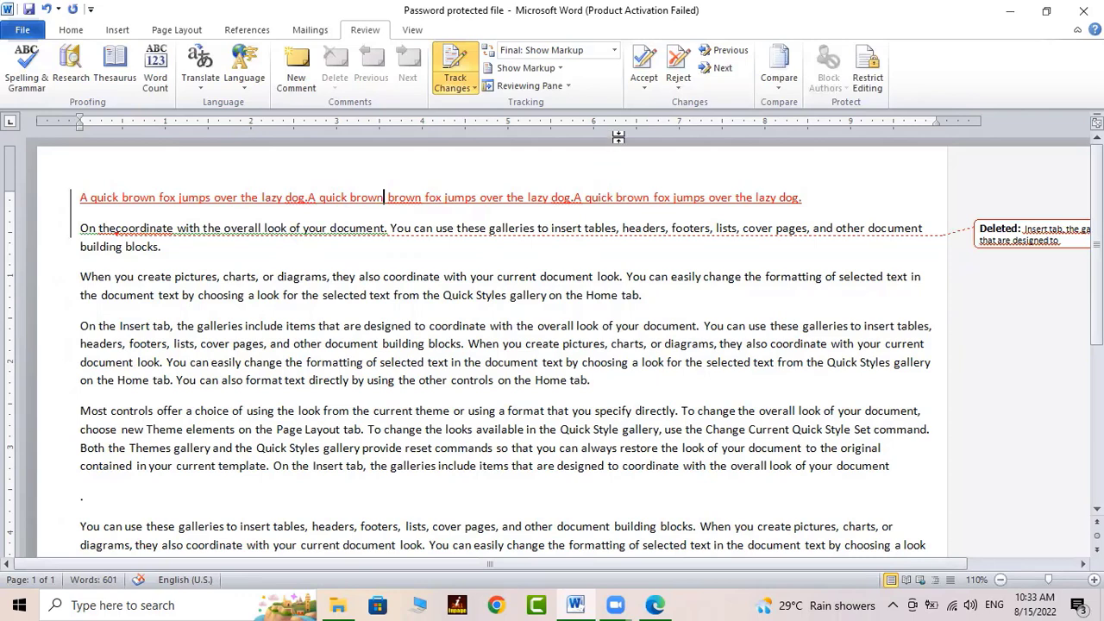
Reject the tracked changes and turn Track Changes off
{"action": "left_click", "coordinate": [680, 59]}
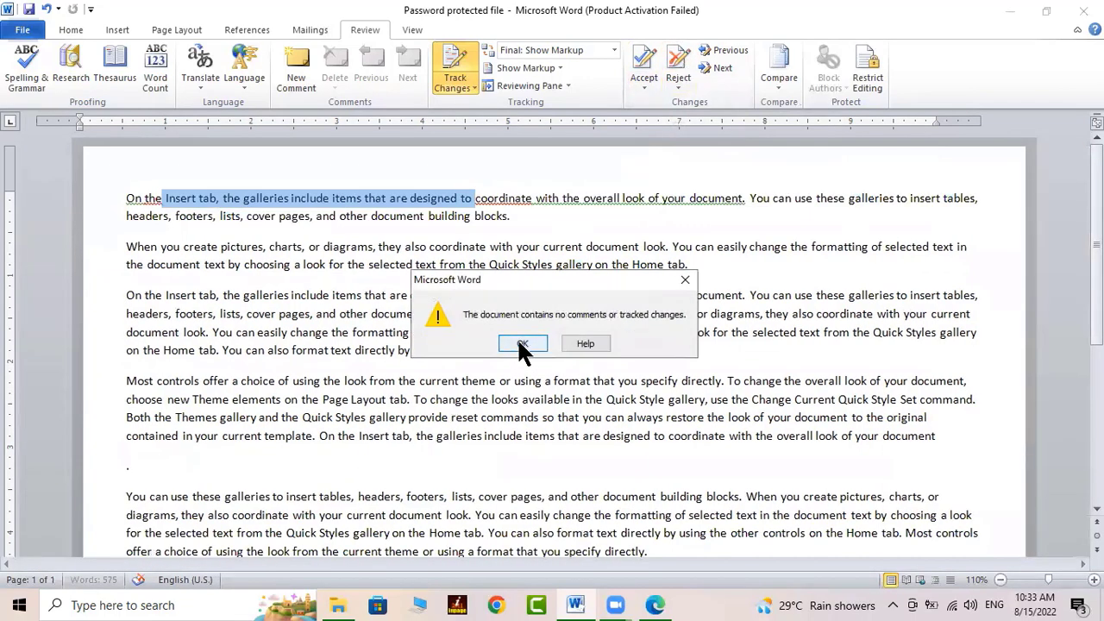
{"action": "left_click", "coordinate": [520, 344]}
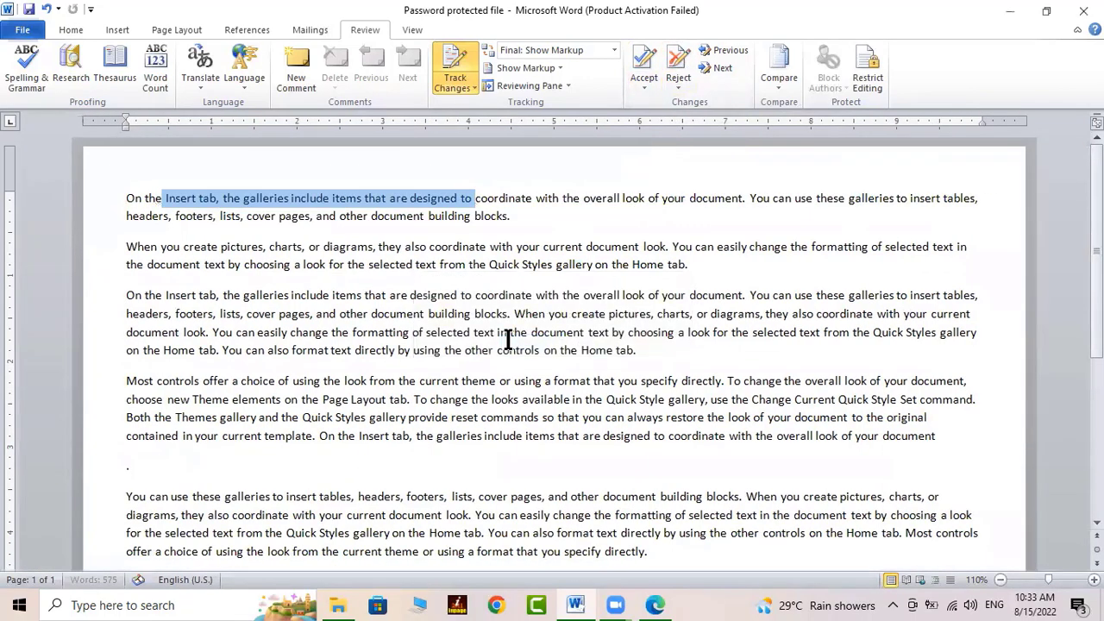
{"action": "left_click", "coordinate": [469, 82]}
{"action": "left_click", "coordinate": [483, 102]}
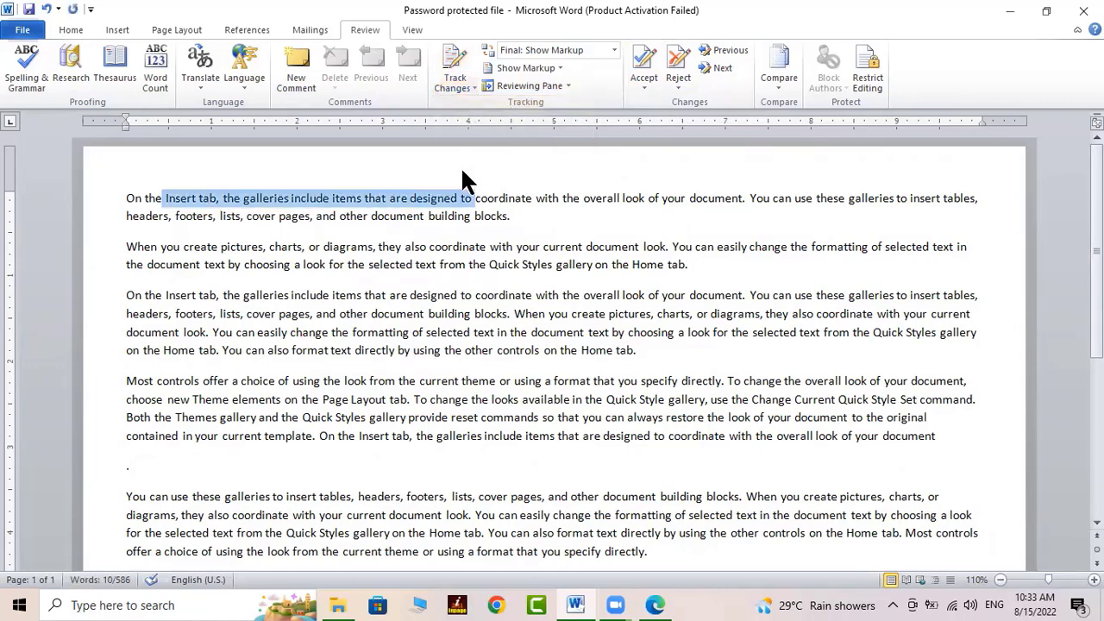
Add an empty paragraph after 'blocks.' at the end of the first paragraph
{"action": "left_click", "coordinate": [459, 227]}
{"action": "left_click", "coordinate": [591, 220]}
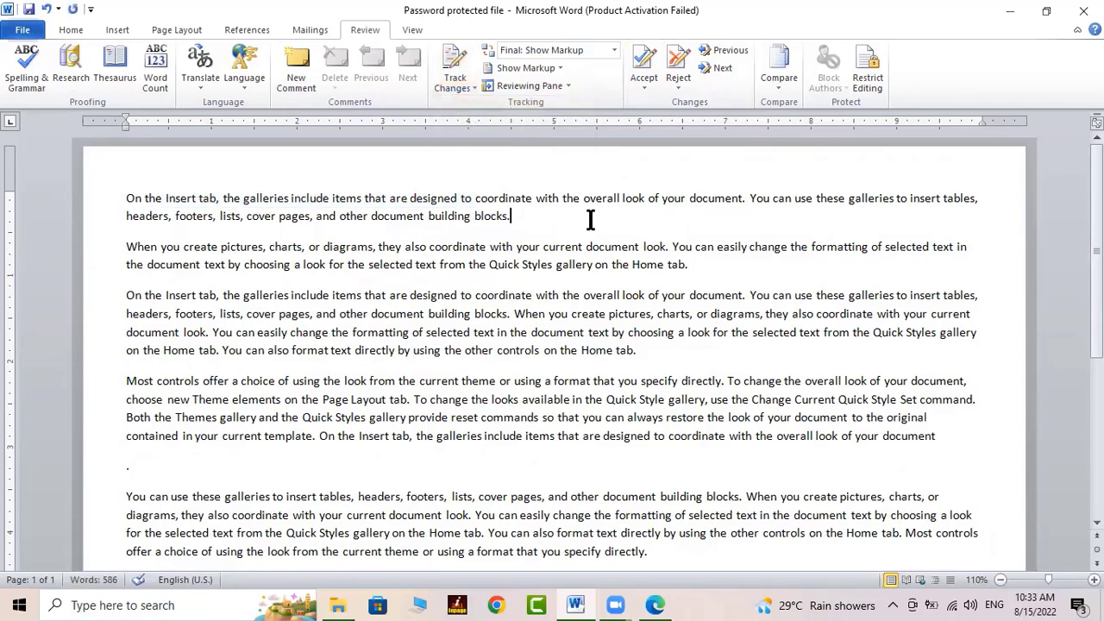
{"action": "key", "text": "Return"}
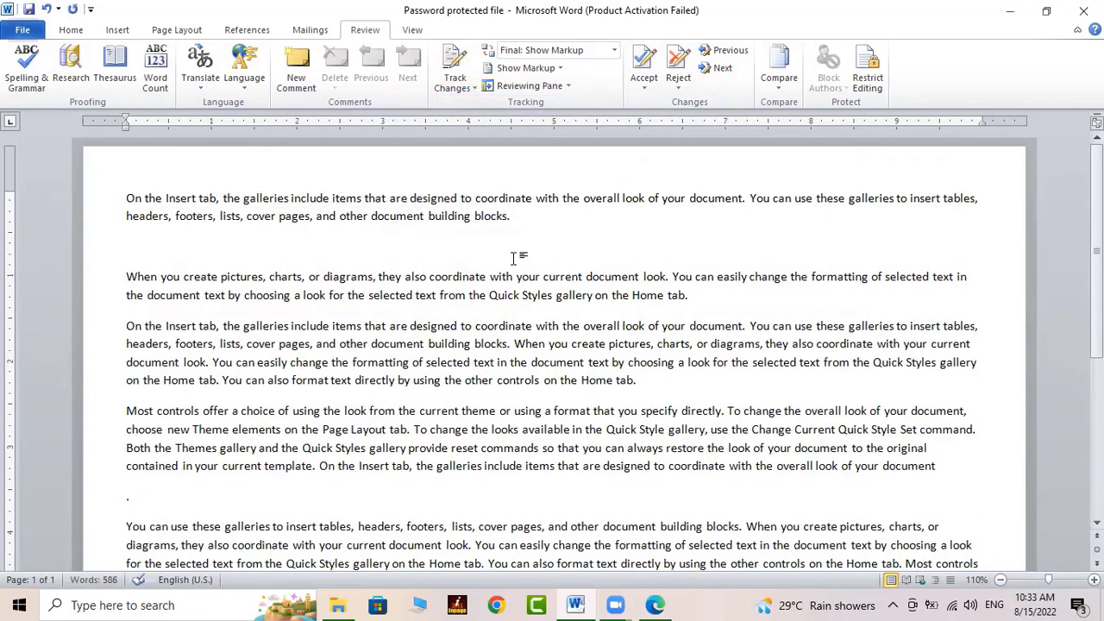
Type 'I Know This is the new experience for your please be focused on the screen.' on the empty line
{"action": "type", "text": "i Know"}
{"action": "type", "text": "This is"}
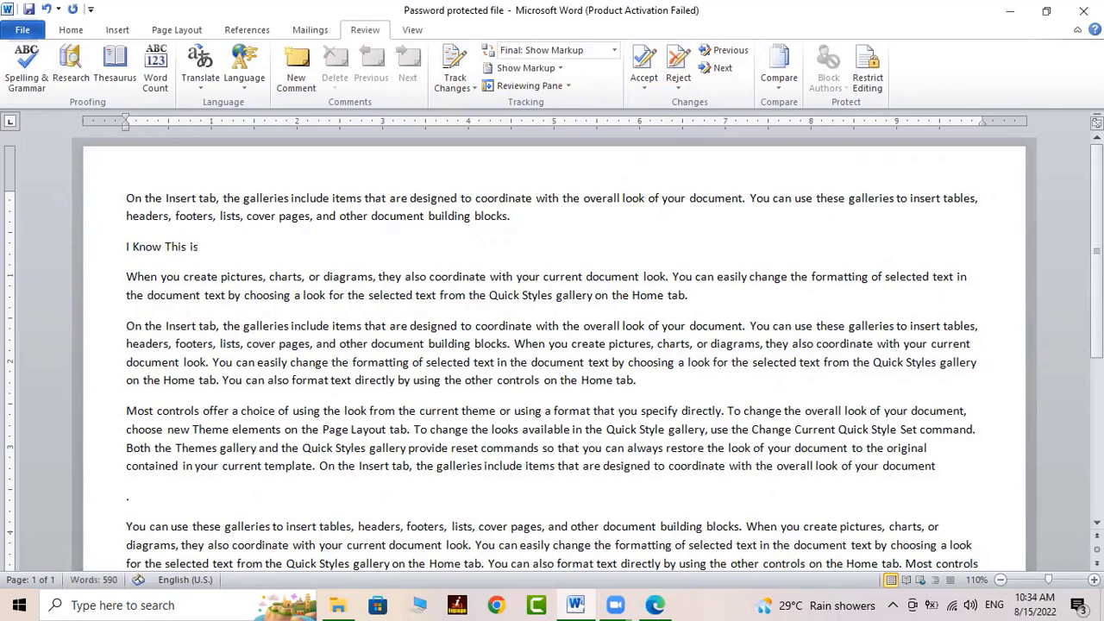
{"action": "type", "text": " the new experience f"}
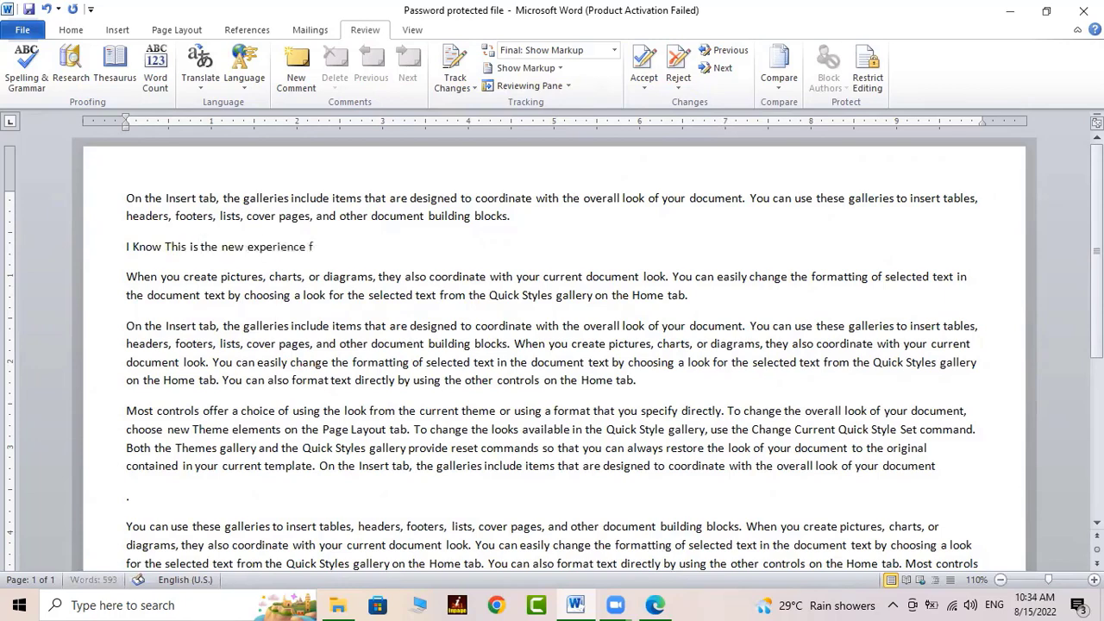
{"action": "type", "text": "or your please be focused"}
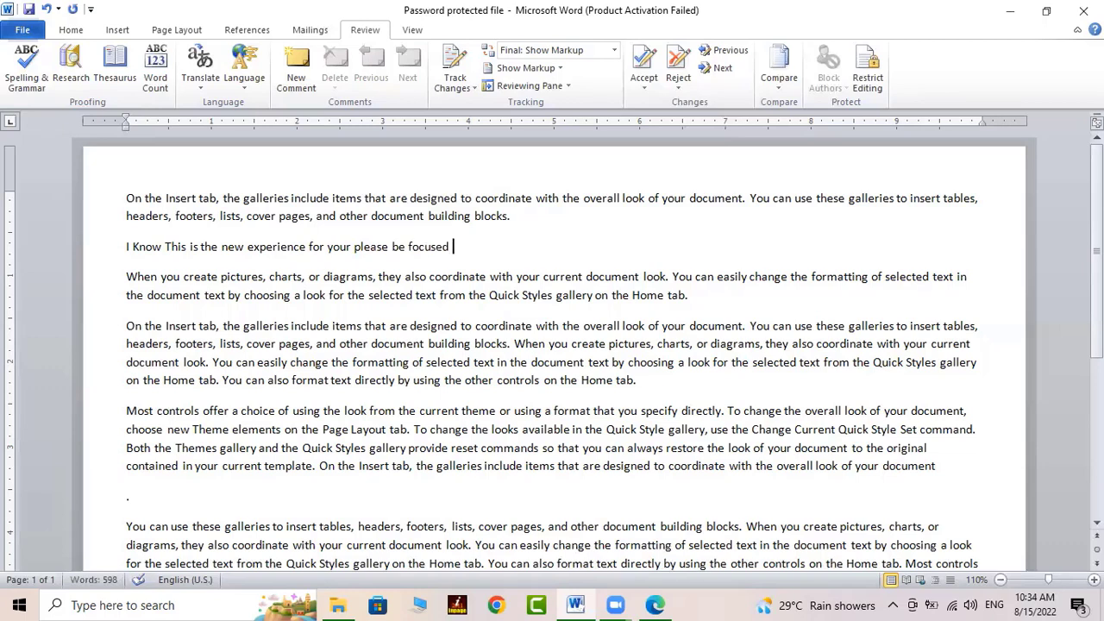
{"action": "type", "text": " on the screen."}
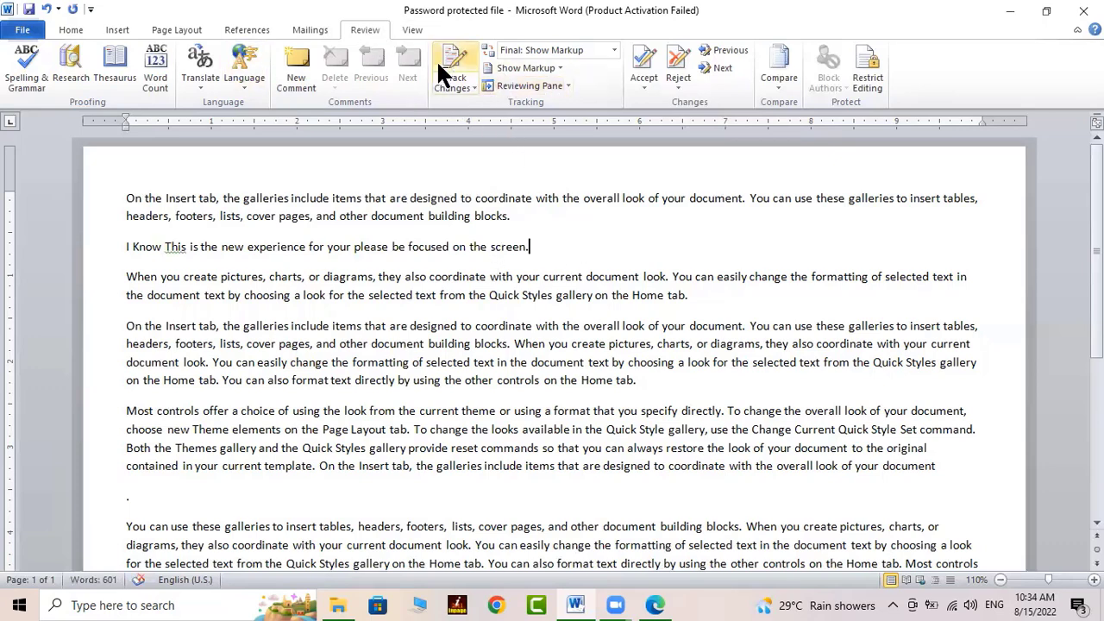
{"action": "left_click", "coordinate": [615, 49]}
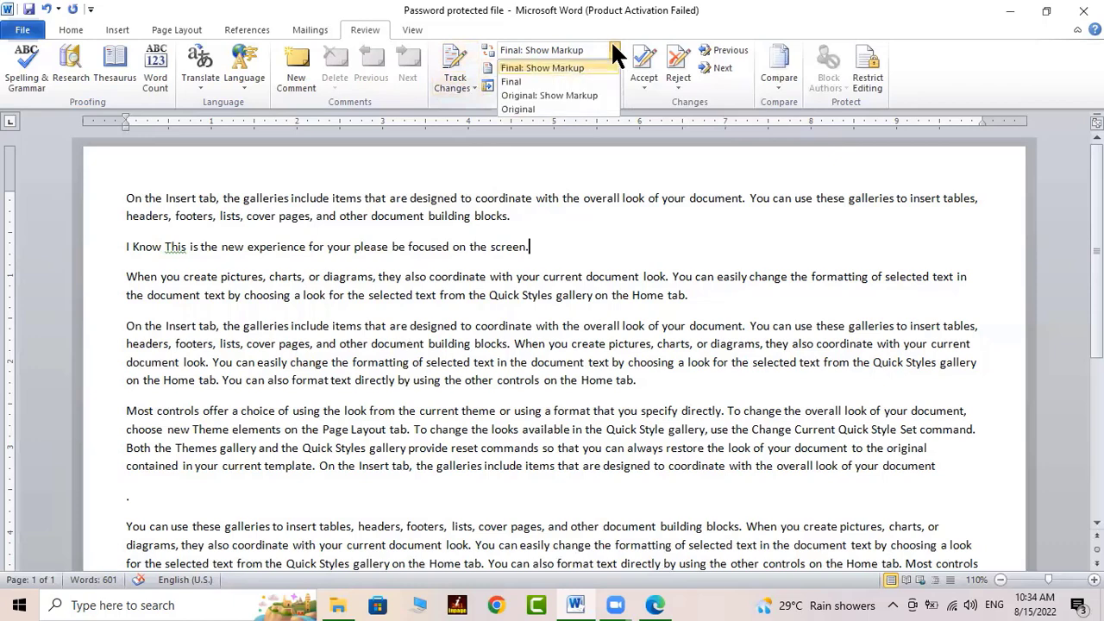
{"action": "left_click", "coordinate": [610, 45]}
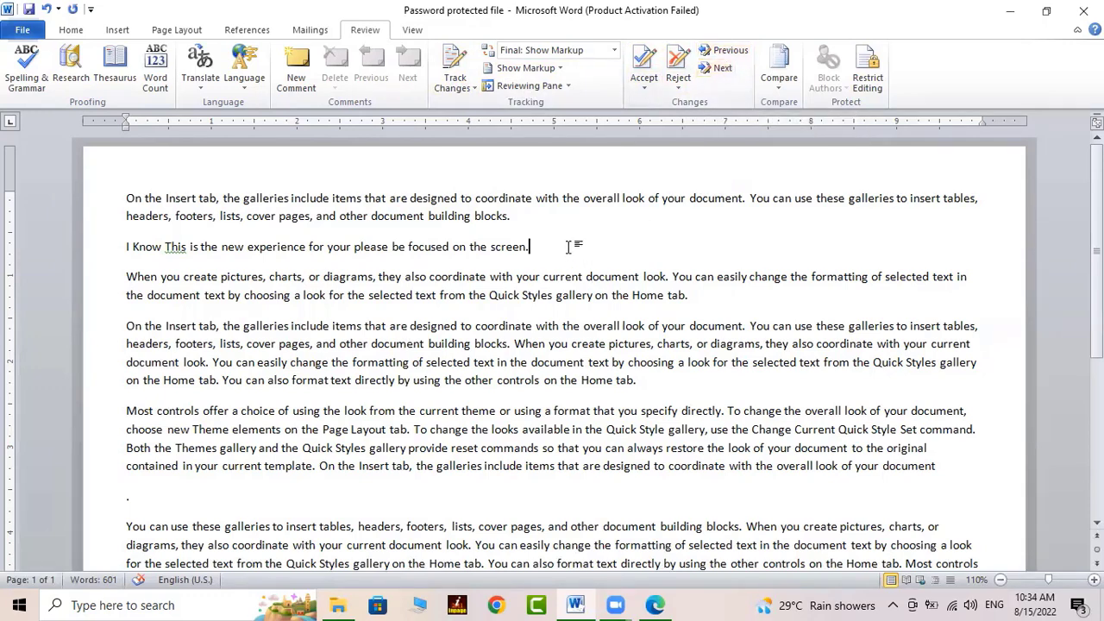
{"action": "left_click", "coordinate": [678, 69]}
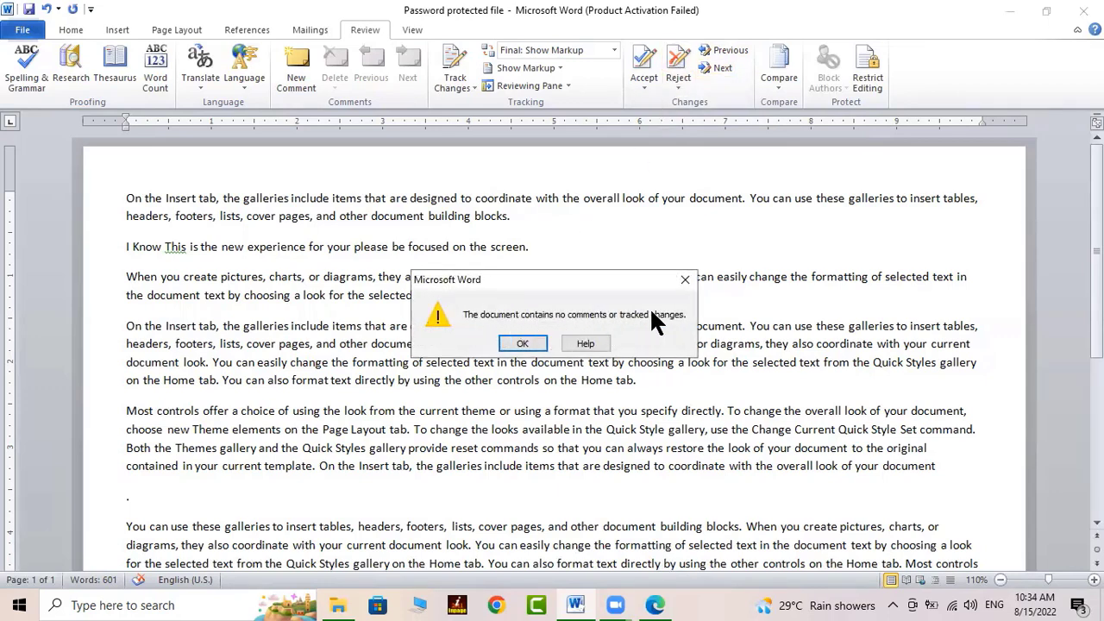
{"action": "left_click", "coordinate": [523, 343]}
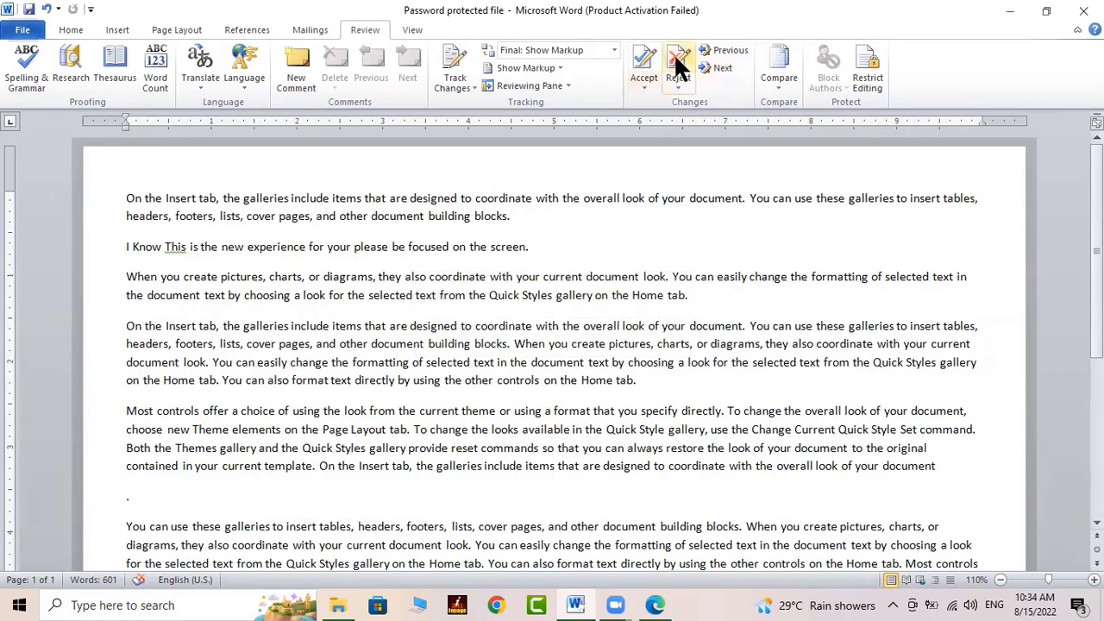
{"action": "left_click", "coordinate": [650, 57]}
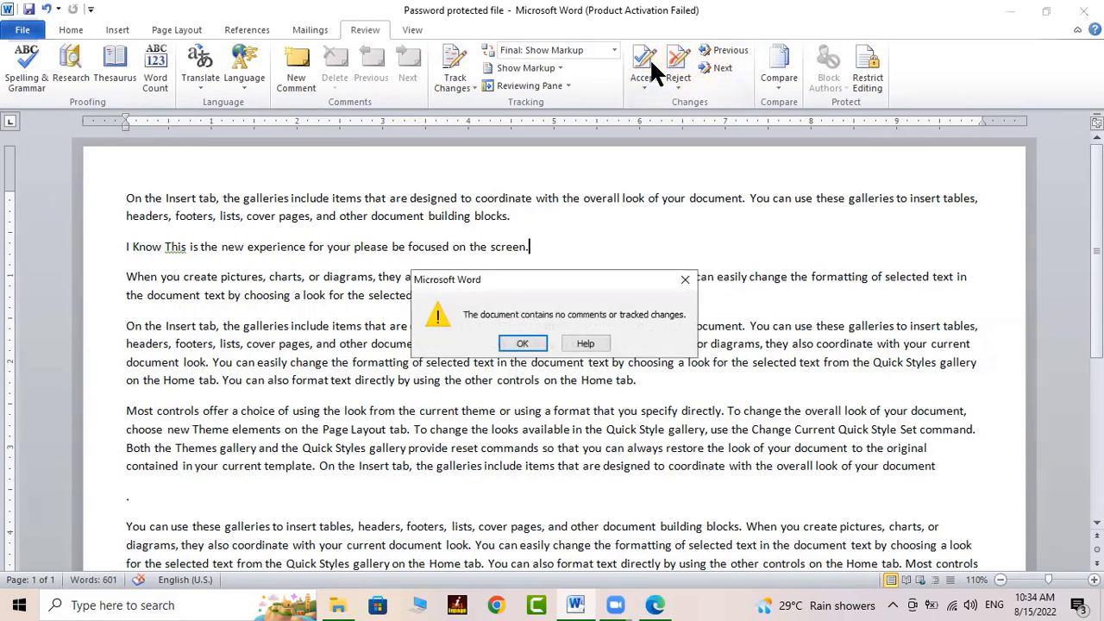
{"action": "left_click", "coordinate": [544, 342]}
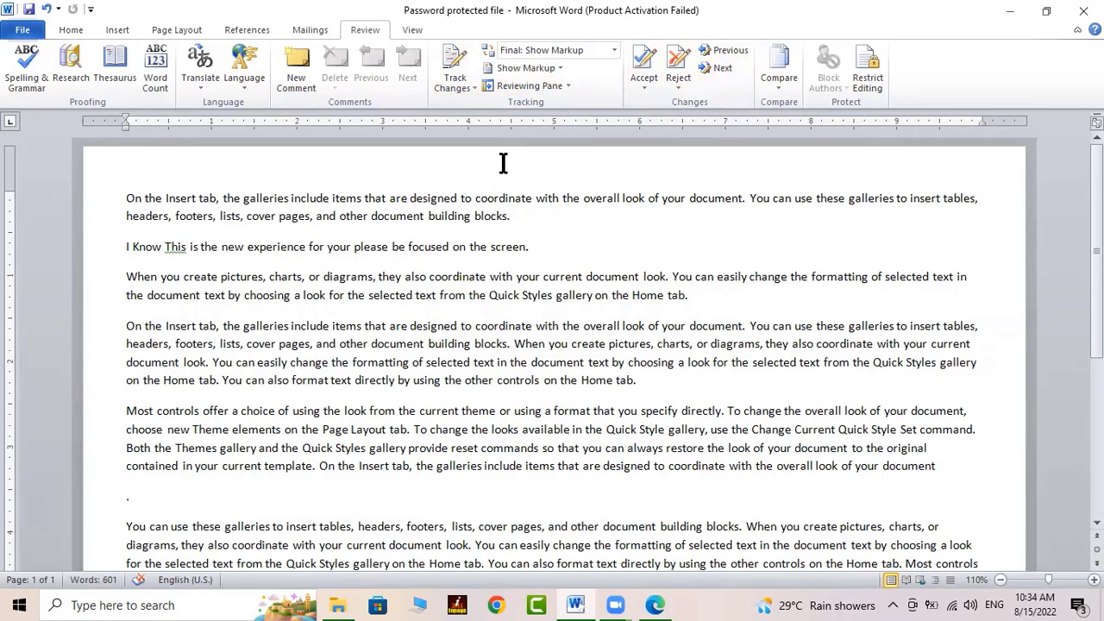
Open the Reviewing Pane, turn on Track Changes, and delete the whole first paragraph
{"action": "left_click", "coordinate": [559, 82]}
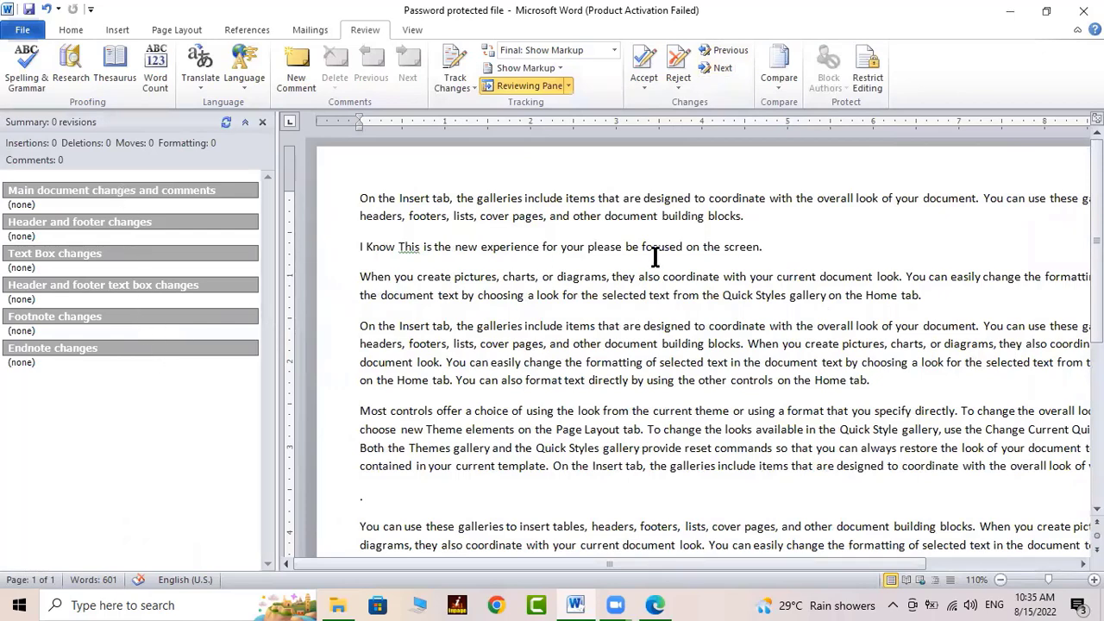
{"action": "left_click", "coordinate": [714, 248]}
{"action": "left_click", "coordinate": [747, 217]}
{"action": "left_click", "coordinate": [445, 56]}
{"action": "left_click_drag", "start_coordinate": [747, 217], "coordinate": [353, 202]}
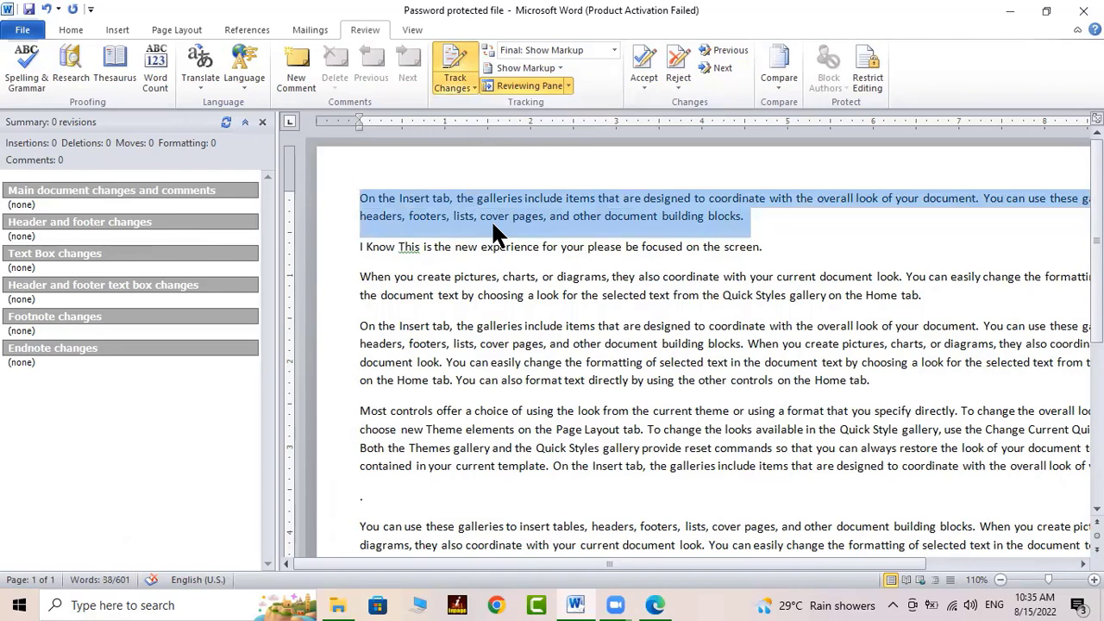
{"action": "key", "text": "Delete"}
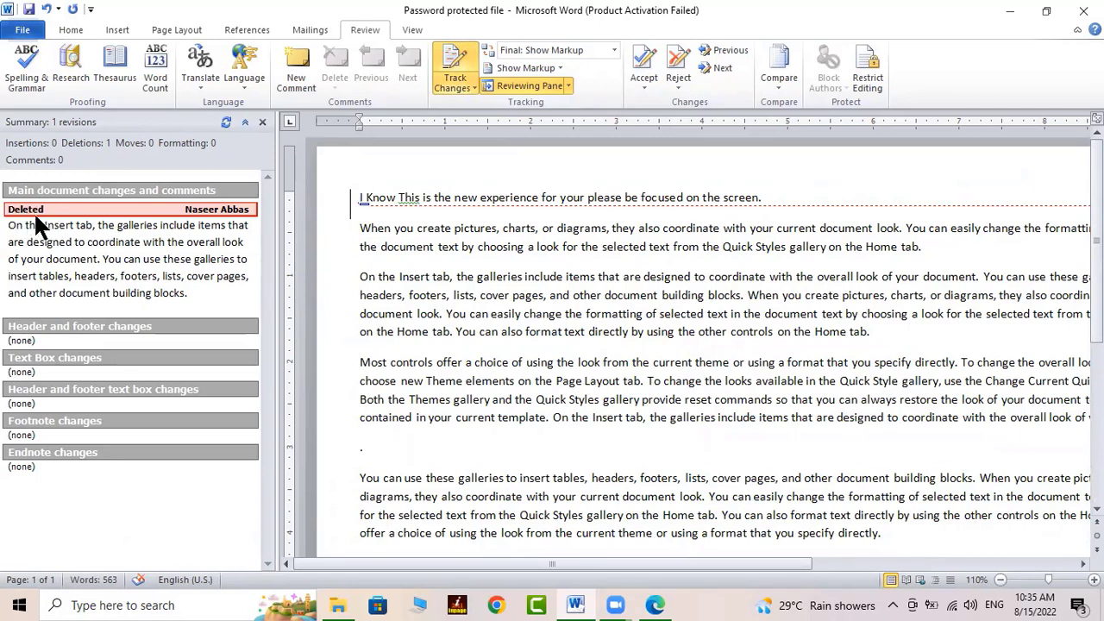
Reject the tracked paragraph deletion and reopen the Reviewing Pane showing 0 revisions and 601 words
{"action": "left_click", "coordinate": [675, 69]}
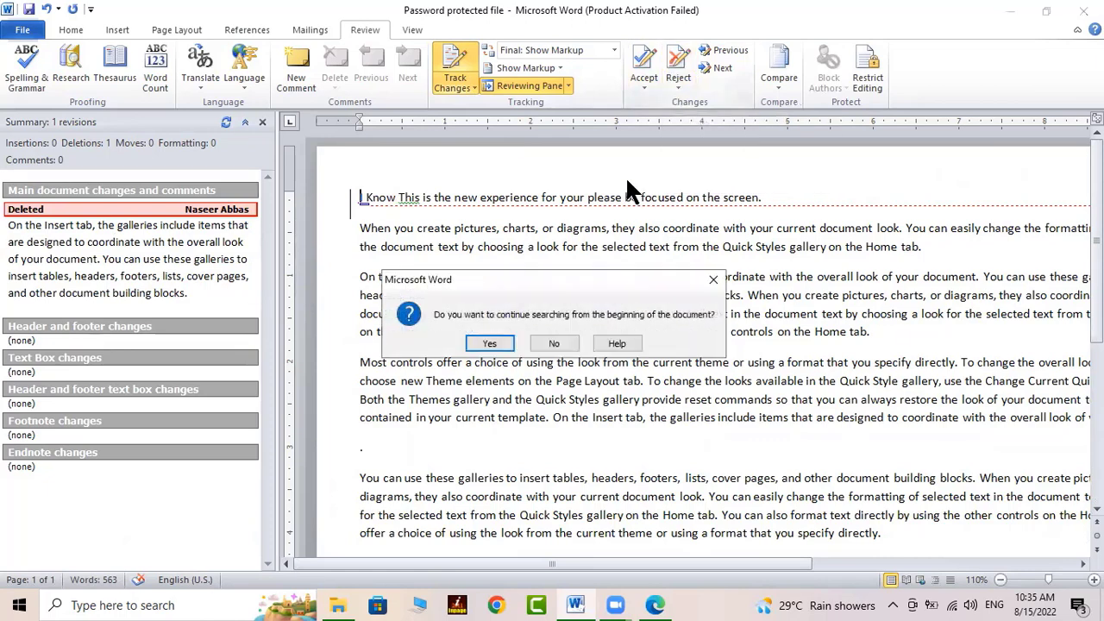
{"action": "left_click", "coordinate": [490, 344]}
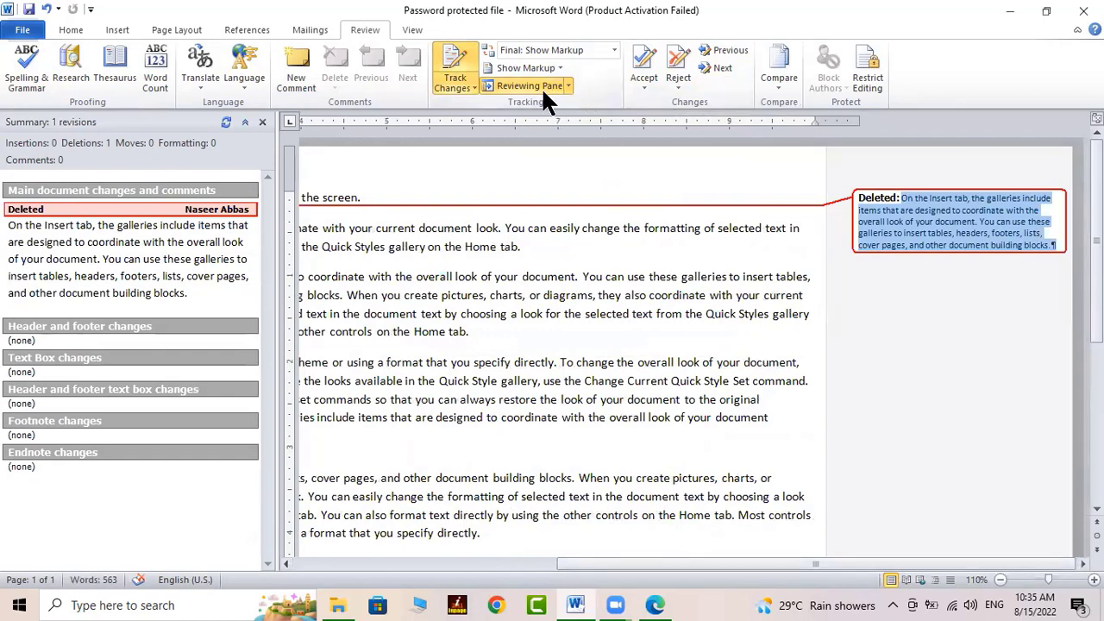
{"action": "left_click", "coordinate": [673, 62]}
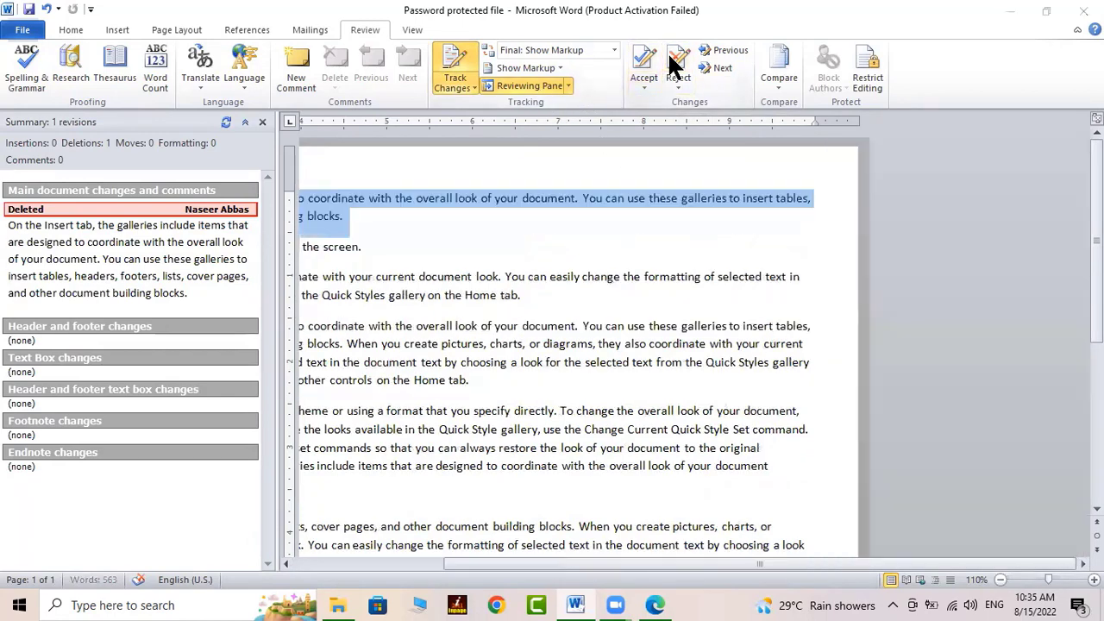
{"action": "left_click", "coordinate": [523, 344]}
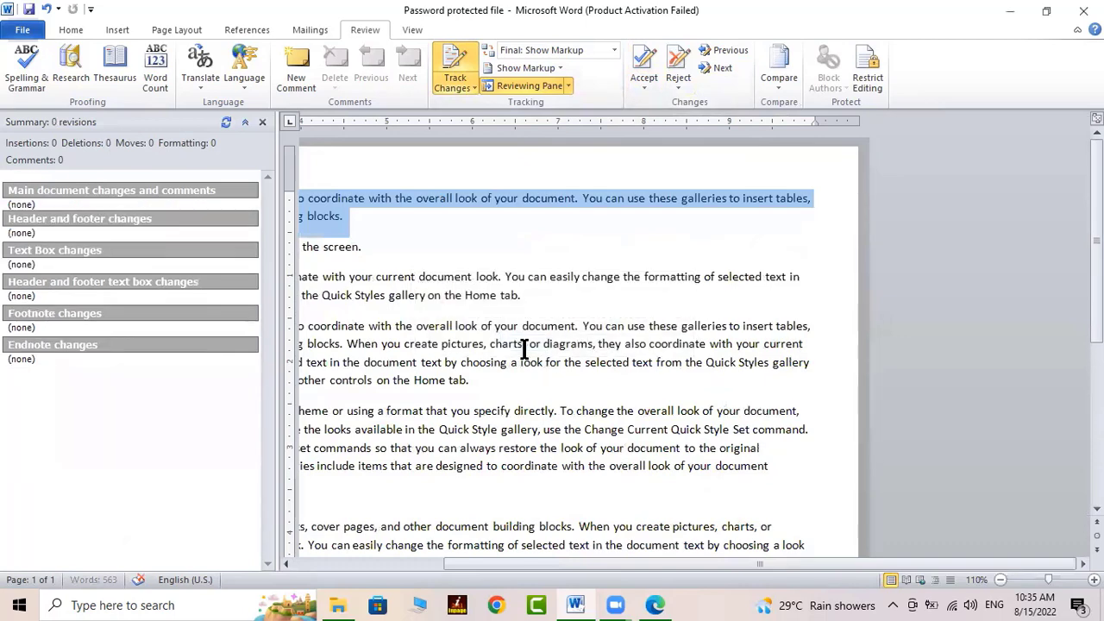
{"action": "left_click", "coordinate": [262, 121]}
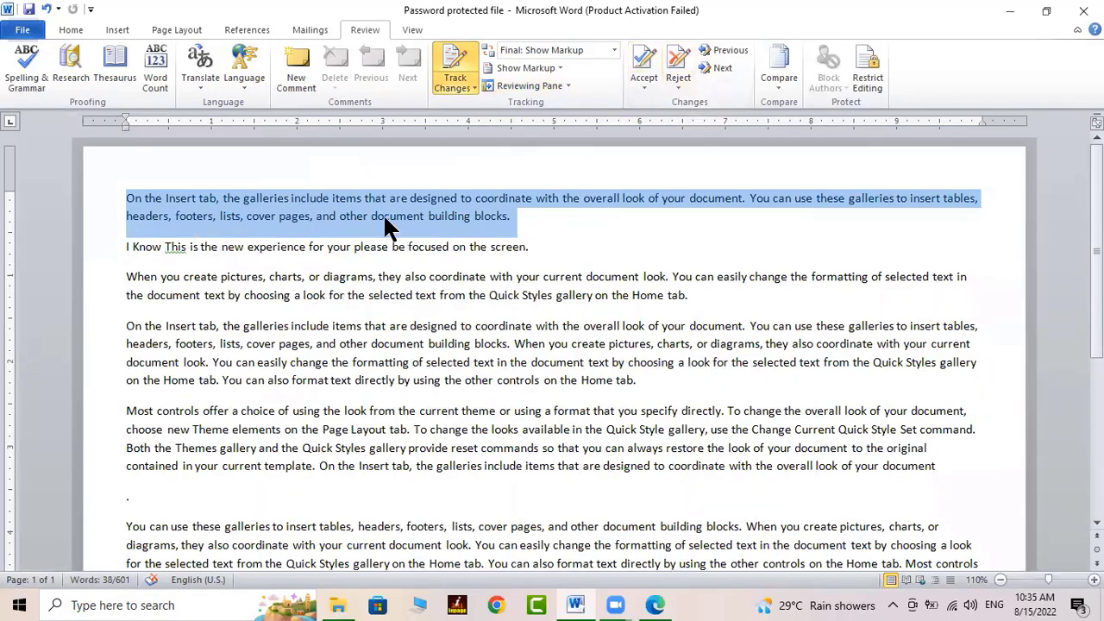
{"action": "left_click", "coordinate": [549, 84]}
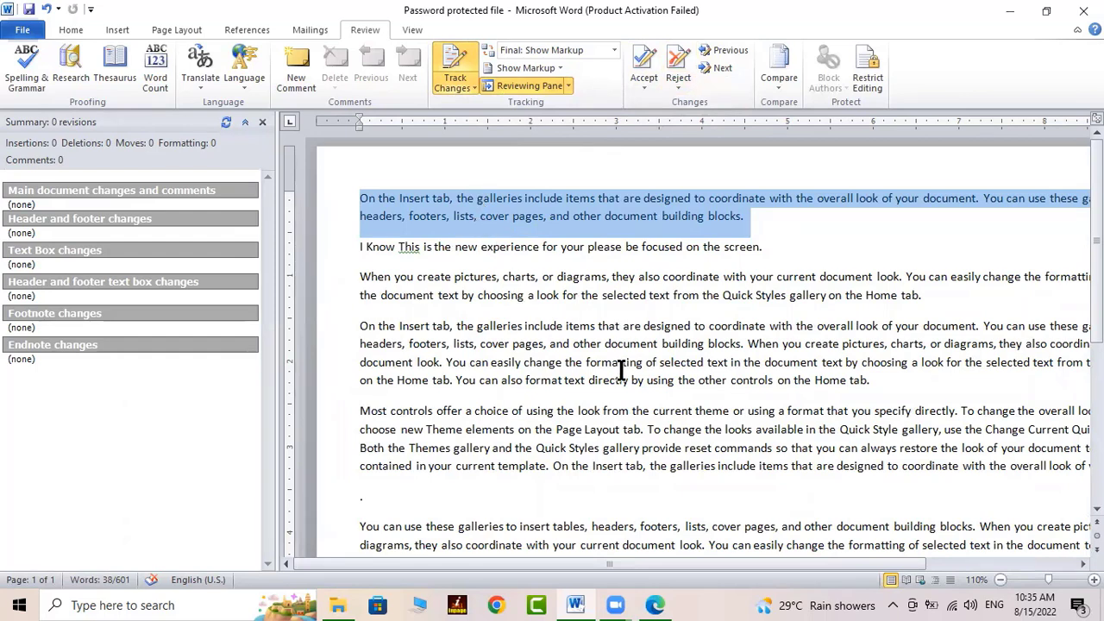
Close the Reviewing Pane, then try caret placement and a selection in the second and third paragraphs
{"action": "left_click", "coordinate": [263, 122]}
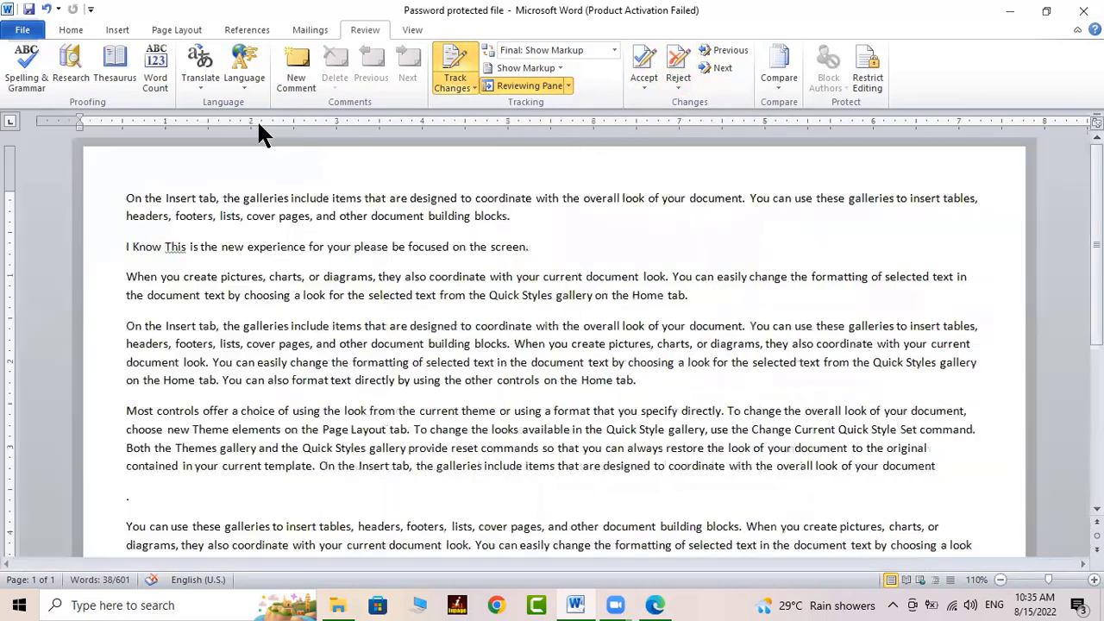
{"action": "left_click", "coordinate": [458, 295]}
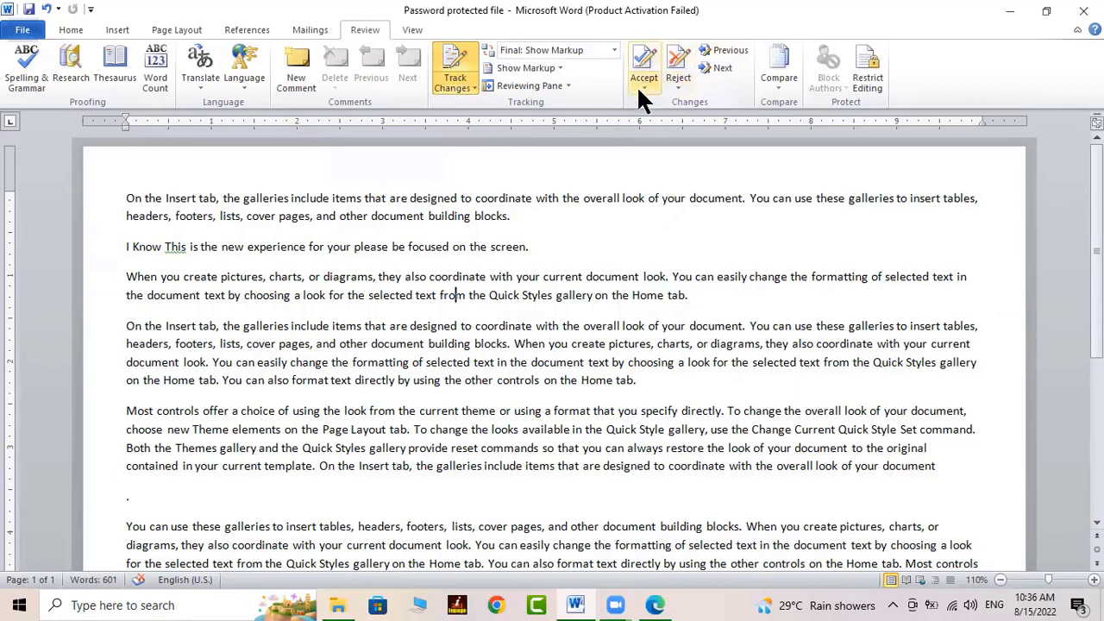
{"action": "left_click", "coordinate": [543, 255]}
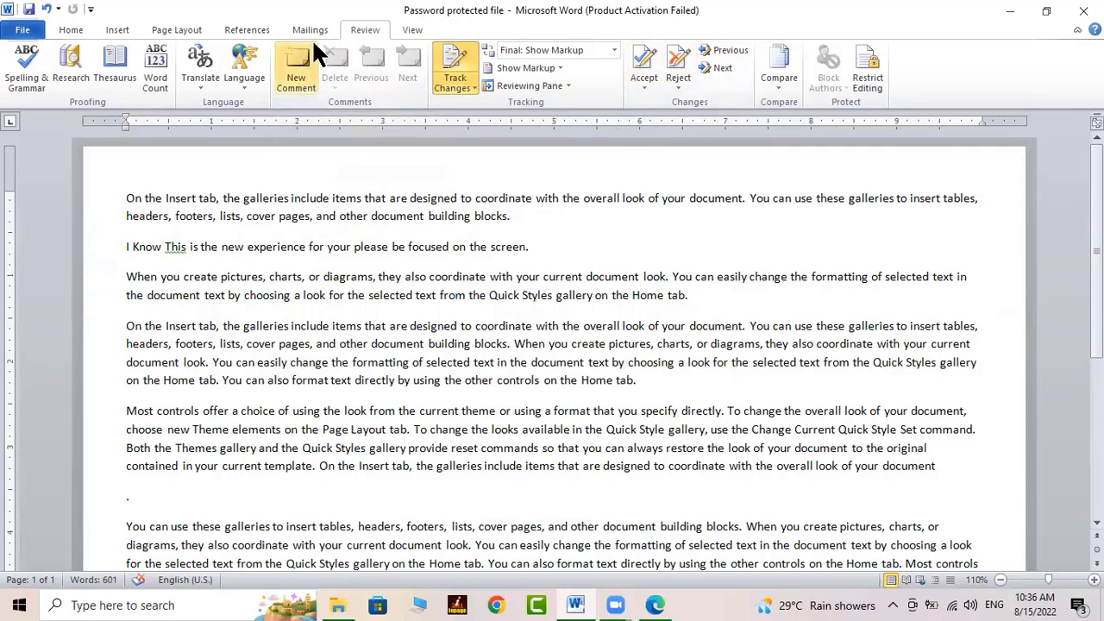
{"action": "left_click_drag", "start_coordinate": [378, 277], "coordinate": [481, 314]}
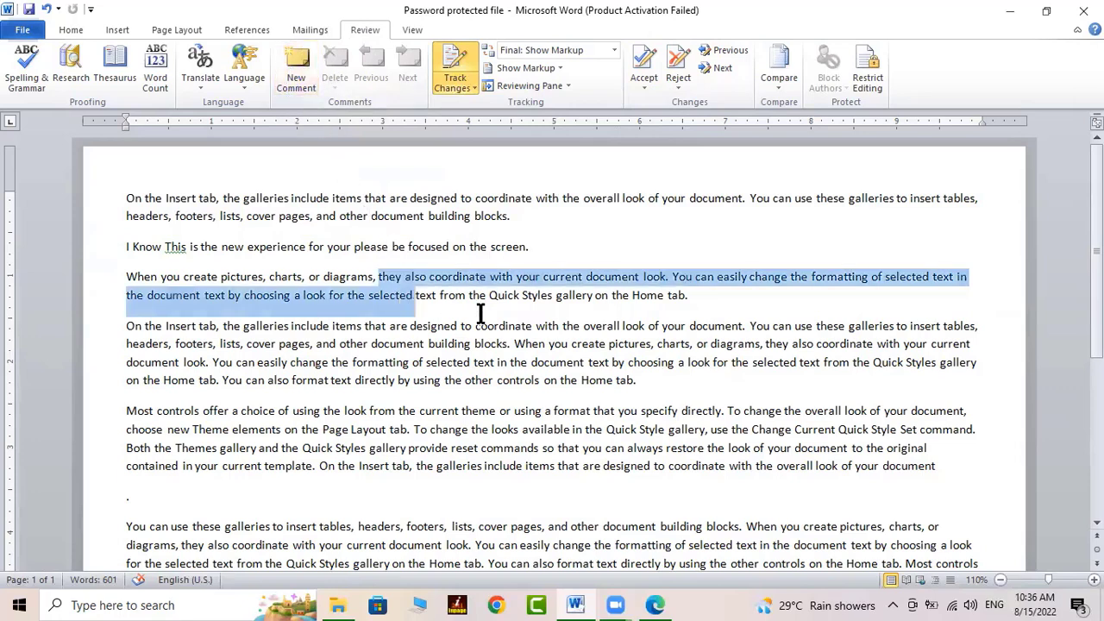
{"action": "left_click", "coordinate": [552, 246]}
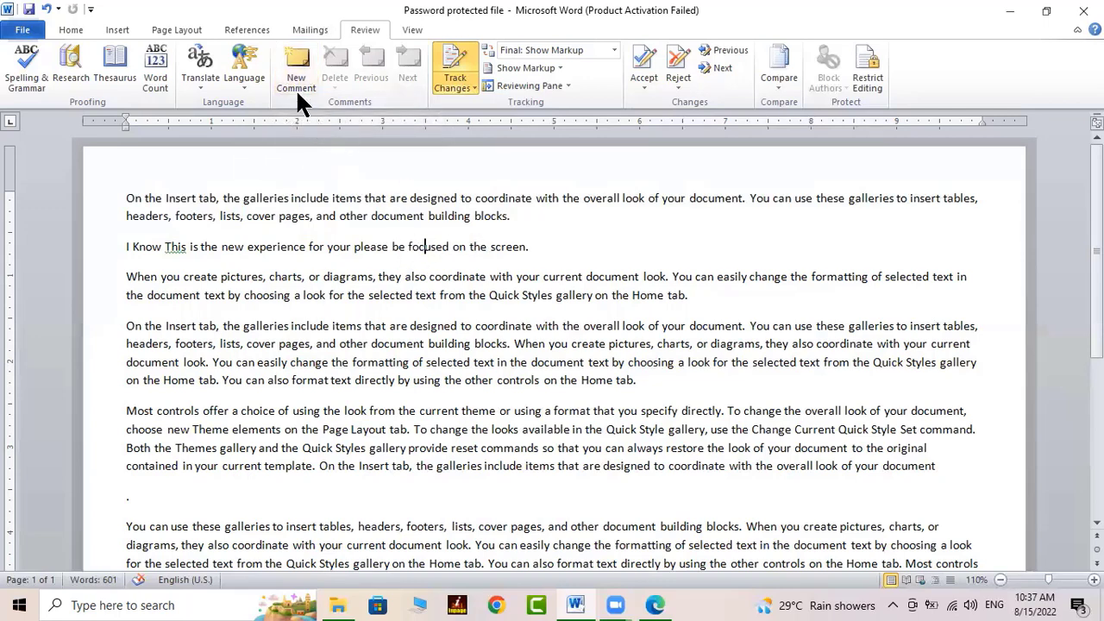
Add an empty comment on 'focused' and switch the input language to Urdu with Alt+Shift
{"action": "left_click", "coordinate": [296, 58]}
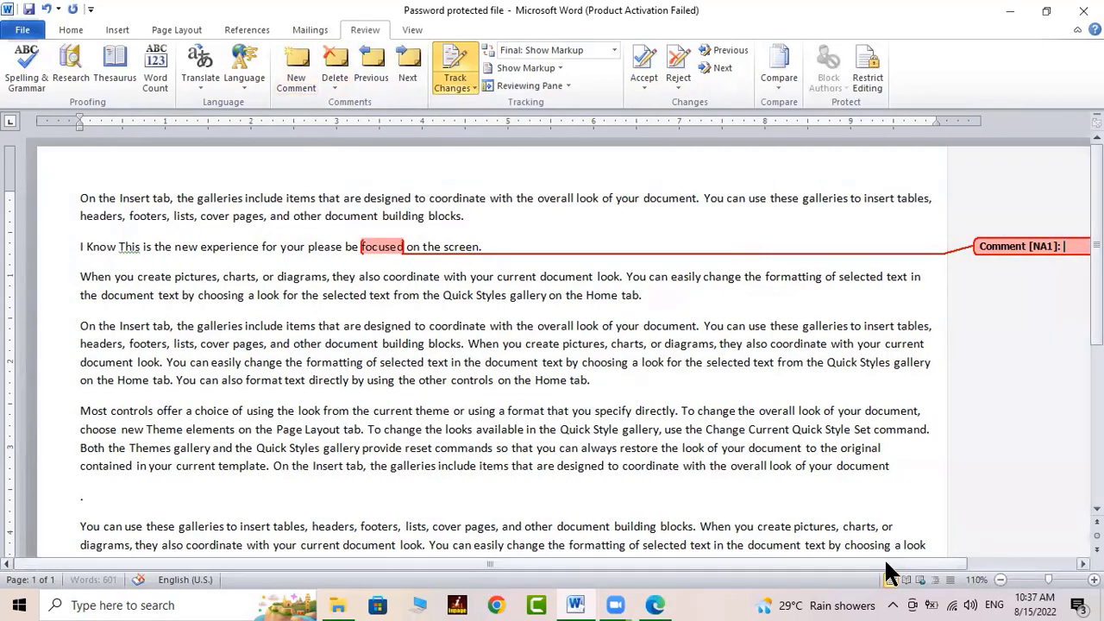
{"action": "left_click_drag", "start_coordinate": [887, 563], "coordinate": [1011, 566]}
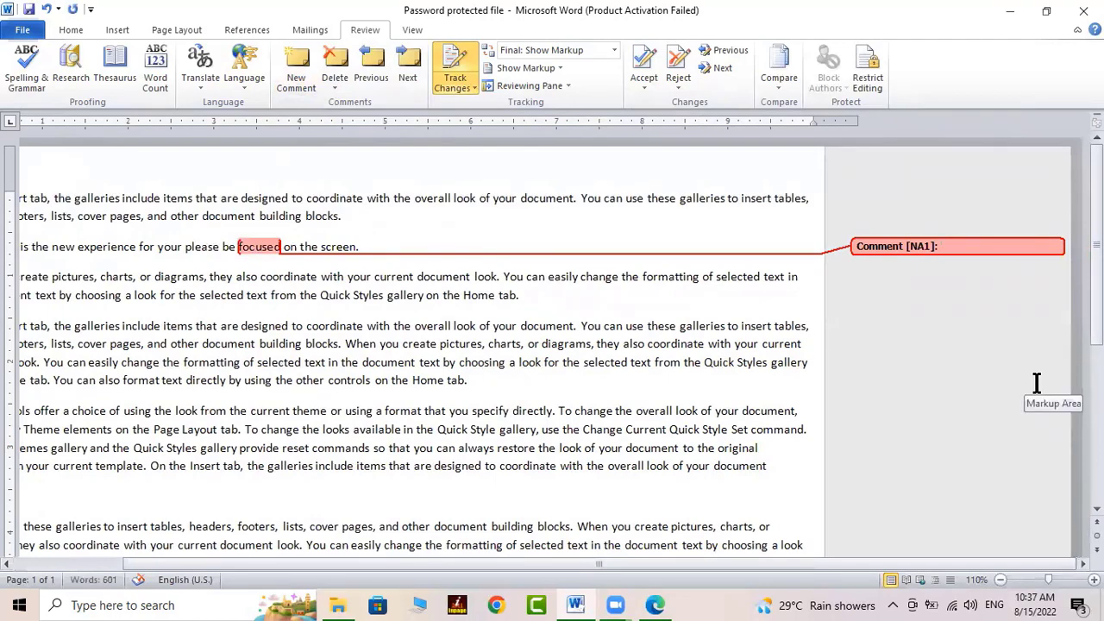
{"action": "key", "text": "alt"}
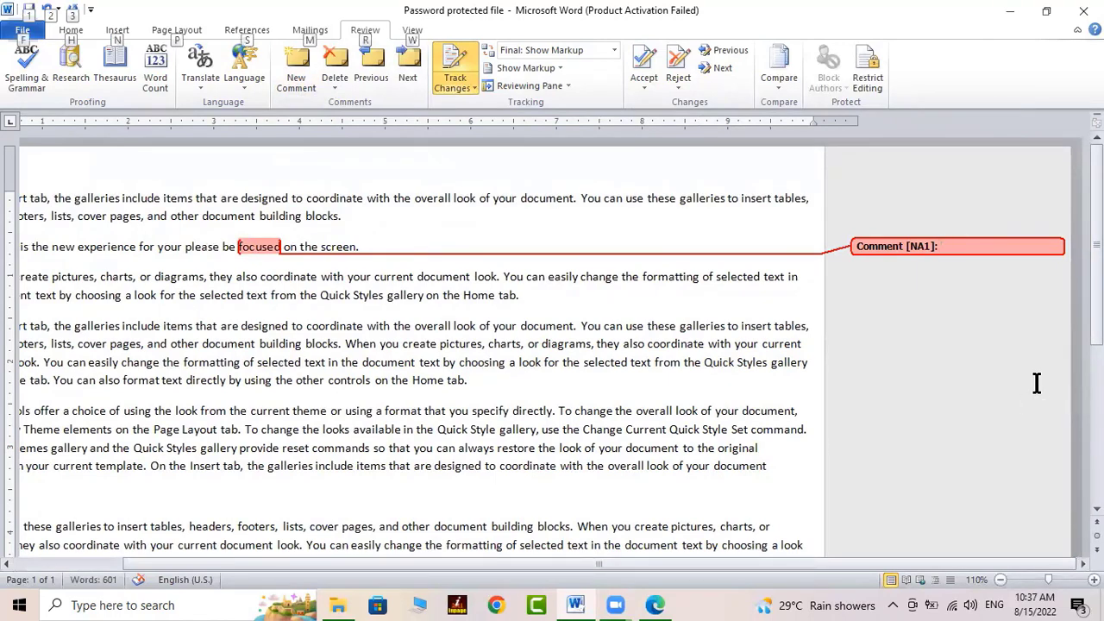
{"action": "key", "text": "alt+shift"}
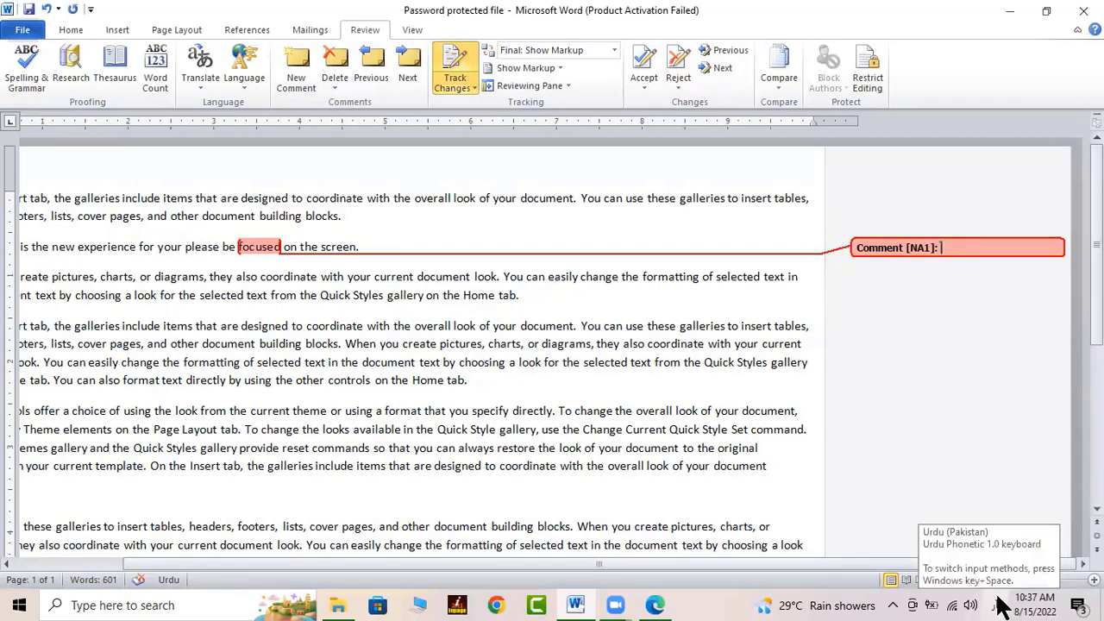
{"action": "left_click", "coordinate": [653, 607]}
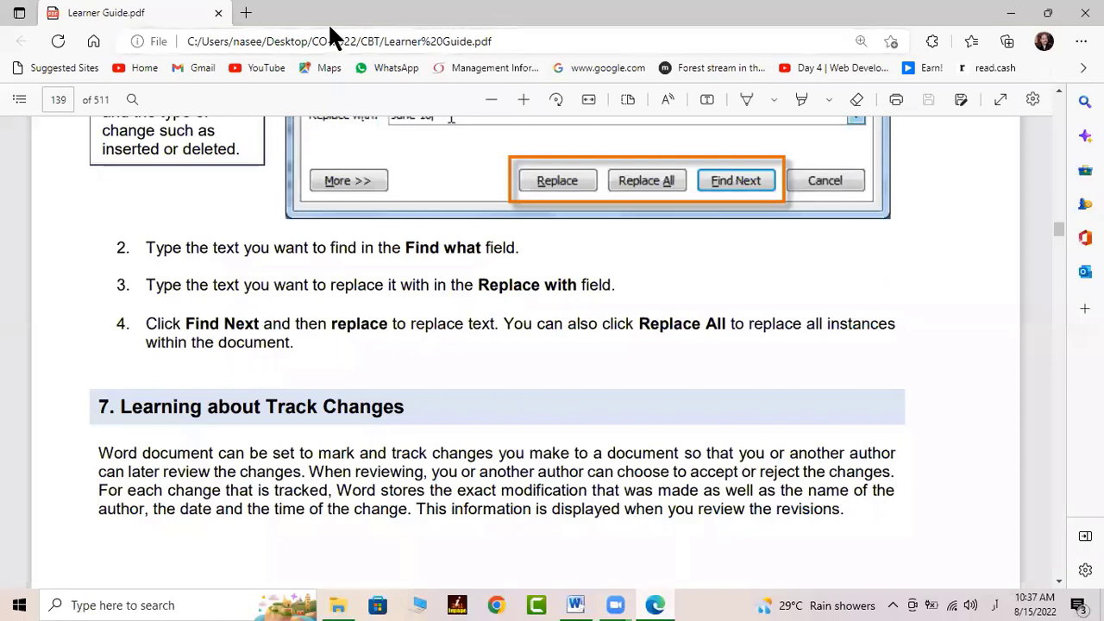
Open a new Edge tab and go to urdu.ca
{"action": "left_click", "coordinate": [246, 12]}
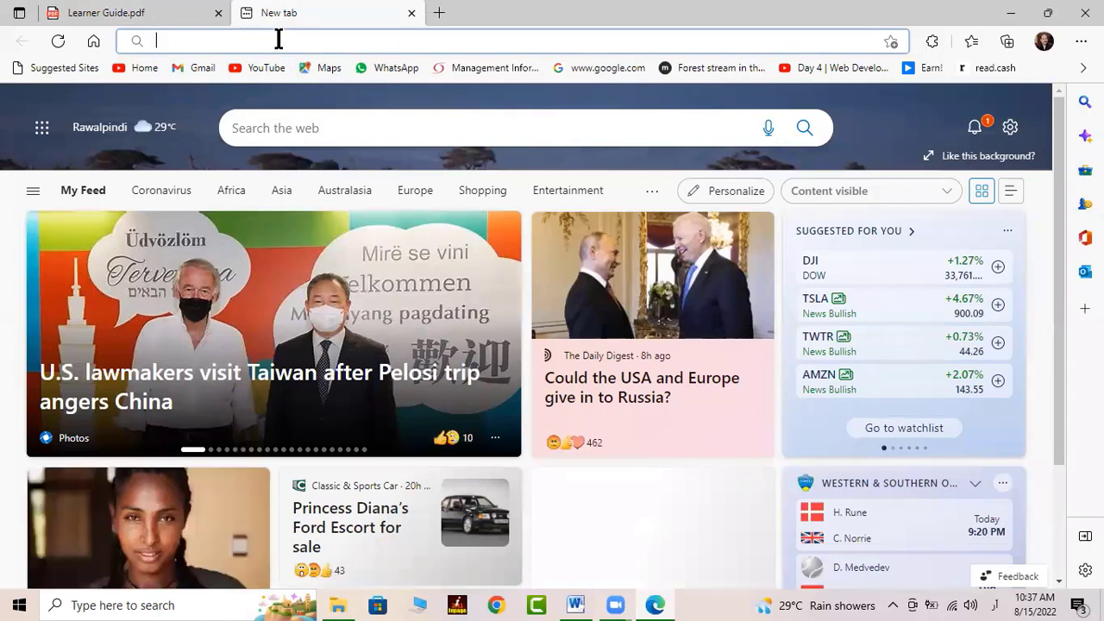
{"action": "type", "text": "ط"}
{"action": "key", "text": "BackSpace"}
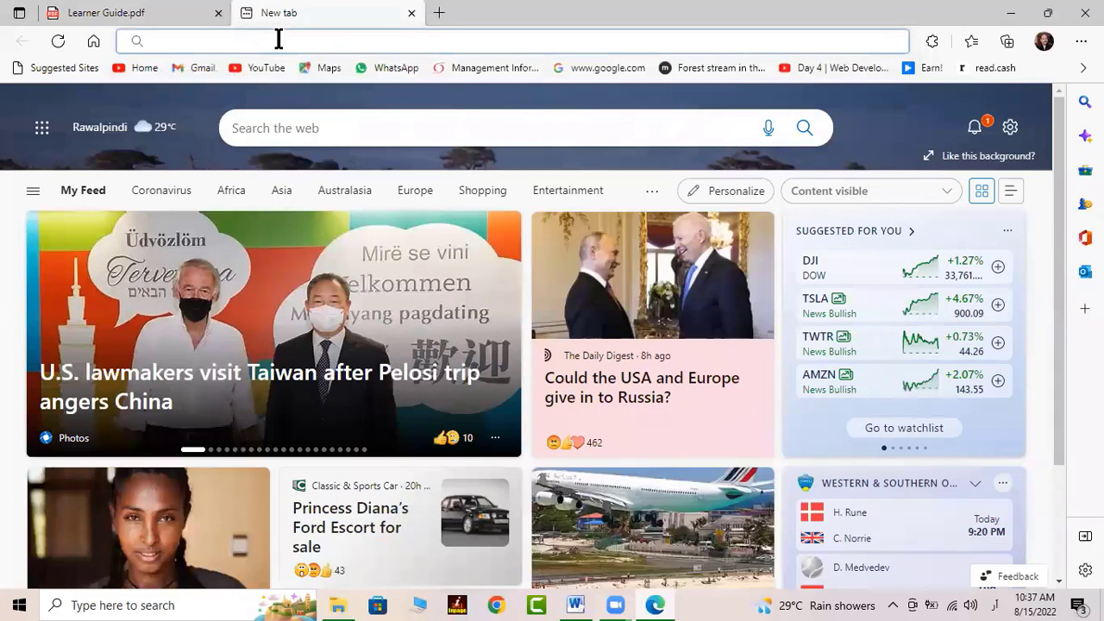
{"action": "type", "text": "urdu.c"}
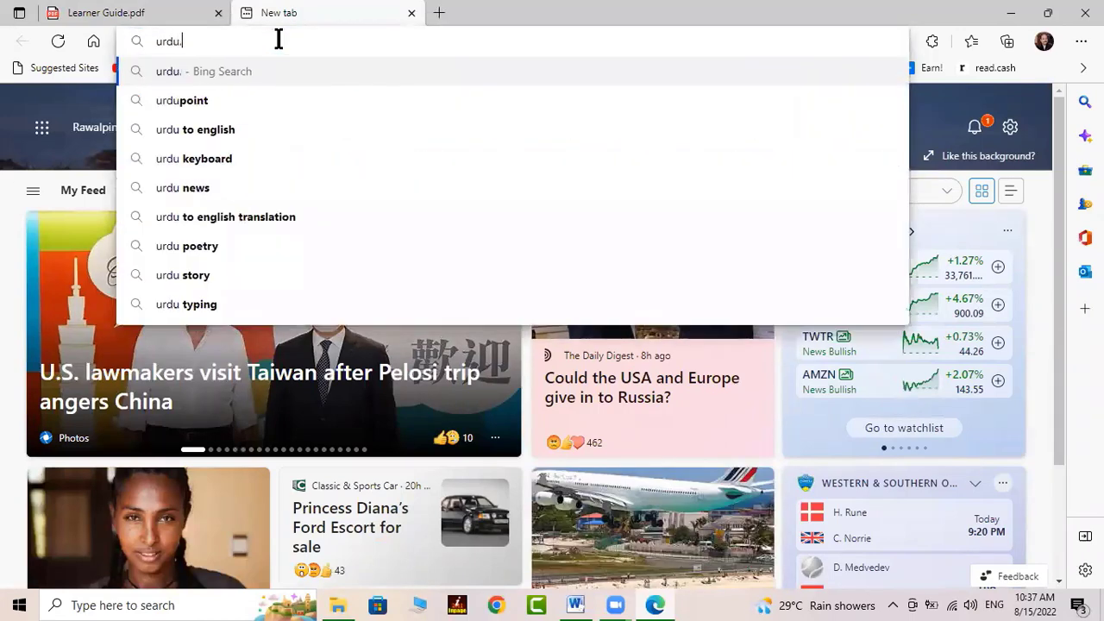
{"action": "type", "text": "a"}
{"action": "key", "text": "Return"}
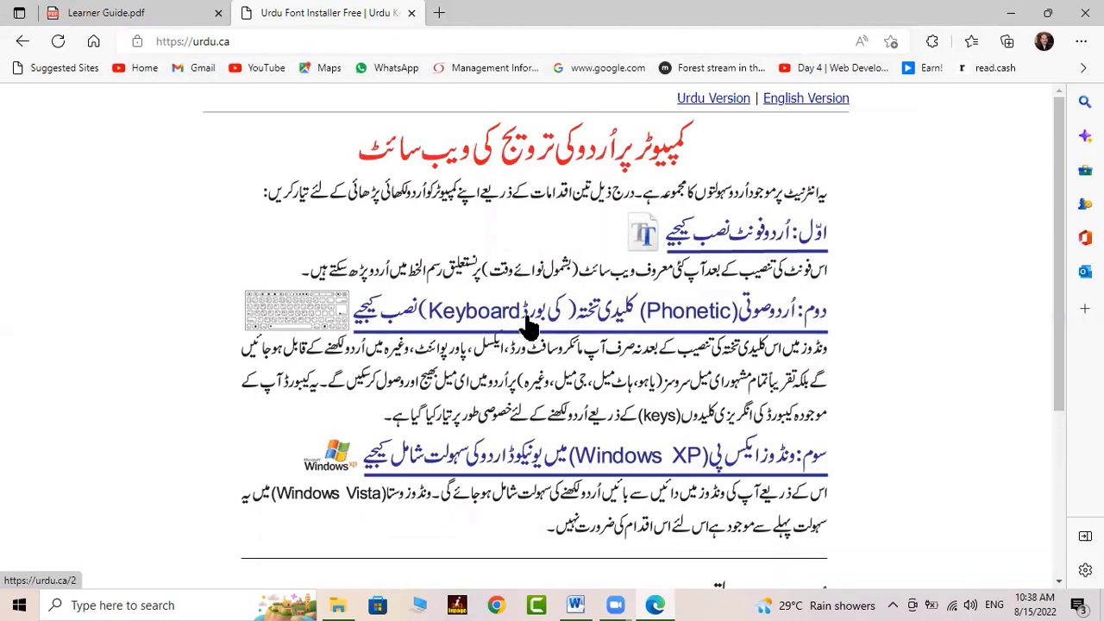
Download the Urdu Phonetic Keyboard Installer from Edge and show its folder, Downloads, in File Explorer
{"action": "left_click", "coordinate": [557, 314]}
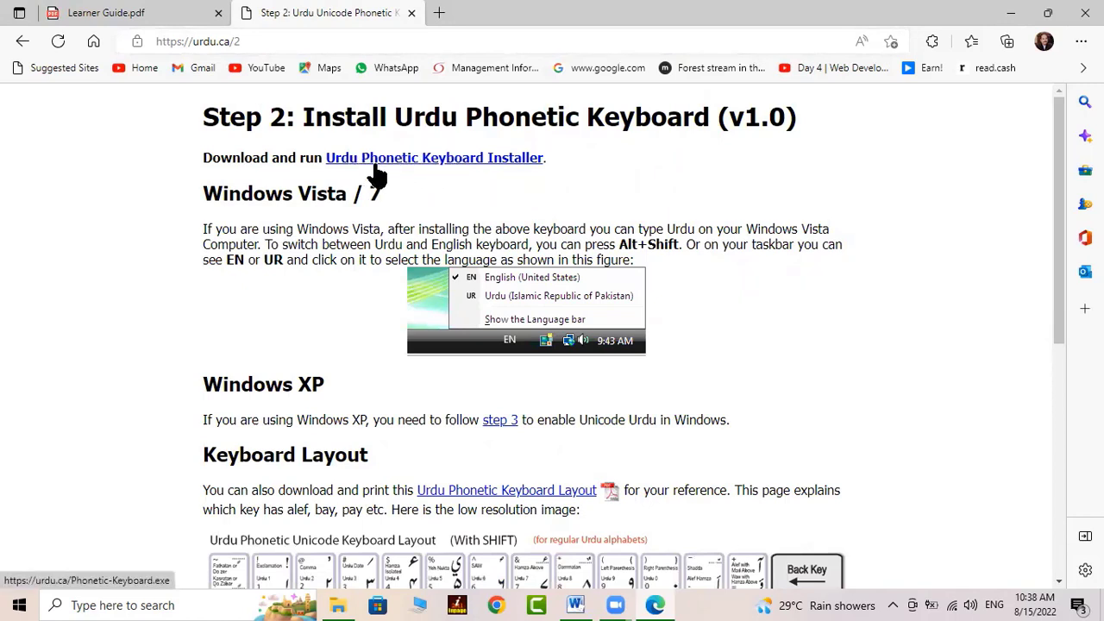
{"action": "left_click", "coordinate": [454, 162]}
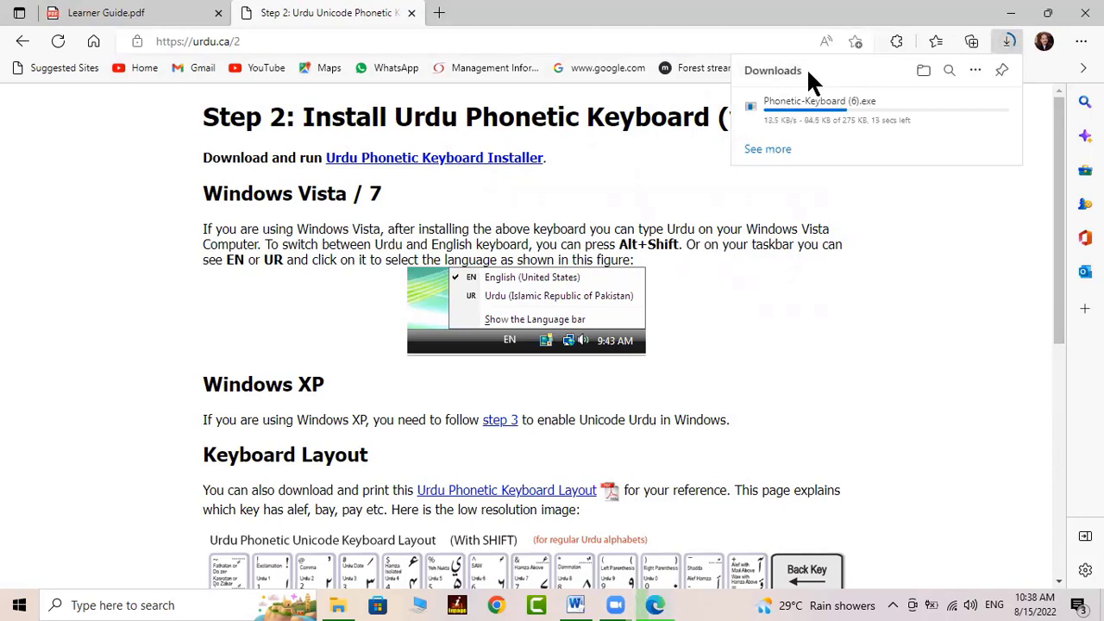
{"action": "left_click", "coordinate": [770, 152]}
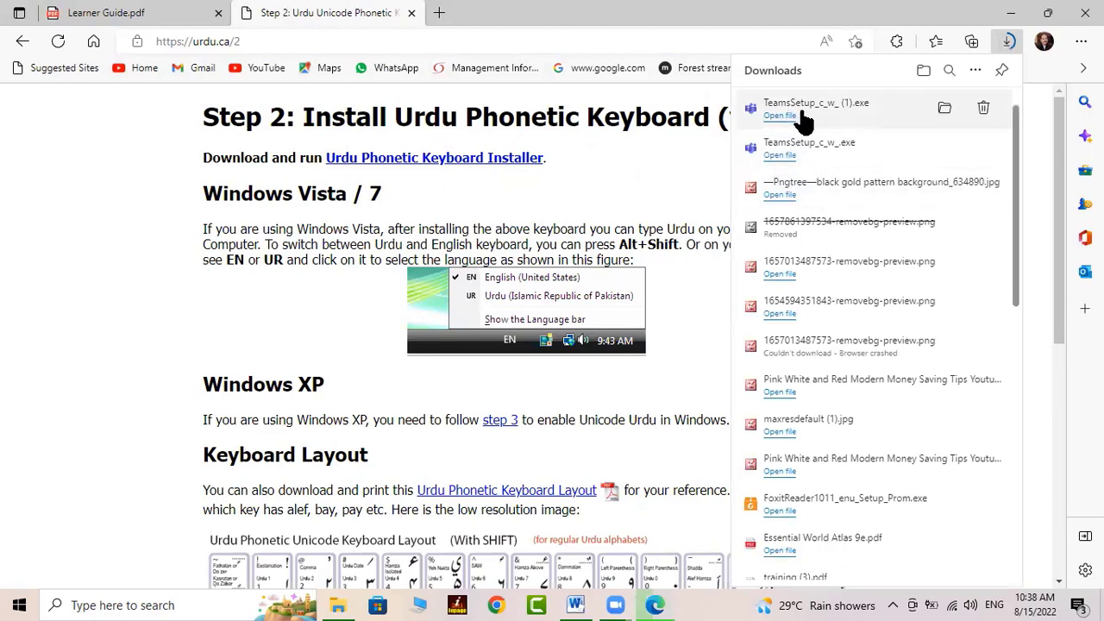
{"action": "left_click", "coordinate": [945, 111]}
{"action": "left_click", "coordinate": [949, 110]}
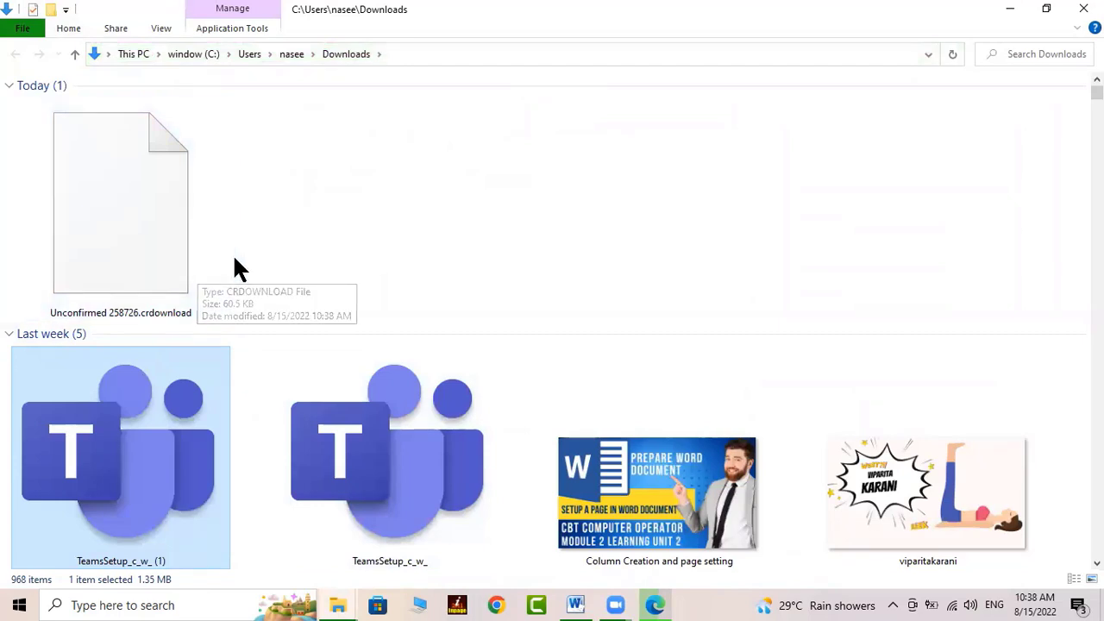
Look over the Send to options for 'Unconfirmed 258726.crdownload', then return to the Word document
{"action": "left_click", "coordinate": [157, 237]}
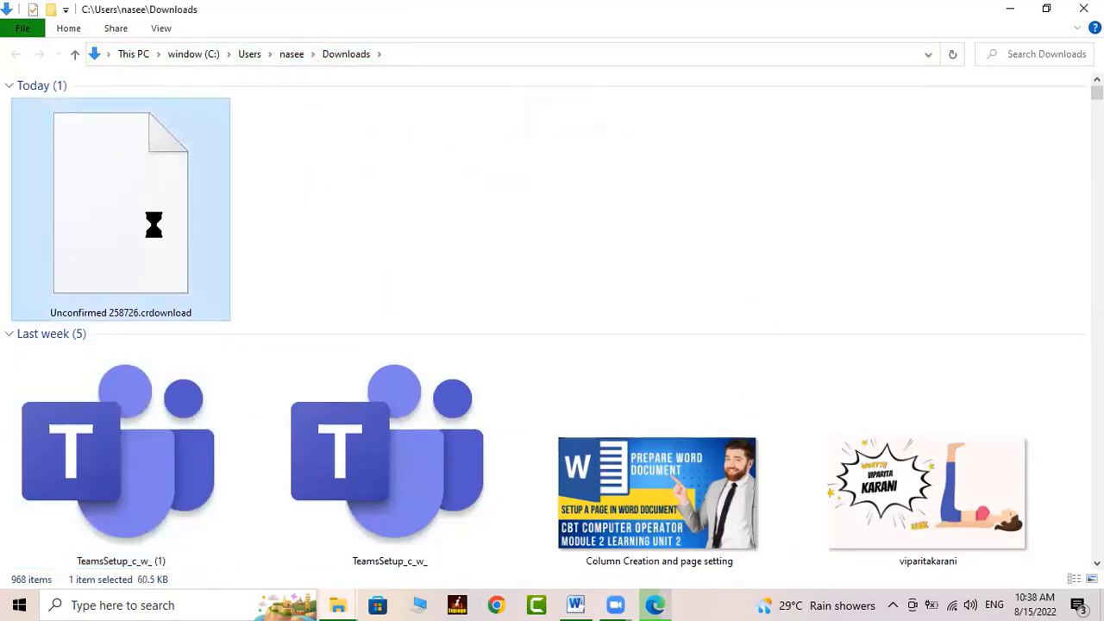
{"action": "right_click", "coordinate": [154, 225]}
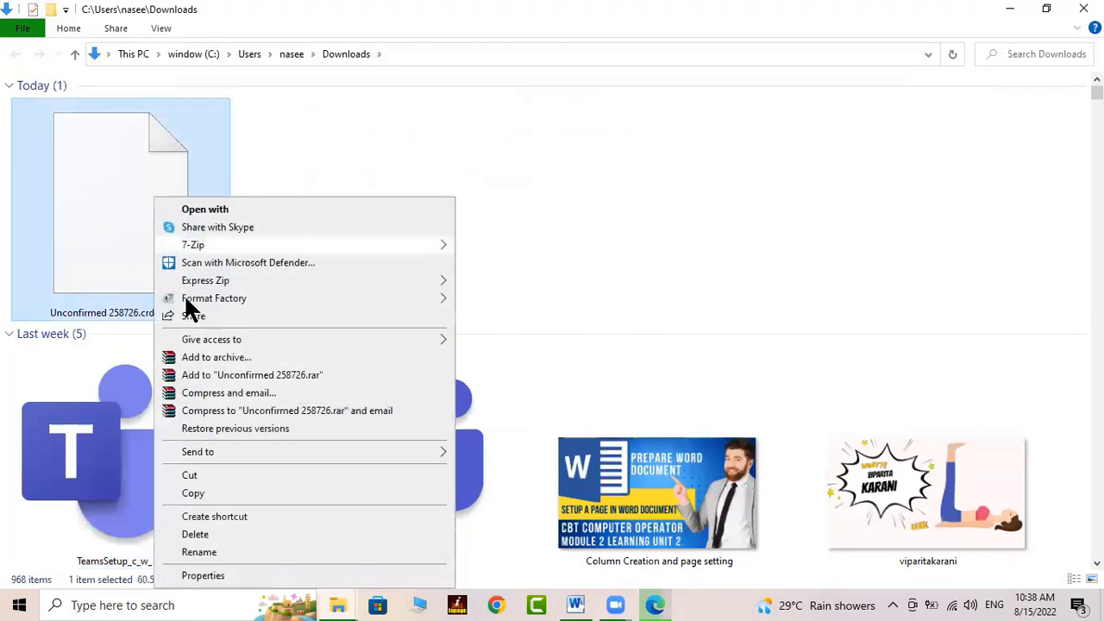
{"action": "mouse_move", "coordinate": [217, 448]}
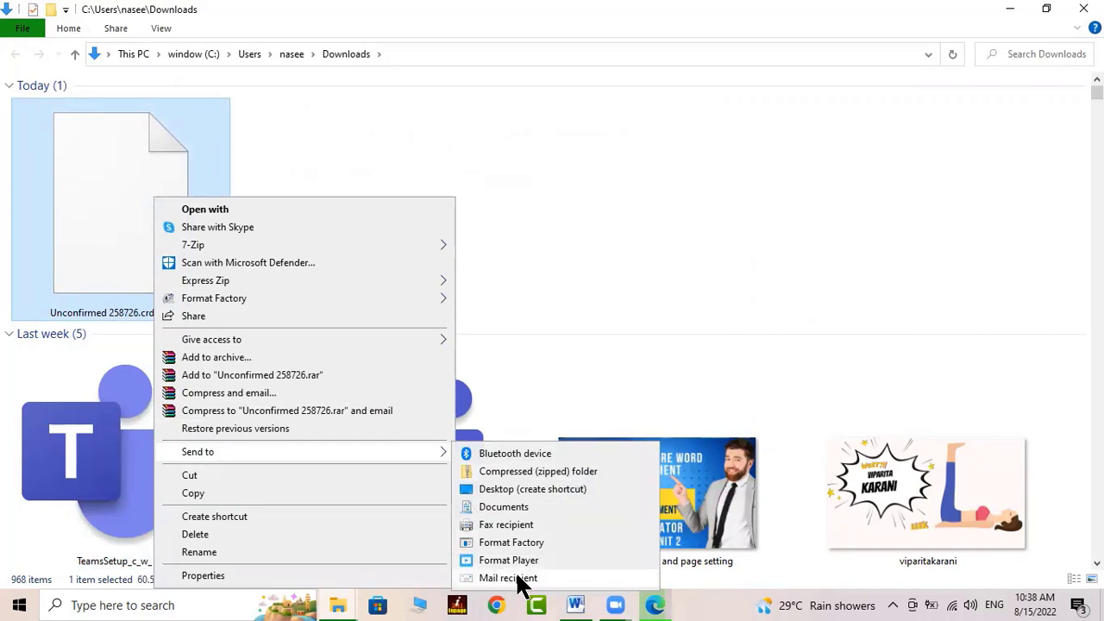
{"action": "left_click", "coordinate": [596, 227]}
{"action": "left_click", "coordinate": [596, 228]}
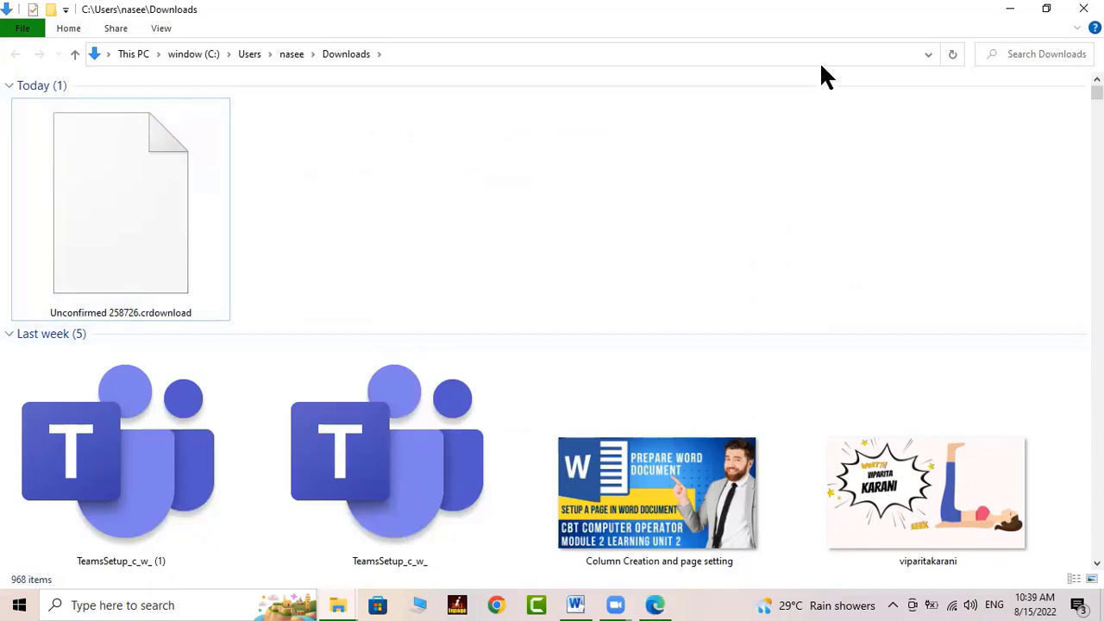
{"action": "left_click", "coordinate": [575, 605]}
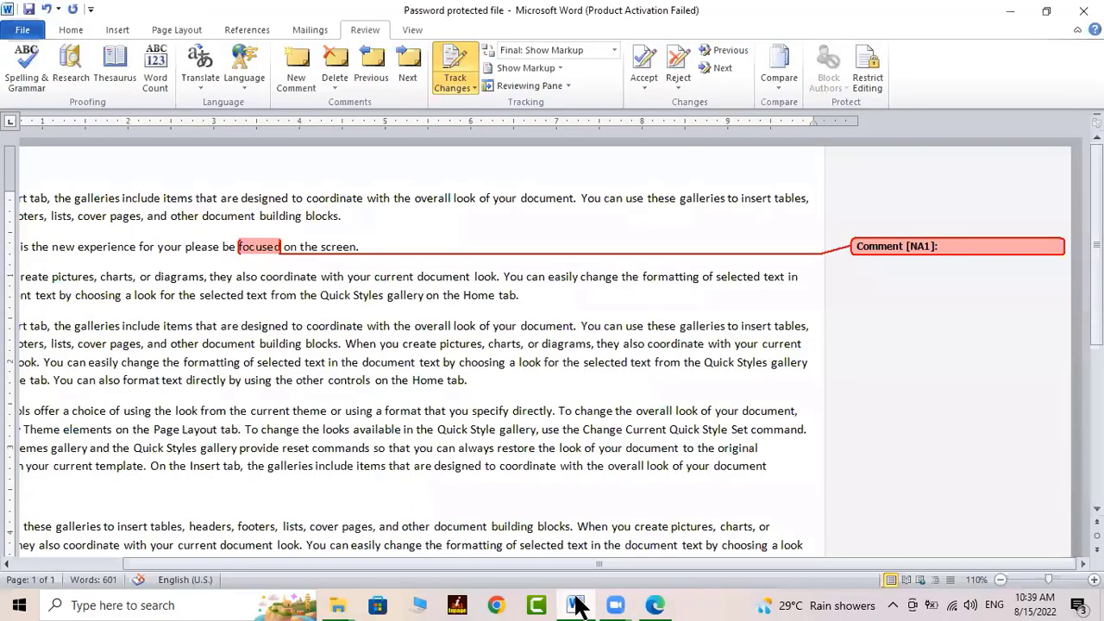
Type the three-line Urdu note in Comment [NA1] using Urdu input, then add 'Review' in English
{"action": "left_click", "coordinate": [992, 607]}
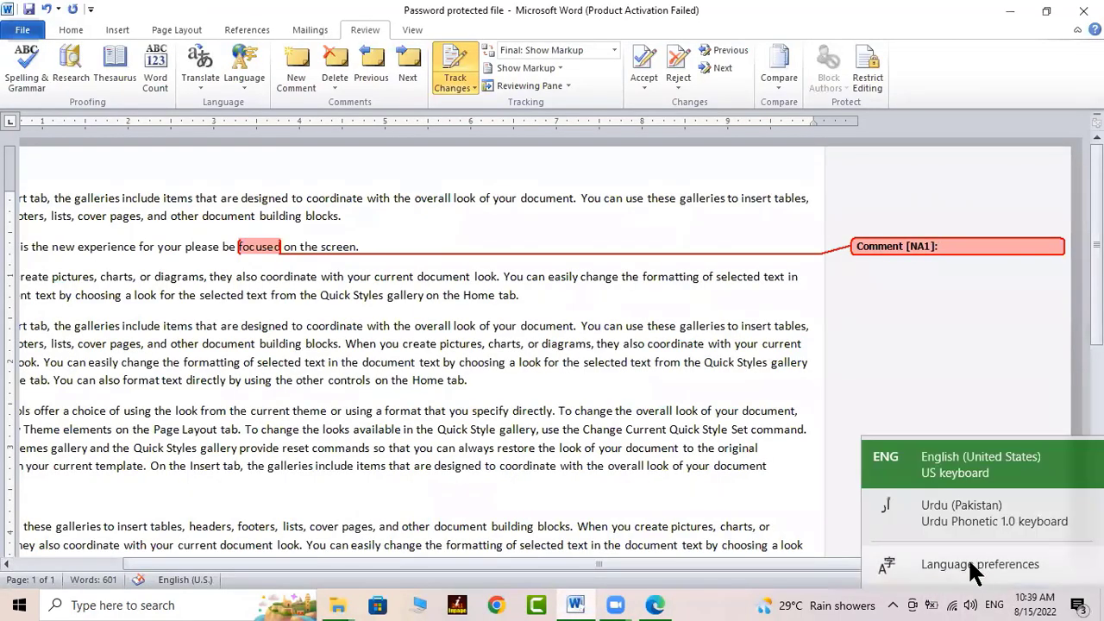
{"action": "left_click", "coordinate": [918, 504]}
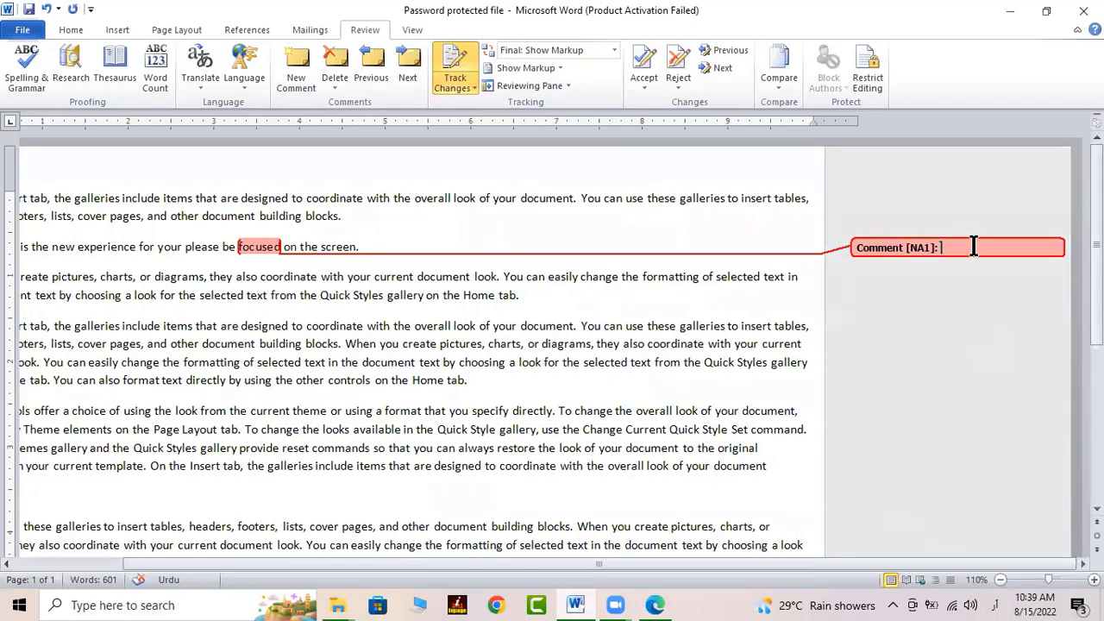
{"action": "key", "text": "alt+shift"}
{"action": "type", "text": "یہ میں نے لفظ اس لیے لکھا تھا ک"}
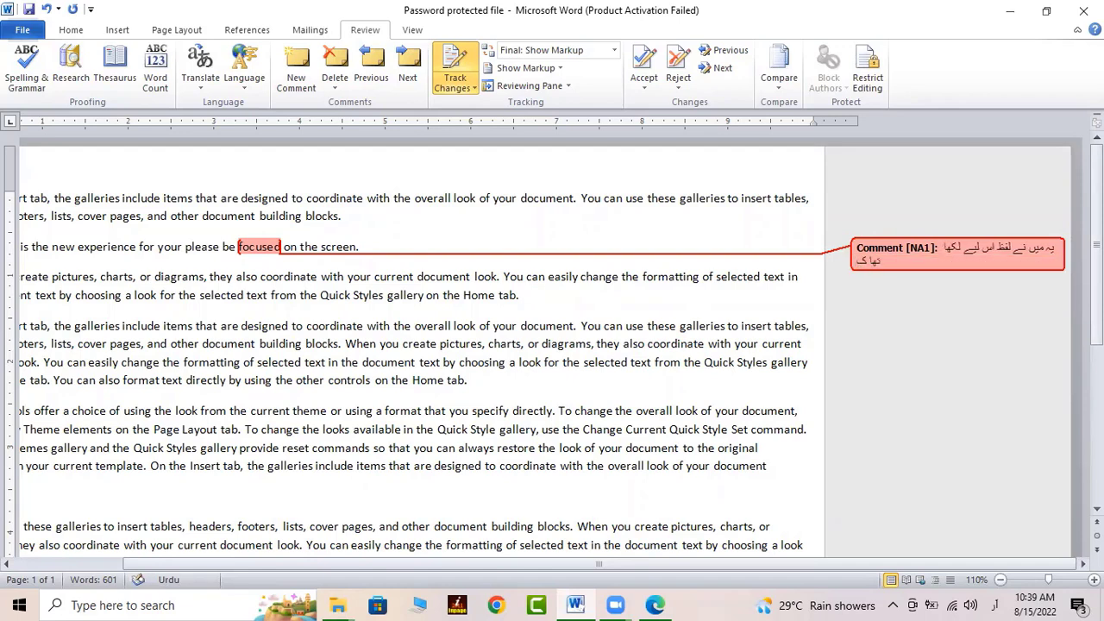
{"action": "type", "text": "ہ آپ کی بہرپور توجہ چاہیے ہ"}
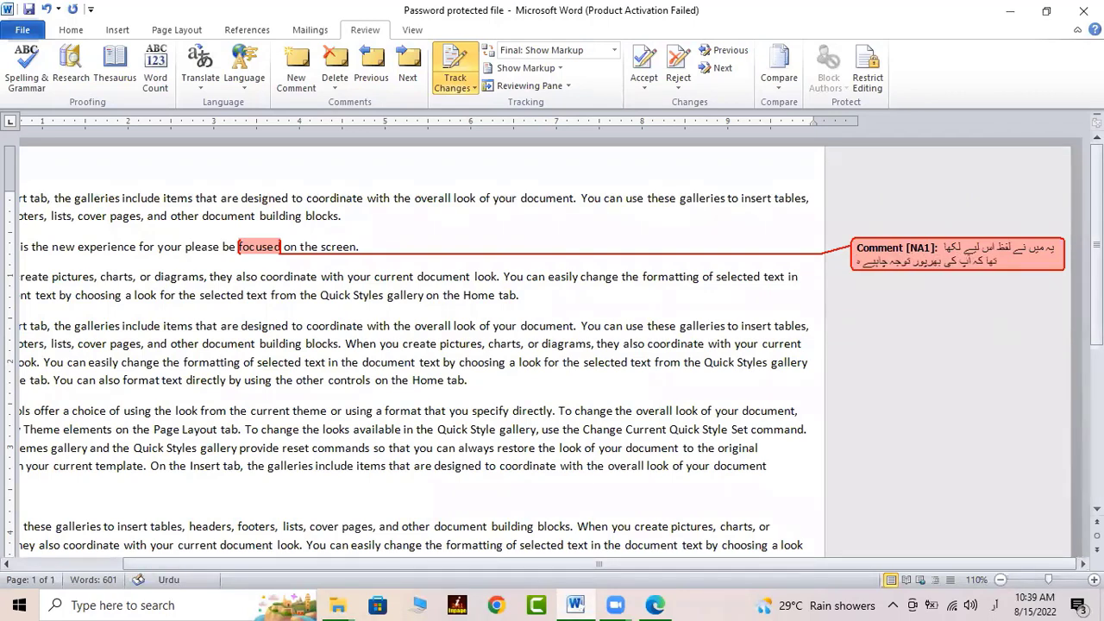
{"action": "type", "text": "ے اس"}
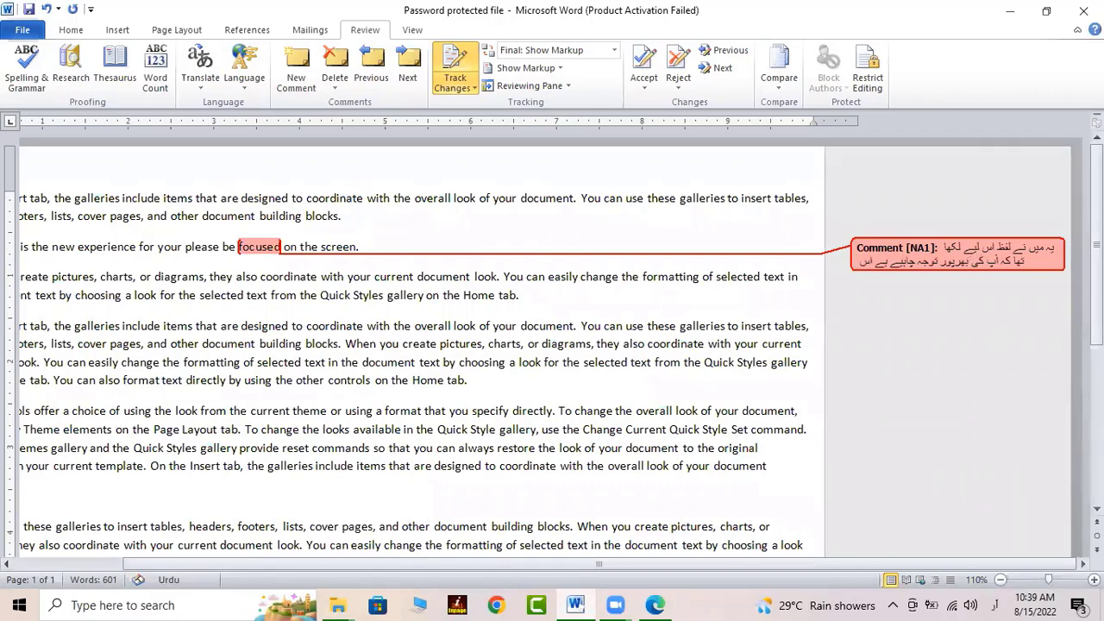
{"action": "type", "text": " ٹاپک کای ط"}
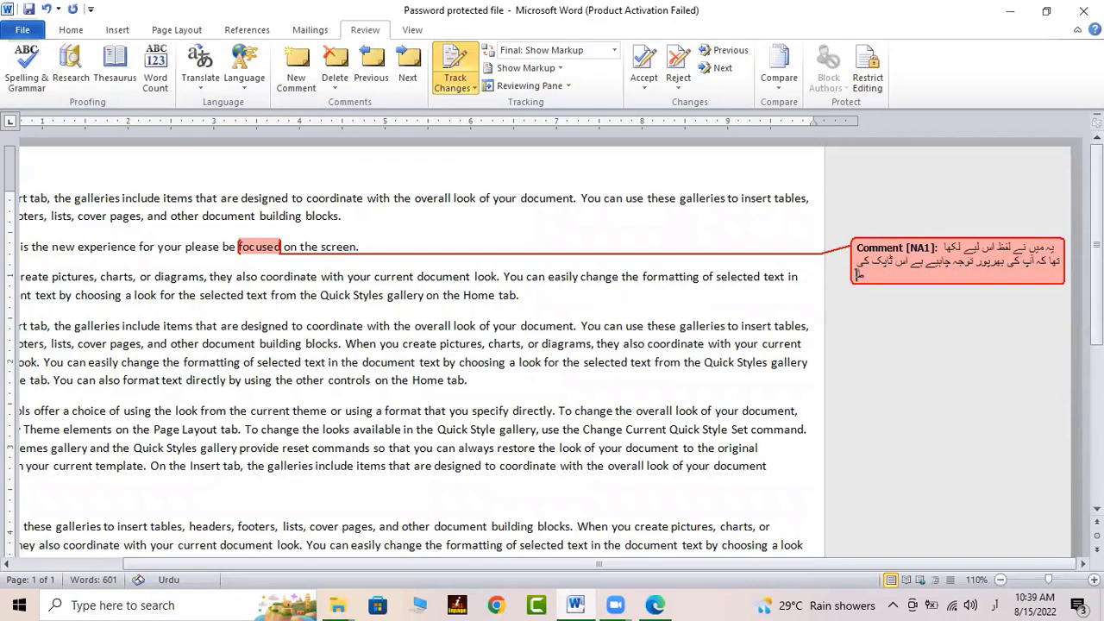
{"action": "type", "text": "رف جس کا نام ہے"}
{"action": "key", "text": "Return"}
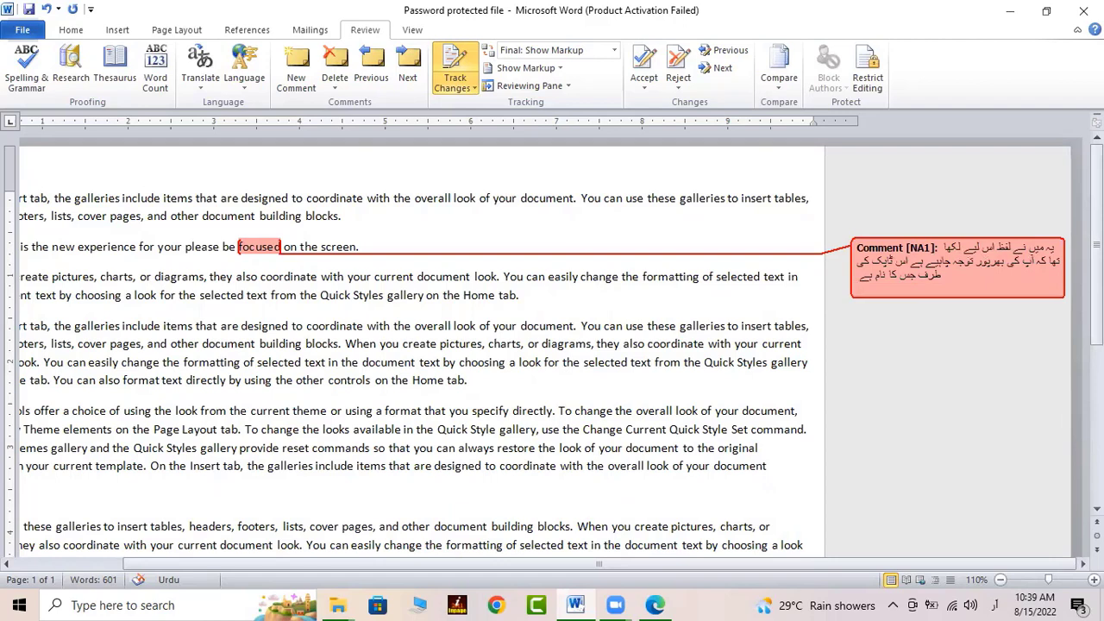
{"action": "key", "text": "BackSpace"}
{"action": "key", "text": "alt+shift"}
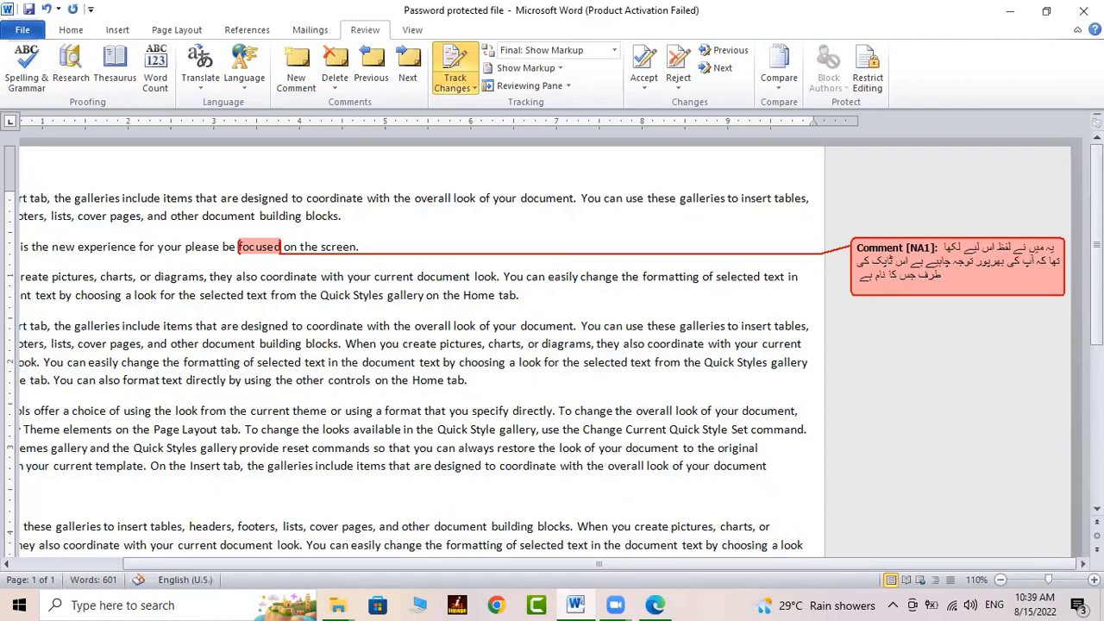
{"action": "type", "text": "Review"}
{"action": "triple_click", "coordinate": [975, 254]}
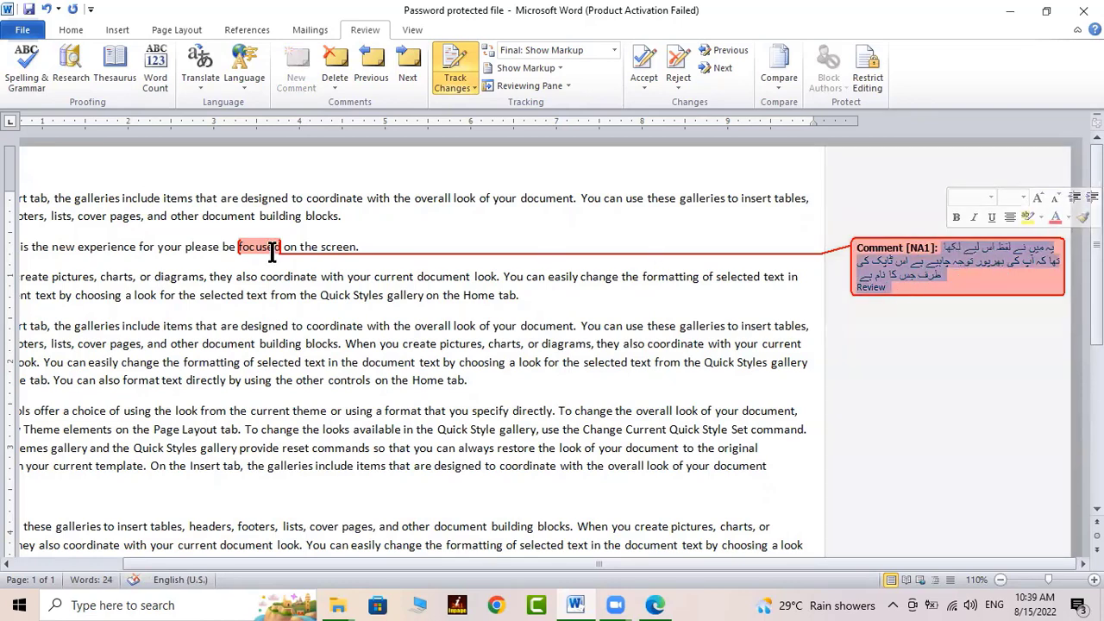
{"action": "left_click", "coordinate": [445, 326]}
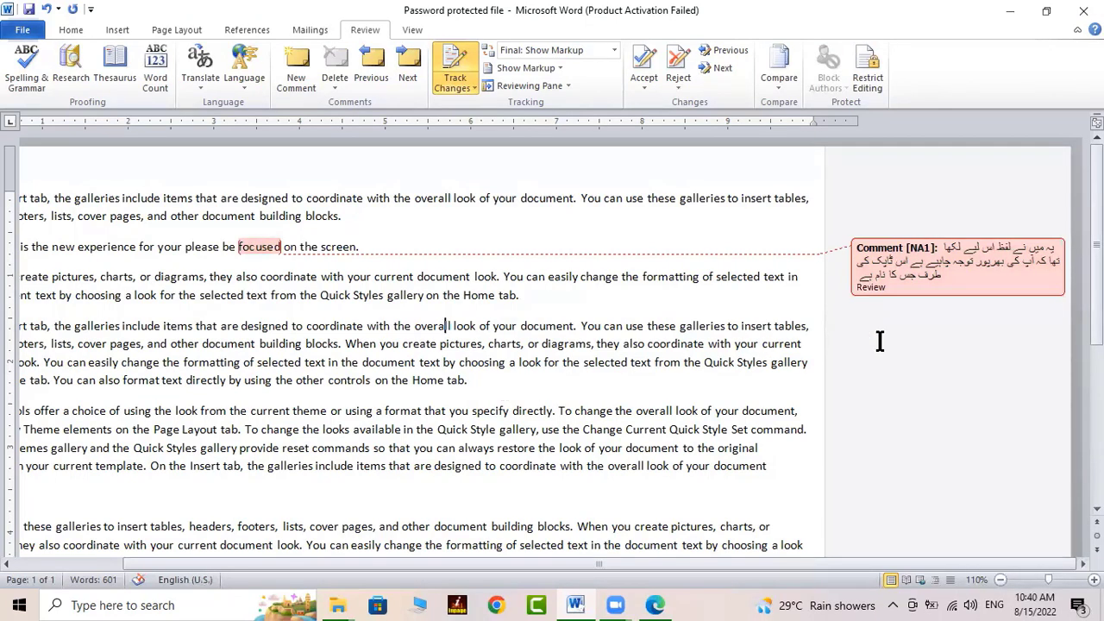
{"action": "left_click", "coordinate": [446, 327]}
{"action": "left_click", "coordinate": [266, 247]}
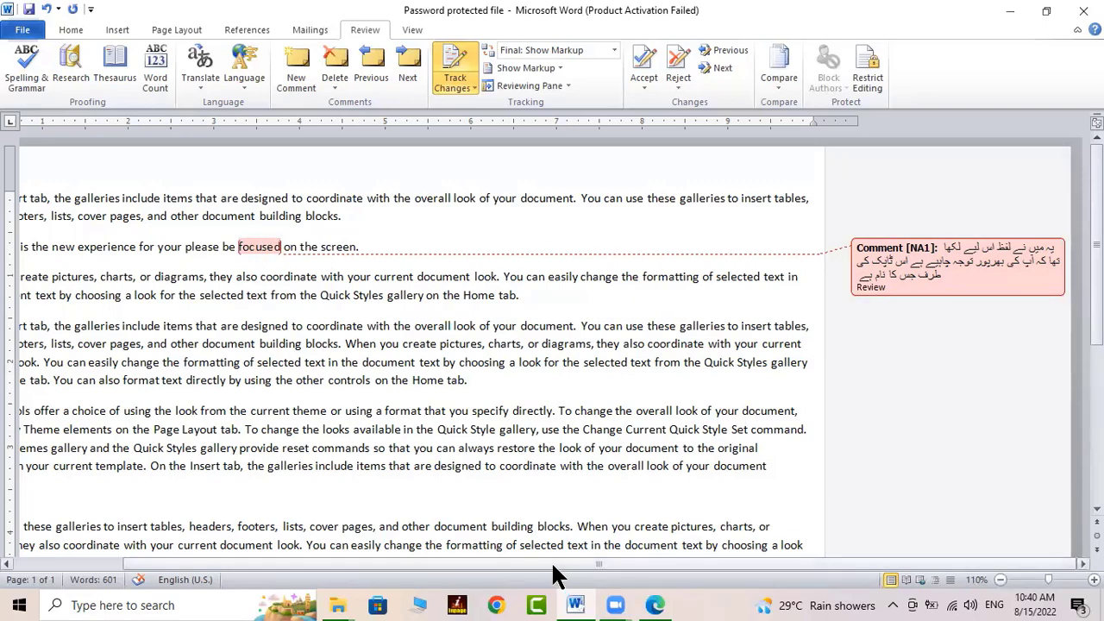
{"action": "left_click_drag", "start_coordinate": [556, 566], "coordinate": [473, 566]}
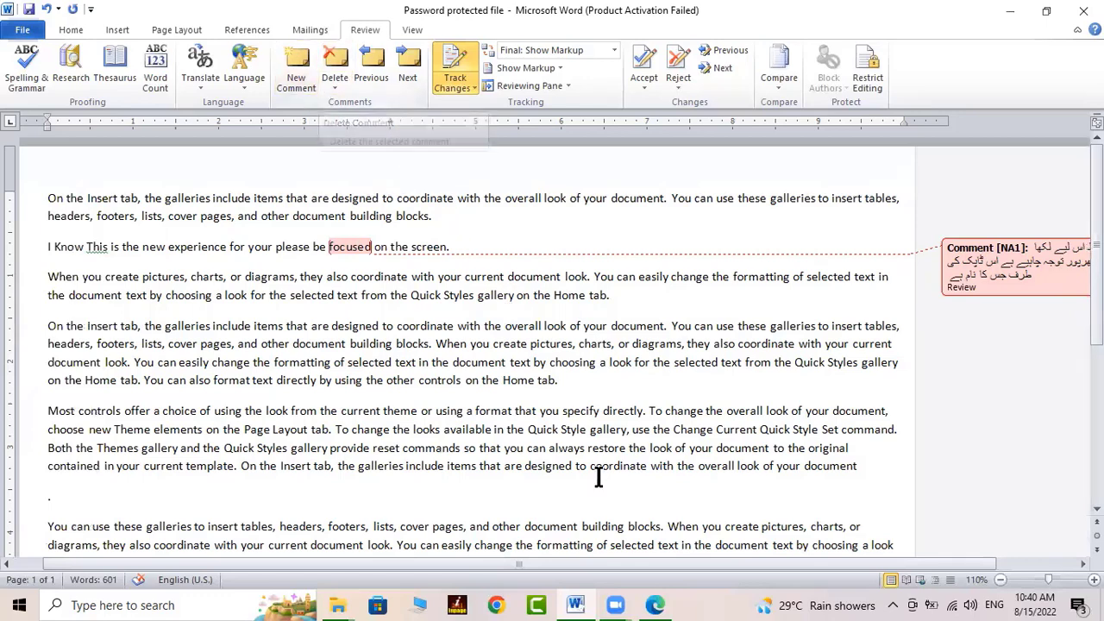
{"action": "left_click", "coordinate": [573, 395]}
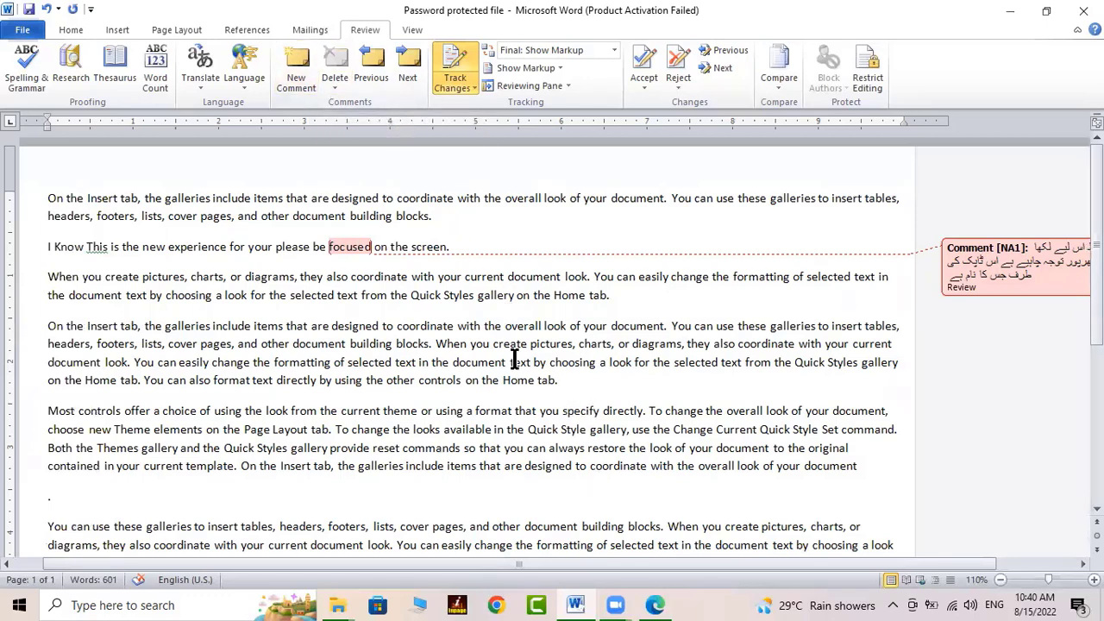
Comment 'khass' on 'specify' and 'emaraat' on 'building', then step to the previous and next comments
{"action": "left_click", "coordinate": [298, 69]}
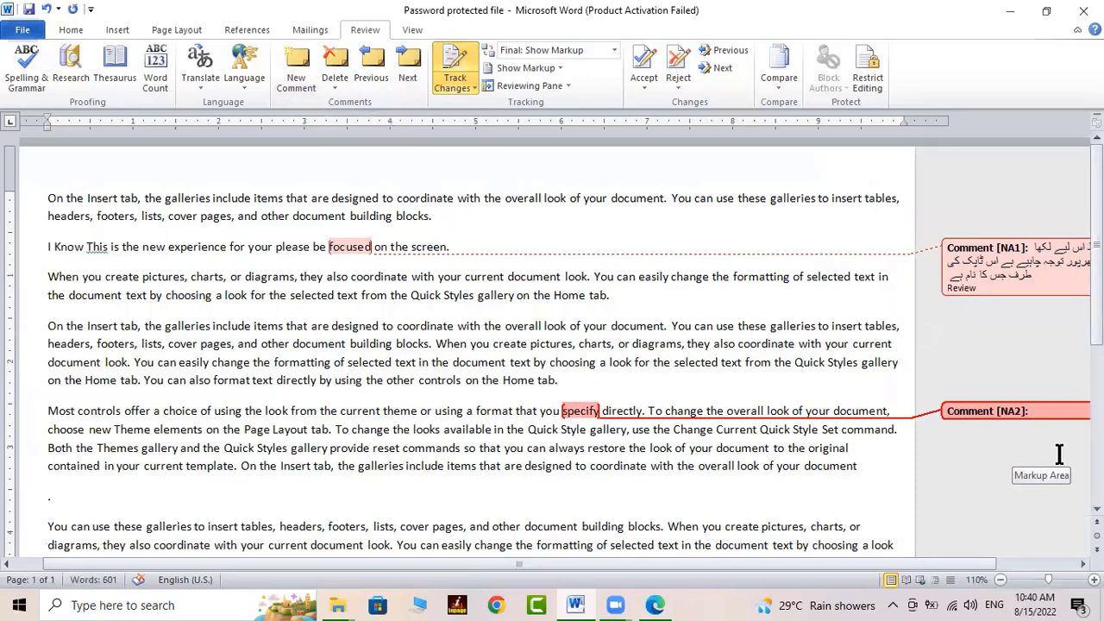
{"action": "type", "text": "k"}
{"action": "type", "text": "k"}
{"action": "type", "text": "ass"}
{"action": "left_click", "coordinate": [611, 526]}
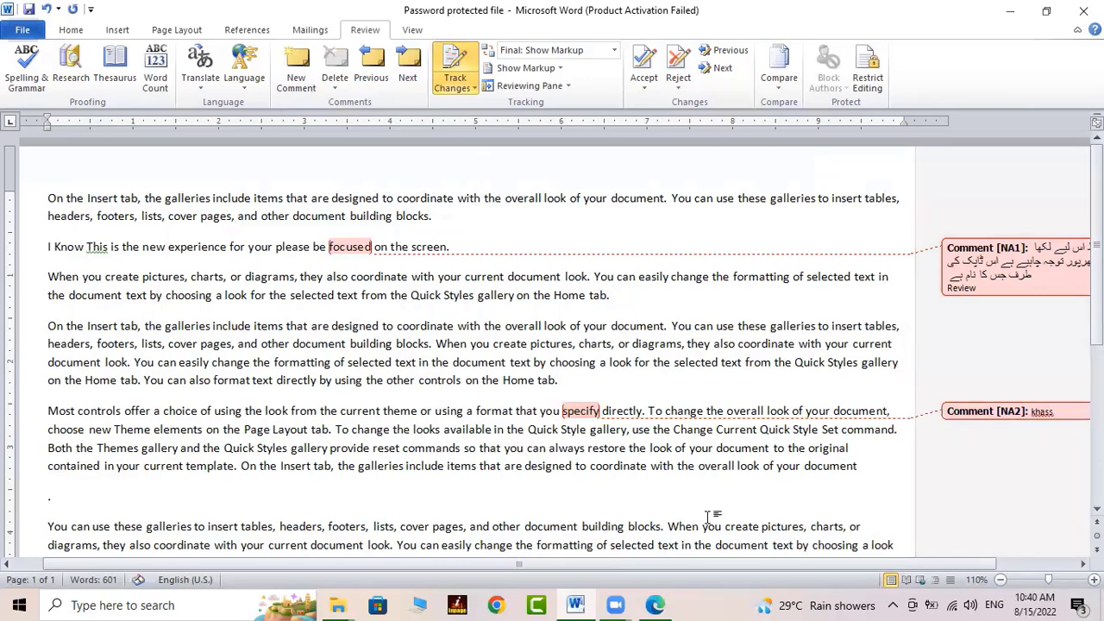
{"action": "left_click", "coordinate": [302, 56]}
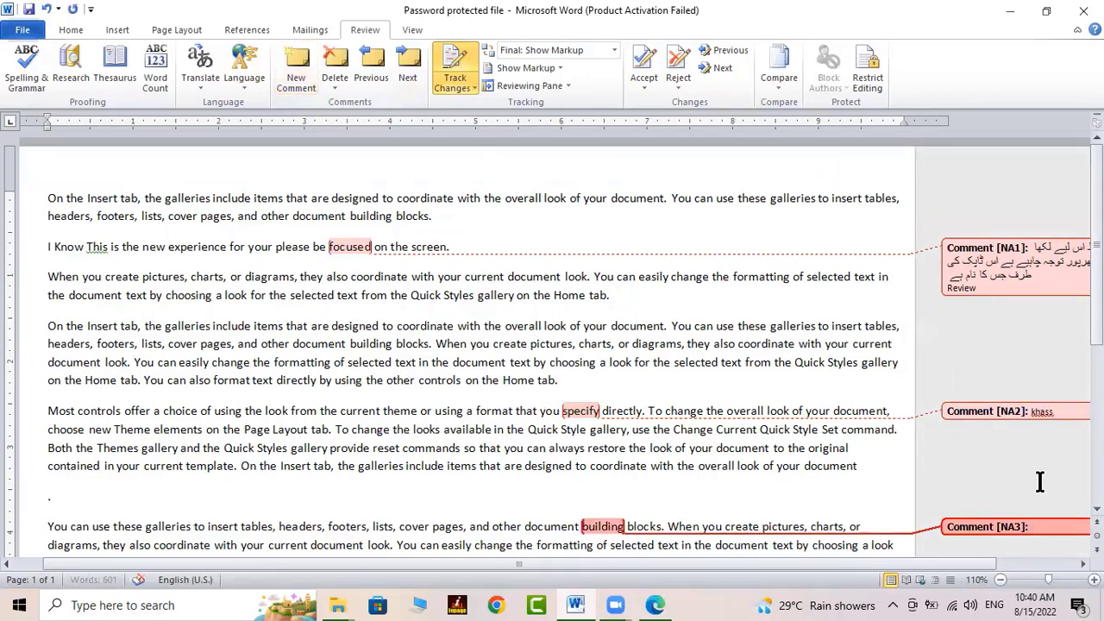
{"action": "type", "text": "emaraat"}
{"action": "scroll", "coordinate": [929, 498], "scroll_direction": "down", "scroll_amount": 2}
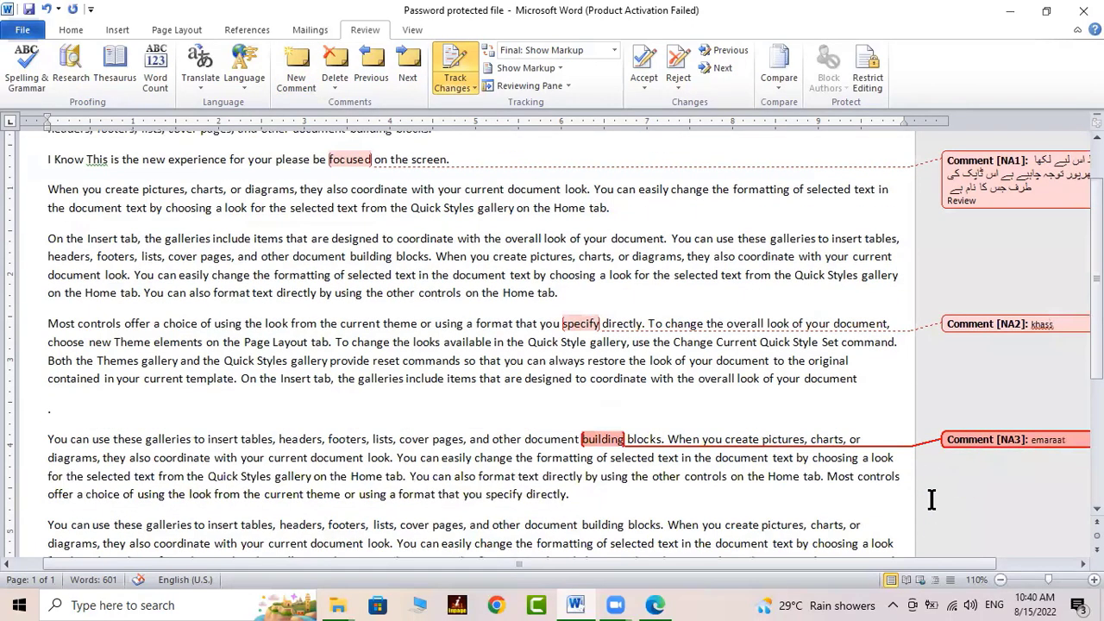
{"action": "left_click", "coordinate": [369, 61]}
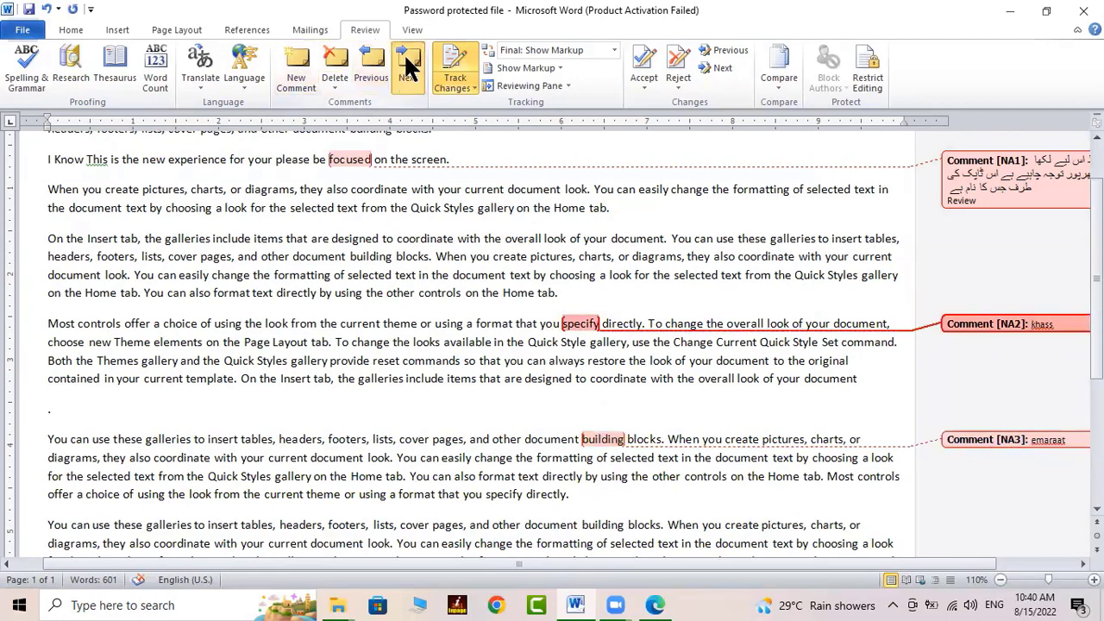
{"action": "left_click", "coordinate": [408, 66]}
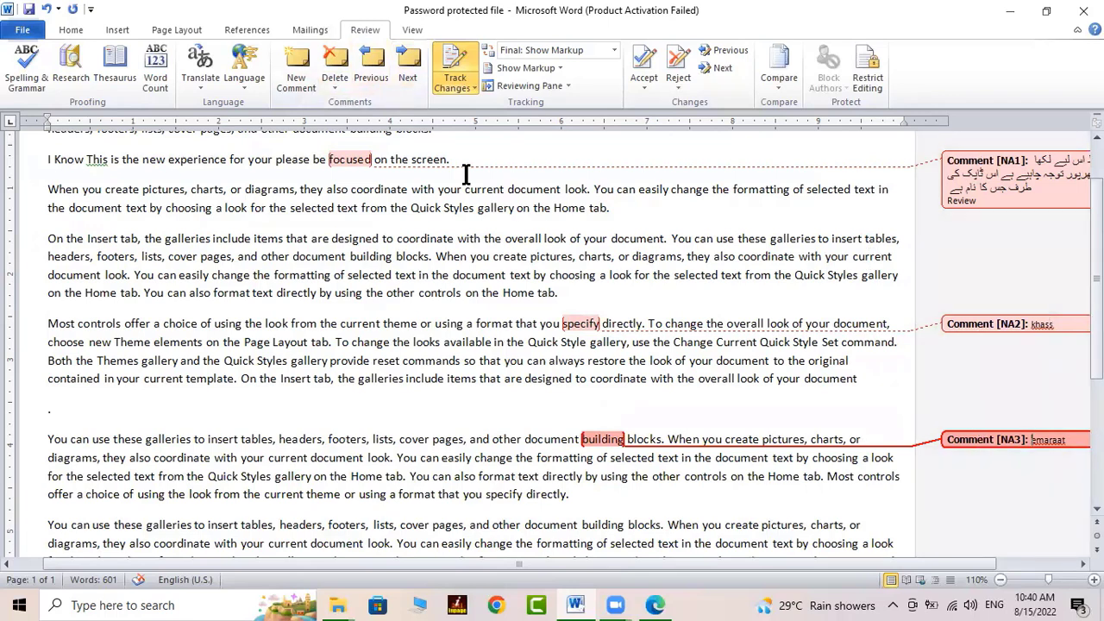
Delete all comments in the document
{"action": "left_click", "coordinate": [335, 86]}
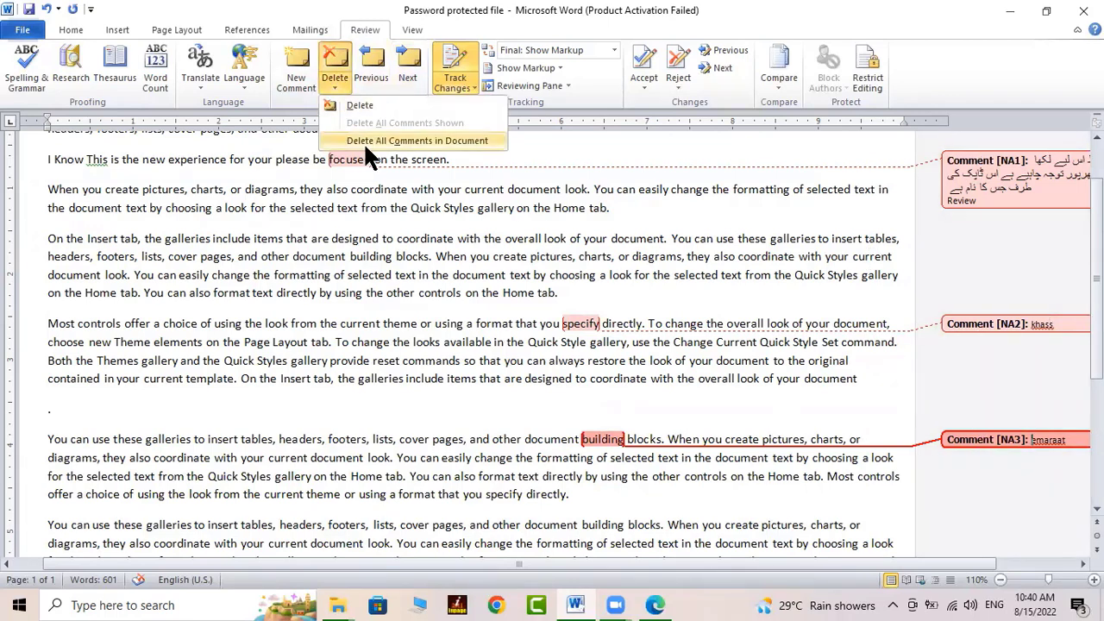
{"action": "left_click", "coordinate": [363, 141]}
{"action": "left_click", "coordinate": [547, 292]}
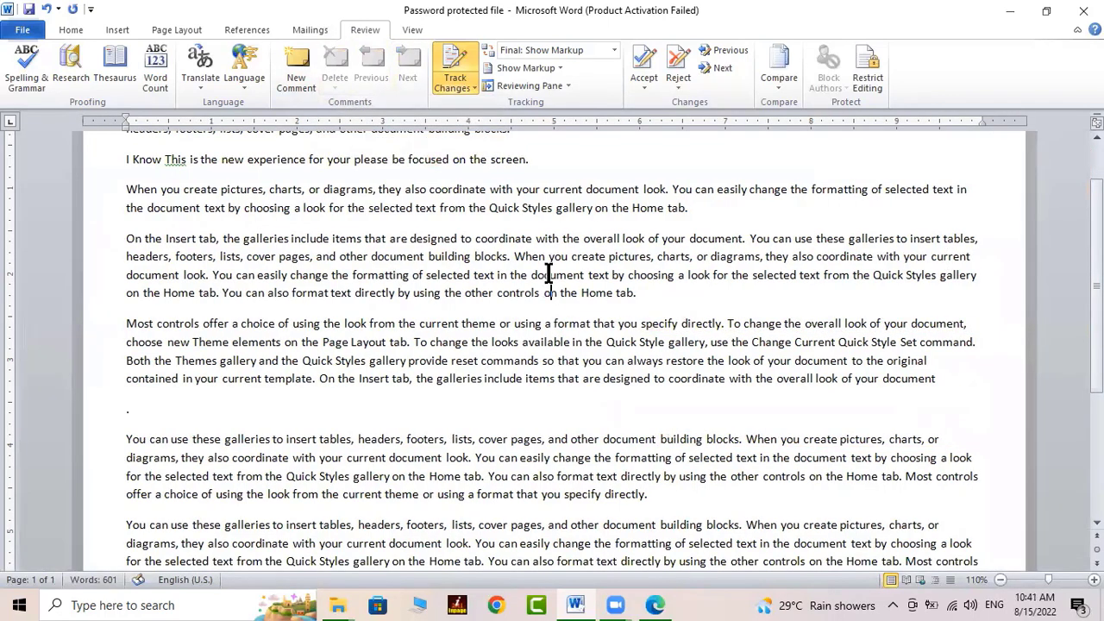
Bring up the Show Markup Balloons options
{"action": "scroll", "coordinate": [549, 272], "scroll_direction": "up", "scroll_amount": 2}
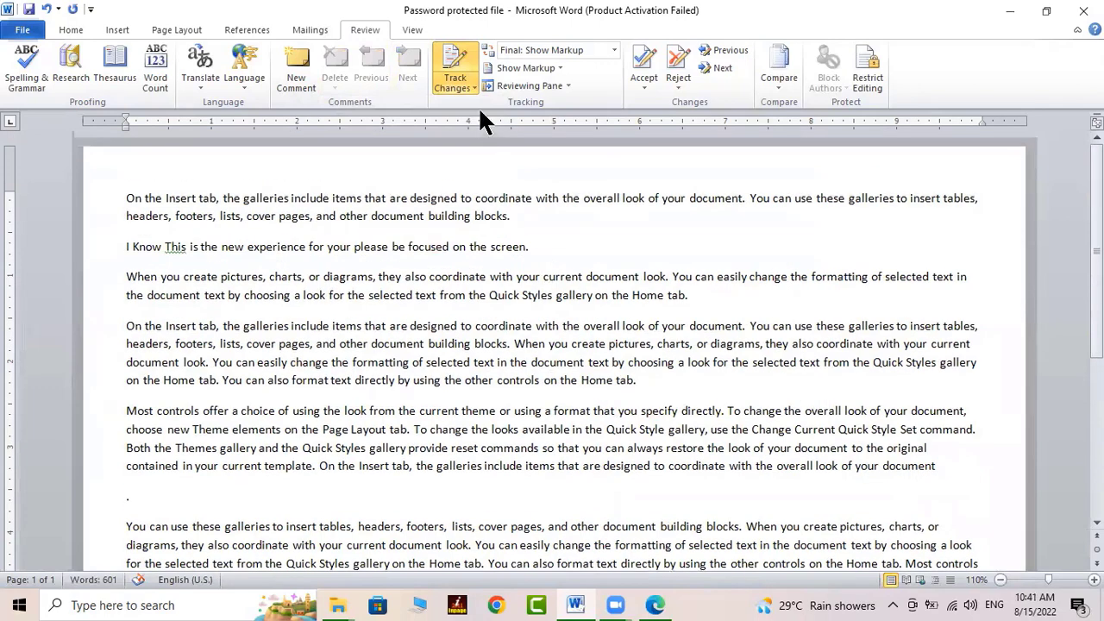
{"action": "left_click", "coordinate": [560, 68]}
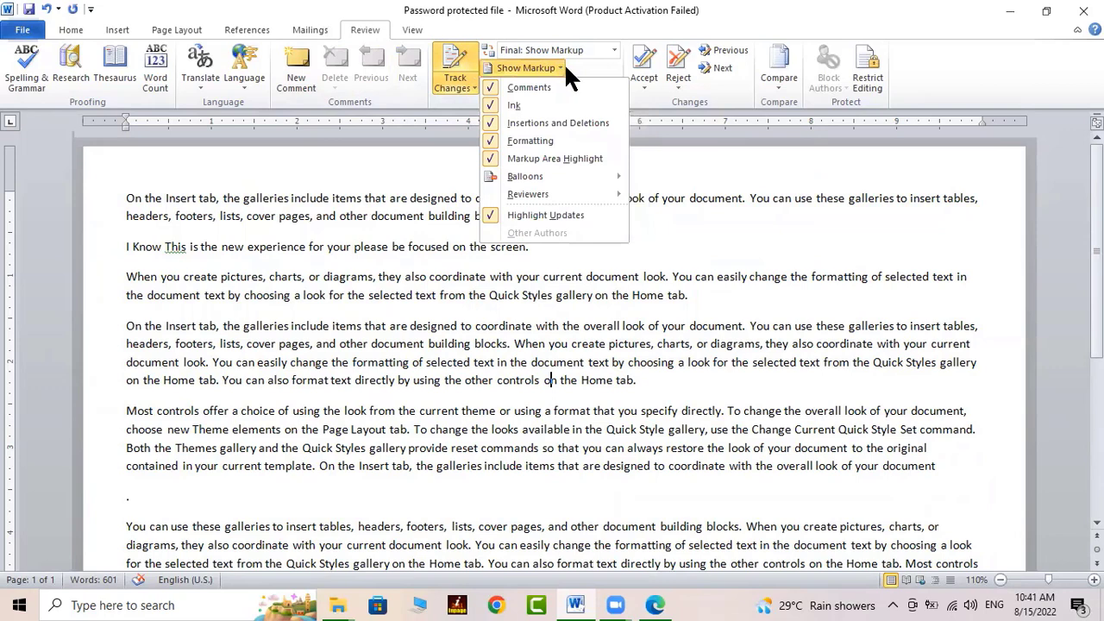
{"action": "mouse_move", "coordinate": [532, 179]}
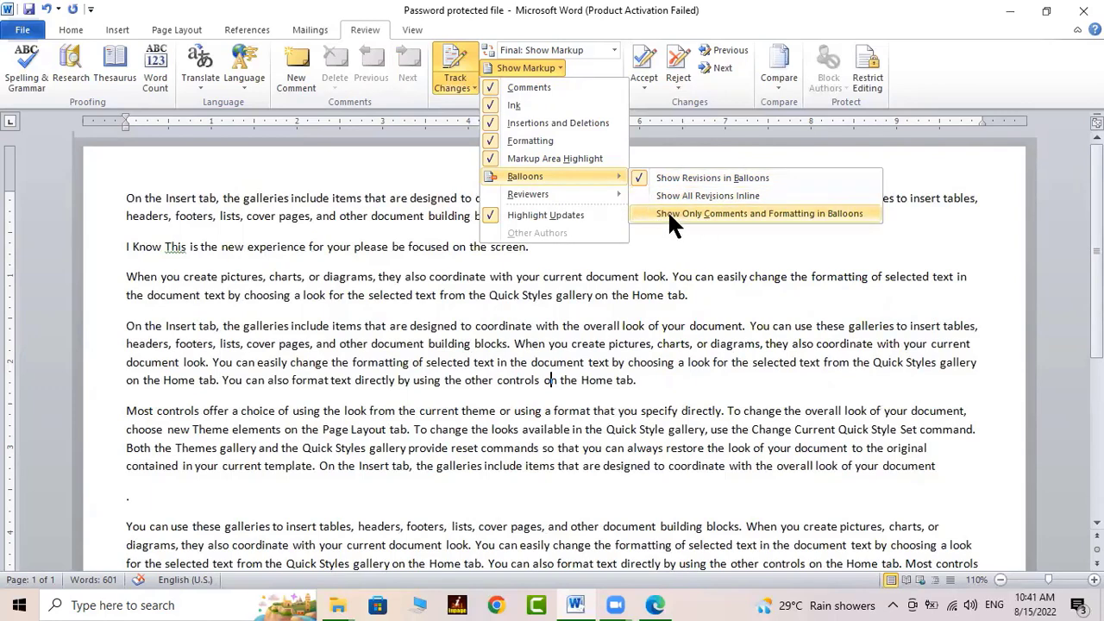
Show only comments and formatting in balloons, and add a comment on 'on' with a pasted note
{"action": "left_click", "coordinate": [699, 213]}
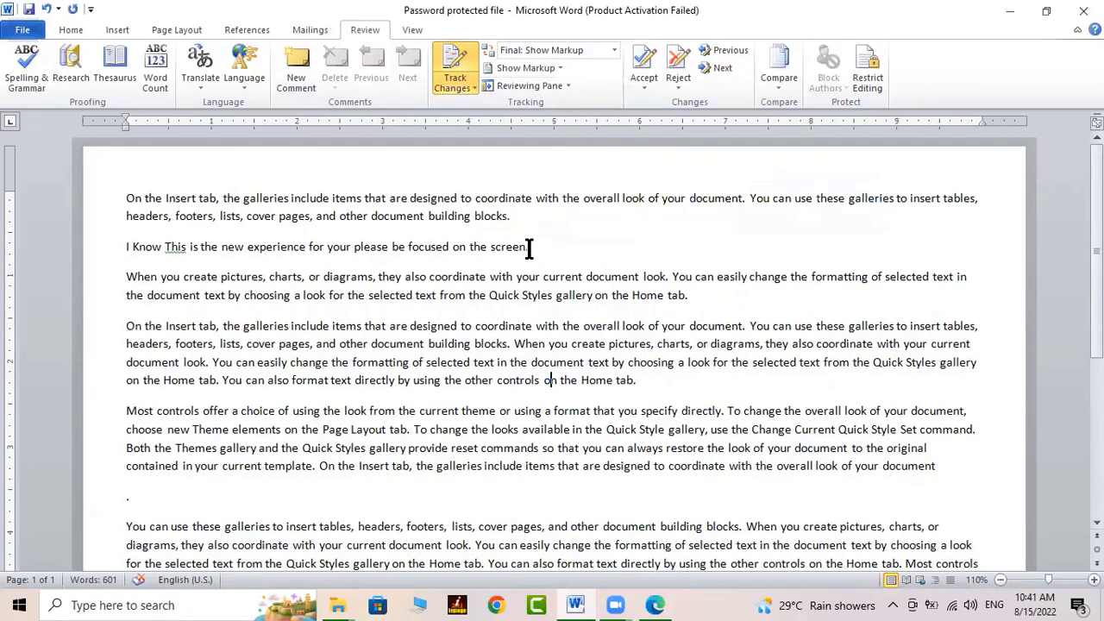
{"action": "left_click", "coordinate": [298, 60]}
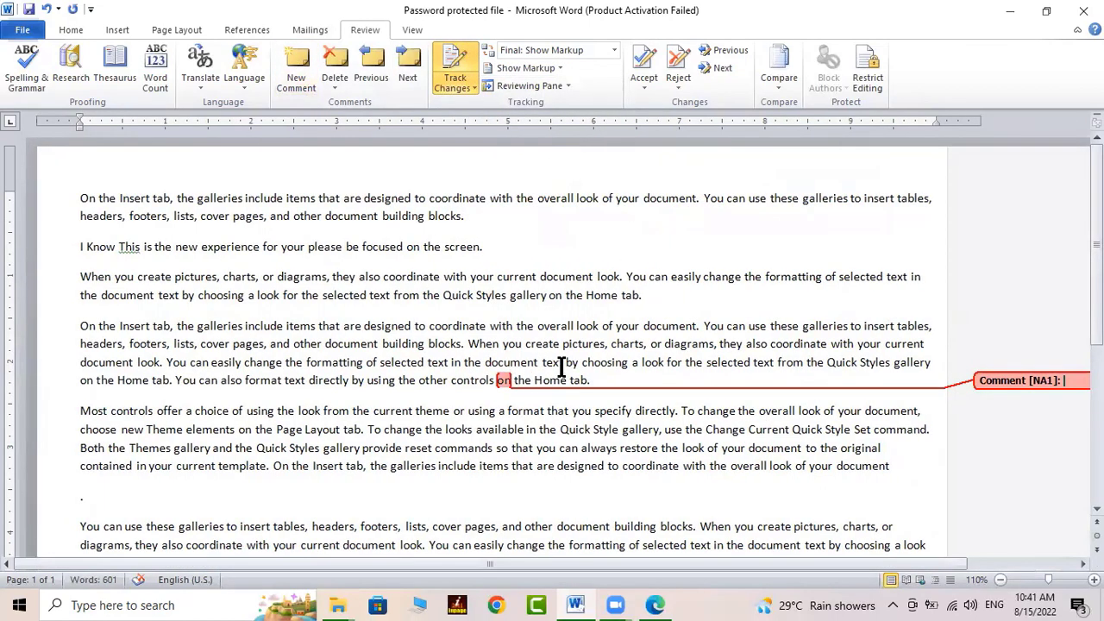
{"action": "left_click", "coordinate": [559, 67]}
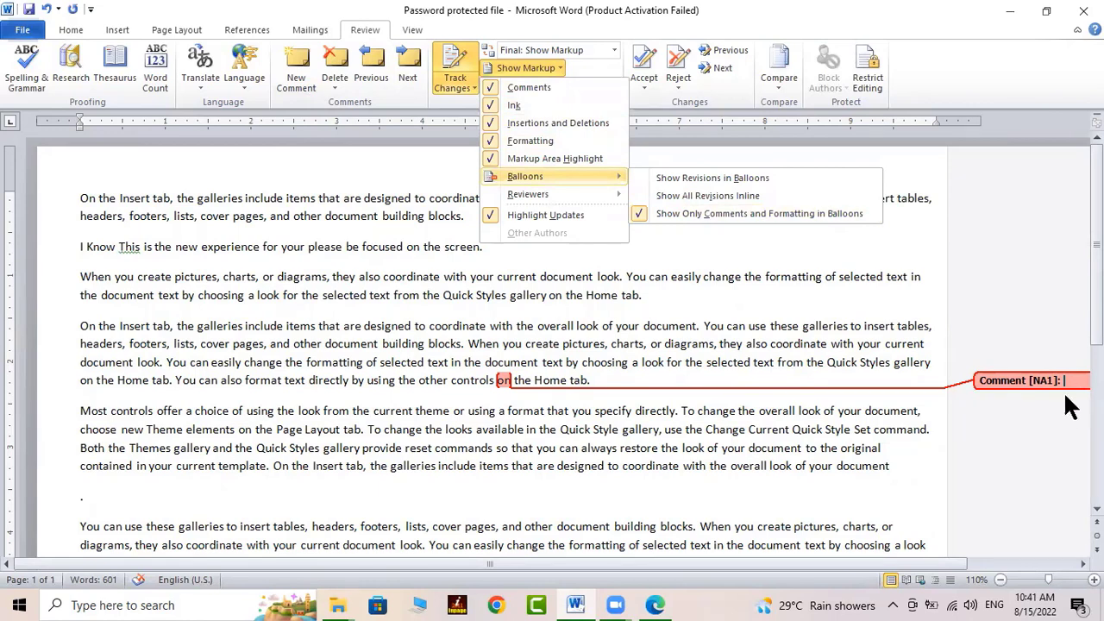
{"action": "left_click", "coordinate": [867, 557]}
{"action": "left_click_drag", "start_coordinate": [932, 562], "coordinate": [1006, 561]}
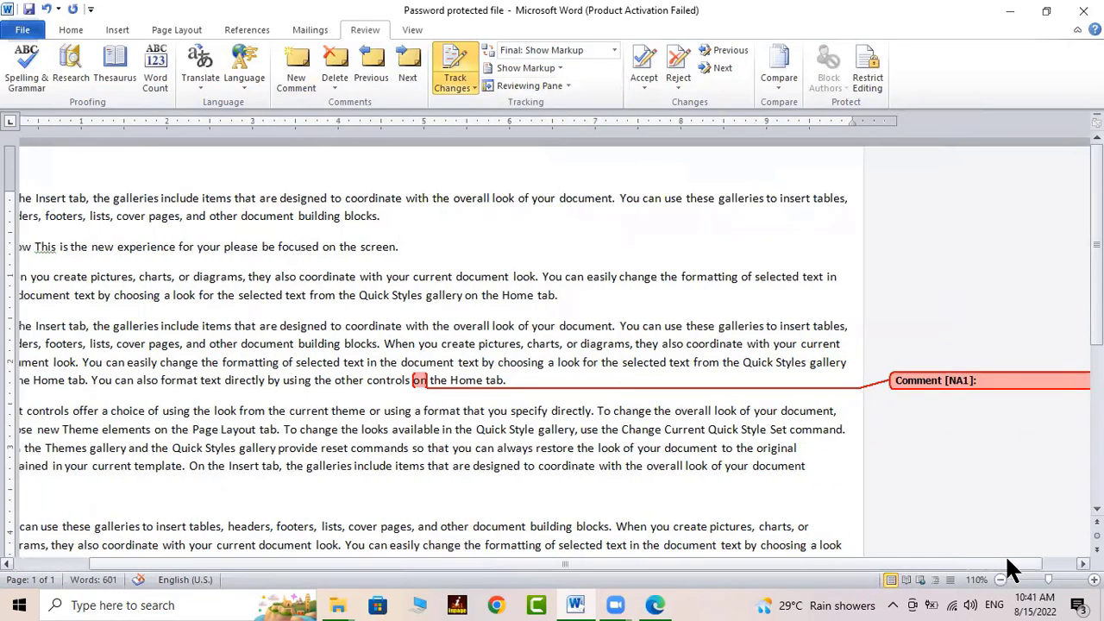
{"action": "left_click", "coordinate": [968, 383]}
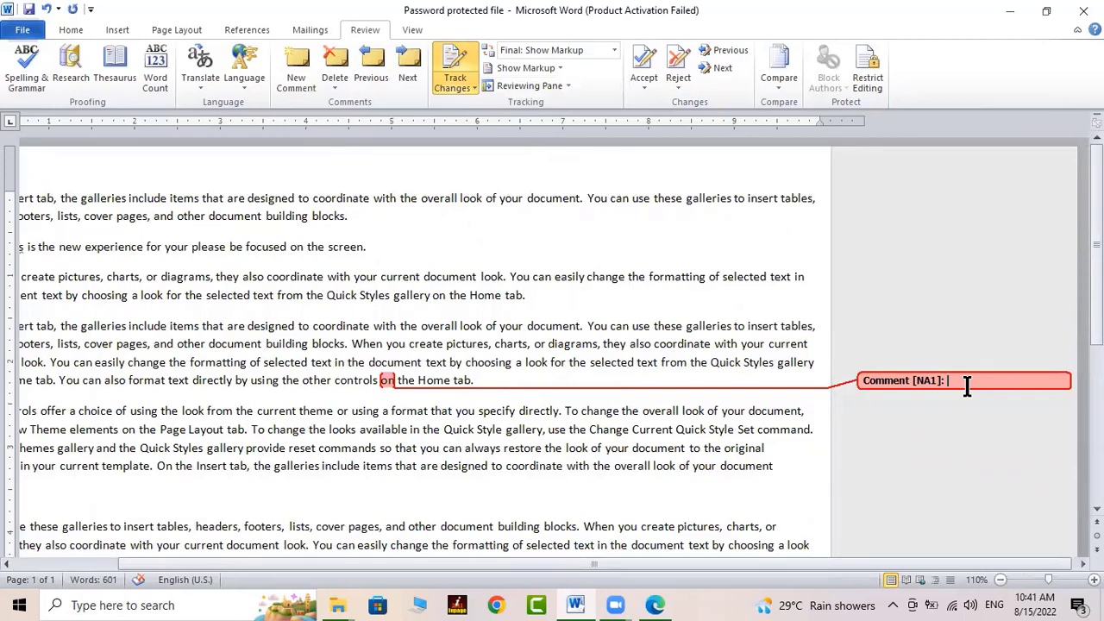
{"action": "key", "text": "ctrl+v"}
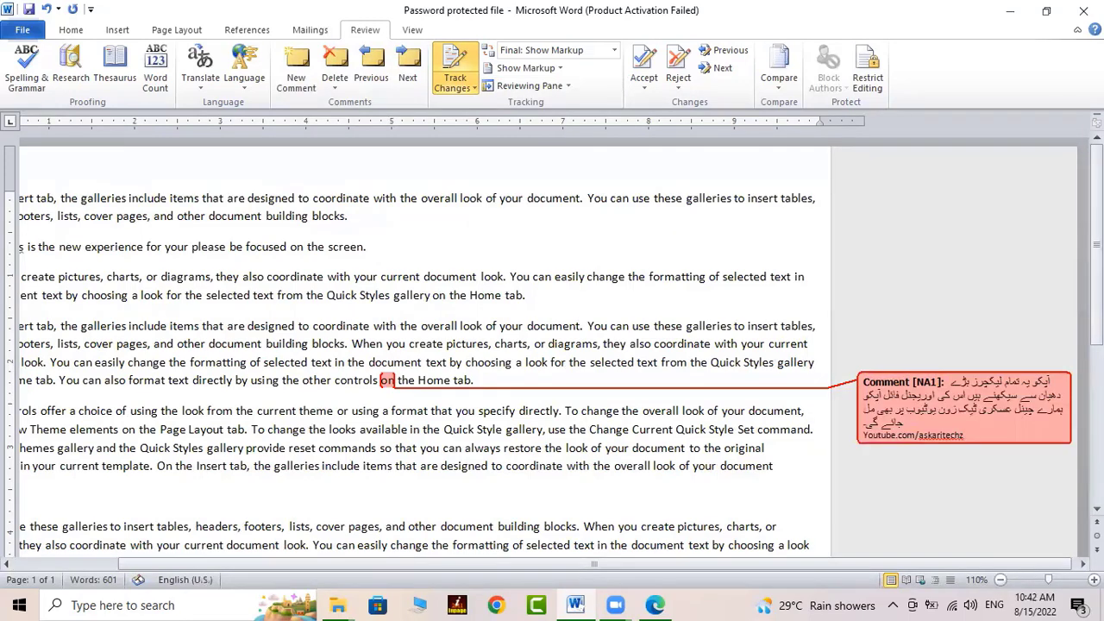
{"action": "key", "text": "Return"}
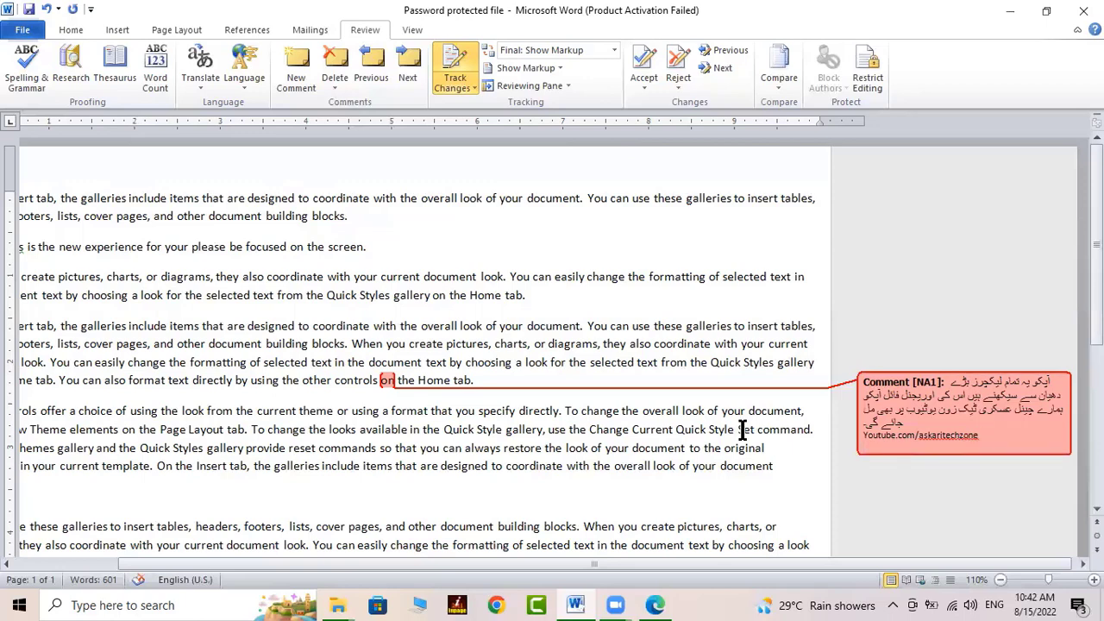
Reject the comment on 'on', continuing from the document start and dismissing the no-changes message
{"action": "left_click", "coordinate": [473, 445]}
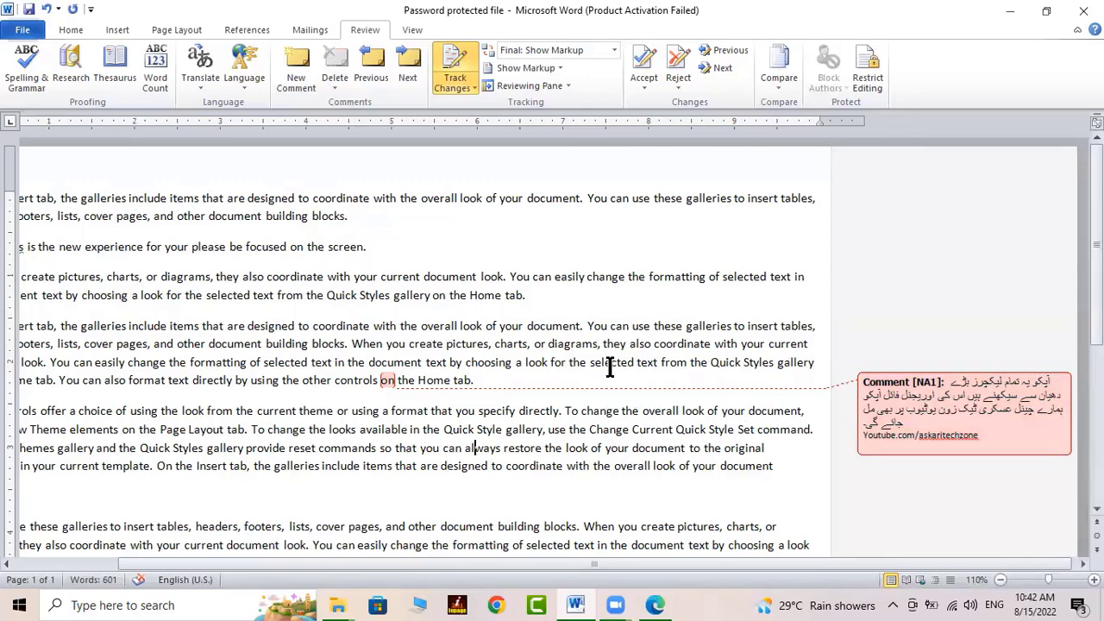
{"action": "left_click", "coordinate": [683, 52]}
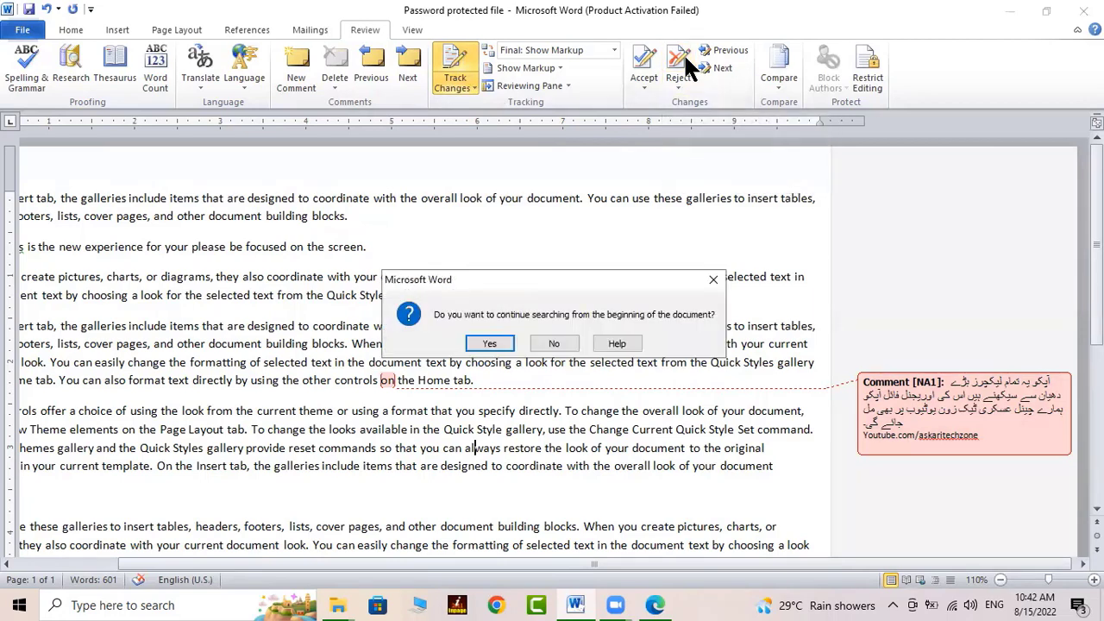
{"action": "left_click", "coordinate": [490, 343]}
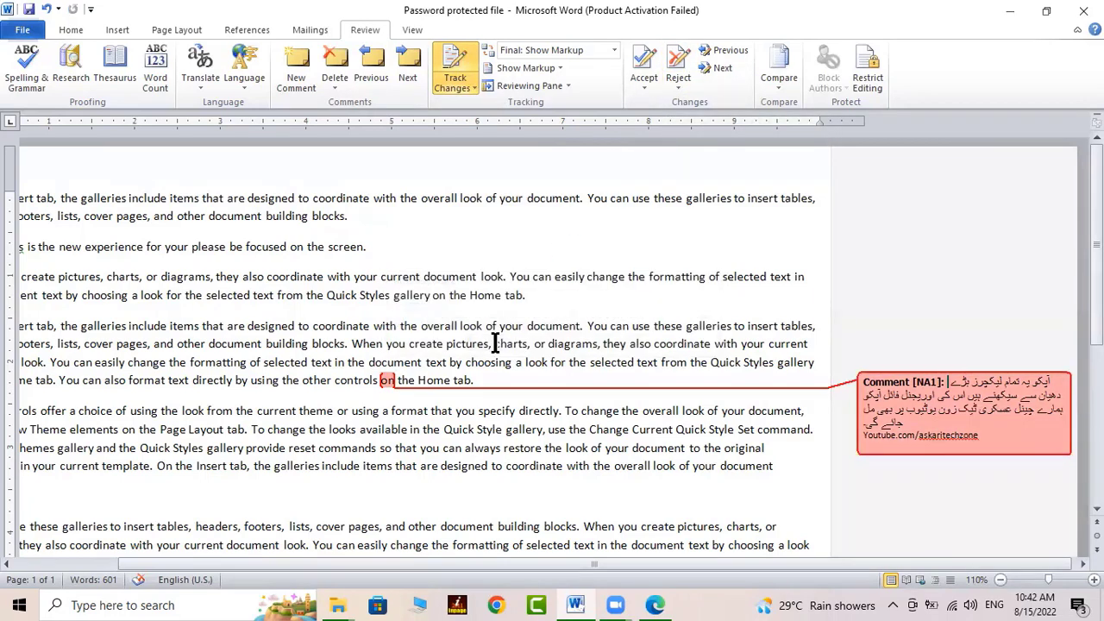
{"action": "left_click", "coordinate": [680, 55]}
{"action": "left_click", "coordinate": [523, 343]}
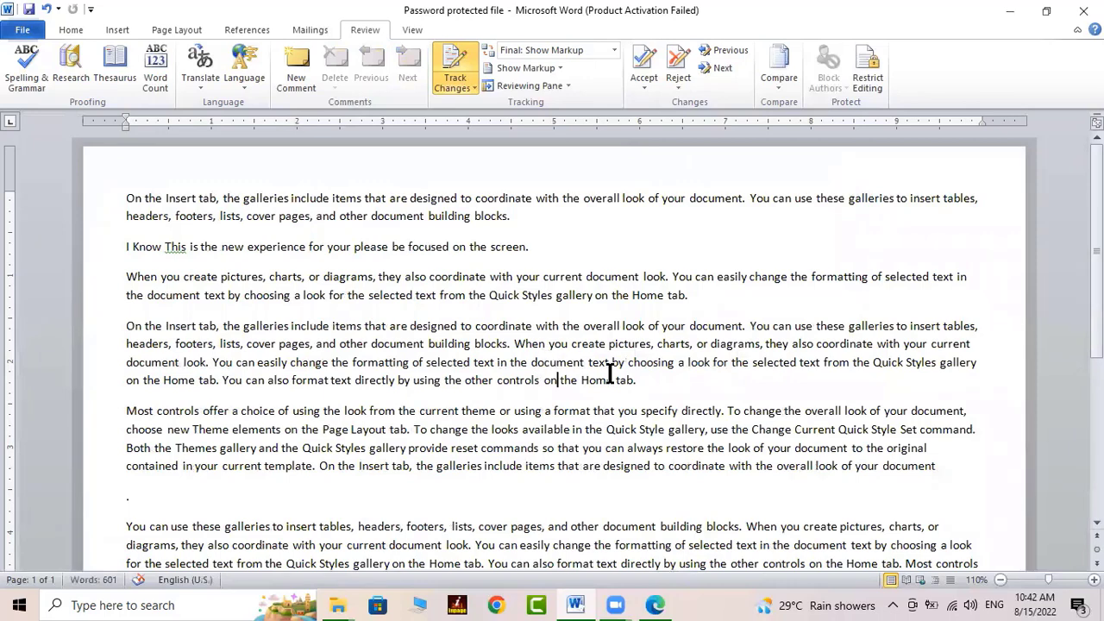
Turn off Track Changes
{"action": "left_click", "coordinate": [464, 56]}
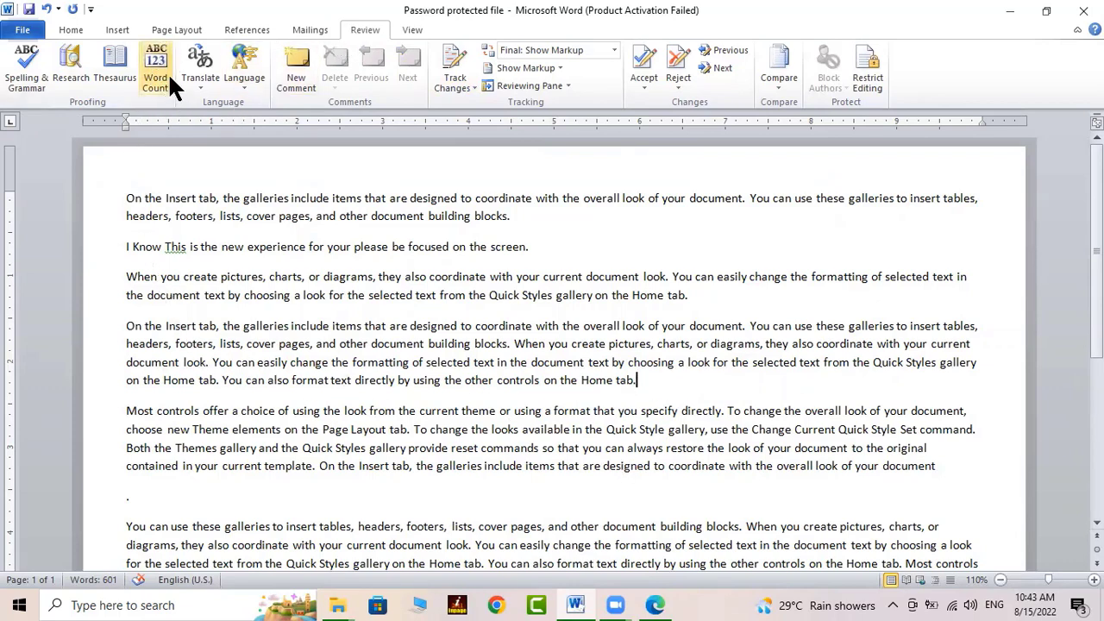
{"action": "left_click", "coordinate": [264, 294]}
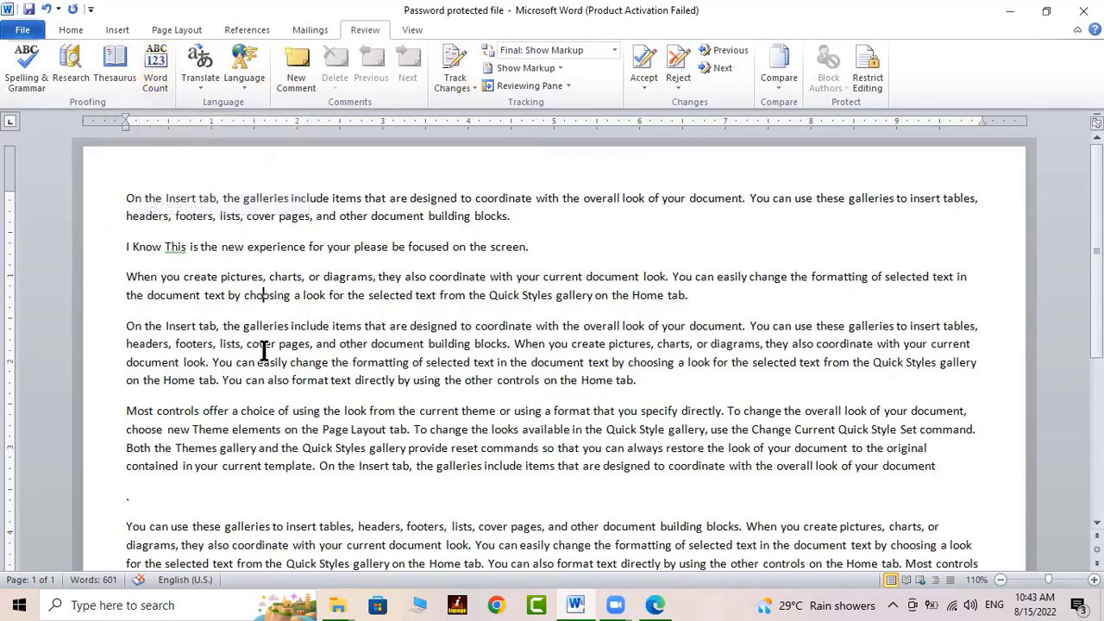
{"action": "scroll", "coordinate": [320, 419], "scroll_direction": "down", "scroll_amount": 2}
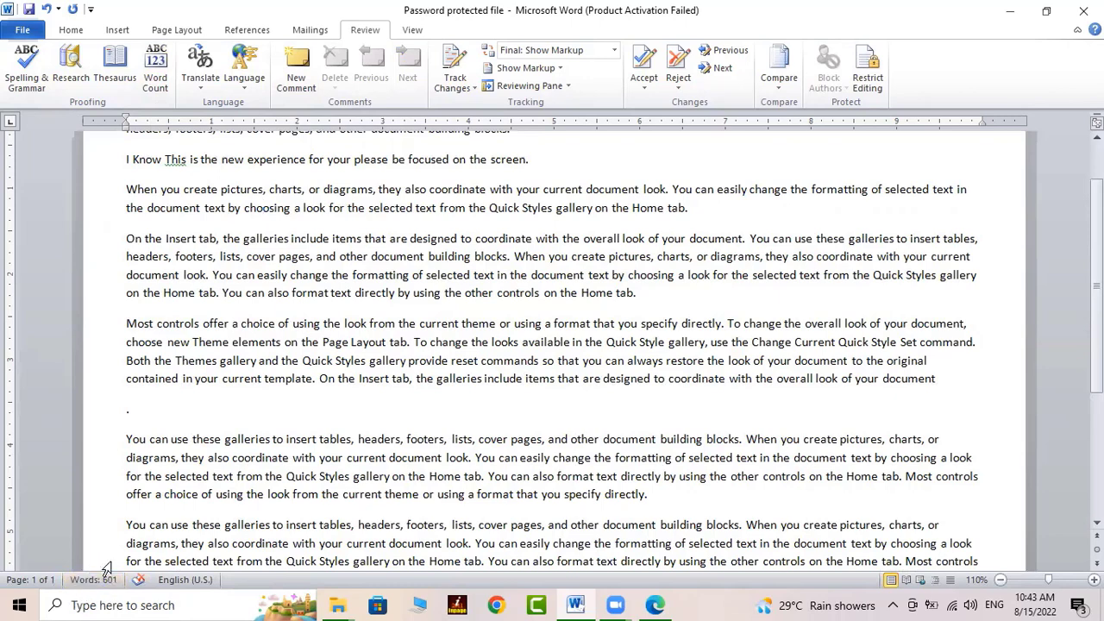
{"action": "left_click", "coordinate": [212, 341]}
Count the words in the 'On the Insert tab' and 'Most controls' paragraphs: 205 words, 1,198 characters
{"action": "left_click_drag", "start_coordinate": [126, 238], "coordinate": [926, 387]}
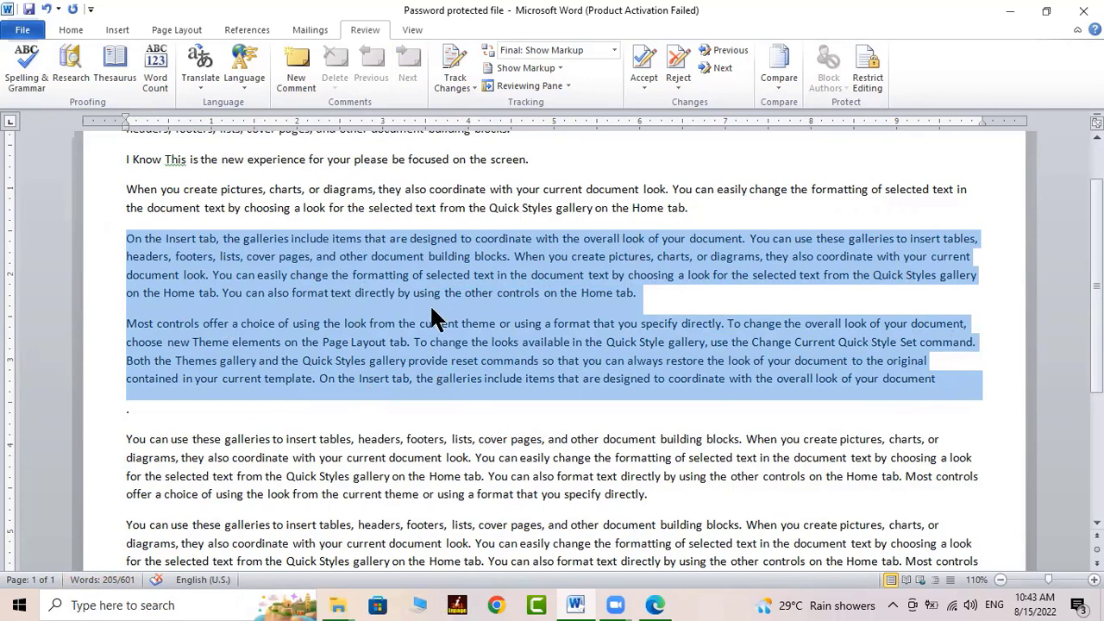
{"action": "left_click", "coordinate": [159, 67]}
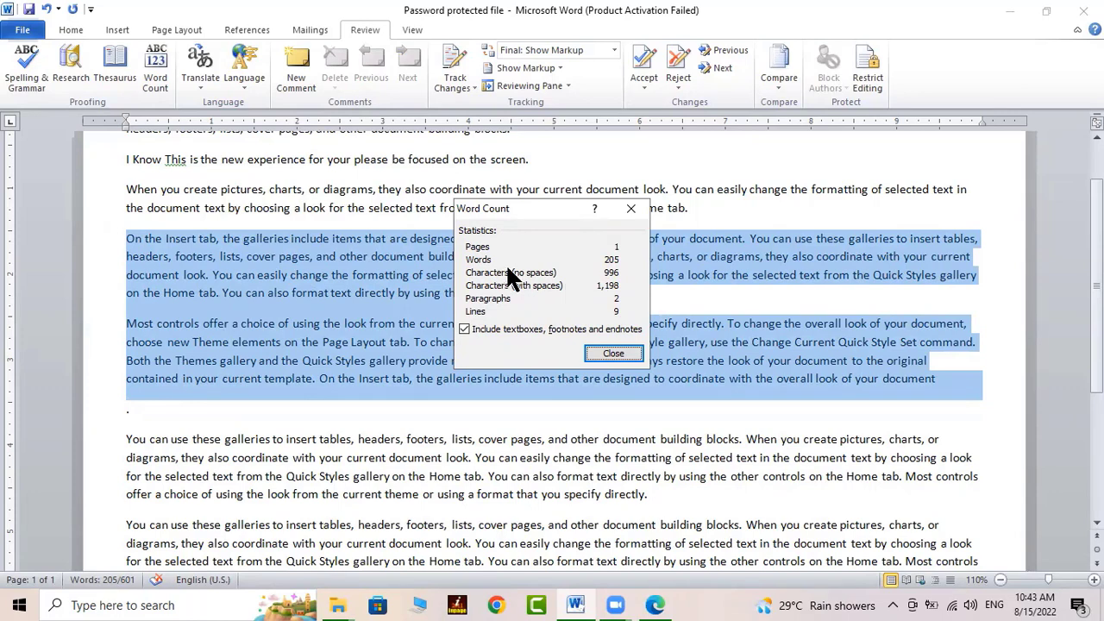
{"action": "left_click", "coordinate": [612, 350]}
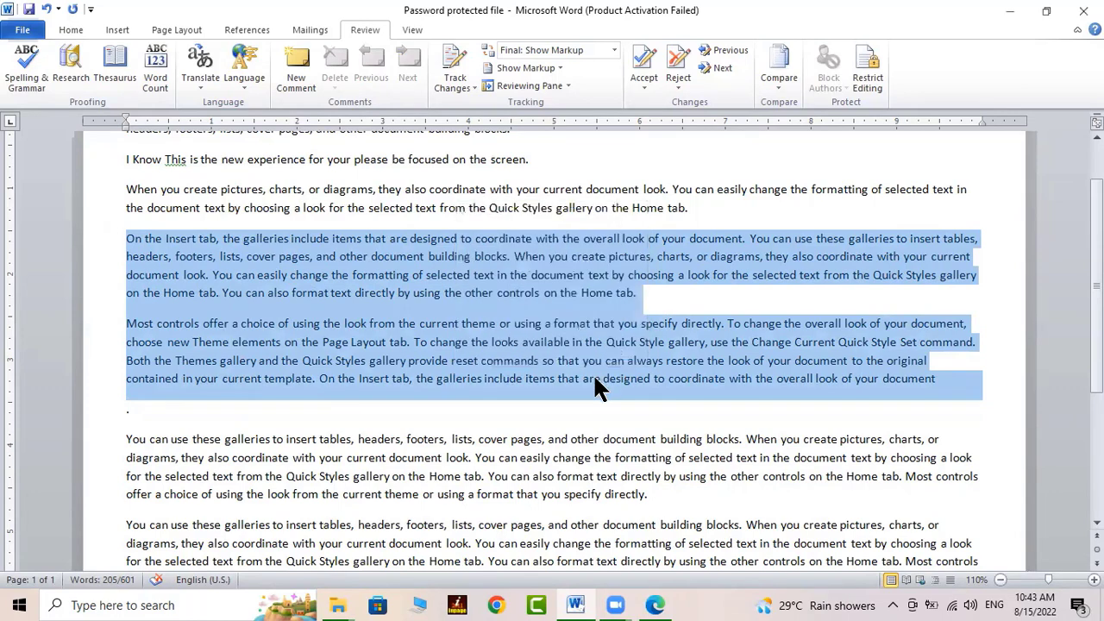
{"action": "left_click", "coordinate": [559, 380]}
Delete the space after 'items' and zoom the page in to 220%
{"action": "key", "text": "BackSpace"}
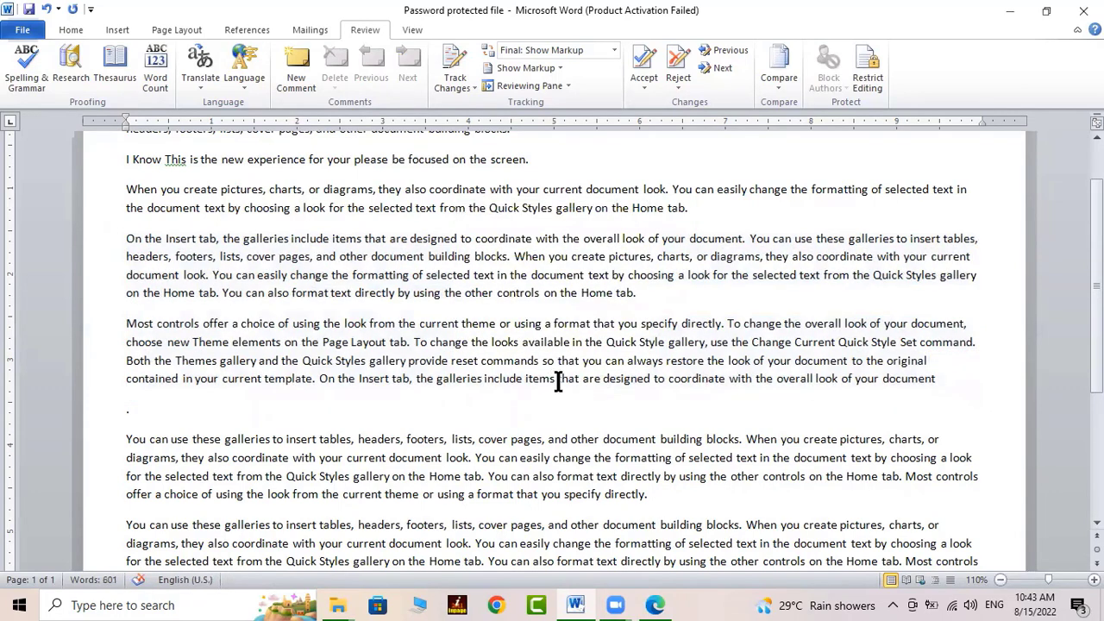
{"action": "left_click", "coordinate": [1094, 580]}
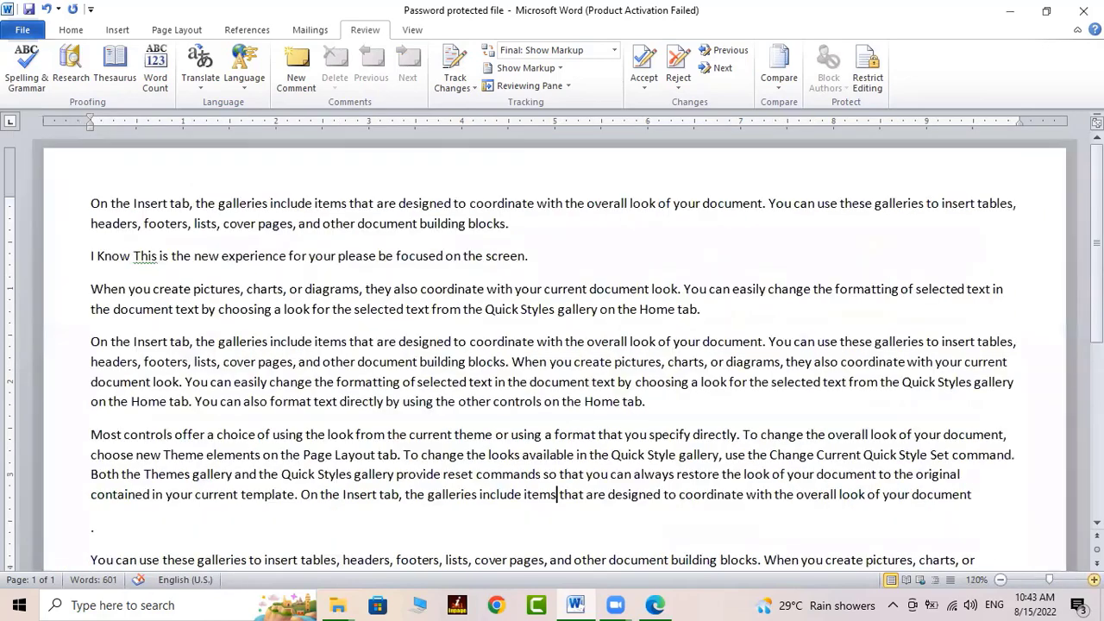
{"action": "left_click", "coordinate": [1094, 581]}
{"action": "left_click", "coordinate": [1094, 581]}
{"action": "left_click", "coordinate": [1094, 581]}
{"action": "left_click", "coordinate": [1094, 581]}
{"action": "left_click", "coordinate": [1094, 581]}
{"action": "left_click", "coordinate": [1094, 581]}
{"action": "left_click", "coordinate": [1094, 580]}
{"action": "left_click", "coordinate": [1094, 580]}
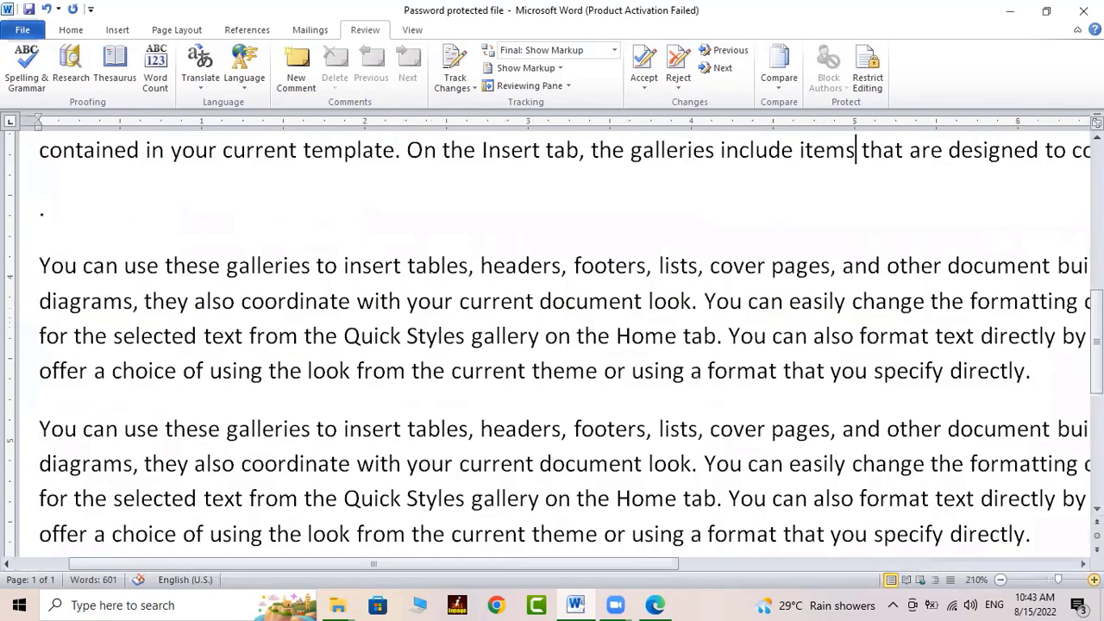
{"action": "left_click", "coordinate": [1094, 581]}
{"action": "left_click", "coordinate": [1094, 581]}
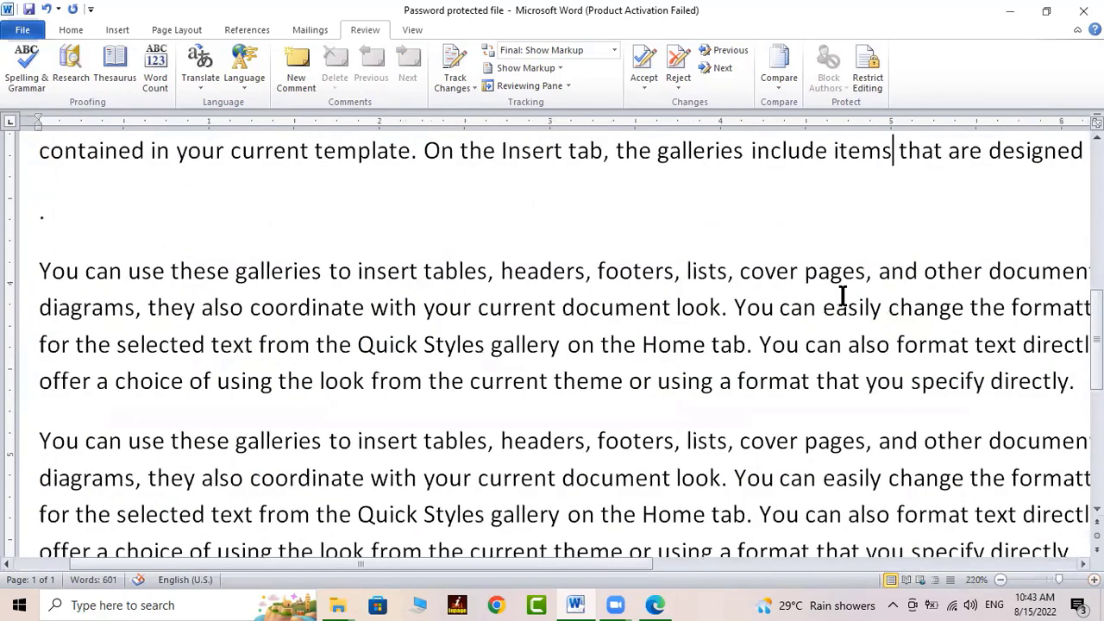
Check whole-document Word Count: 601 words, 3,504 characters, 9 paragraphs, 29 lines, with textboxes included
{"action": "left_click", "coordinate": [749, 152]}
{"action": "left_click", "coordinate": [156, 60]}
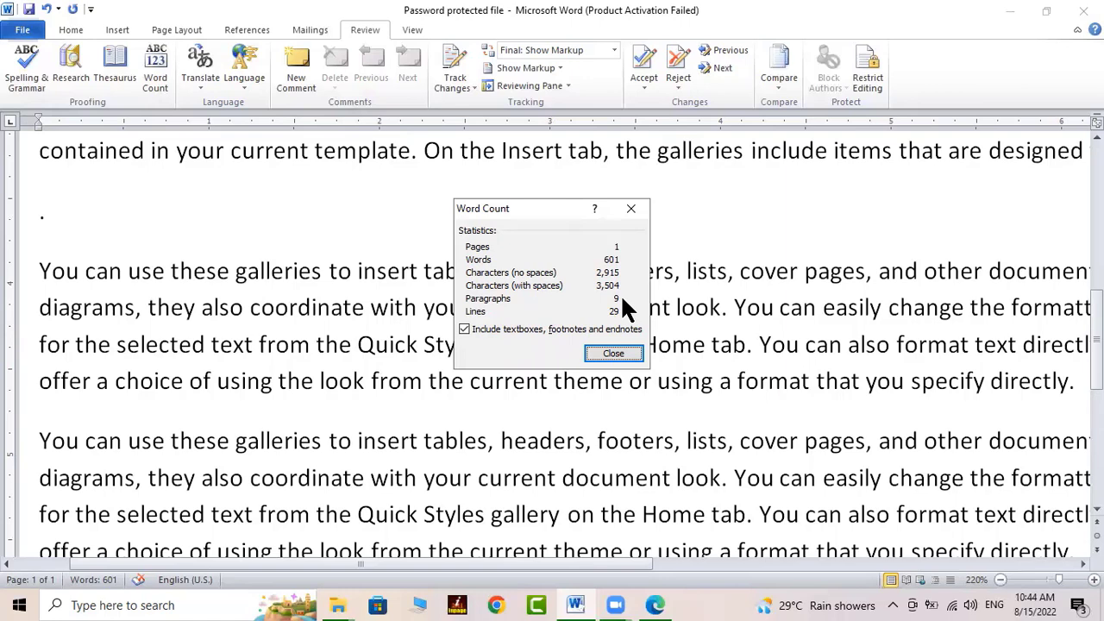
{"action": "left_click", "coordinate": [578, 330]}
{"action": "left_click", "coordinate": [551, 324]}
{"action": "left_click", "coordinate": [621, 349]}
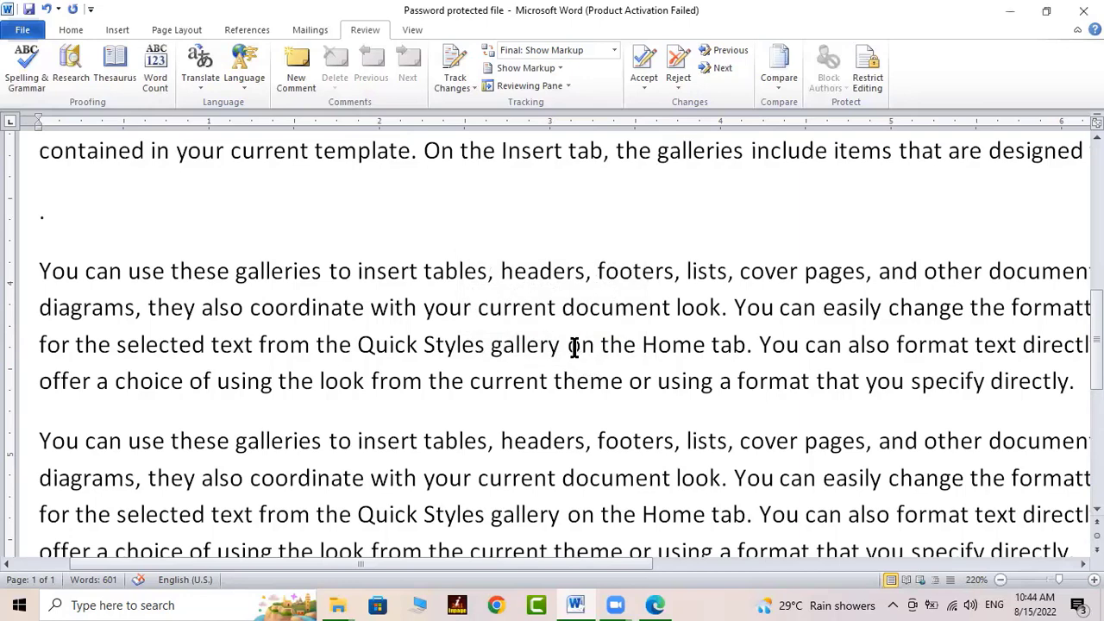
{"action": "left_click_drag", "start_coordinate": [525, 570], "coordinate": [412, 547]}
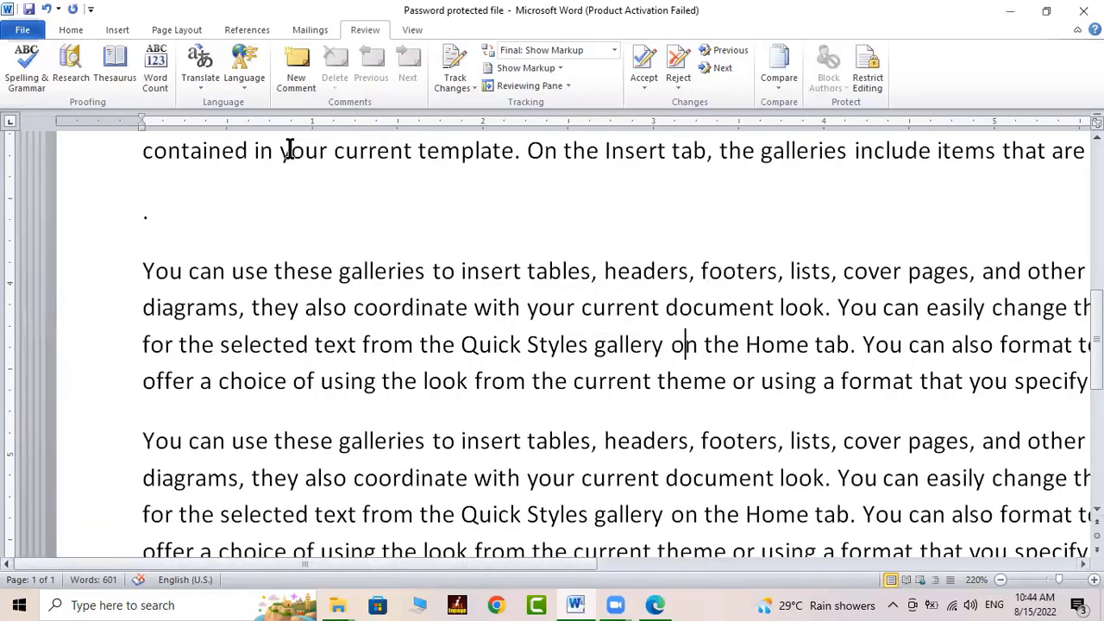
{"action": "left_click", "coordinate": [175, 29]}
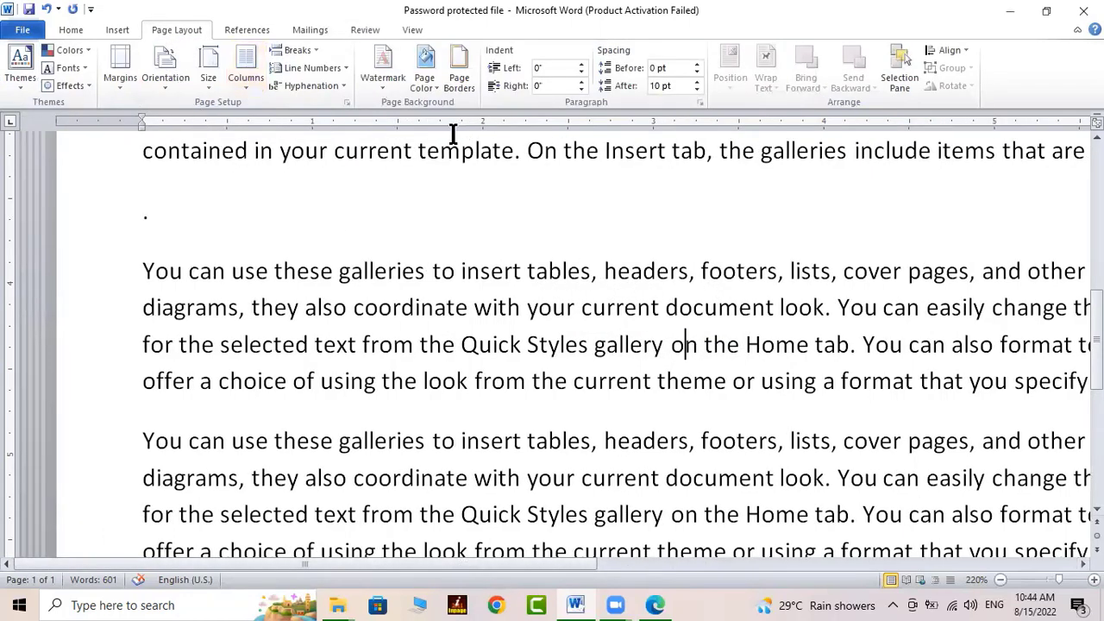
Tick Add line numbering in Page Setup's Line Numbers dialog and apply it
{"action": "left_click", "coordinate": [346, 102]}
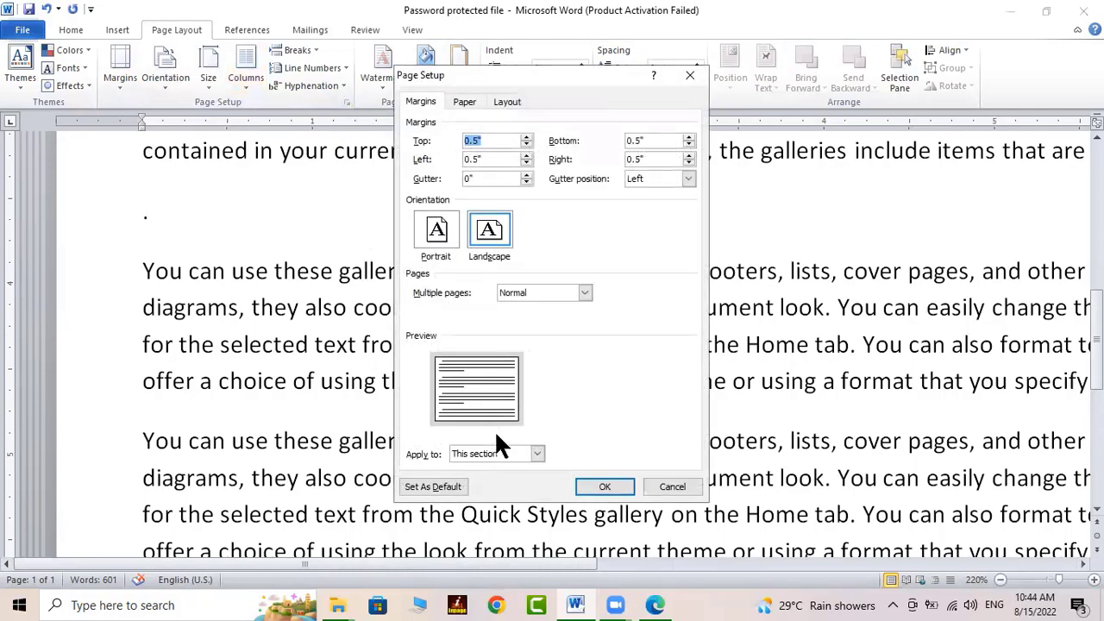
{"action": "left_click", "coordinate": [509, 102]}
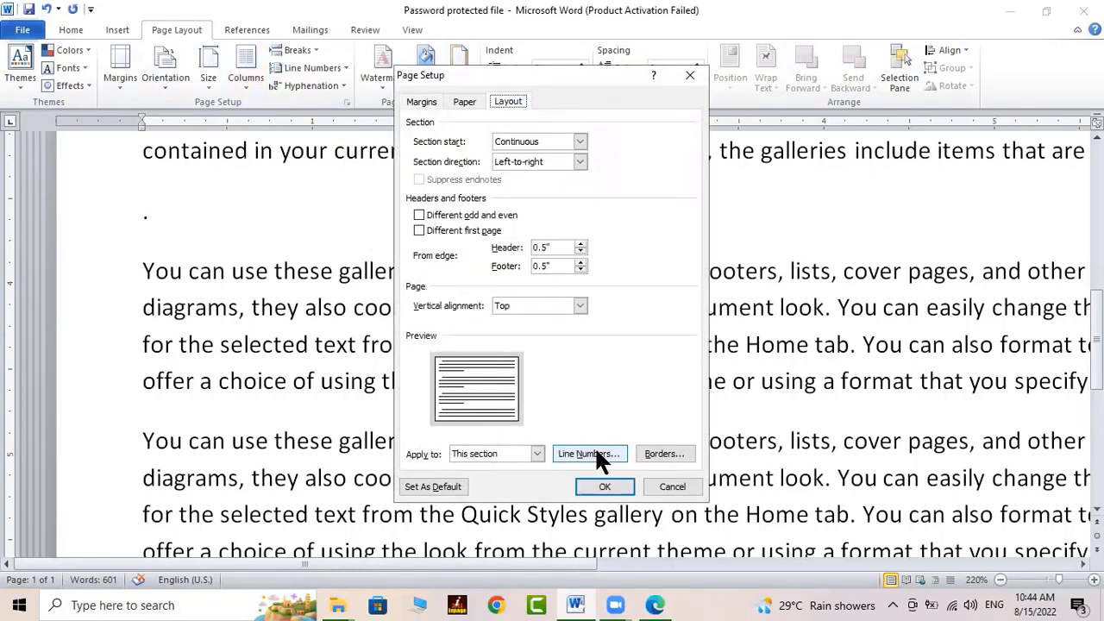
{"action": "left_click", "coordinate": [592, 455]}
{"action": "left_click", "coordinate": [515, 225]}
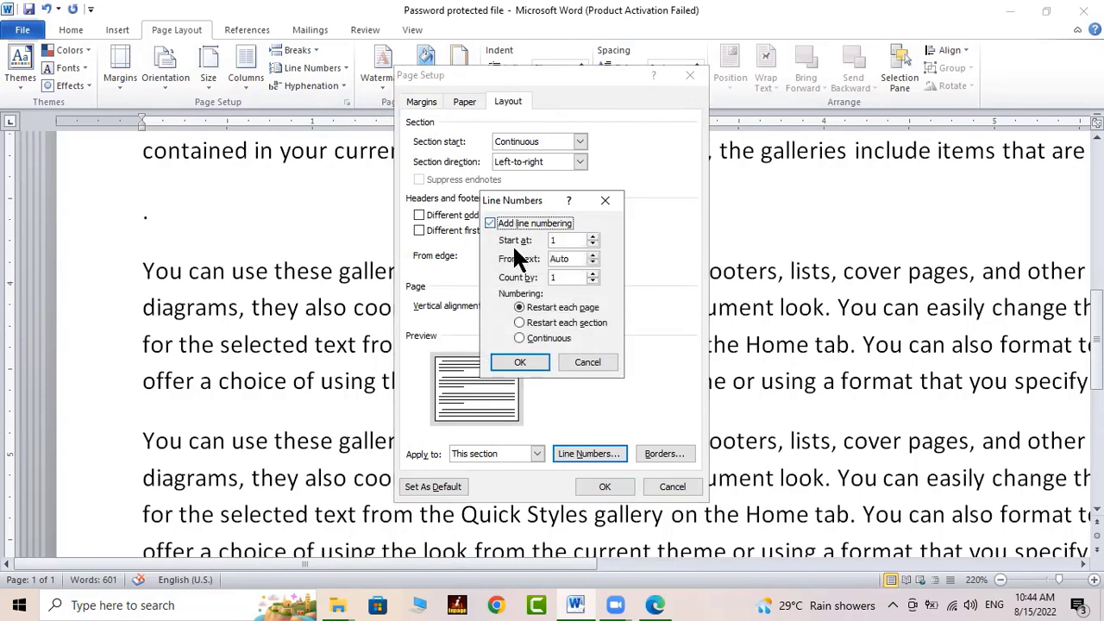
{"action": "left_click", "coordinate": [522, 362]}
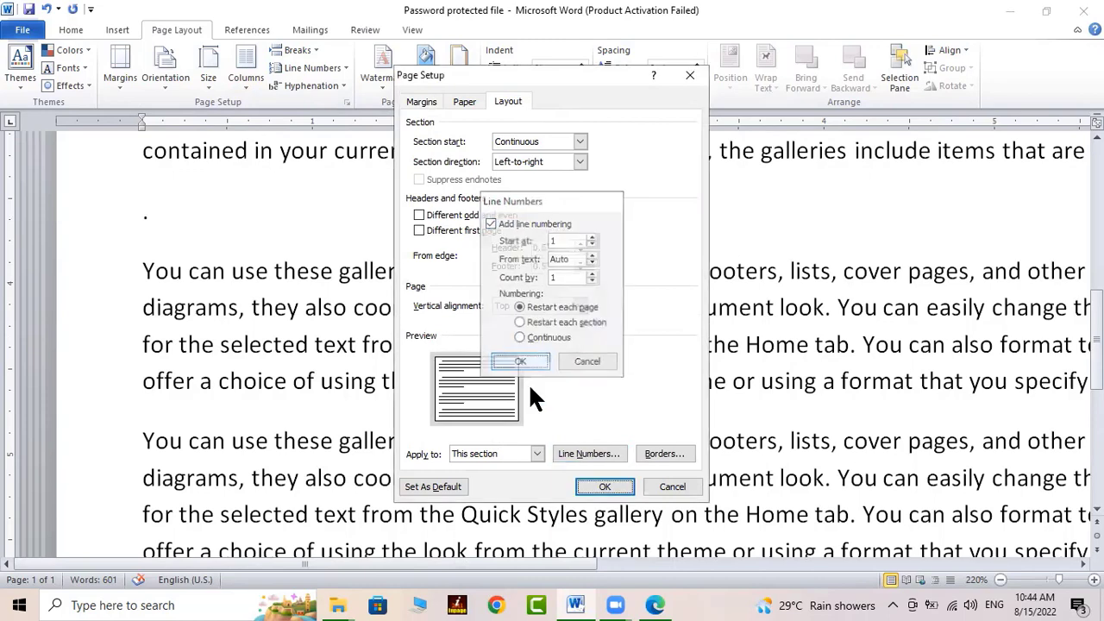
{"action": "left_click", "coordinate": [604, 487]}
{"action": "scroll", "coordinate": [279, 422], "scroll_direction": "down", "scroll_amount": 4}
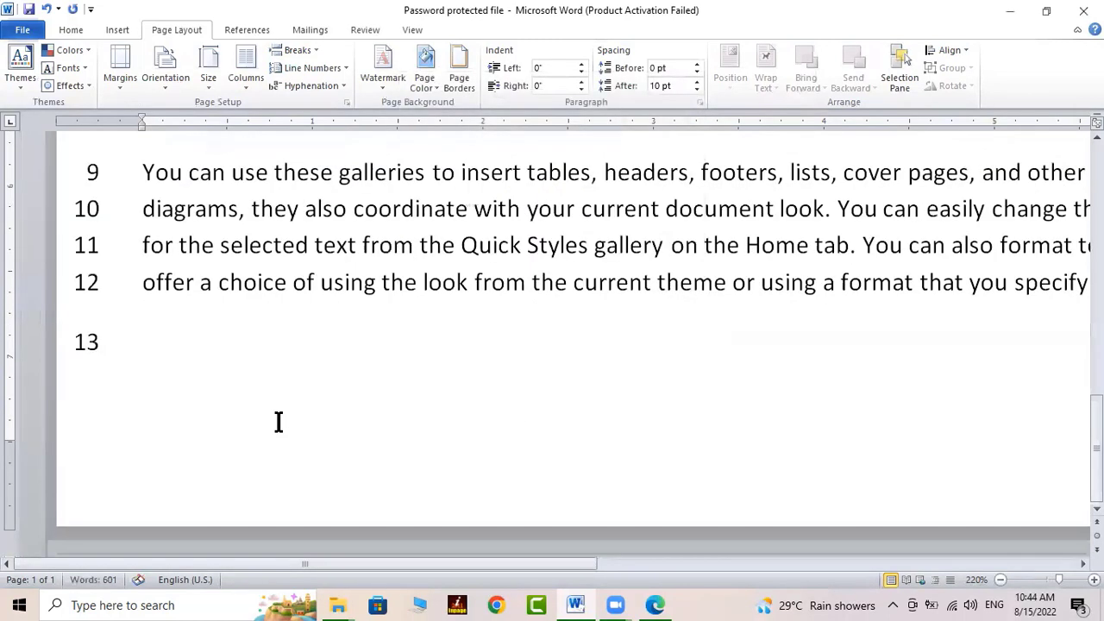
{"action": "scroll", "coordinate": [279, 422], "scroll_direction": "up", "scroll_amount": 8}
{"action": "scroll", "coordinate": [279, 419], "scroll_direction": "down", "scroll_amount": 3}
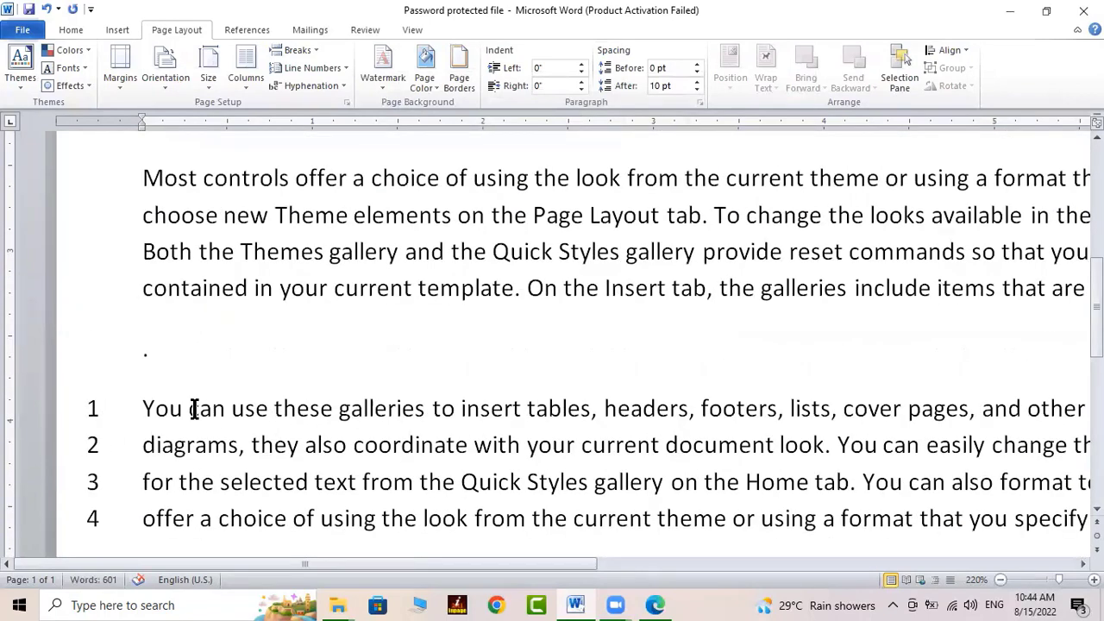
{"action": "scroll", "coordinate": [224, 397], "scroll_direction": "up", "scroll_amount": 10}
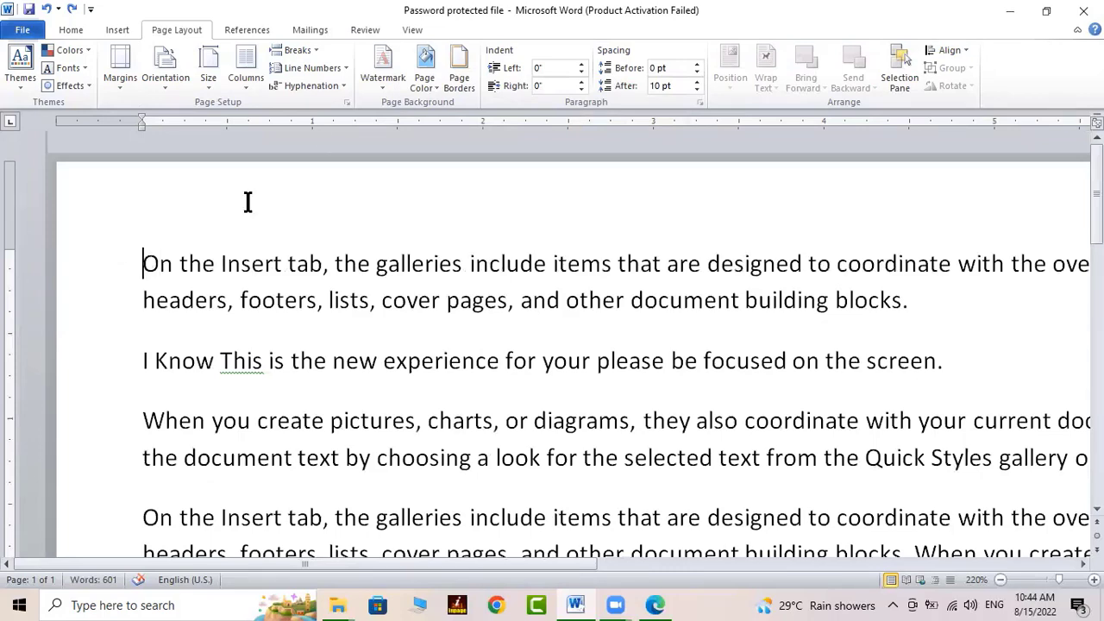
Reapply the line numbering option so numbers 1–5 show at the document start
{"action": "left_click", "coordinate": [346, 102]}
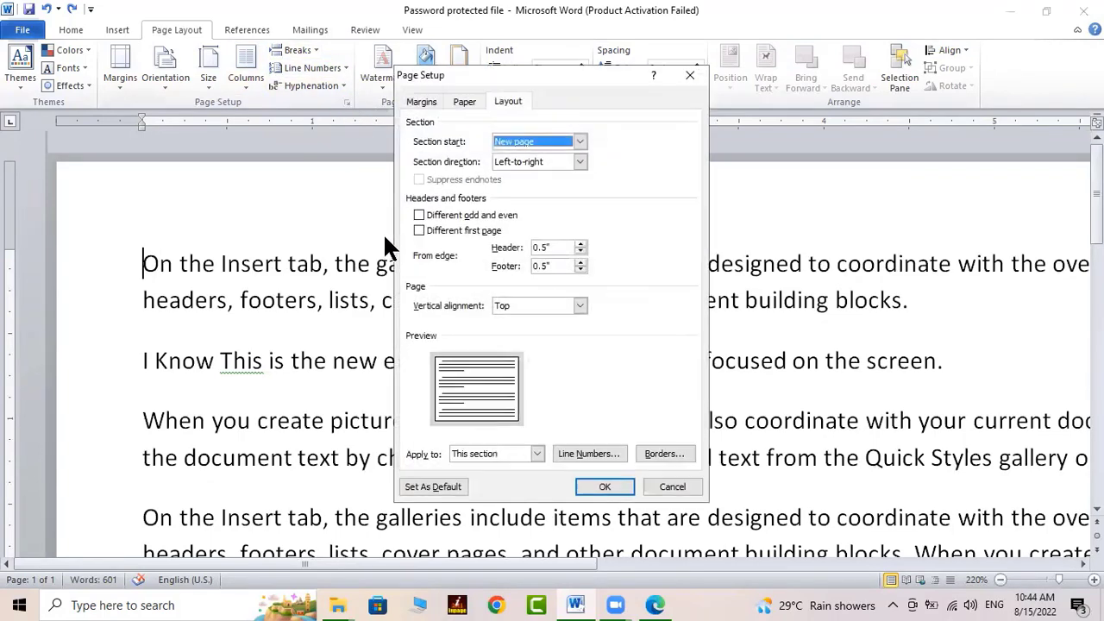
{"action": "left_click", "coordinate": [589, 453]}
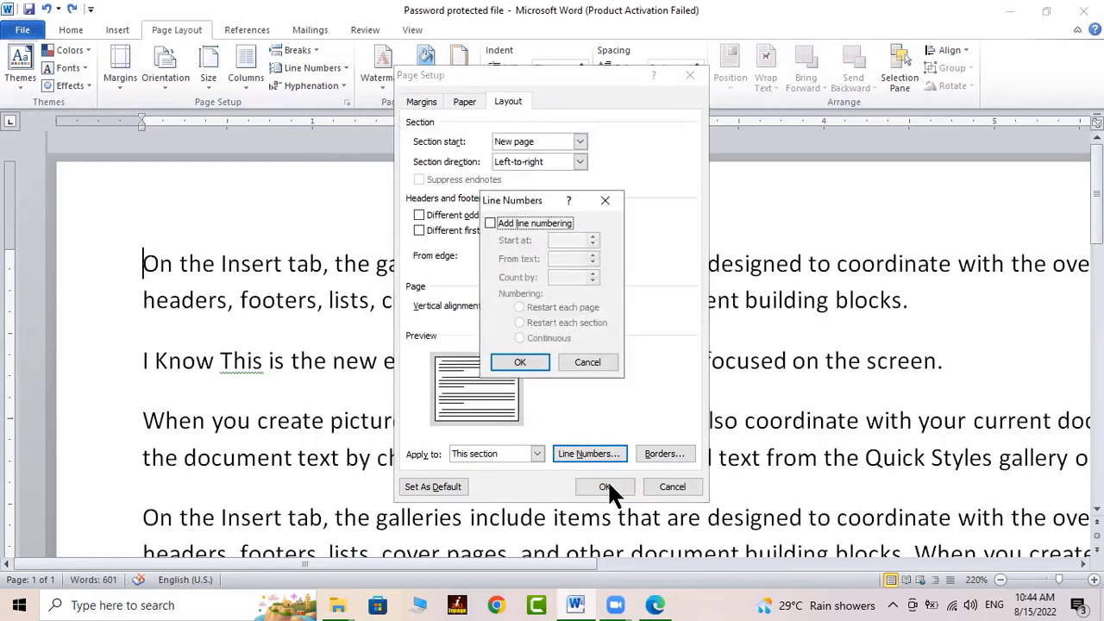
{"action": "left_click", "coordinate": [530, 222]}
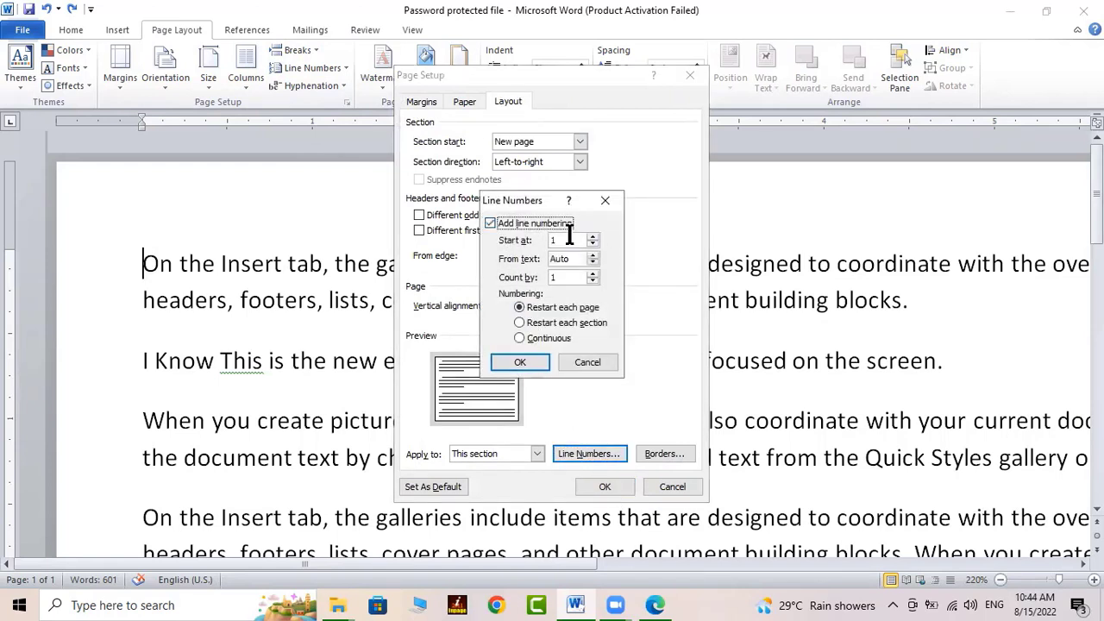
{"action": "left_click", "coordinate": [526, 362]}
{"action": "left_click", "coordinate": [604, 487]}
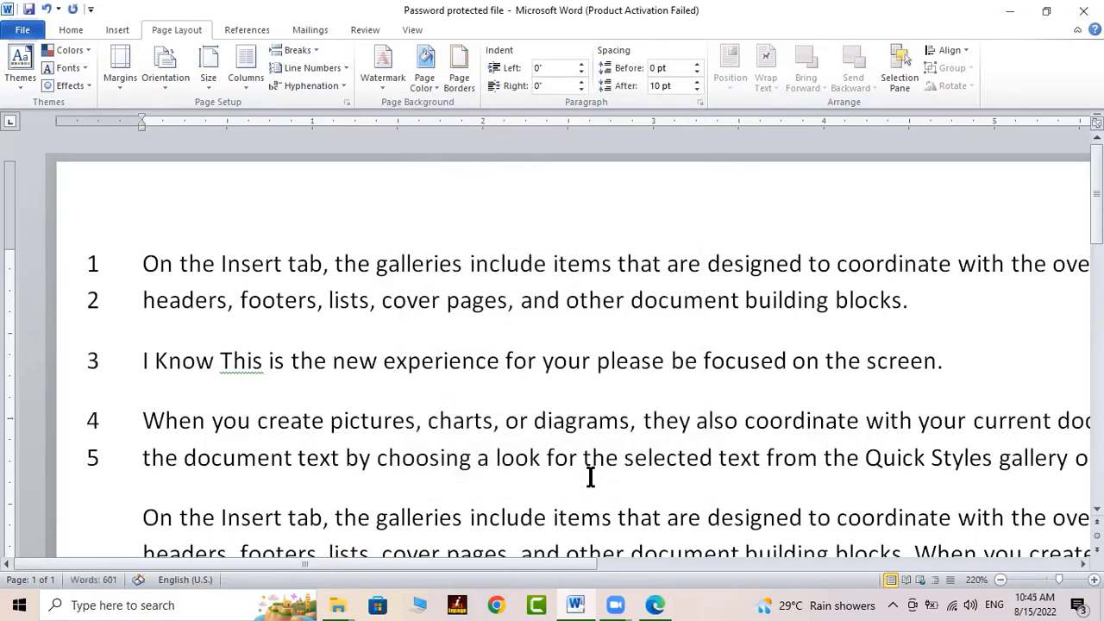
{"action": "scroll", "coordinate": [209, 470], "scroll_direction": "down", "scroll_amount": 6}
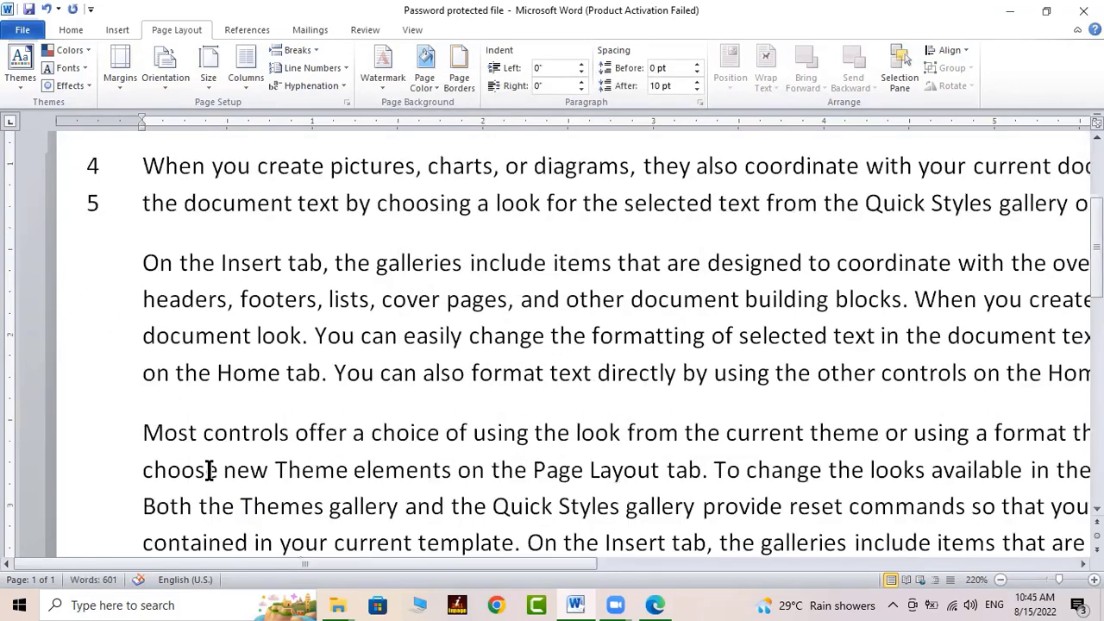
{"action": "scroll", "coordinate": [209, 470], "scroll_direction": "up", "scroll_amount": 2}
{"action": "key", "text": "ctrl+Home"}
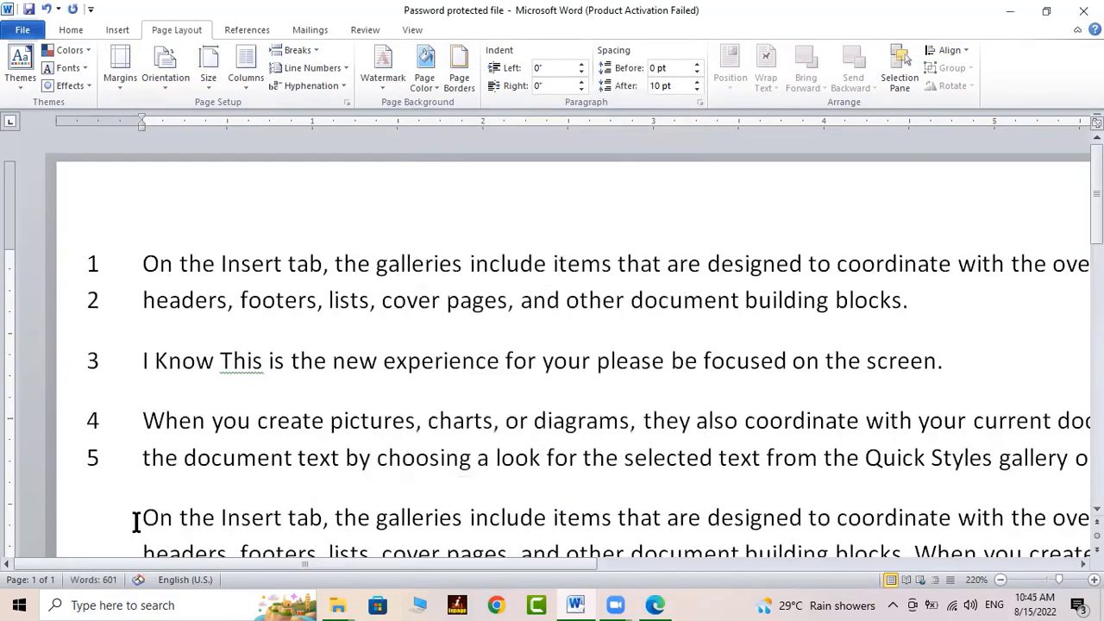
{"action": "scroll", "coordinate": [151, 524], "scroll_direction": "down", "scroll_amount": 3}
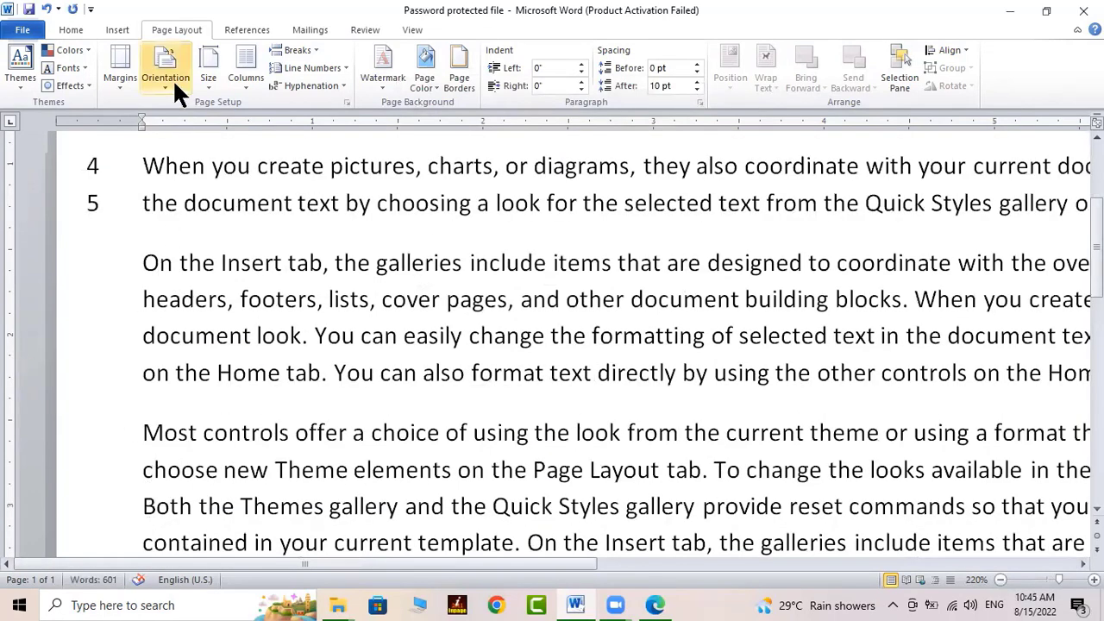
Change the line numbering from restart-each-page to Continuous
{"action": "left_click", "coordinate": [347, 101]}
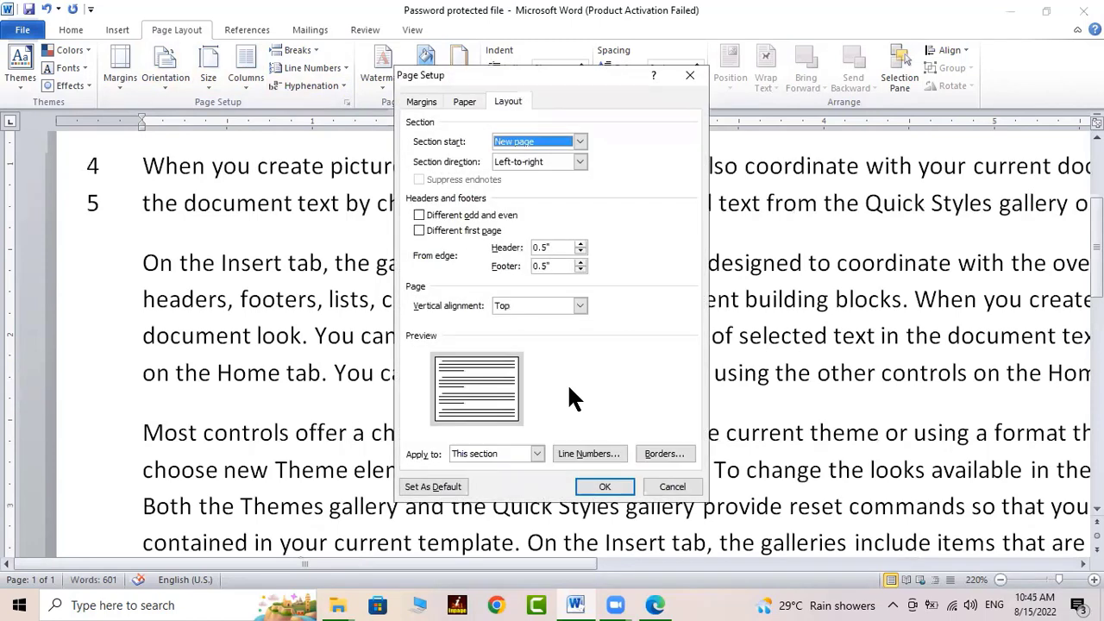
{"action": "left_click", "coordinate": [617, 455]}
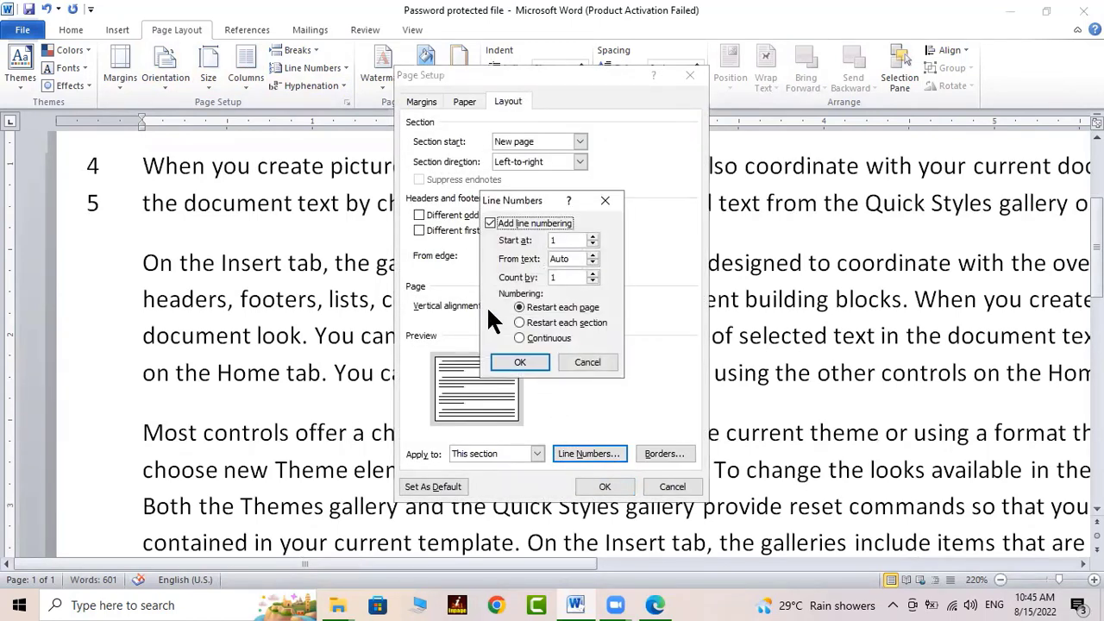
{"action": "left_click", "coordinate": [544, 339]}
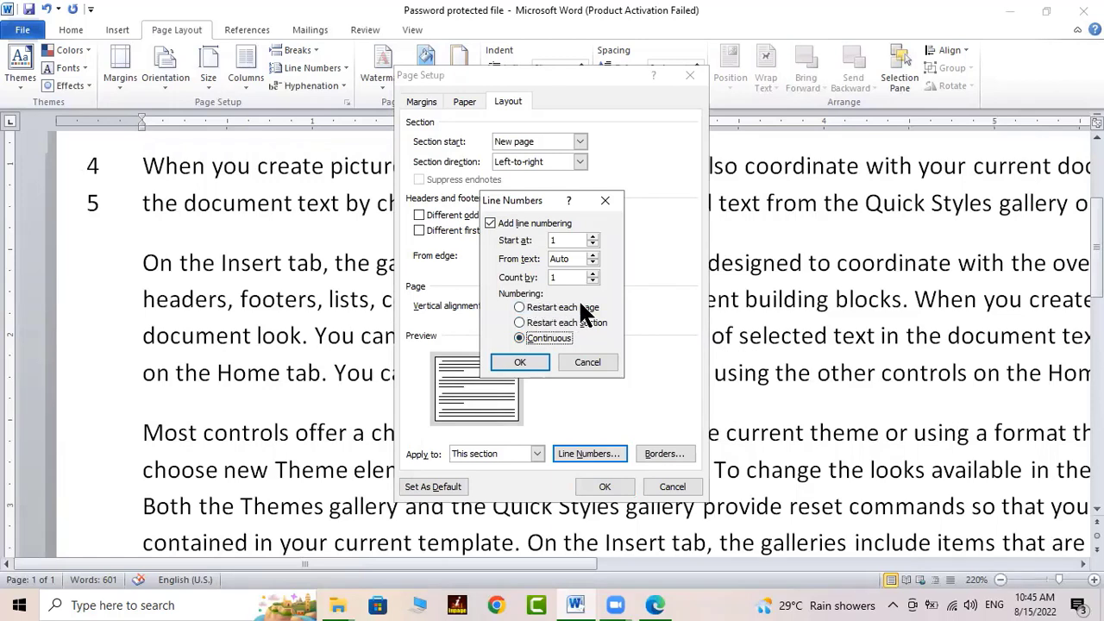
{"action": "left_click", "coordinate": [530, 361]}
{"action": "left_click", "coordinate": [599, 487]}
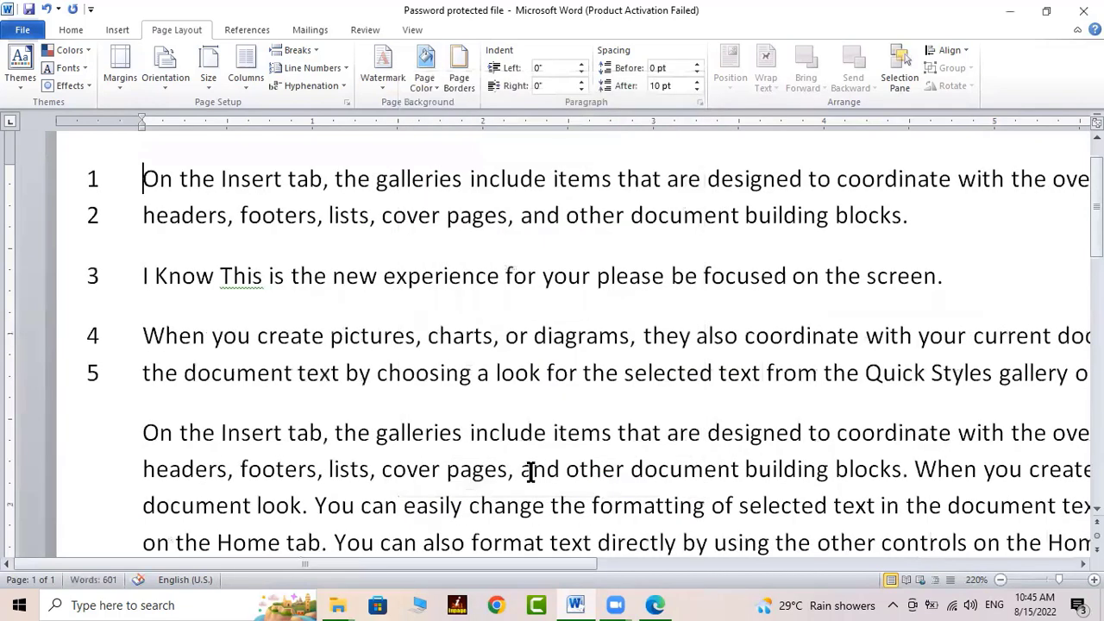
Insert an empty numbered line 6 after the fifth line ending 'Home tab.'
{"action": "left_click", "coordinate": [187, 422]}
{"action": "left_click", "coordinate": [665, 373]}
{"action": "scroll", "coordinate": [785, 466], "scroll_direction": "up", "scroll_amount": 1}
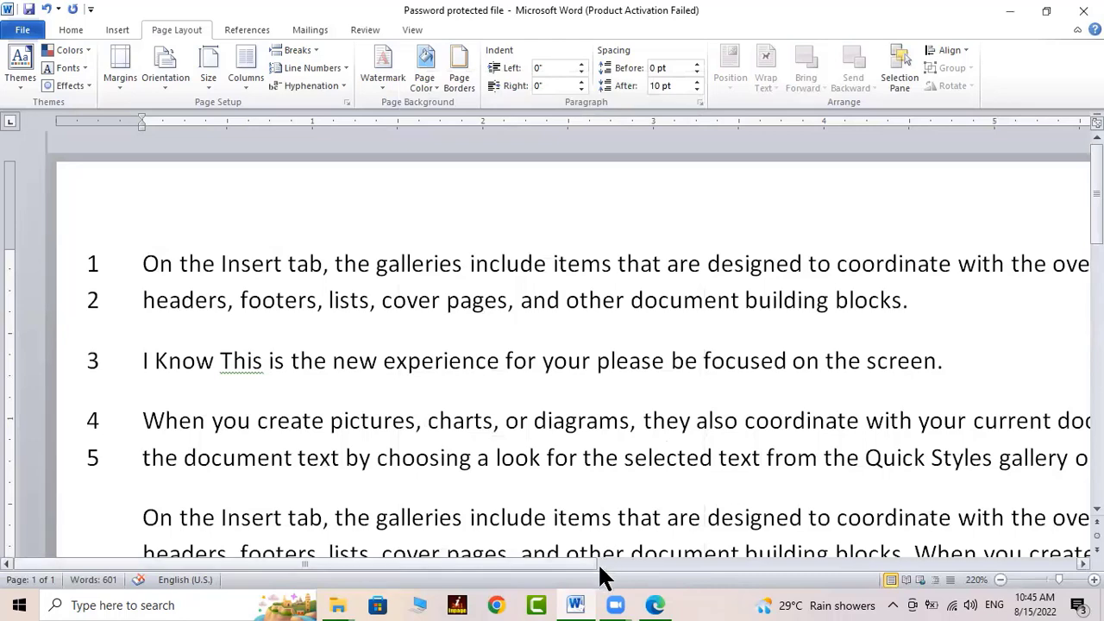
{"action": "left_click_drag", "start_coordinate": [599, 566], "coordinate": [868, 571]}
{"action": "left_click", "coordinate": [798, 471]}
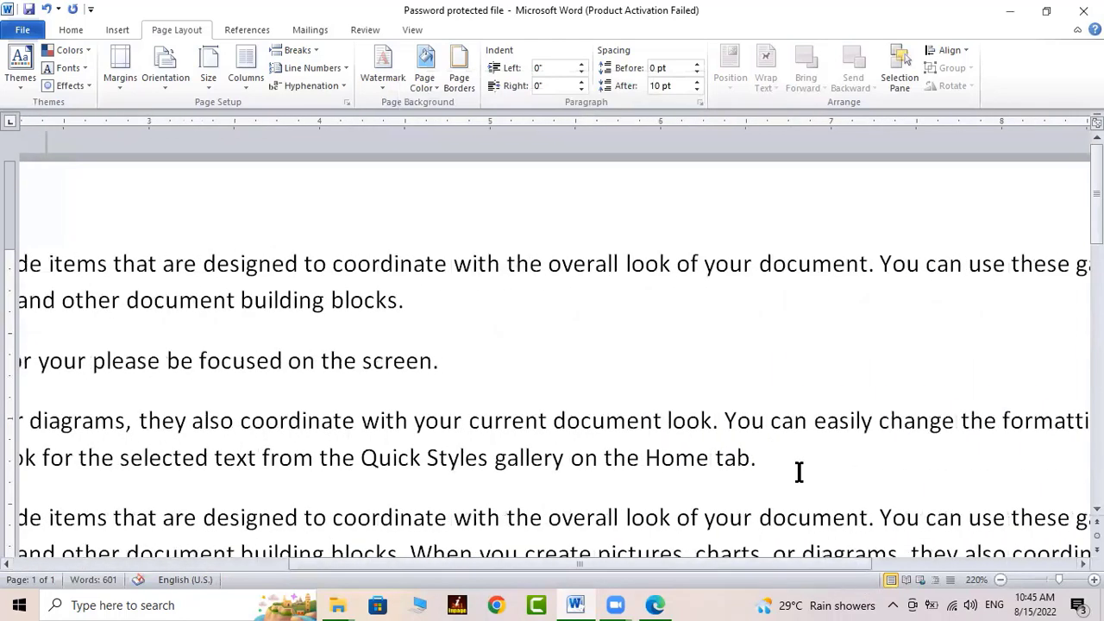
{"action": "key", "text": "Return"}
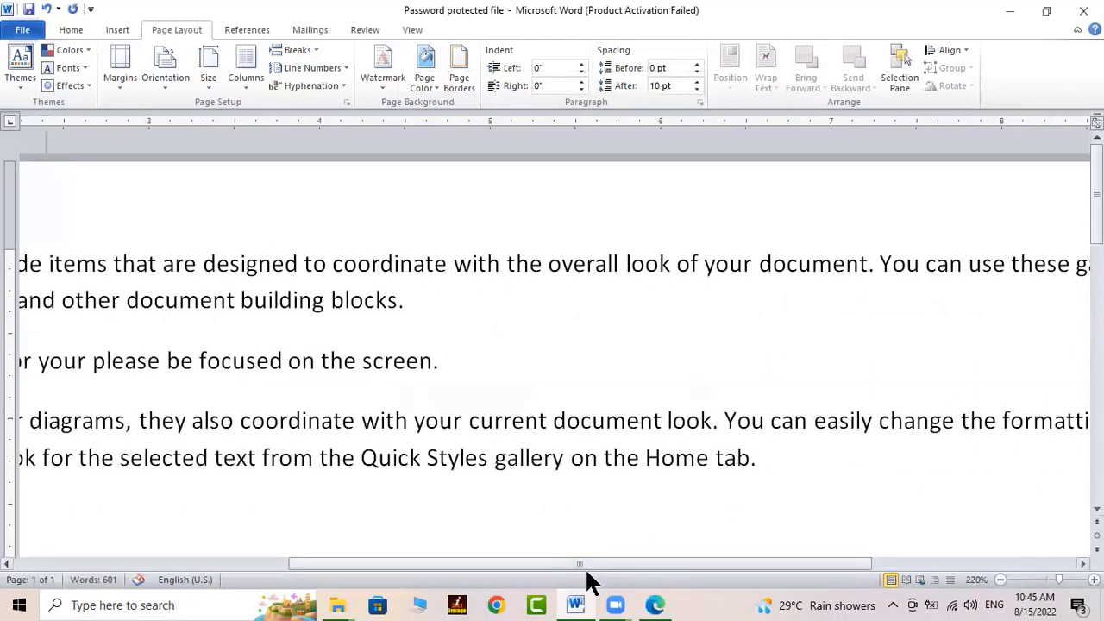
{"action": "left_click_drag", "start_coordinate": [585, 567], "coordinate": [291, 567]}
{"action": "left_click", "coordinate": [301, 509]}
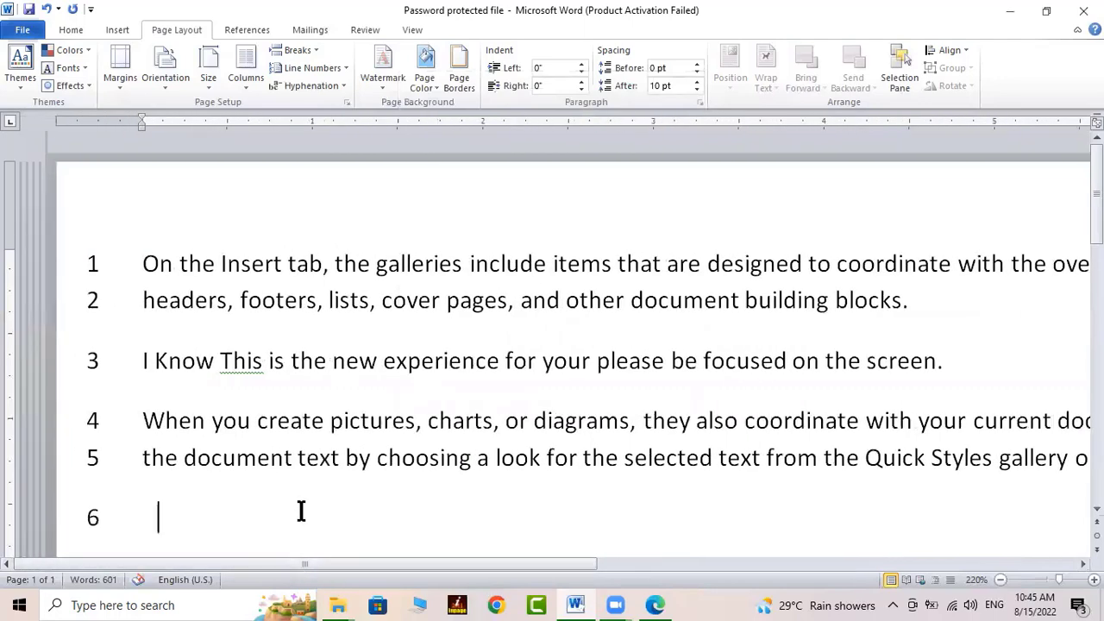
{"action": "scroll", "coordinate": [310, 521], "scroll_direction": "down", "scroll_amount": 5}
Add empty numbered lines 7 through 22, then select from line 1 down through the blank lines
{"action": "key", "text": "Return"}
{"action": "key", "text": "Return"}
{"action": "key", "text": "Return"}
{"action": "key", "text": "Return"}
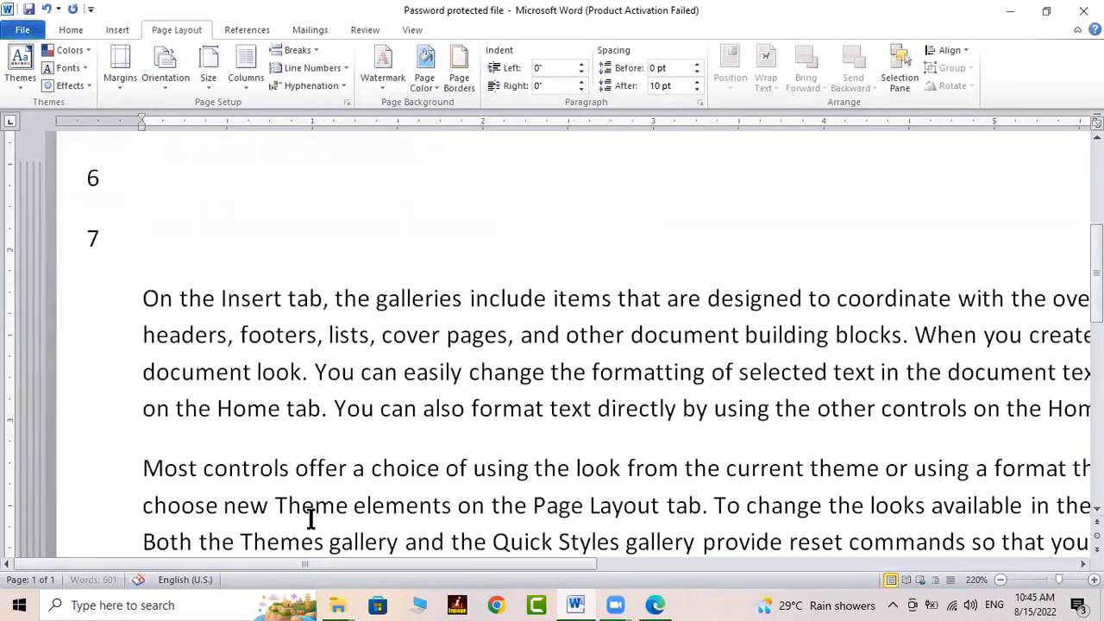
{"action": "key", "text": "Return"}
{"action": "key", "text": "Return"}
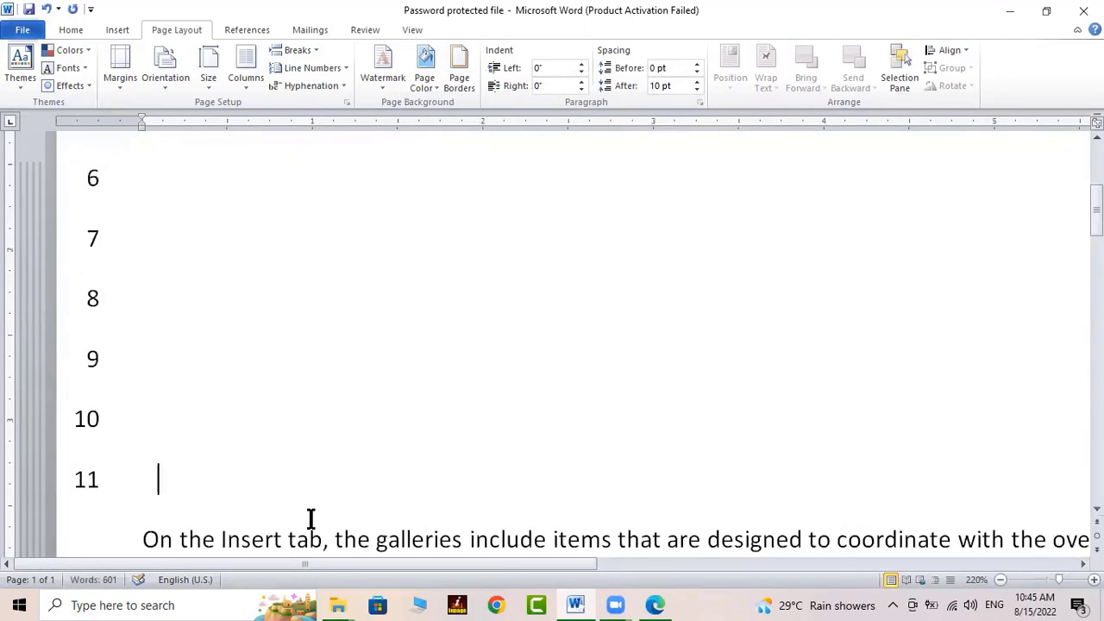
{"action": "key", "text": "Return"}
{"action": "scroll", "coordinate": [311, 519], "scroll_direction": "down", "scroll_amount": 4}
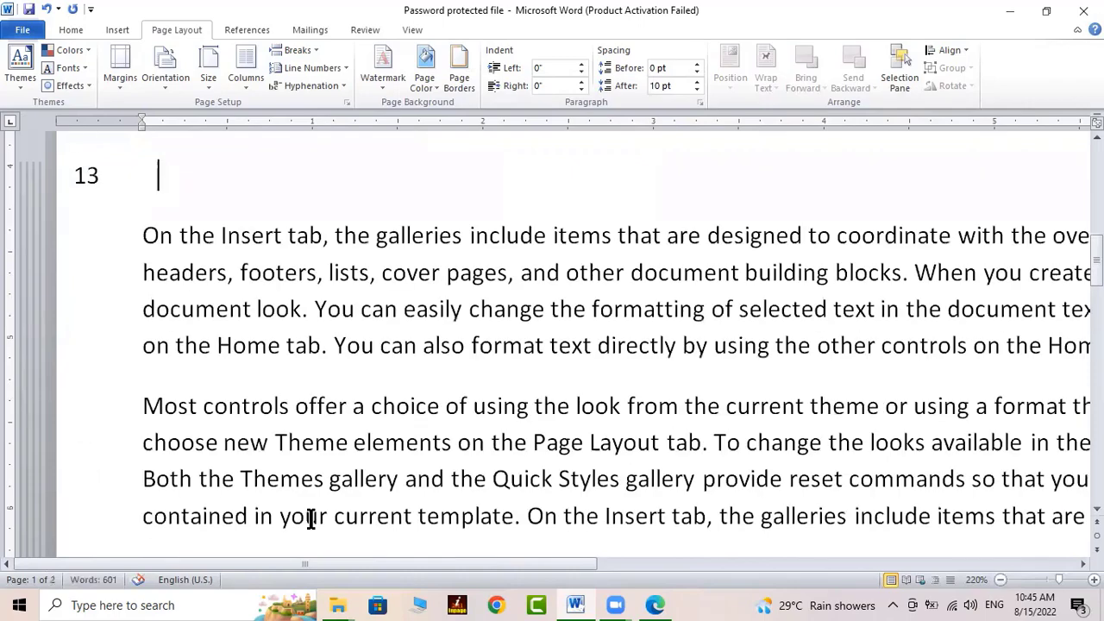
{"action": "key", "text": "Return"}
{"action": "key", "text": "Return"}
{"action": "key", "text": "Return"}
{"action": "key", "text": "Return"}
{"action": "key", "text": "Return"}
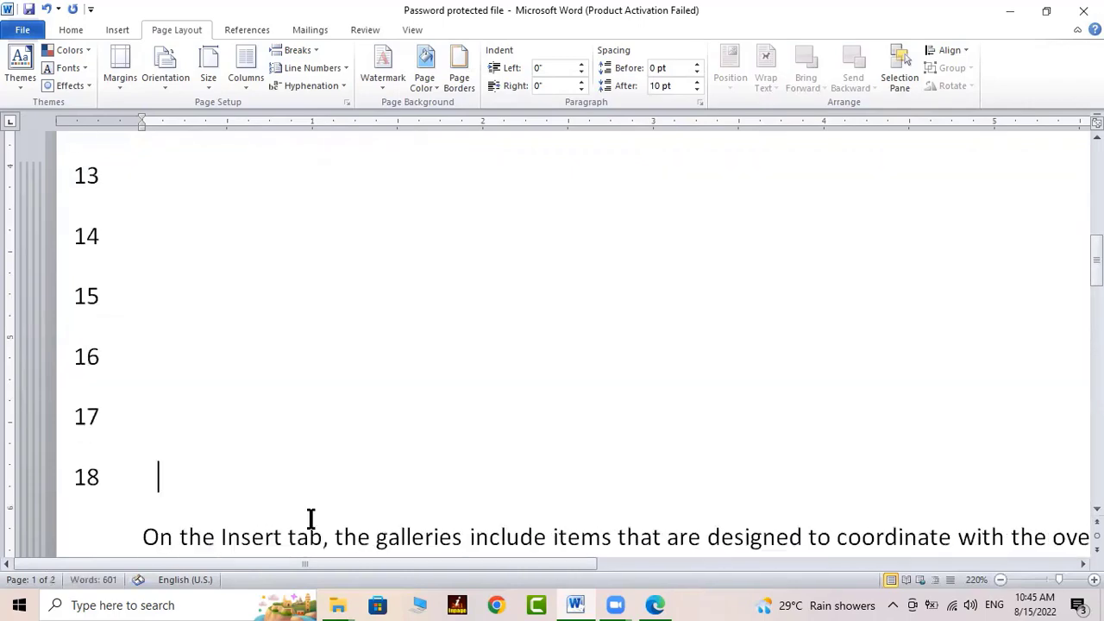
{"action": "scroll", "coordinate": [684, 423], "scroll_direction": "down", "scroll_amount": 3}
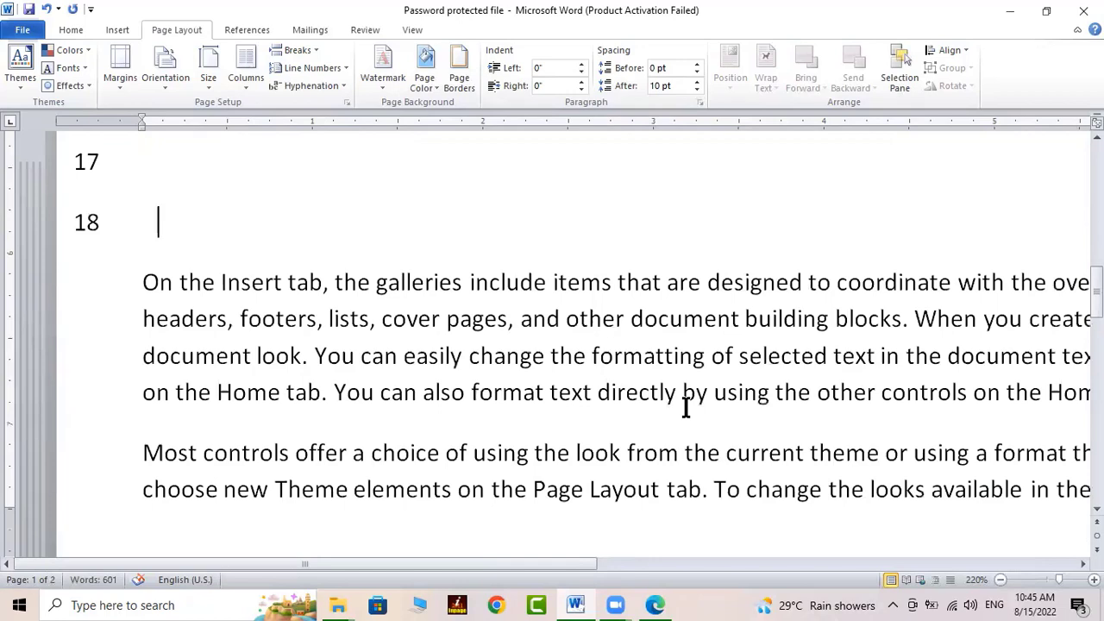
{"action": "key", "text": "Return"}
{"action": "key", "text": "Return"}
{"action": "key", "text": "Return"}
{"action": "key", "text": "Return"}
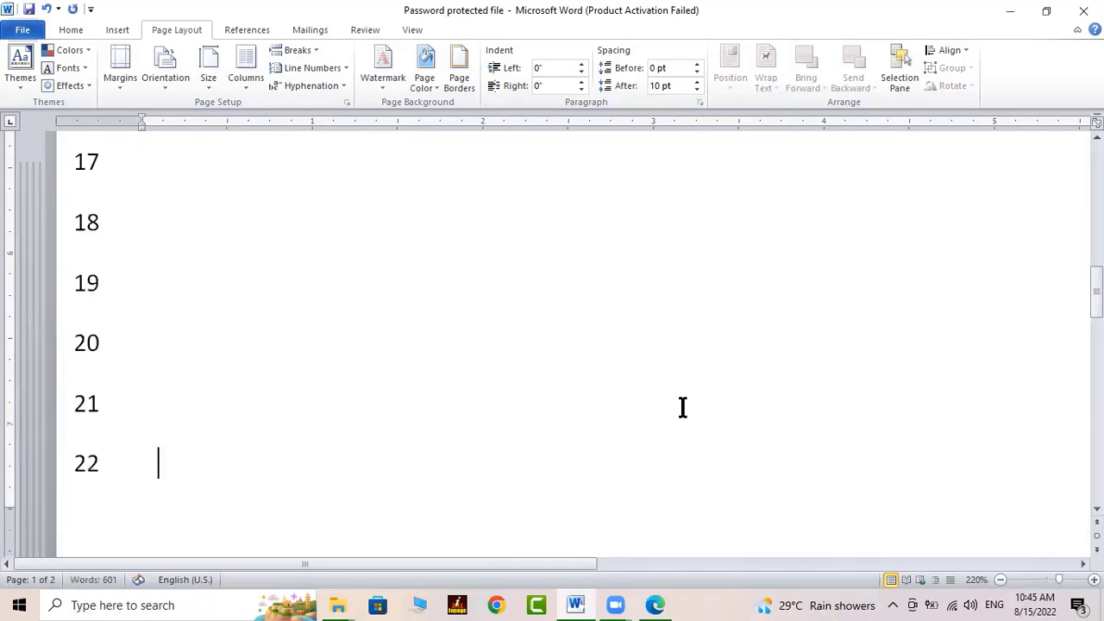
{"action": "scroll", "coordinate": [482, 448], "scroll_direction": "up", "scroll_amount": 12}
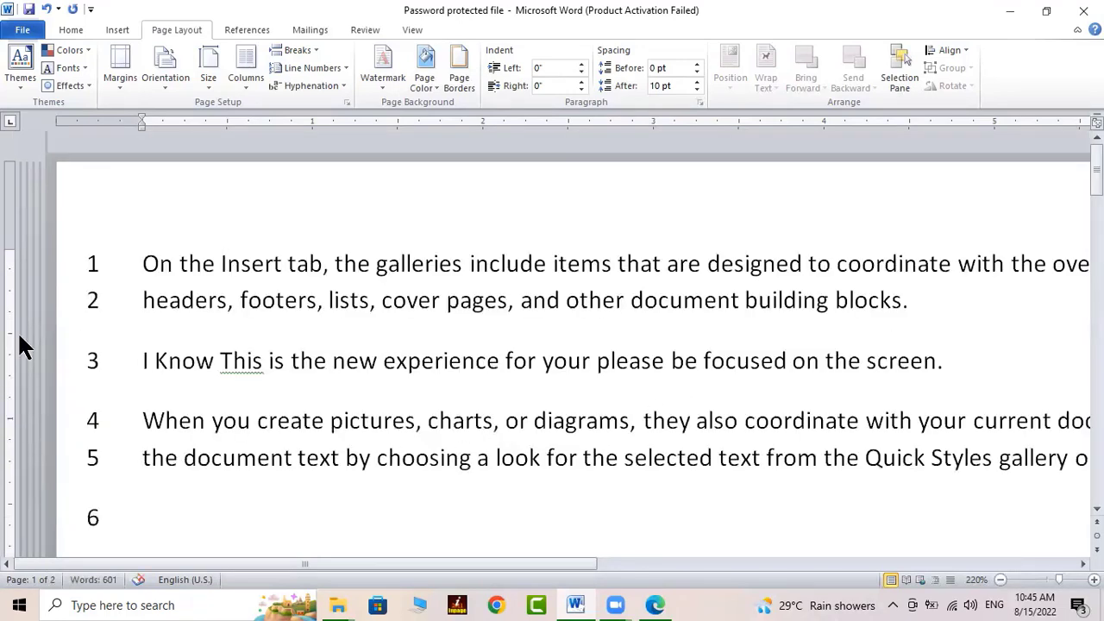
{"action": "left_click_drag", "start_coordinate": [132, 254], "coordinate": [239, 345]}
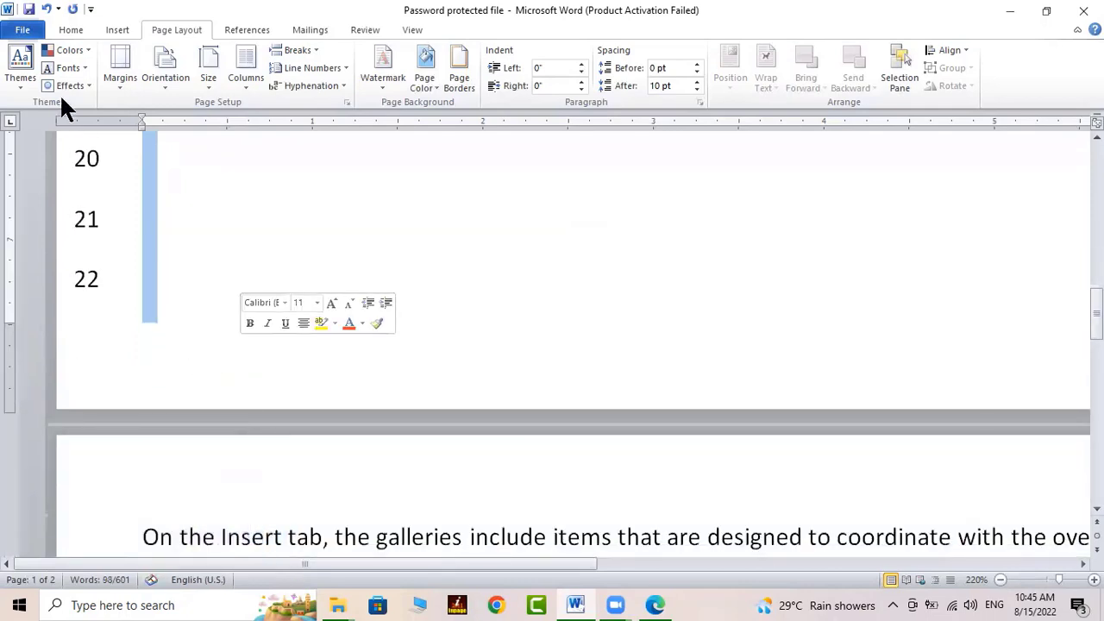
Give the selected lines 1.0 line spacing and remove the space after each paragraph
{"action": "left_click", "coordinate": [71, 30]}
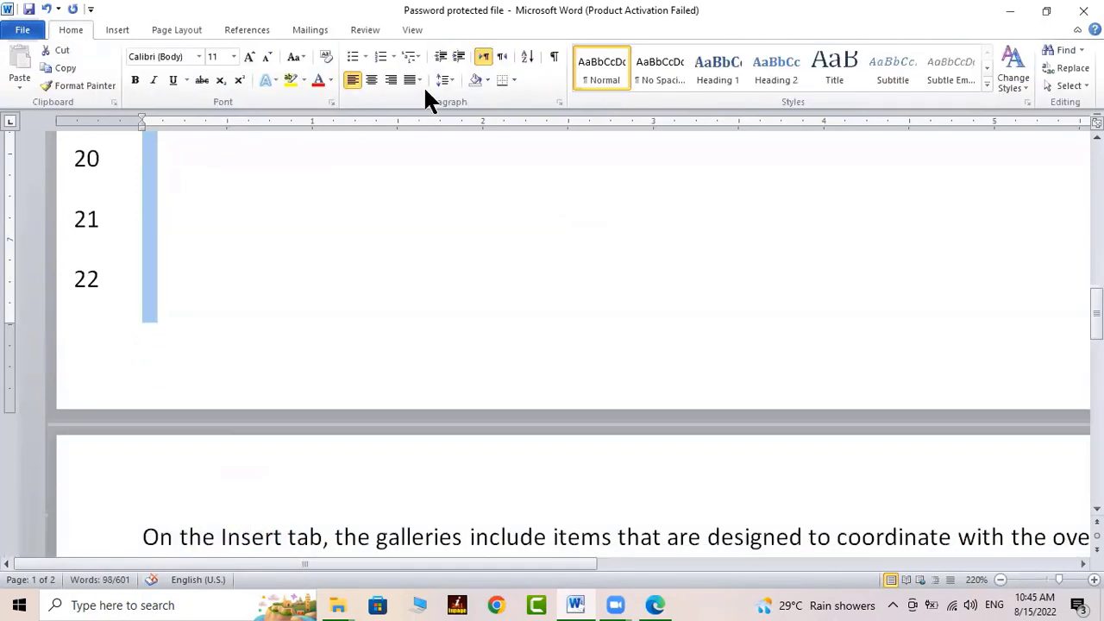
{"action": "left_click", "coordinate": [450, 76]}
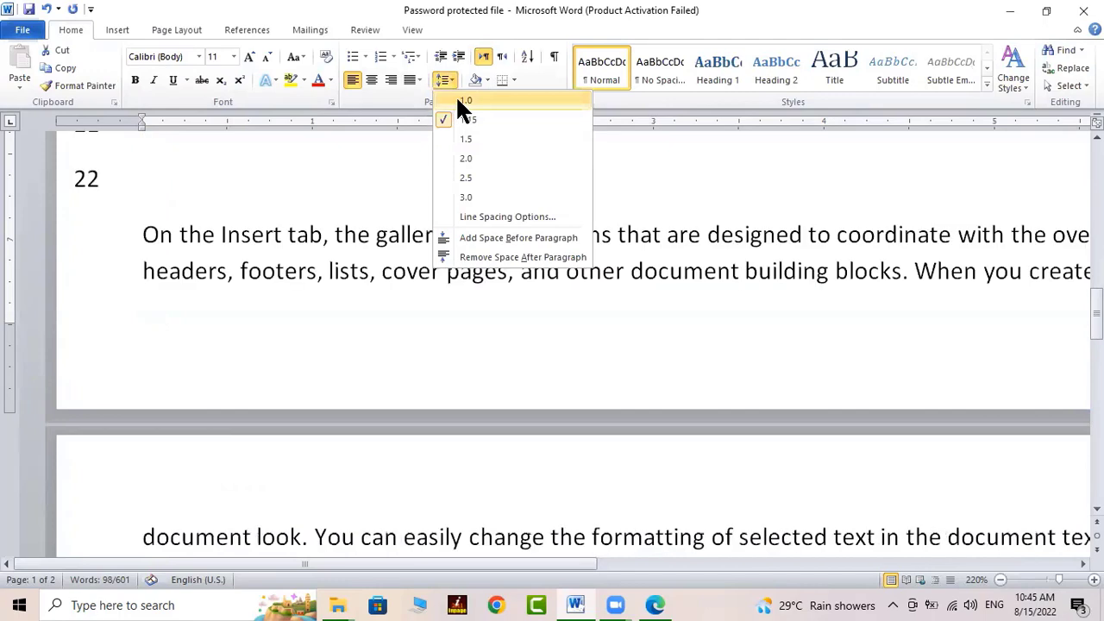
{"action": "left_click", "coordinate": [455, 98]}
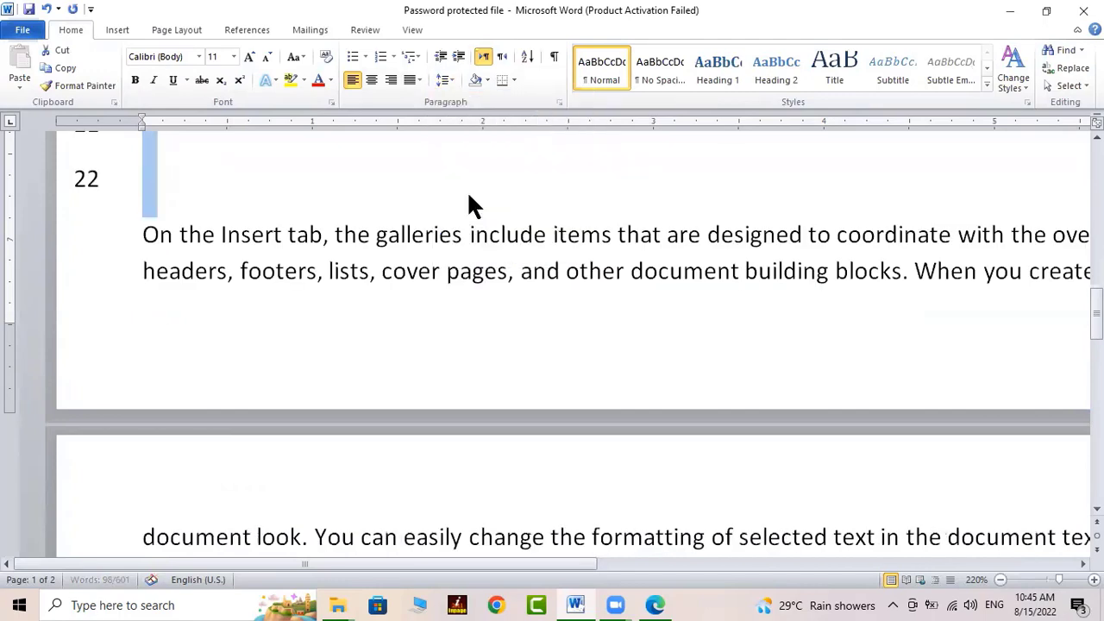
{"action": "left_click", "coordinate": [454, 76]}
{"action": "left_click", "coordinate": [489, 253]}
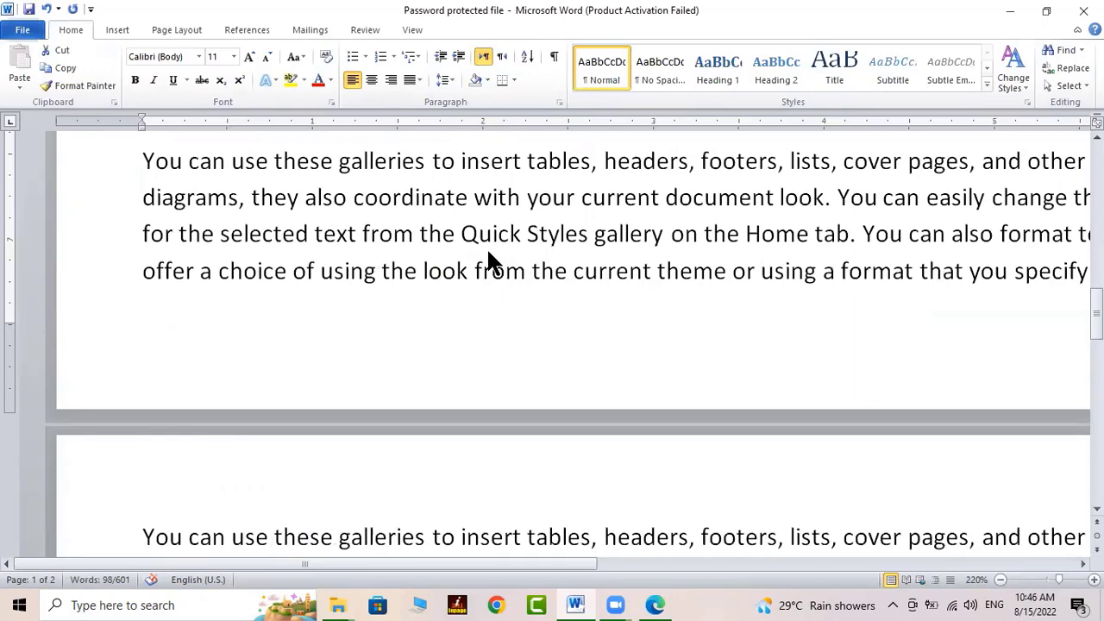
{"action": "left_click", "coordinate": [165, 269]}
Add empty lines 23 to 26 and remove paragraph spacing after them and the next paragraph
{"action": "scroll", "coordinate": [166, 271], "scroll_direction": "up", "scroll_amount": 5}
{"action": "scroll", "coordinate": [167, 271], "scroll_direction": "down", "scroll_amount": 2}
{"action": "left_click", "coordinate": [159, 227]}
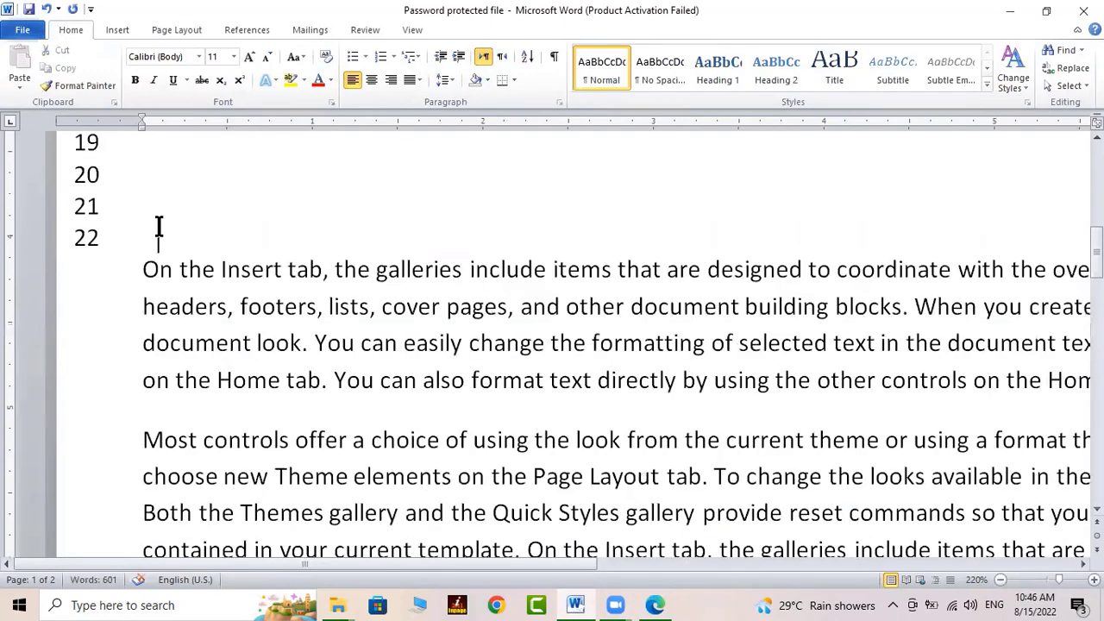
{"action": "key", "text": "Return"}
{"action": "key", "text": "Return"}
{"action": "key", "text": "Return"}
{"action": "key", "text": "Return"}
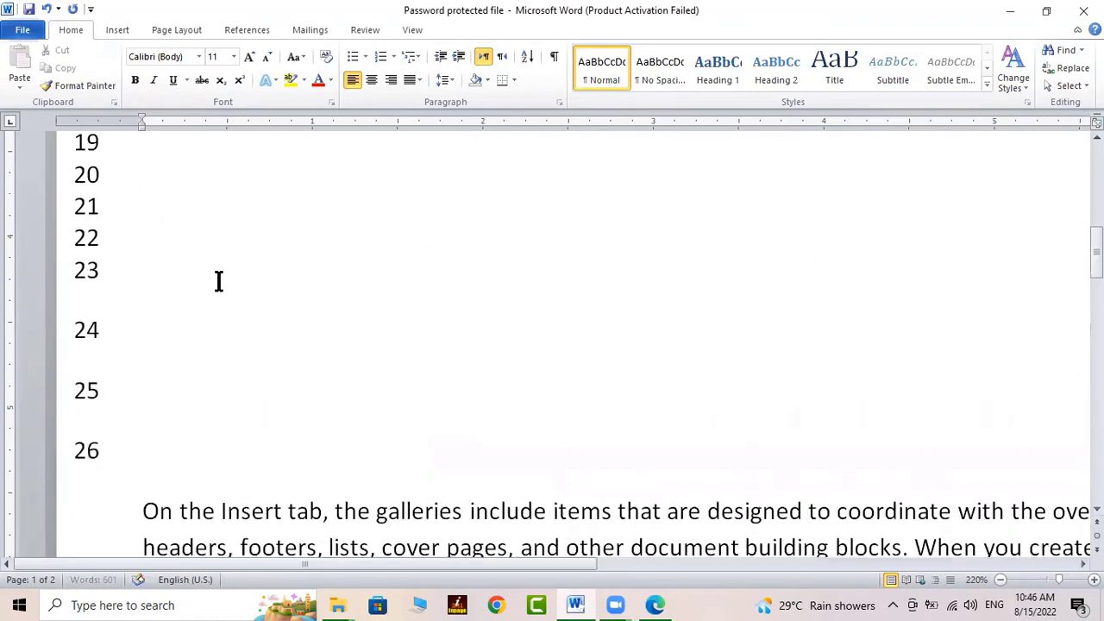
{"action": "left_click_drag", "start_coordinate": [213, 264], "coordinate": [282, 476]}
{"action": "left_click", "coordinate": [441, 78]}
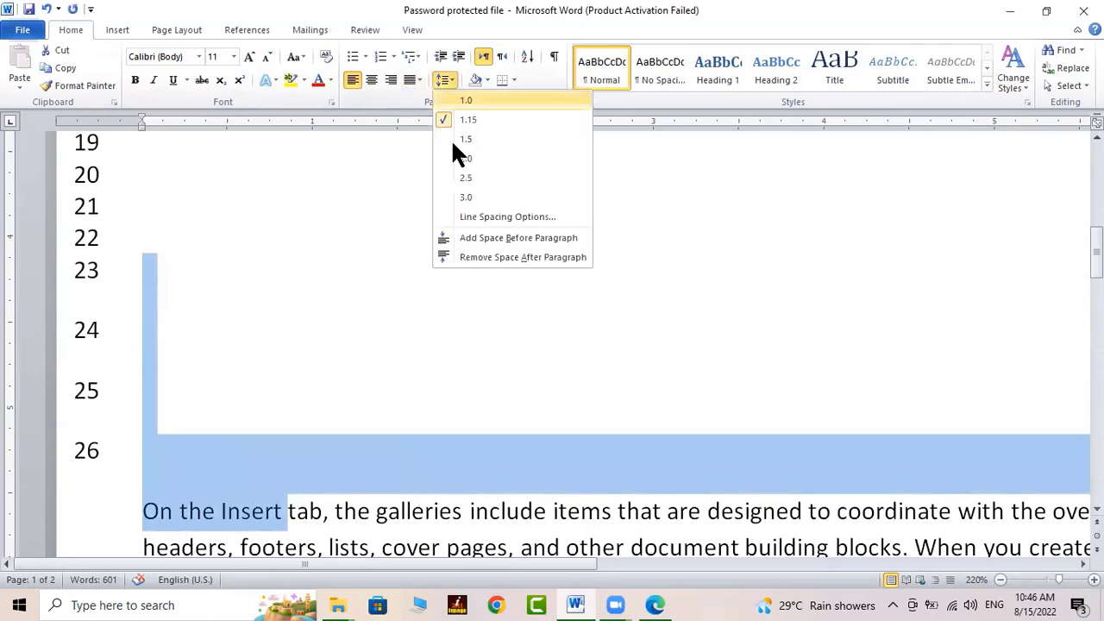
{"action": "left_click", "coordinate": [489, 254]}
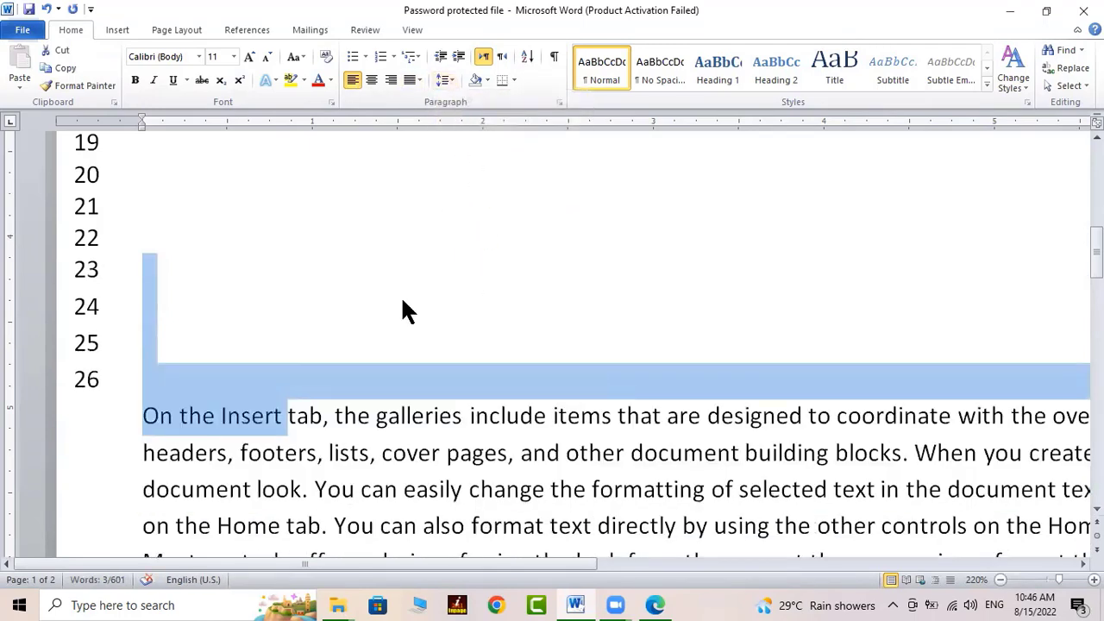
Add more empty numbered lines up to line 37, then select the whole first line
{"action": "left_click", "coordinate": [385, 344]}
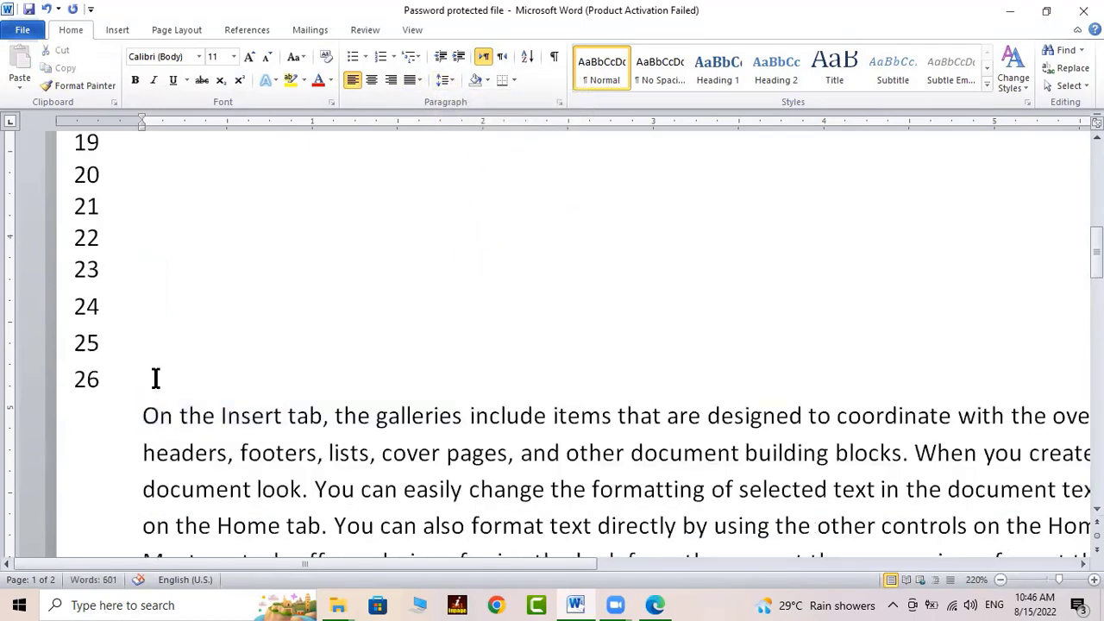
{"action": "key", "text": "Return"}
{"action": "key", "text": "Return"}
{"action": "key", "text": "Return"}
{"action": "key", "text": "Return"}
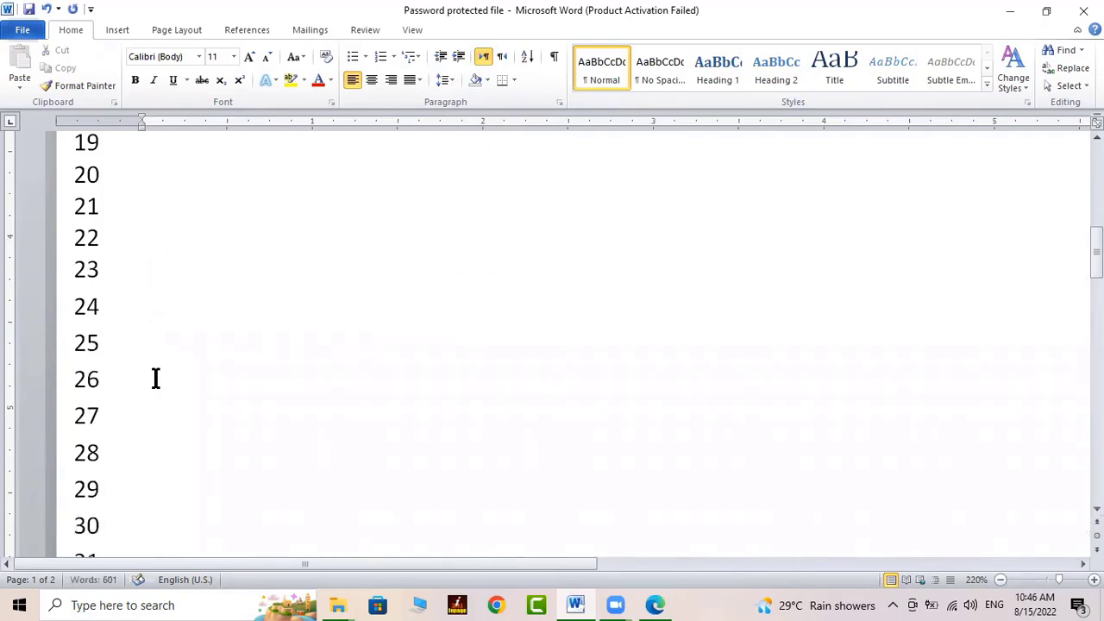
{"action": "scroll", "coordinate": [129, 272], "scroll_direction": "down", "scroll_amount": 3}
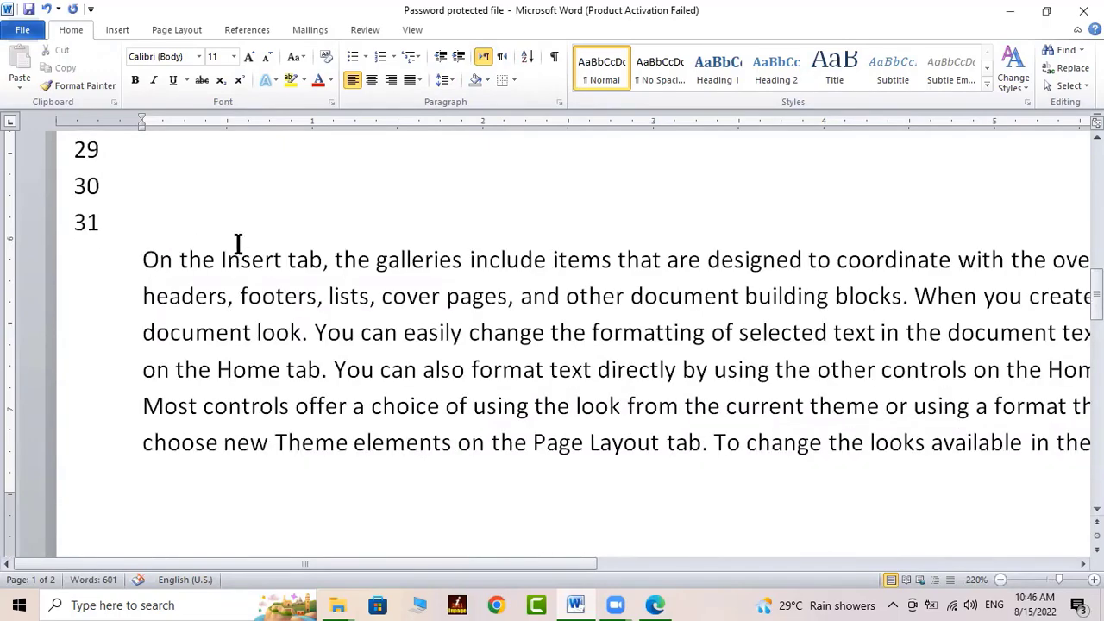
{"action": "key", "text": "Return"}
{"action": "key", "text": "Return"}
{"action": "key", "text": "Return"}
{"action": "key", "text": "Return"}
{"action": "key", "text": "Return"}
{"action": "key", "text": "Return"}
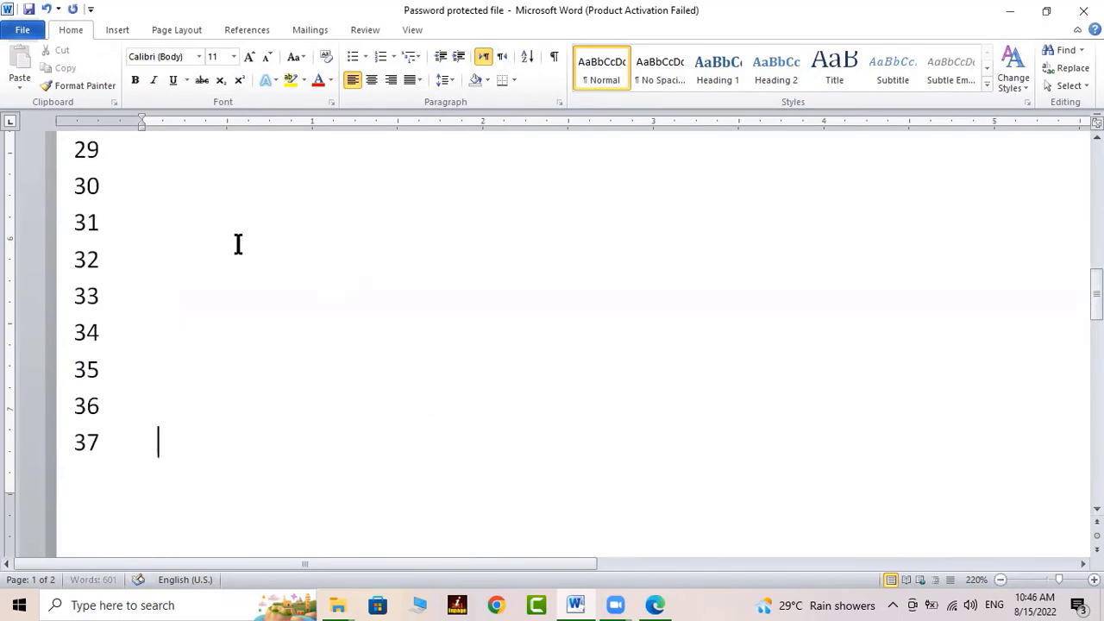
{"action": "scroll", "coordinate": [239, 246], "scroll_direction": "up", "scroll_amount": 5}
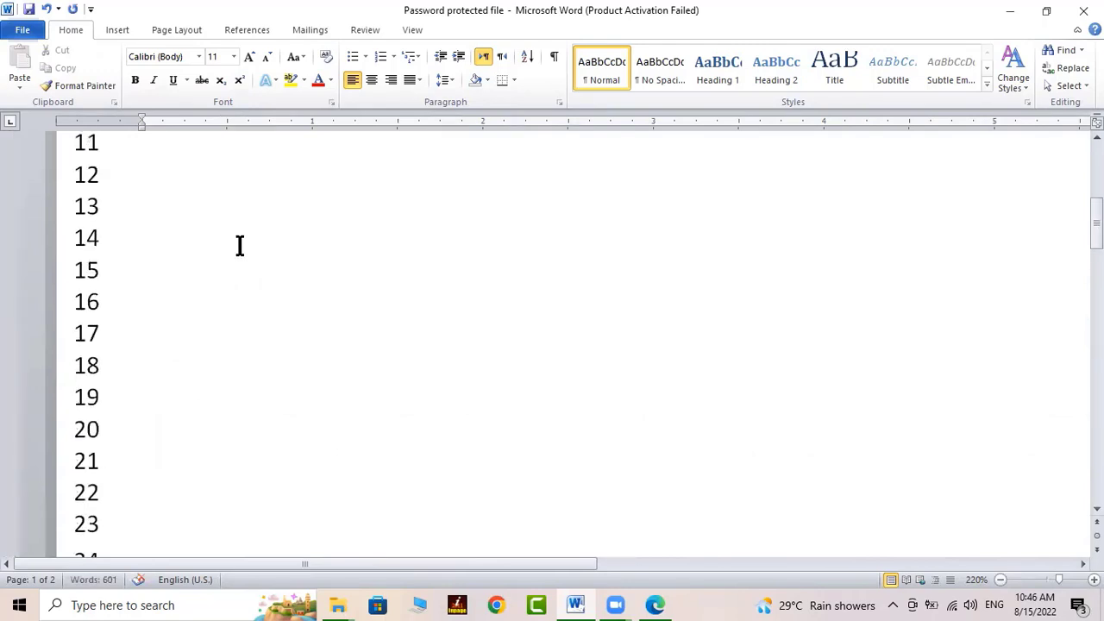
{"action": "scroll", "coordinate": [239, 245], "scroll_direction": "up", "scroll_amount": 3}
{"action": "left_click", "coordinate": [121, 264]}
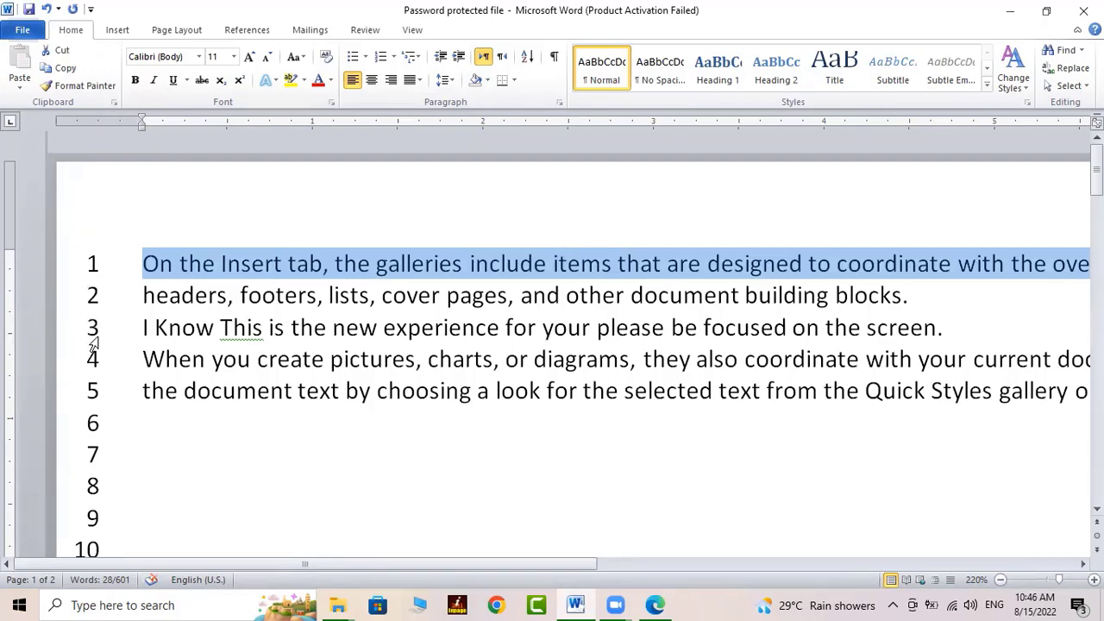
Zoom the page out to 110% so whole lines fit, then open the Font dialog for the first line
{"action": "scroll", "coordinate": [227, 431], "scroll_direction": "down", "scroll_amount": 5}
{"action": "left_click_drag", "start_coordinate": [301, 565], "coordinate": [907, 527]}
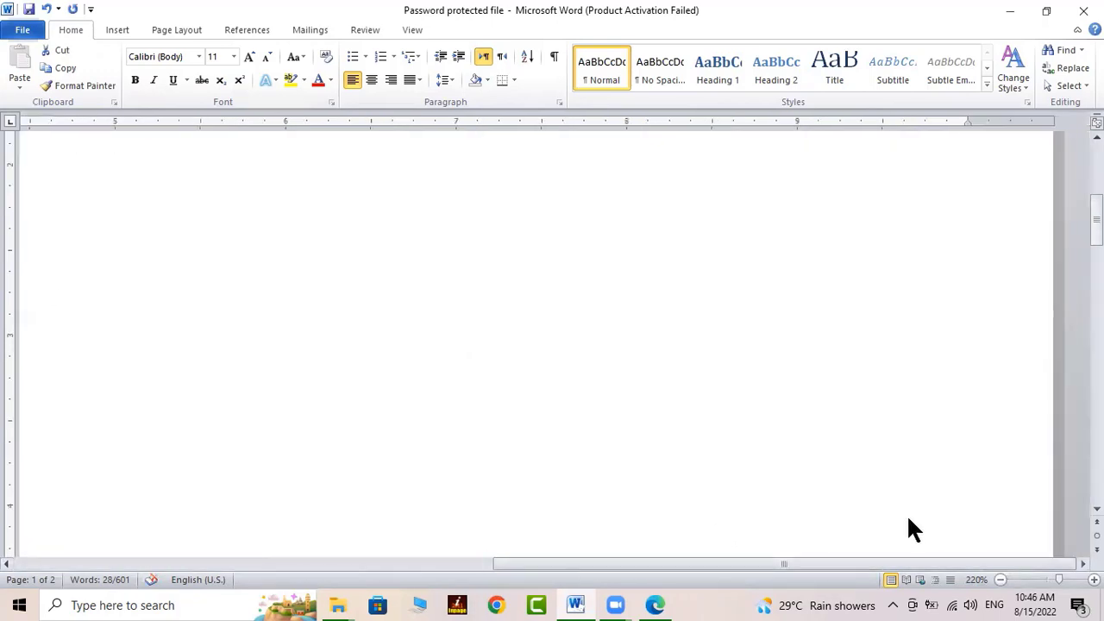
{"action": "scroll", "coordinate": [982, 222], "scroll_direction": "up", "scroll_amount": 5}
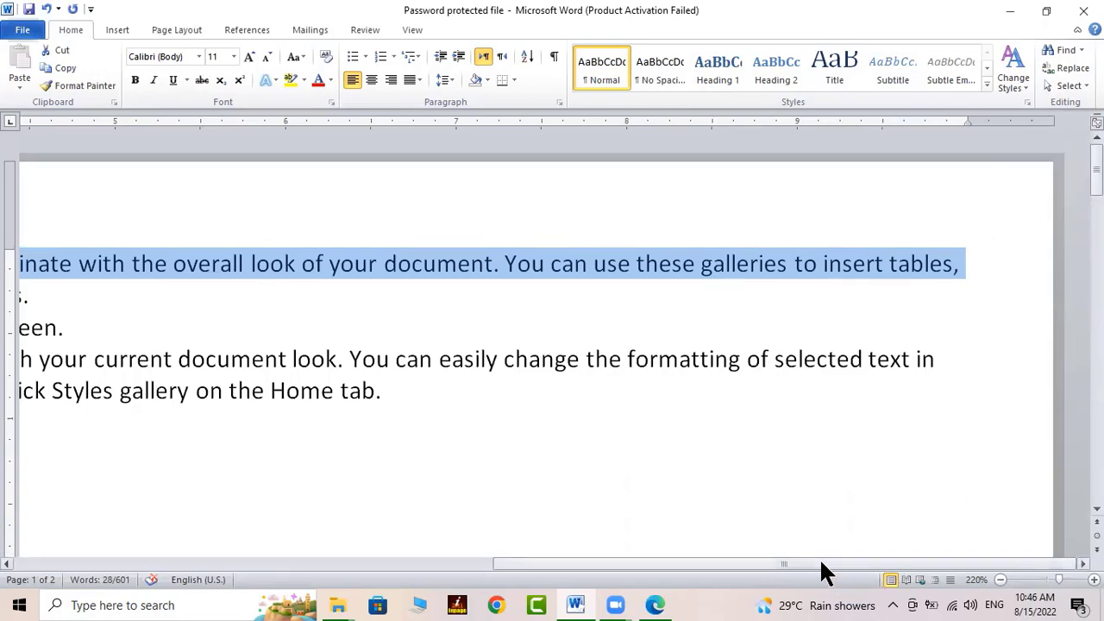
{"action": "left_click_drag", "start_coordinate": [820, 570], "coordinate": [529, 592]}
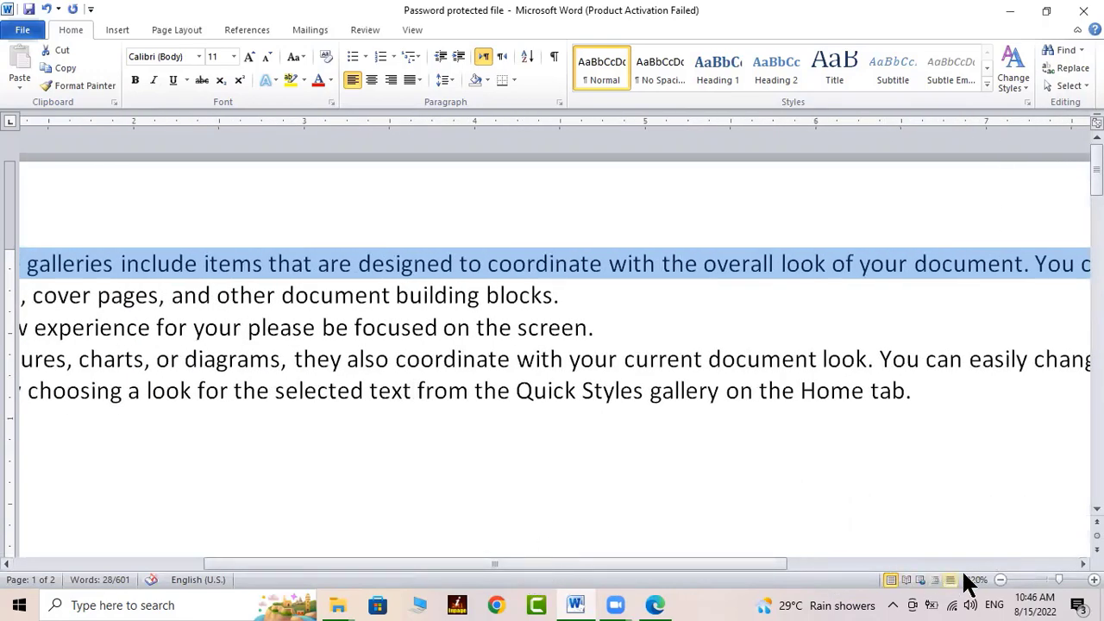
{"action": "left_click", "coordinate": [1001, 580]}
{"action": "left_click", "coordinate": [1001, 579]}
{"action": "left_click", "coordinate": [1000, 580]}
{"action": "left_click", "coordinate": [1001, 580]}
{"action": "left_click", "coordinate": [1001, 580]}
{"action": "left_click", "coordinate": [1001, 580]}
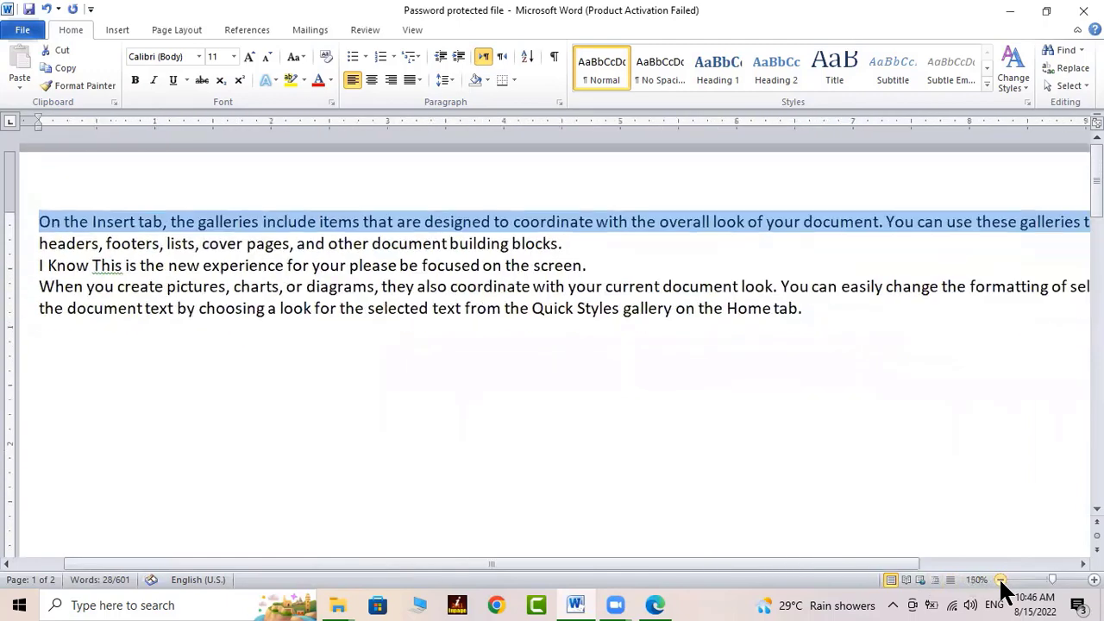
{"action": "left_click", "coordinate": [1001, 579]}
{"action": "left_click", "coordinate": [1001, 580]}
{"action": "left_click", "coordinate": [1001, 579]}
{"action": "left_click", "coordinate": [1001, 580]}
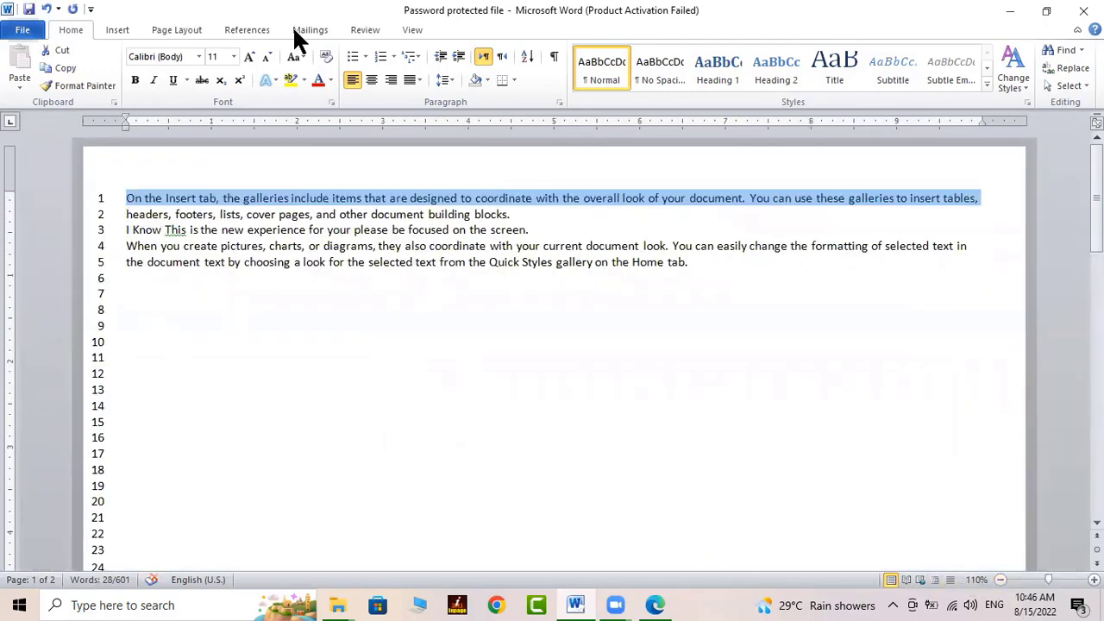
{"action": "left_click", "coordinate": [331, 102]}
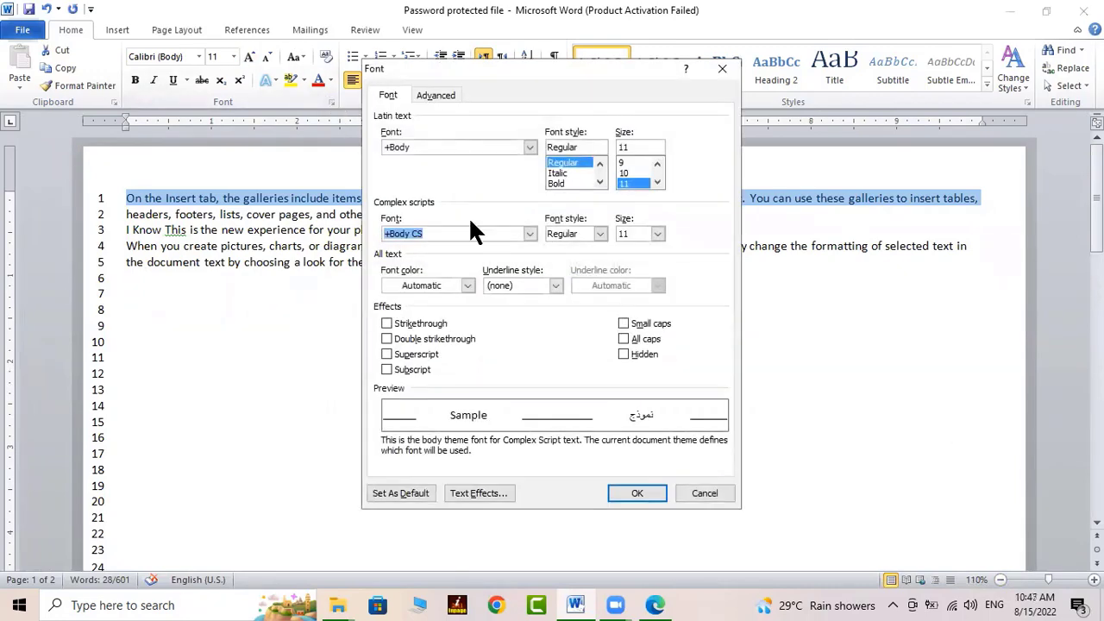
Cancel the Font dialog and uncheck Add line numbering in Page Setup's Line Numbers options
{"action": "left_click", "coordinate": [705, 493]}
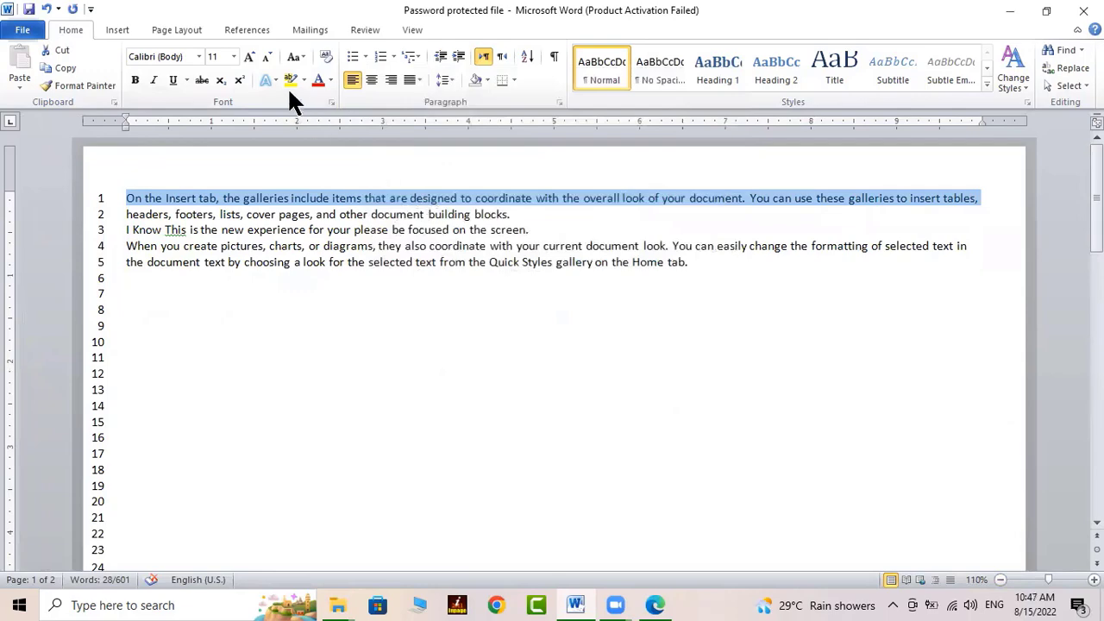
{"action": "left_click", "coordinate": [203, 25]}
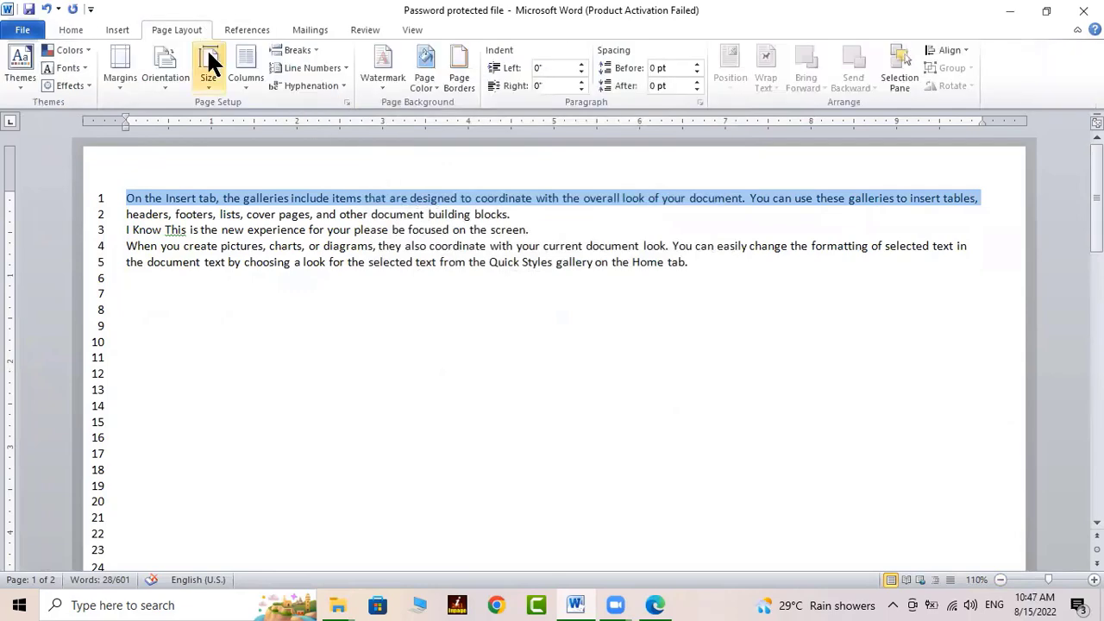
{"action": "left_click", "coordinate": [345, 102]}
{"action": "left_click", "coordinate": [569, 454]}
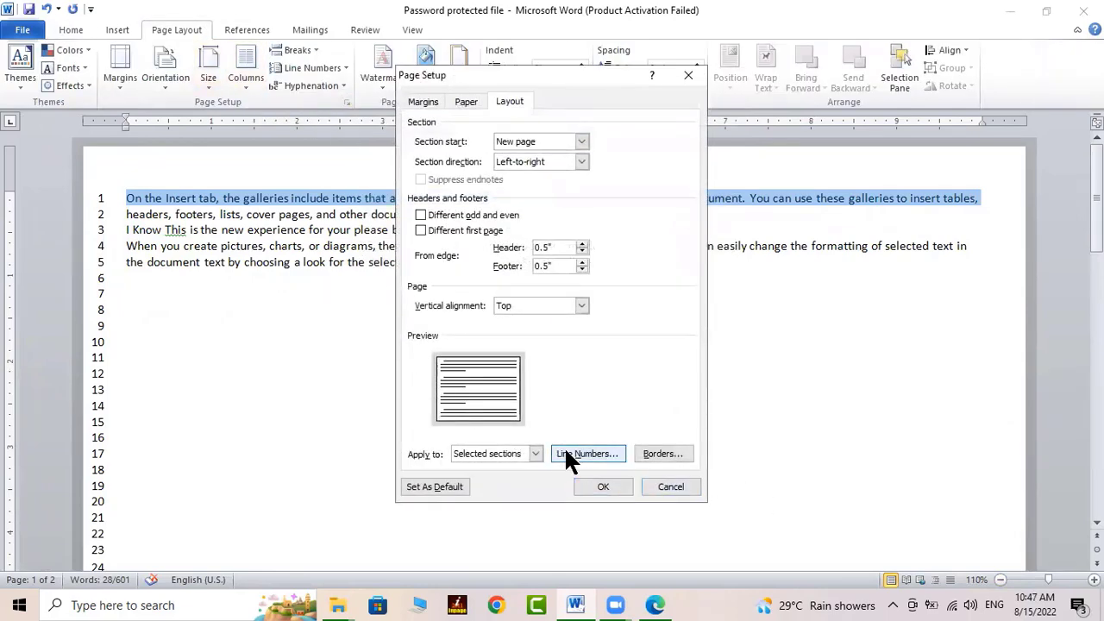
{"action": "left_click", "coordinate": [509, 226]}
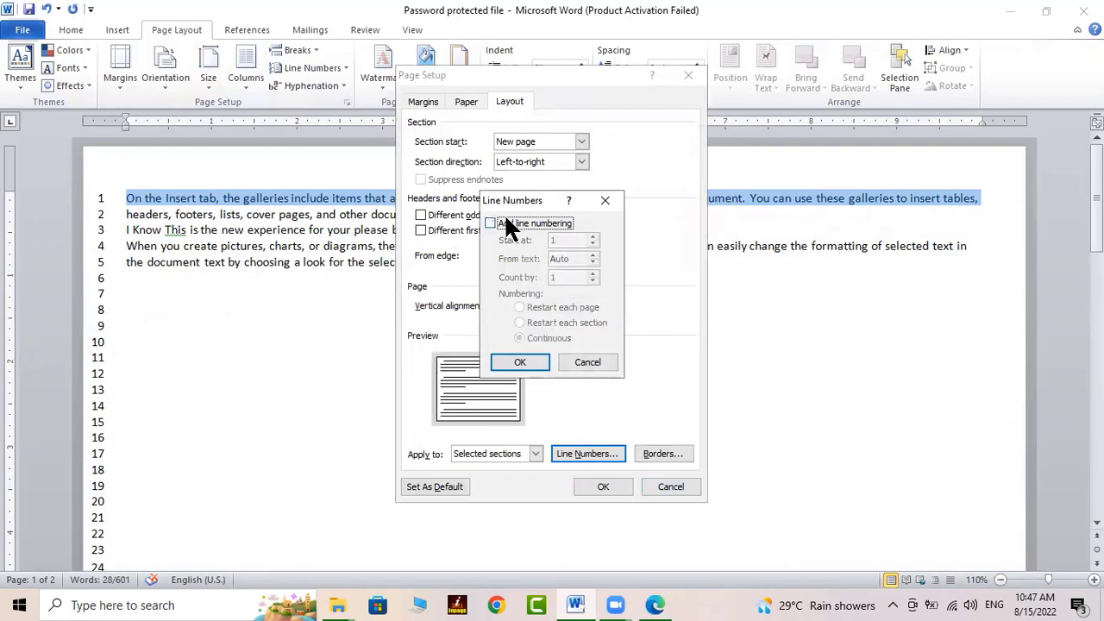
{"action": "left_click", "coordinate": [522, 362]}
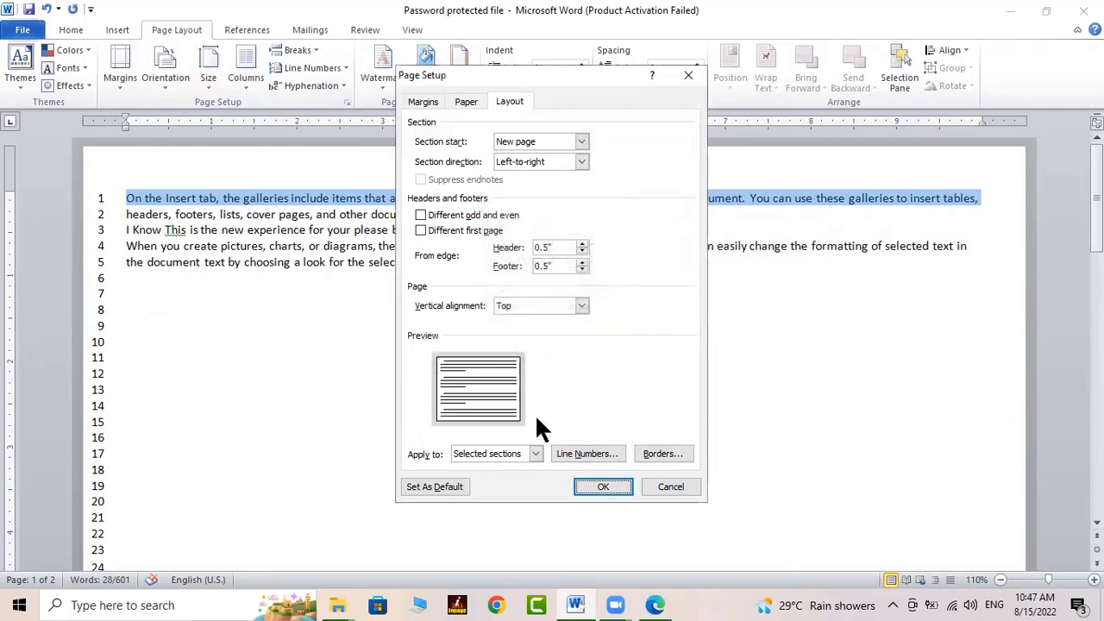
{"action": "left_click", "coordinate": [592, 486]}
{"action": "left_click", "coordinate": [322, 341]}
{"action": "key", "text": "Up"}
{"action": "key", "text": "Up"}
{"action": "key", "text": "Up"}
{"action": "key", "text": "Up"}
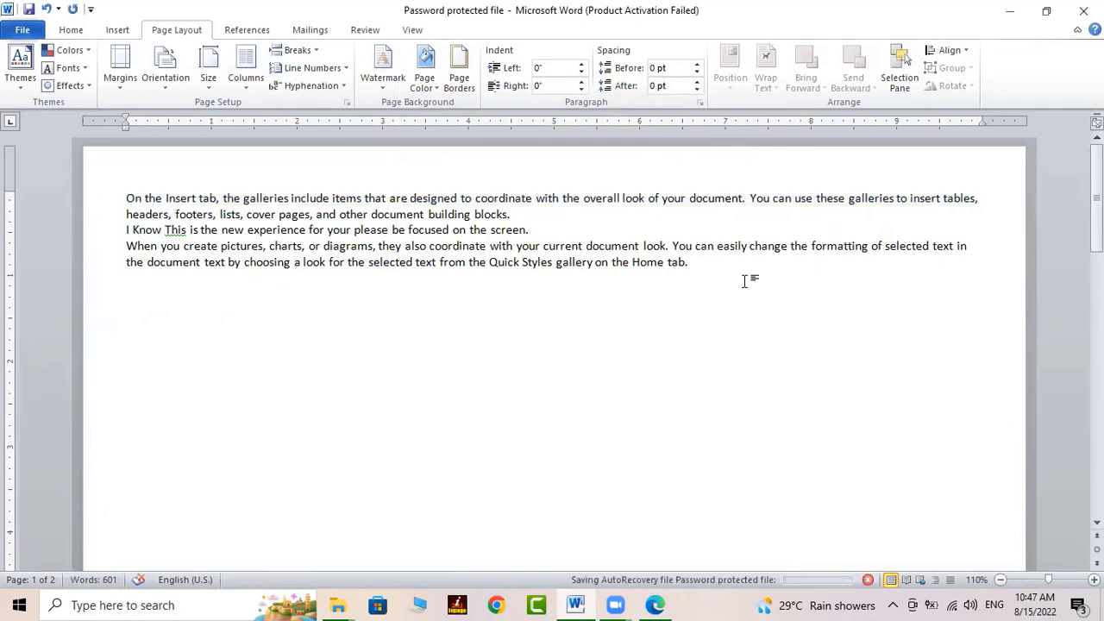
Delete the blank lines and trailing space after 'Home tab.' so 'On the Insert tab' follows directly
{"action": "scroll", "coordinate": [743, 281], "scroll_direction": "down", "scroll_amount": 15}
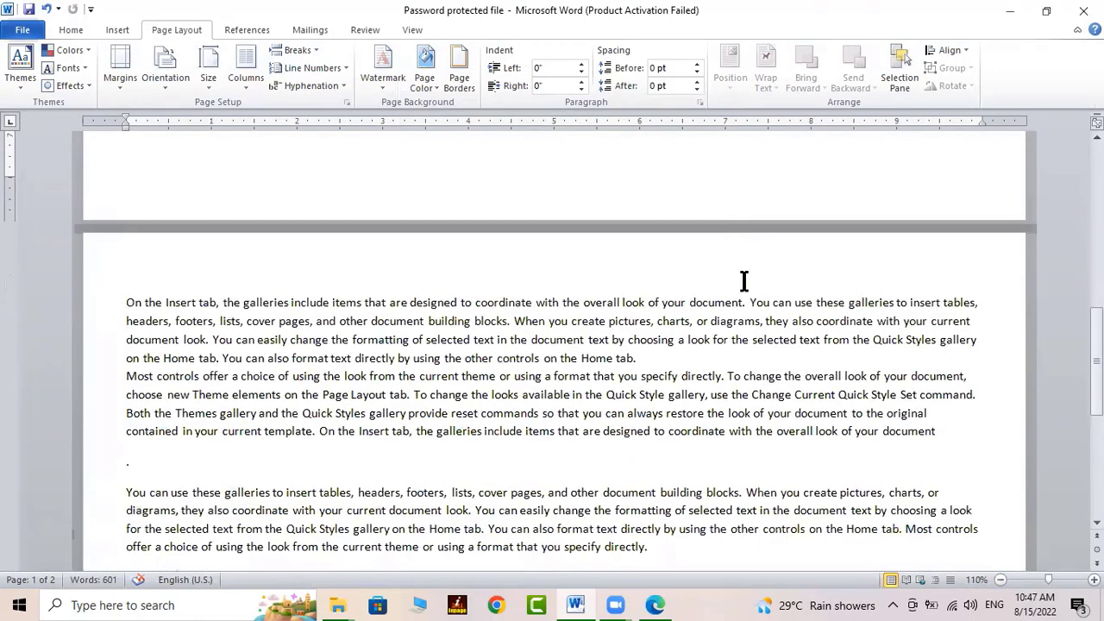
{"action": "left_click", "coordinate": [129, 318]}
{"action": "scroll", "coordinate": [160, 312], "scroll_direction": "up", "scroll_amount": 3}
{"action": "scroll", "coordinate": [162, 311], "scroll_direction": "up", "scroll_amount": 7}
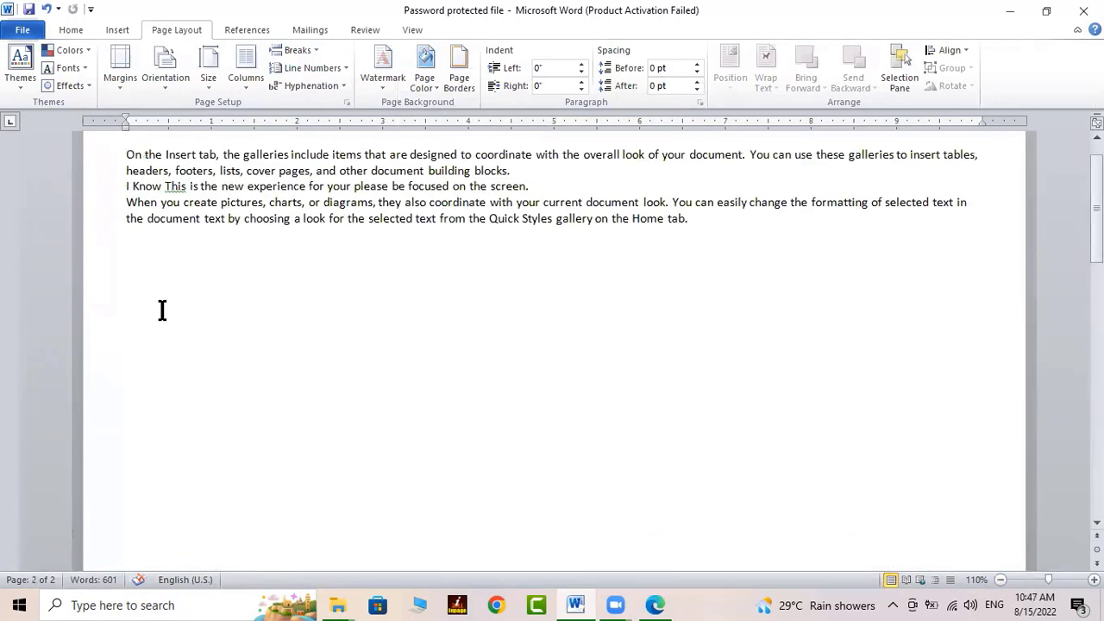
{"action": "left_click", "coordinate": [143, 250]}
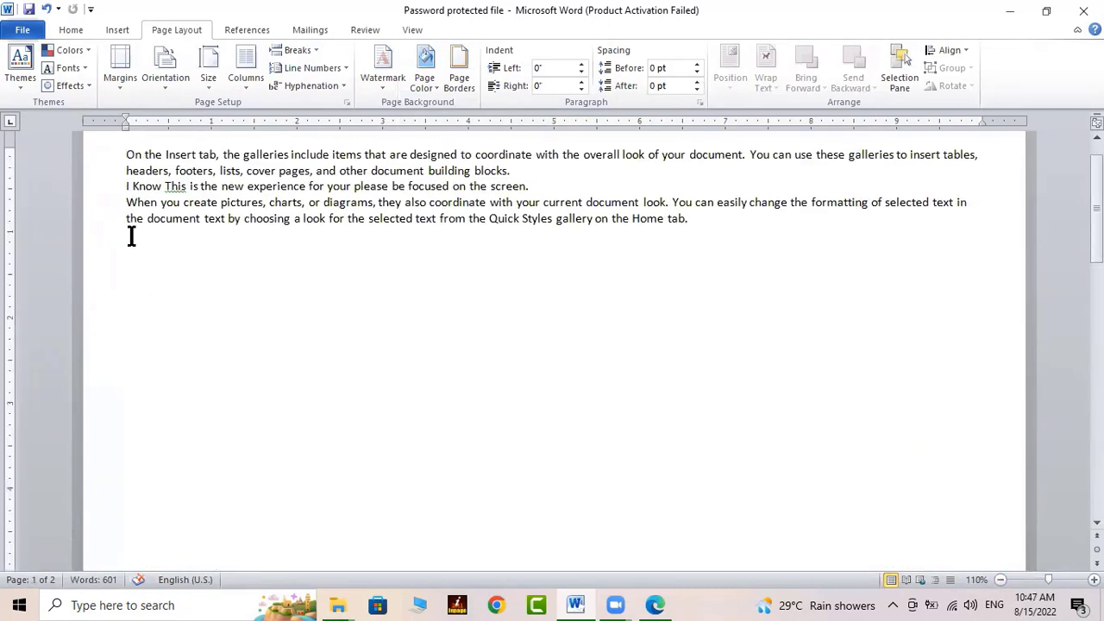
{"action": "left_click", "coordinate": [131, 236]}
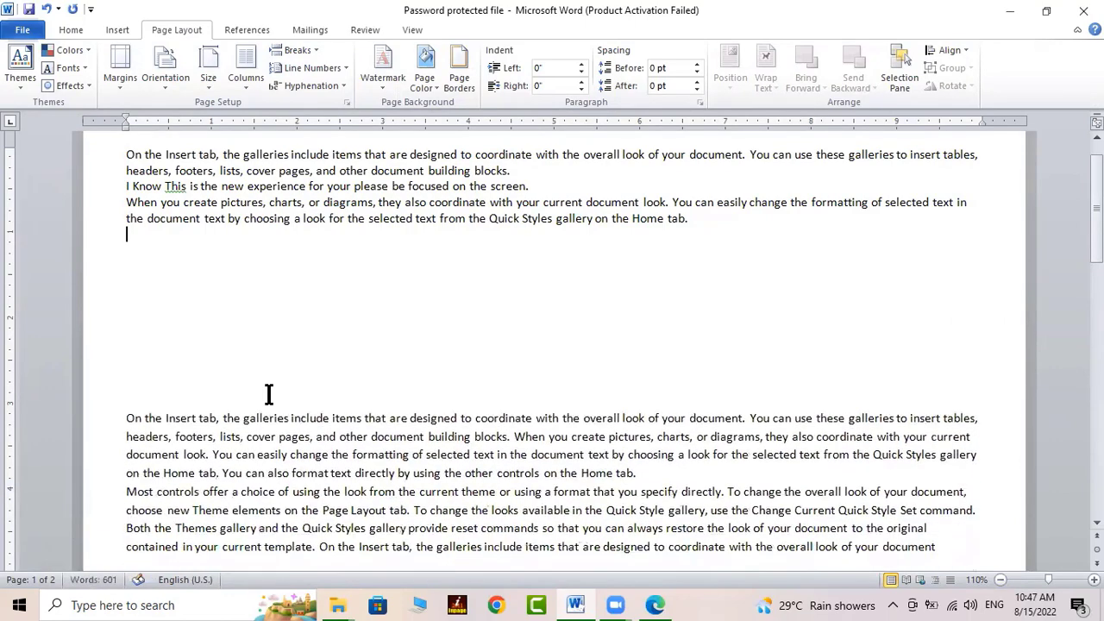
{"action": "key", "text": "Delete"}
{"action": "key", "text": "Delete"}
{"action": "key", "text": "Delete"}
{"action": "key", "text": "Delete"}
{"action": "key", "text": "Delete"}
{"action": "key", "text": "Delete"}
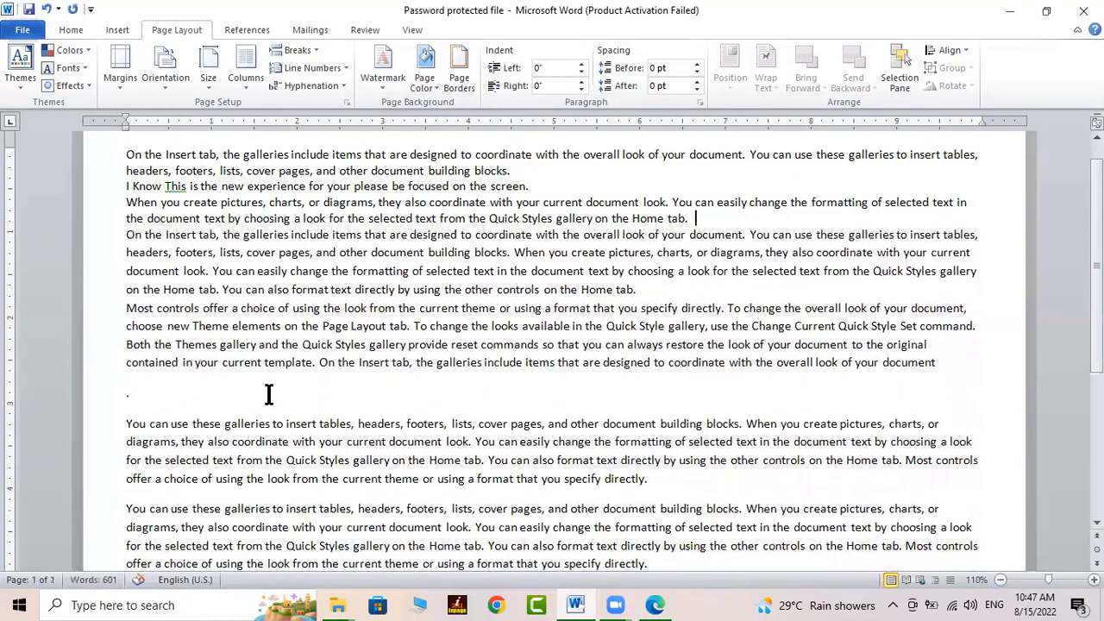
{"action": "key", "text": "Return"}
{"action": "key", "text": "Return"}
{"action": "key", "text": "Return"}
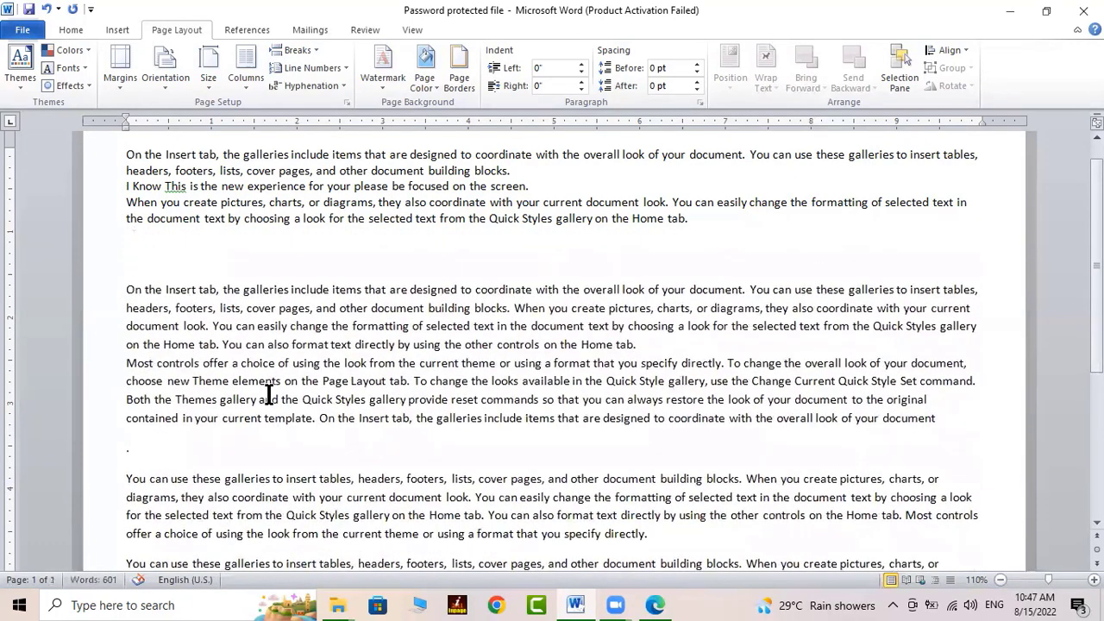
{"action": "key", "text": "BackSpace"}
{"action": "key", "text": "BackSpace"}
{"action": "key", "text": "BackSpace"}
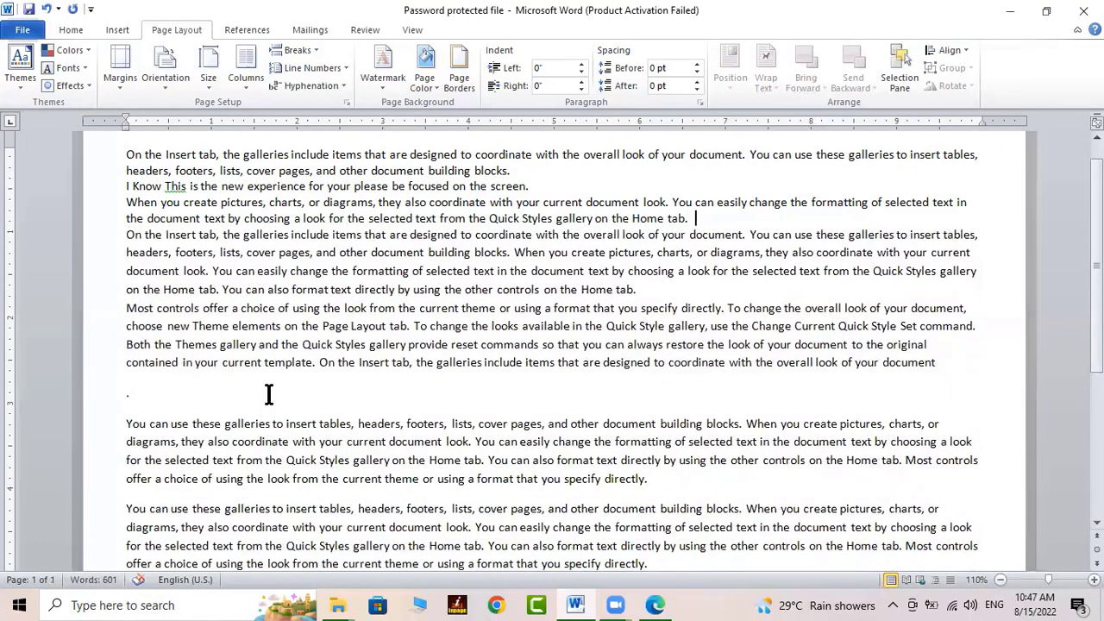
{"action": "key", "text": "BackSpace"}
{"action": "left_click", "coordinate": [365, 29]}
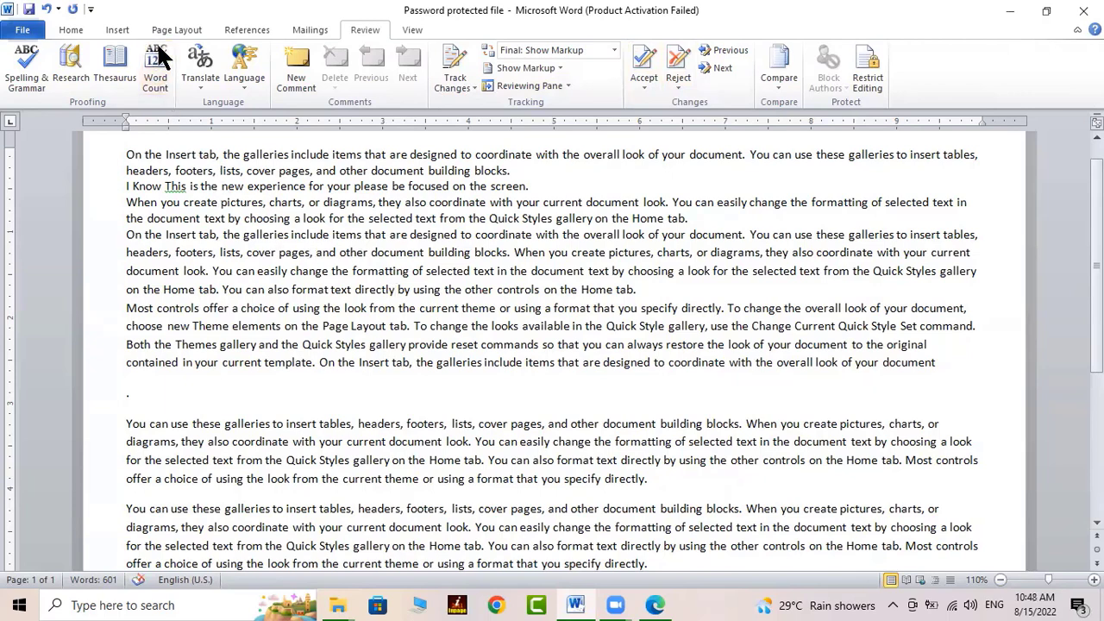
Show Thesaurus synonyms for 'Insert' in the Research pane, then place the caret back in the word
{"action": "scroll", "coordinate": [278, 259], "scroll_direction": "up", "scroll_amount": 1}
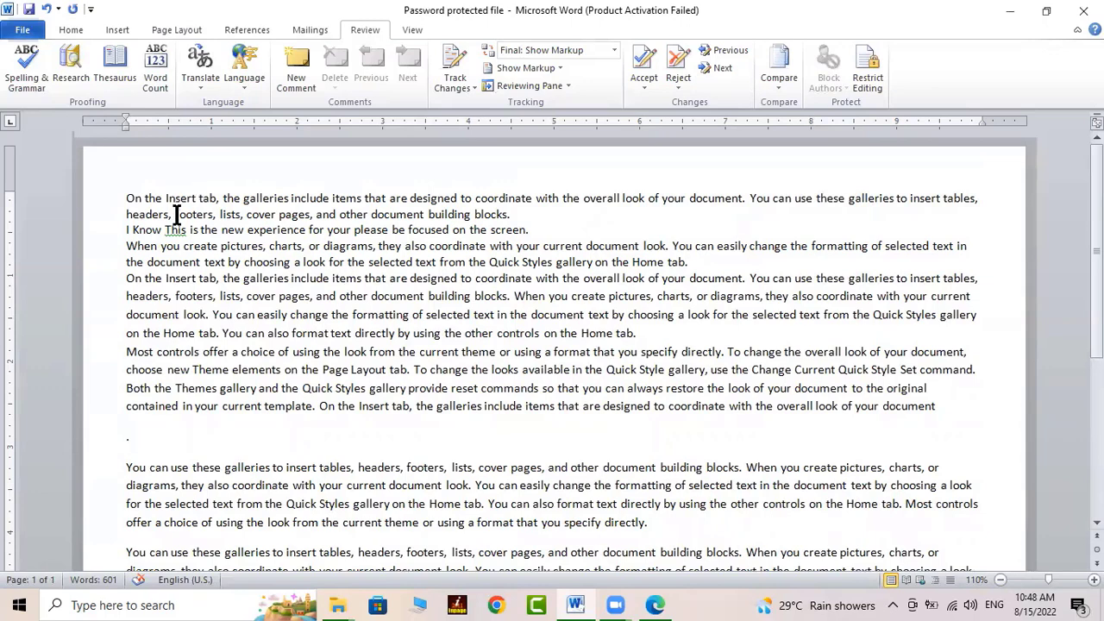
{"action": "left_click", "coordinate": [117, 78]}
{"action": "left_click", "coordinate": [115, 65]}
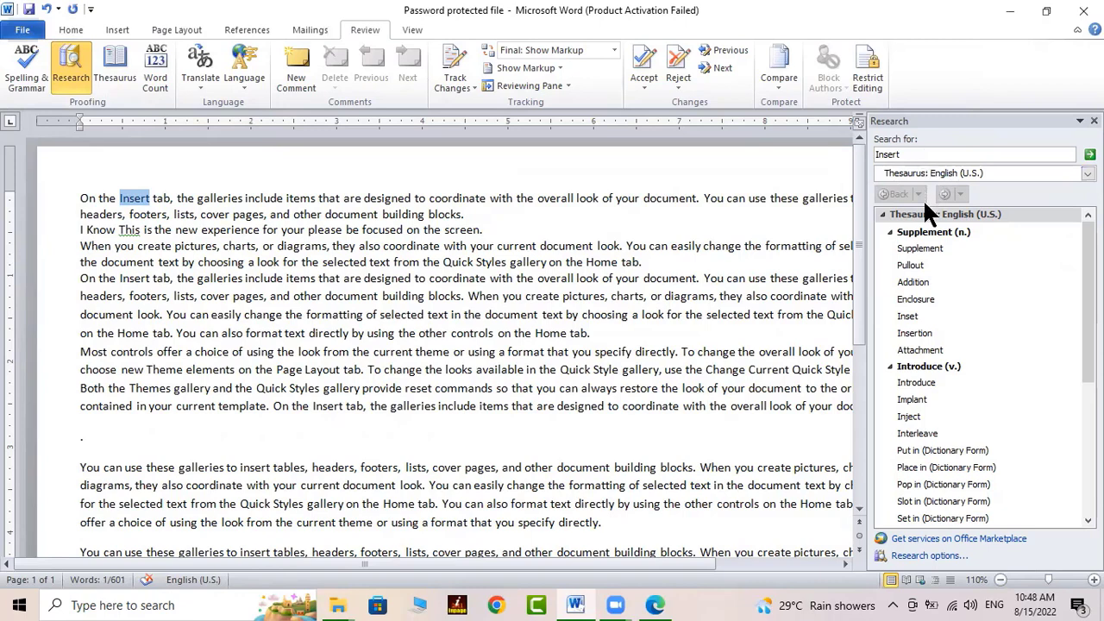
{"action": "left_click", "coordinate": [510, 221]}
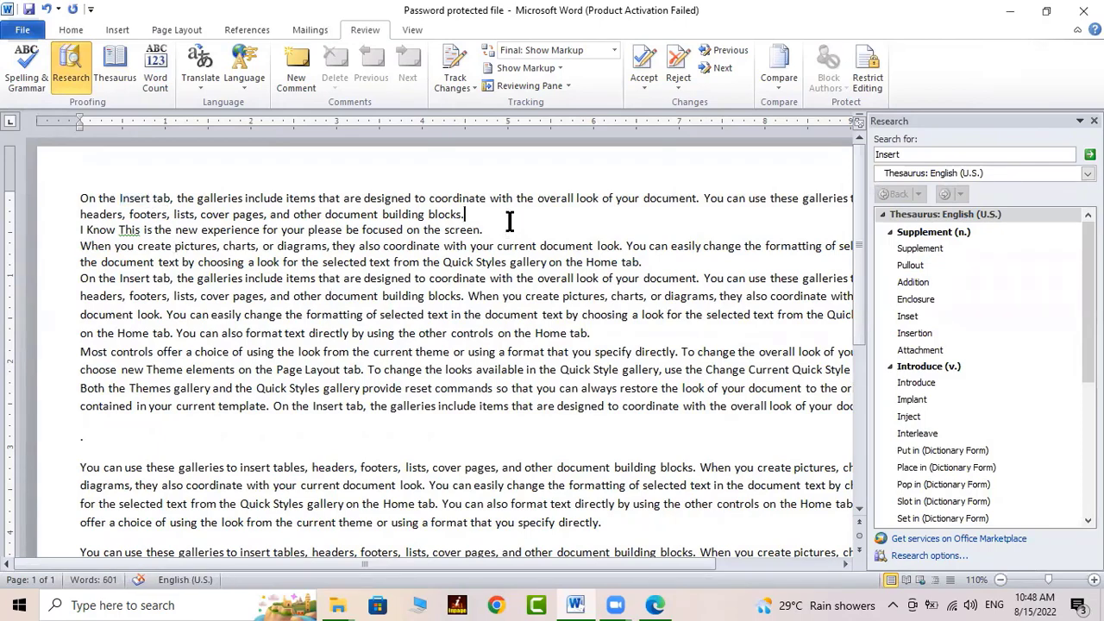
{"action": "left_click", "coordinate": [148, 197]}
{"action": "mouse_move", "coordinate": [912, 244]}
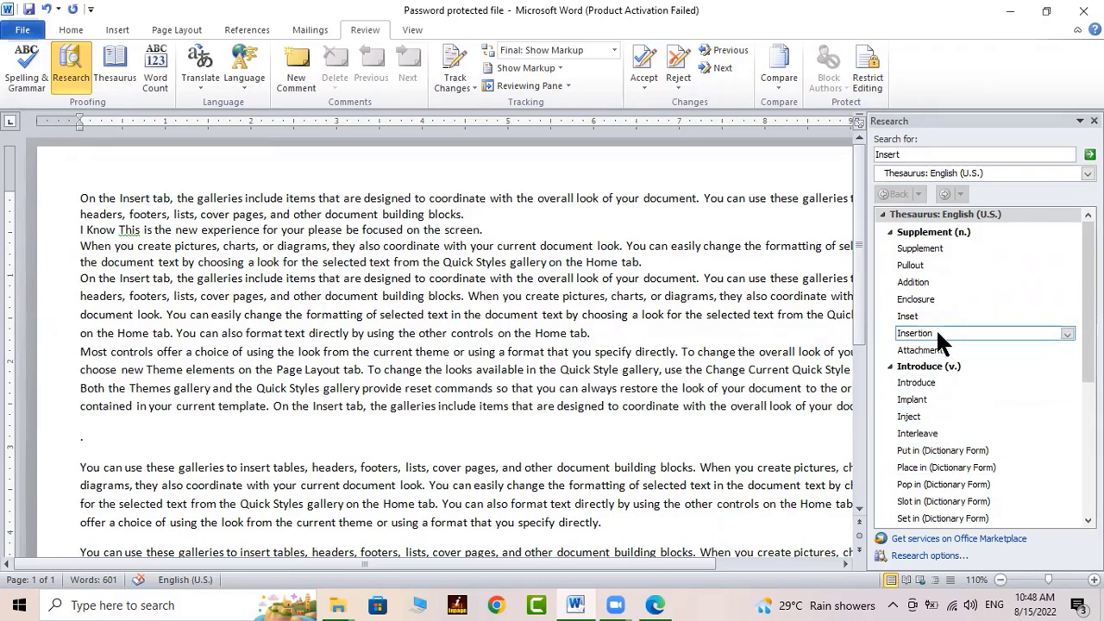
{"action": "left_click", "coordinate": [133, 199]}
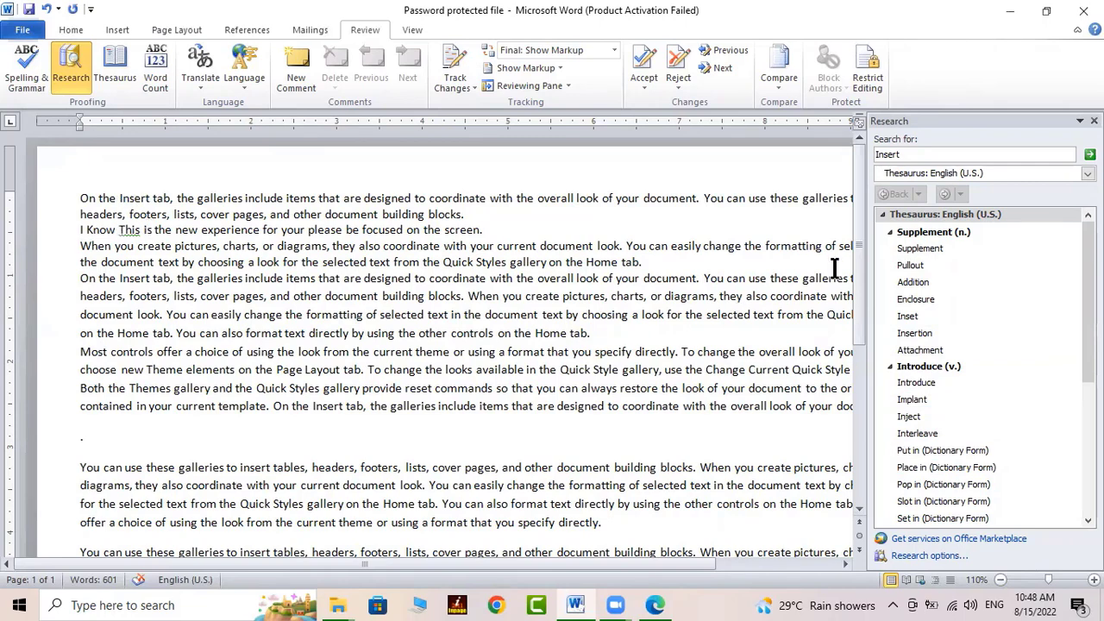
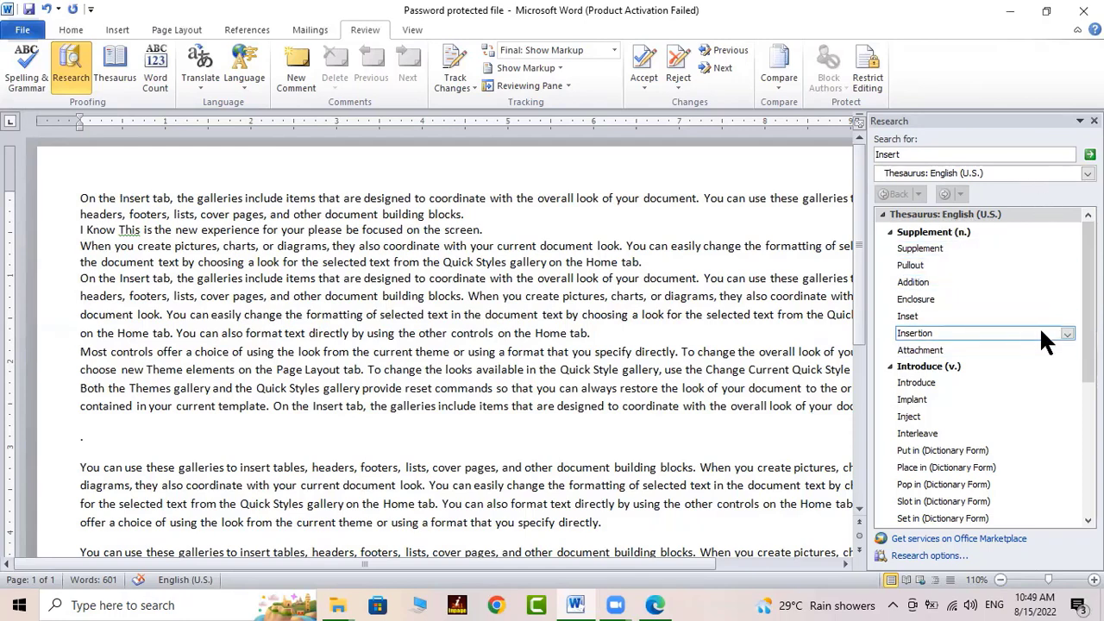
Replace 'Insert' with the synonym 'Insertion', then look up thesaurus synonyms for 'headers'
{"action": "left_click", "coordinate": [1068, 336]}
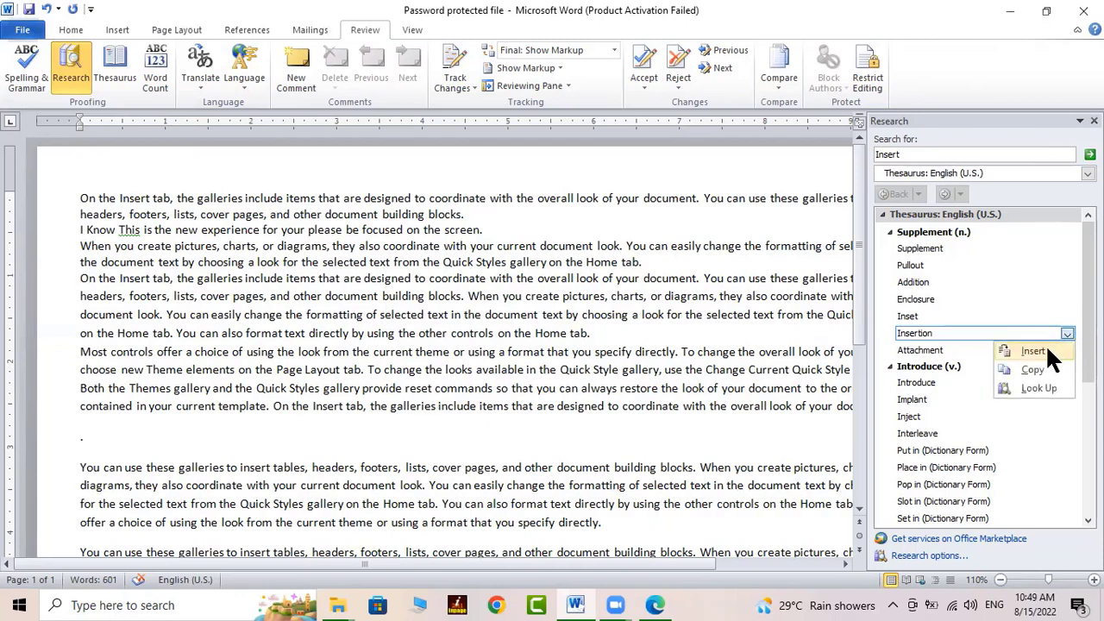
{"action": "left_click", "coordinate": [1046, 348]}
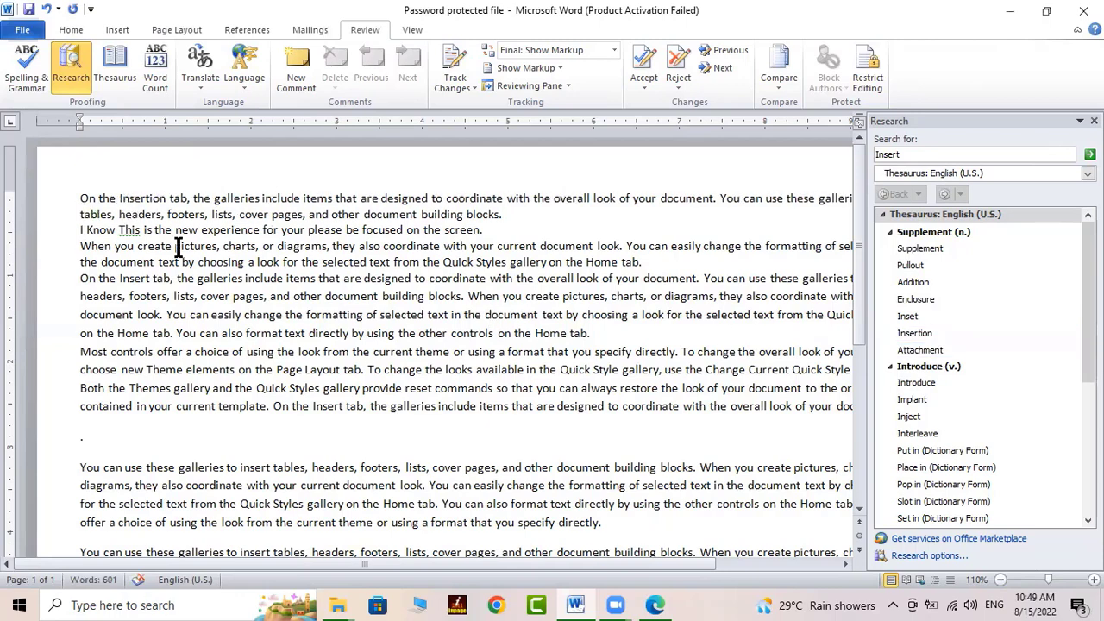
{"action": "left_click", "coordinate": [152, 214]}
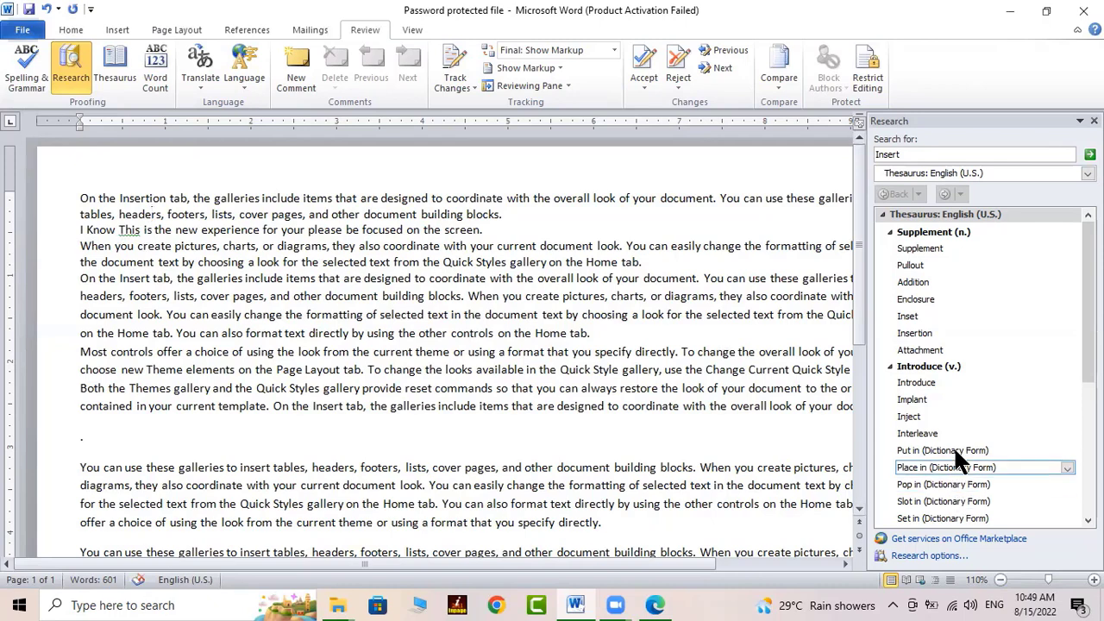
{"action": "left_click", "coordinate": [131, 215]}
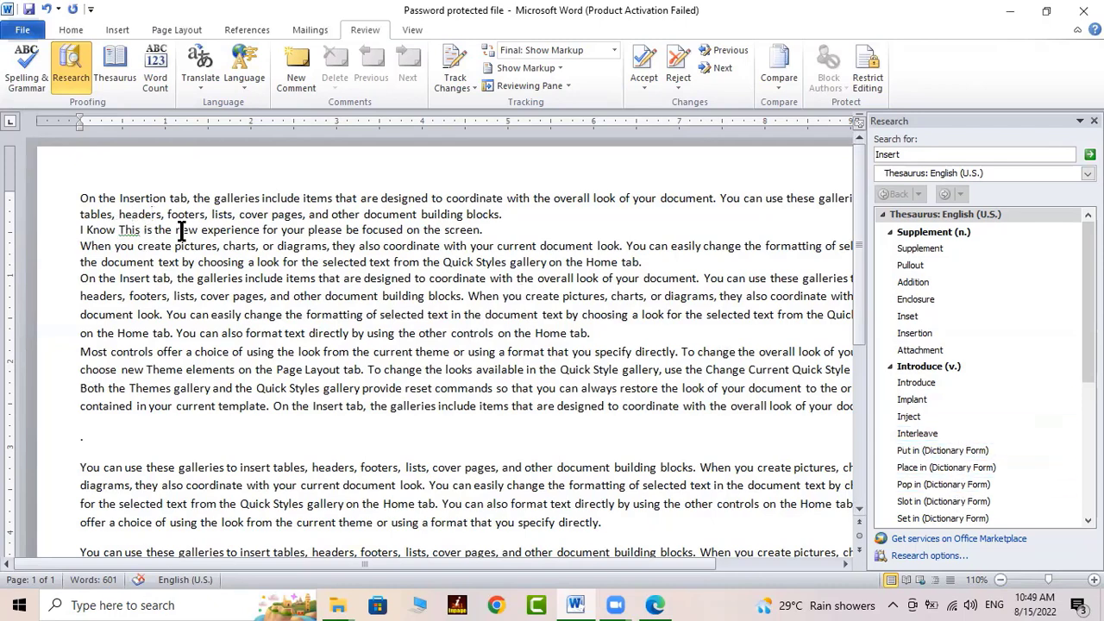
{"action": "key", "text": "shift+F7"}
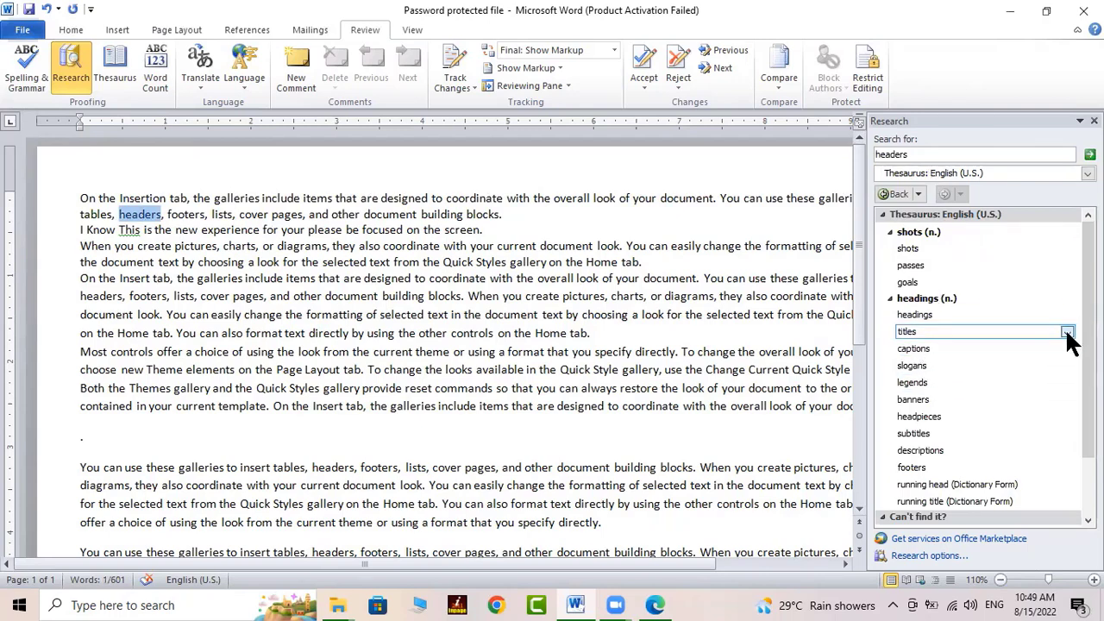
Swap 'headers' for 'titles', then undo both synonym replacements
{"action": "left_click", "coordinate": [1066, 333]}
{"action": "left_click", "coordinate": [1032, 349]}
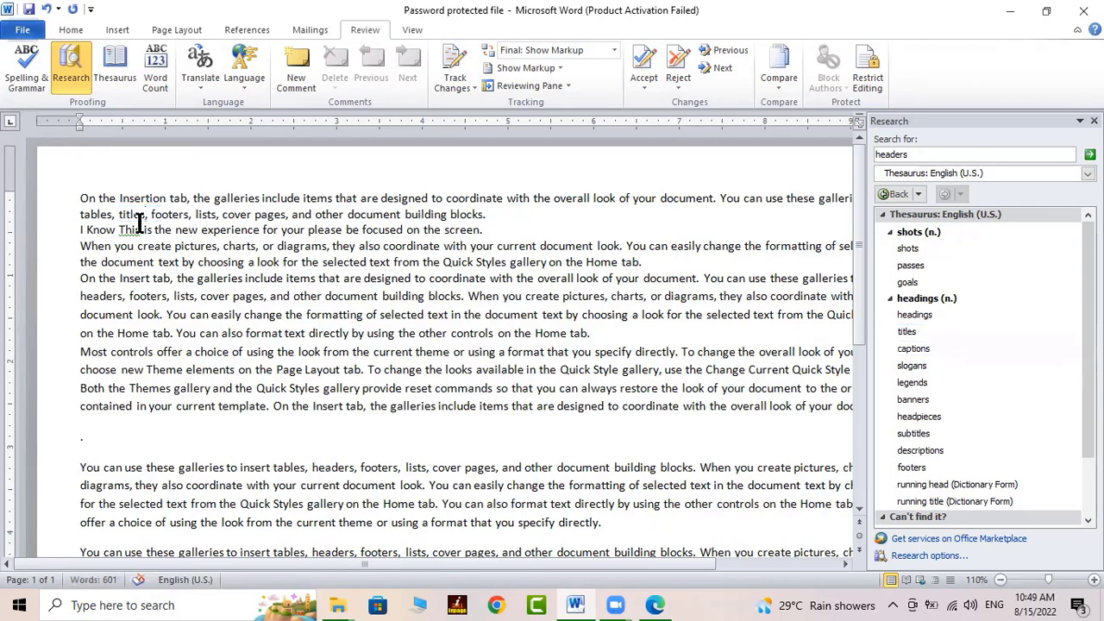
{"action": "left_click", "coordinate": [47, 9]}
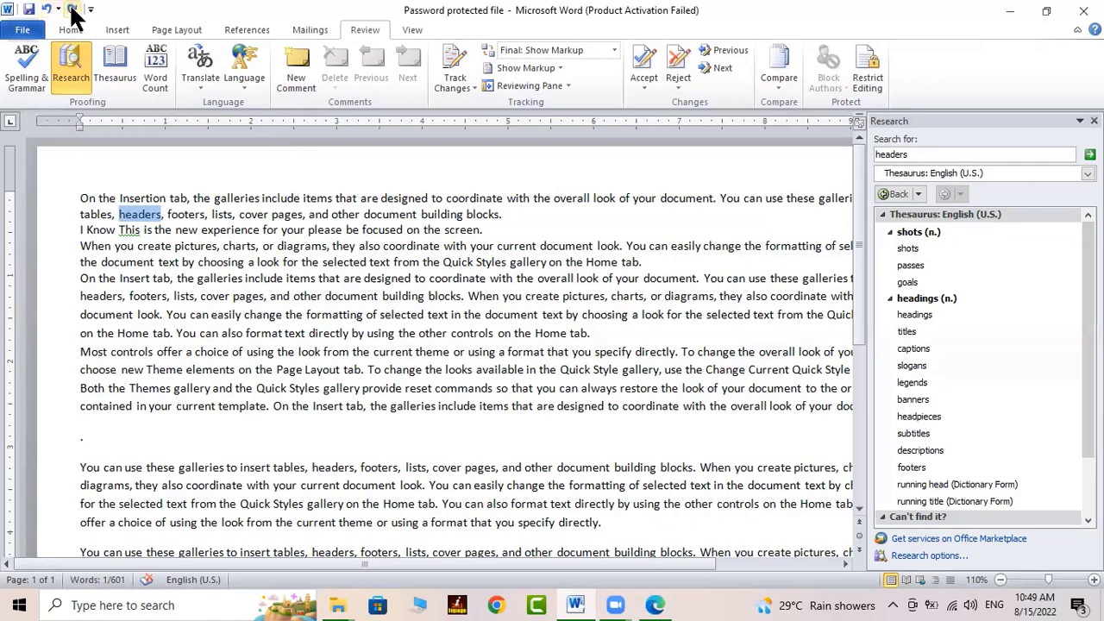
{"action": "left_click", "coordinate": [47, 8]}
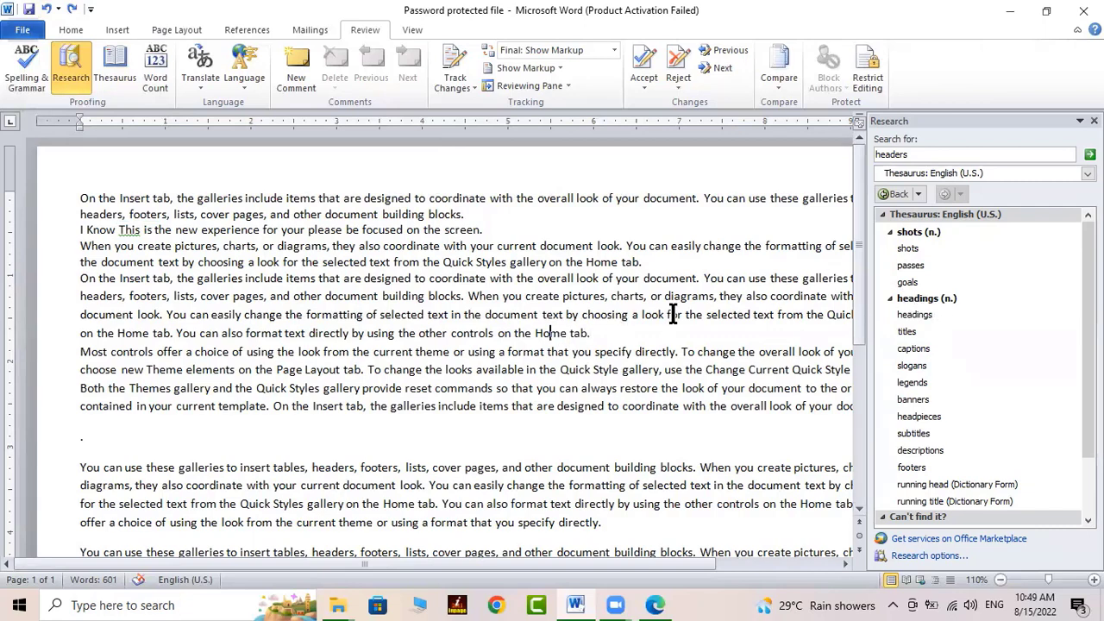
Look up thesaurus synonyms for 'Home' and then 'available' in the Research pane
{"action": "key", "text": "shift+F7"}
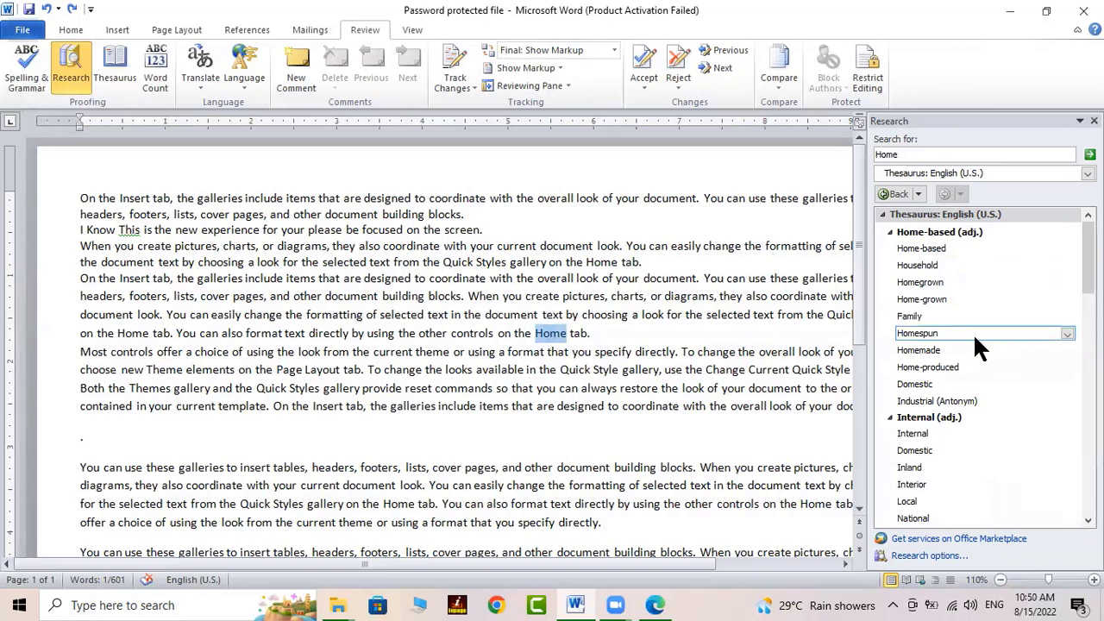
{"action": "left_click", "coordinate": [501, 369]}
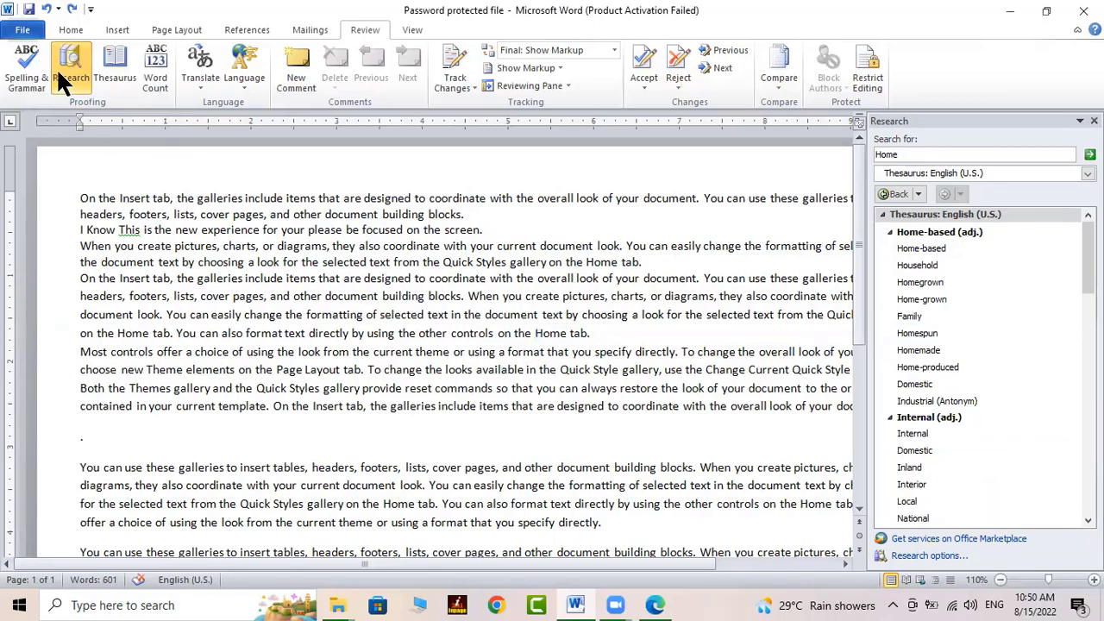
{"action": "left_click", "coordinate": [76, 56]}
{"action": "left_click", "coordinate": [76, 56]}
{"action": "left_click", "coordinate": [83, 67]}
{"action": "left_click", "coordinate": [81, 61]}
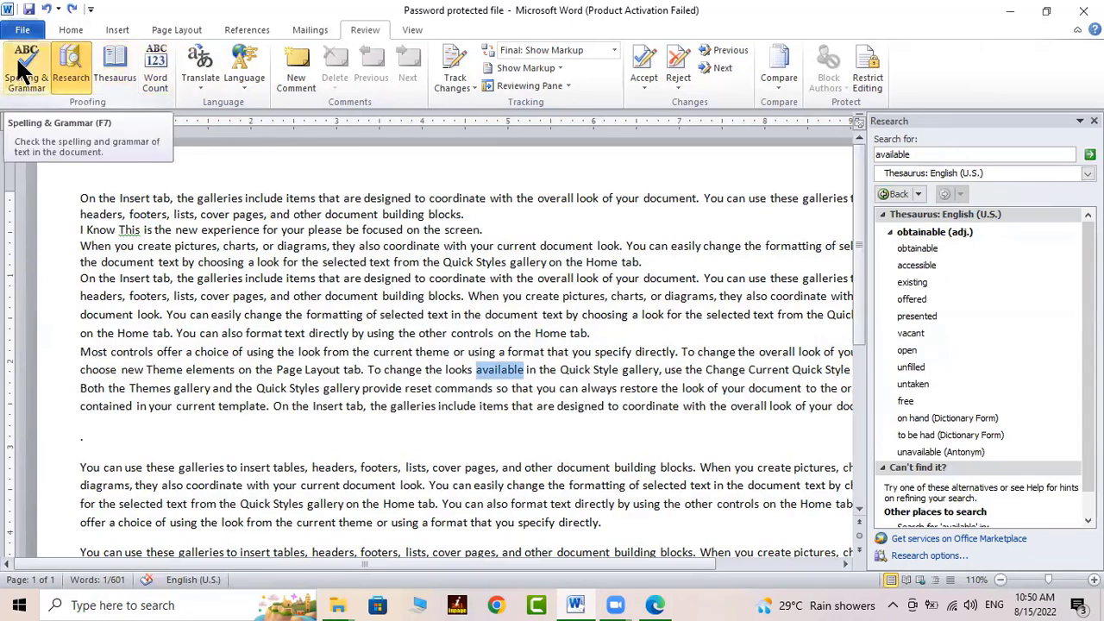
{"action": "left_click", "coordinate": [159, 262]}
{"action": "left_click", "coordinate": [135, 198]}
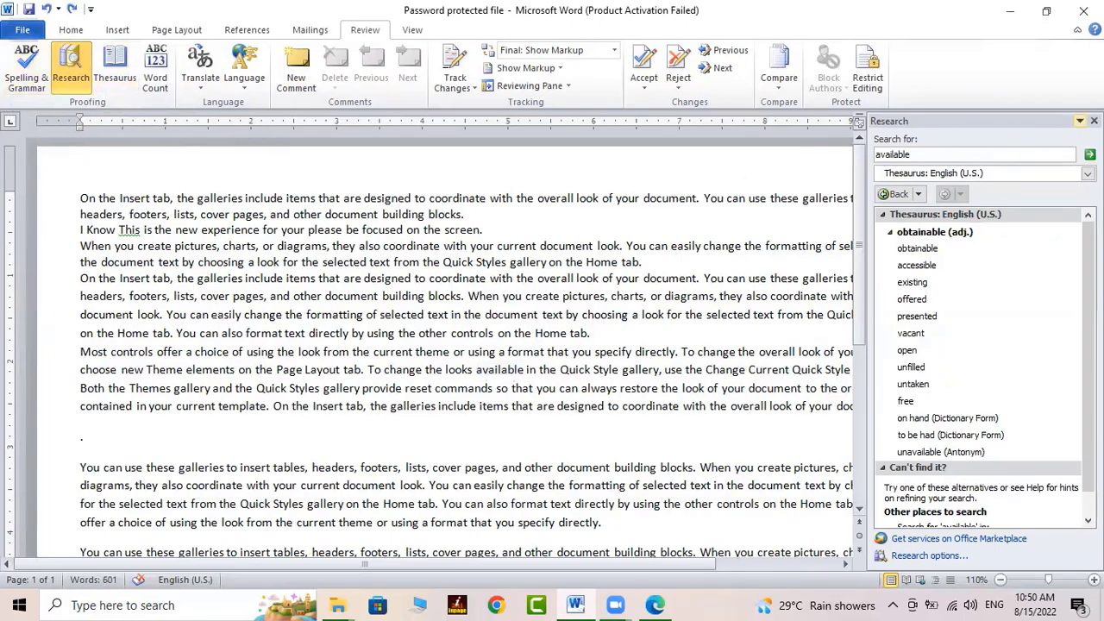
Close the Research pane and misspell 'Insert' as 'Inseert' and 'easily' as 'eeasily'
{"action": "left_click", "coordinate": [1094, 120]}
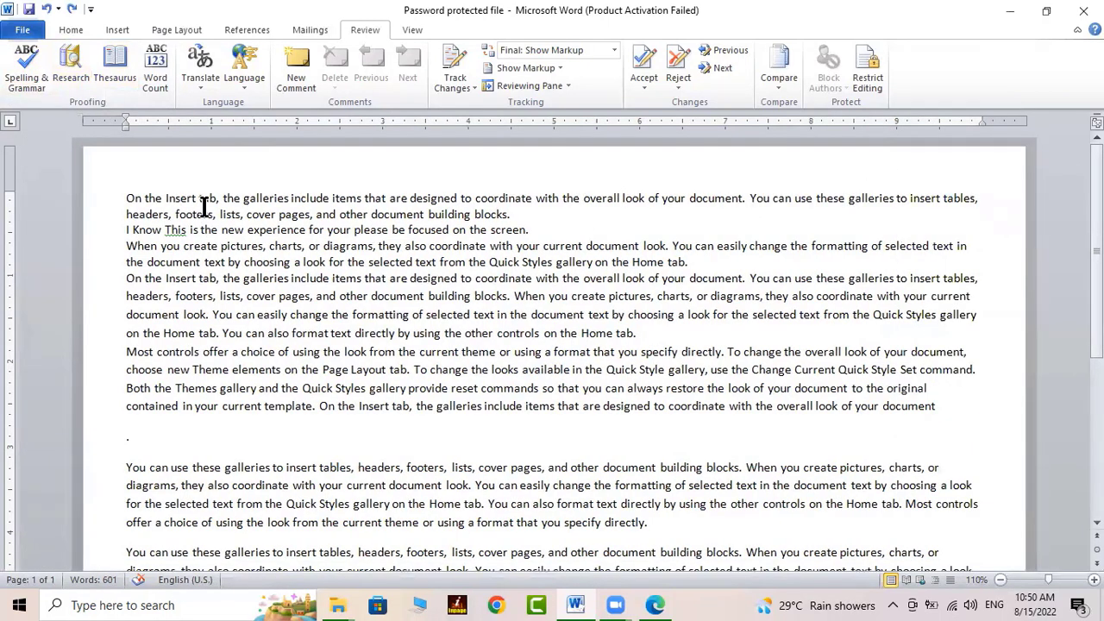
{"action": "type", "text": "e"}
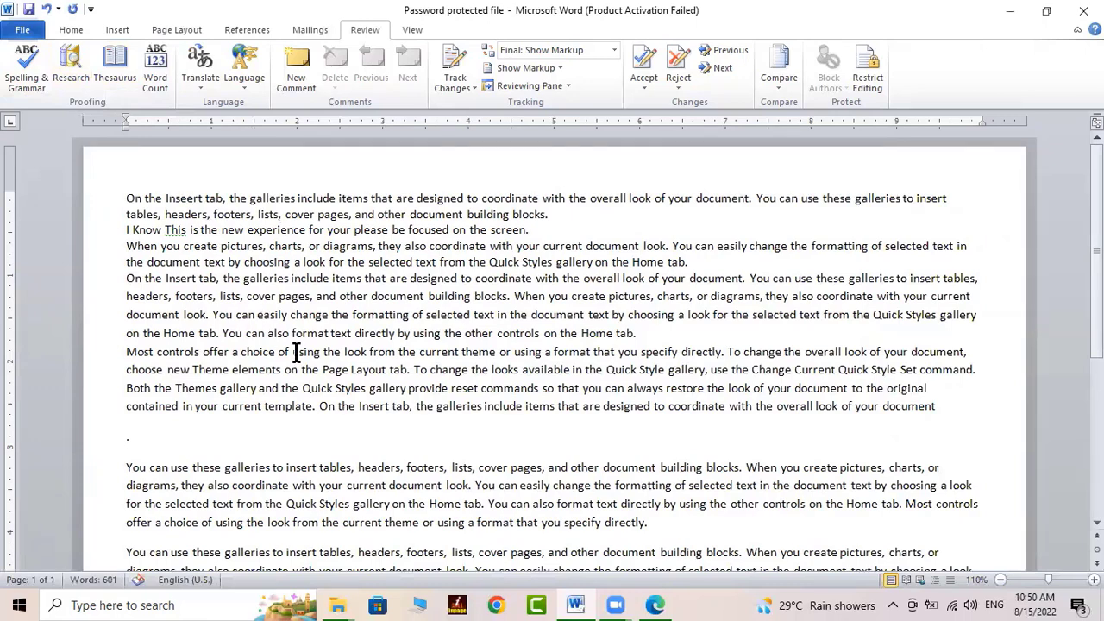
{"action": "left_click", "coordinate": [296, 351]}
{"action": "left_click", "coordinate": [264, 316]}
{"action": "type", "text": "e"}
Plant more typos such as 'docuument', 'formaat', 'covver' and 'Your' in later paragraphs
{"action": "left_click", "coordinate": [377, 406]}
{"action": "type", "text": "e"}
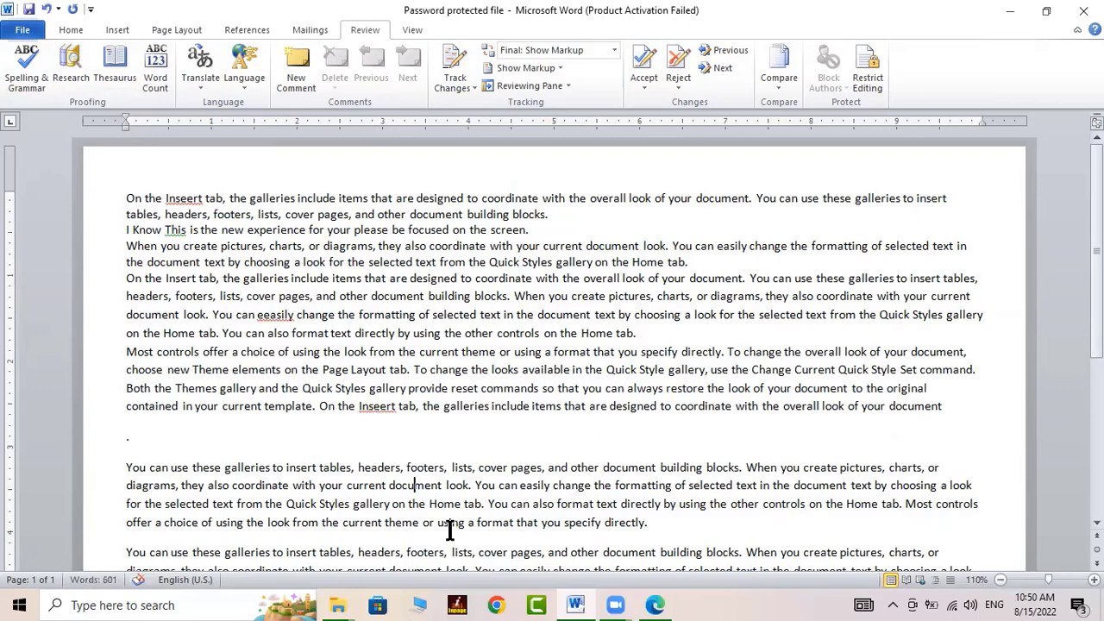
{"action": "type", "text": "u"}
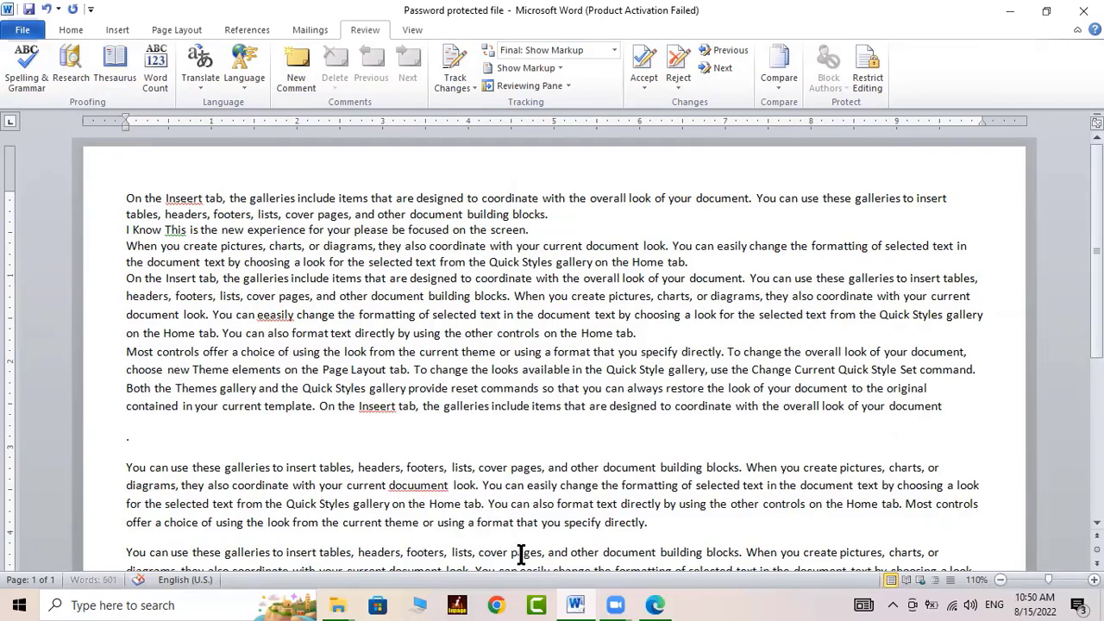
{"action": "type", "text": "a"}
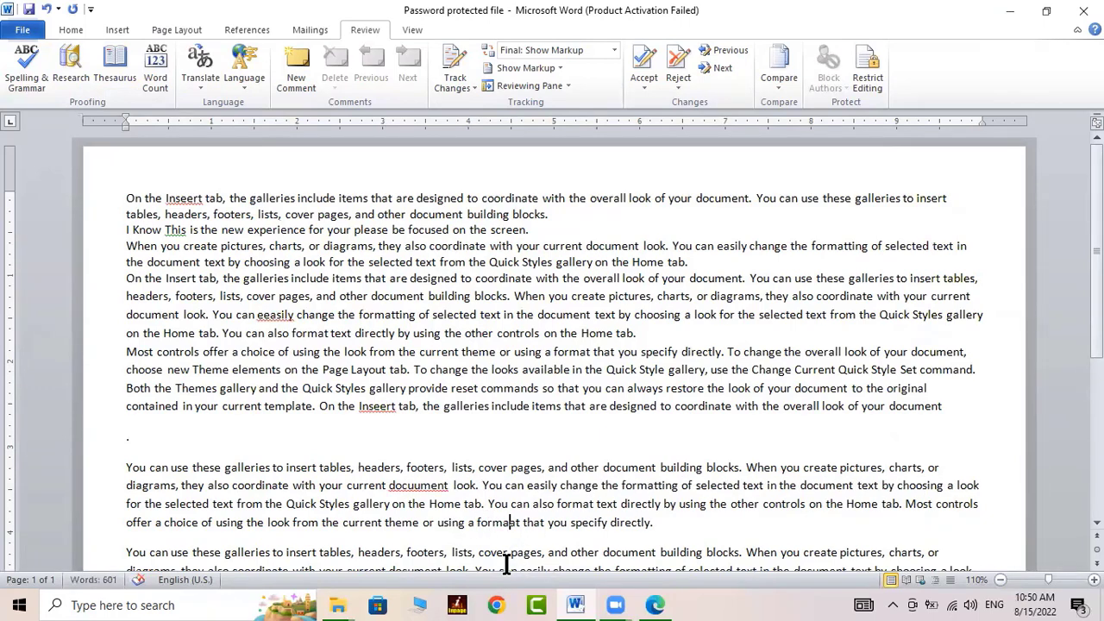
{"action": "type", "text": "v"}
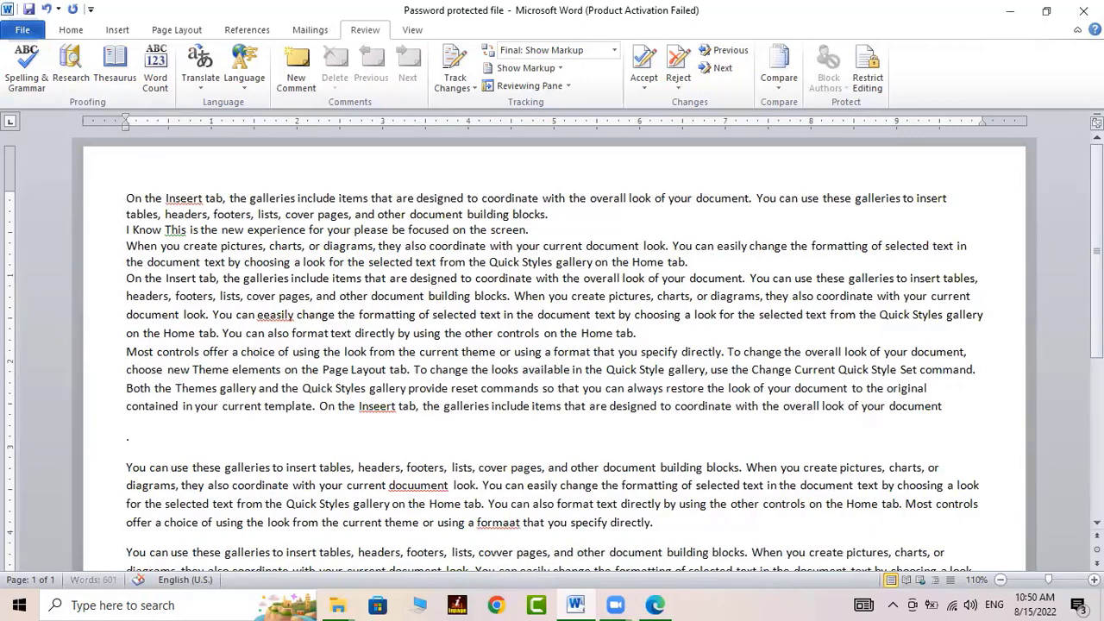
{"action": "scroll", "coordinate": [559, 509], "scroll_direction": "down", "scroll_amount": 3}
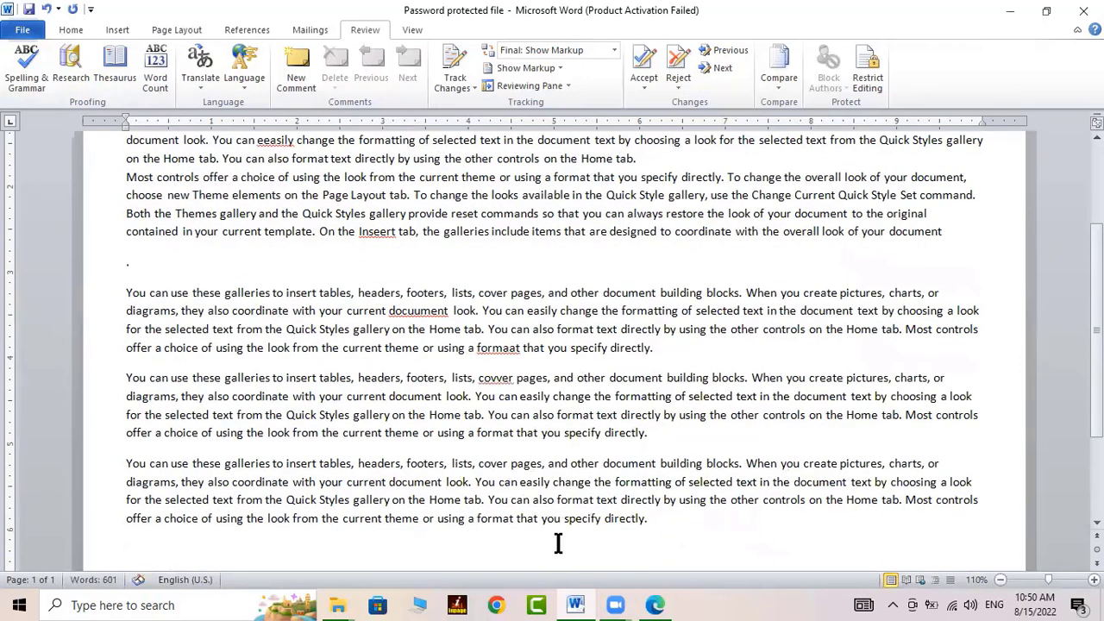
{"action": "type", "text": "n"}
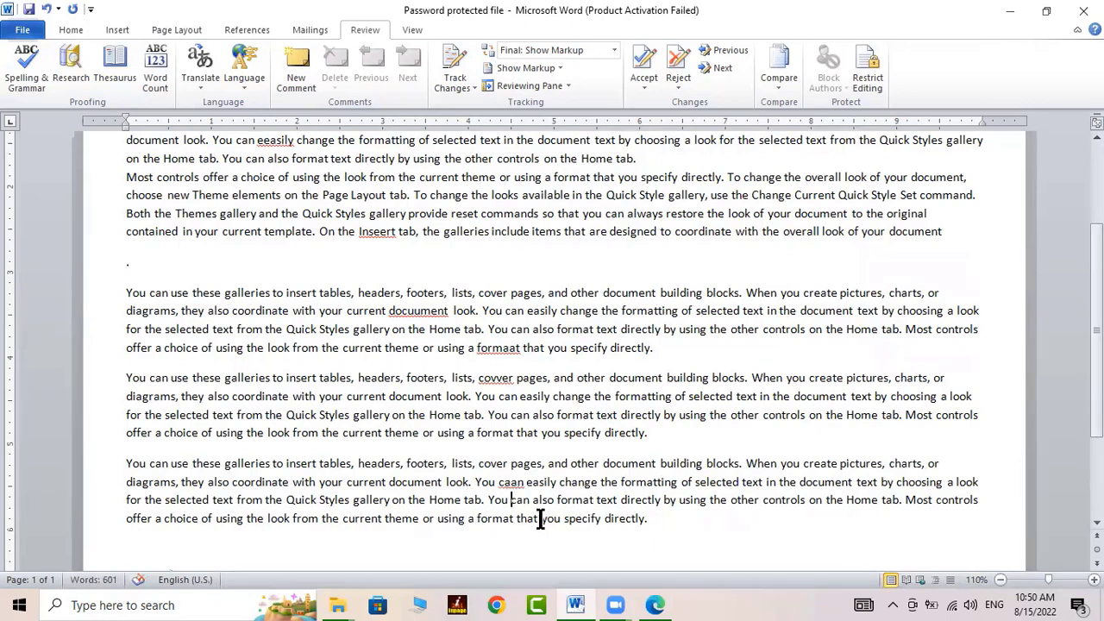
{"action": "left_click", "coordinate": [509, 501]}
{"action": "type", "text": "r"}
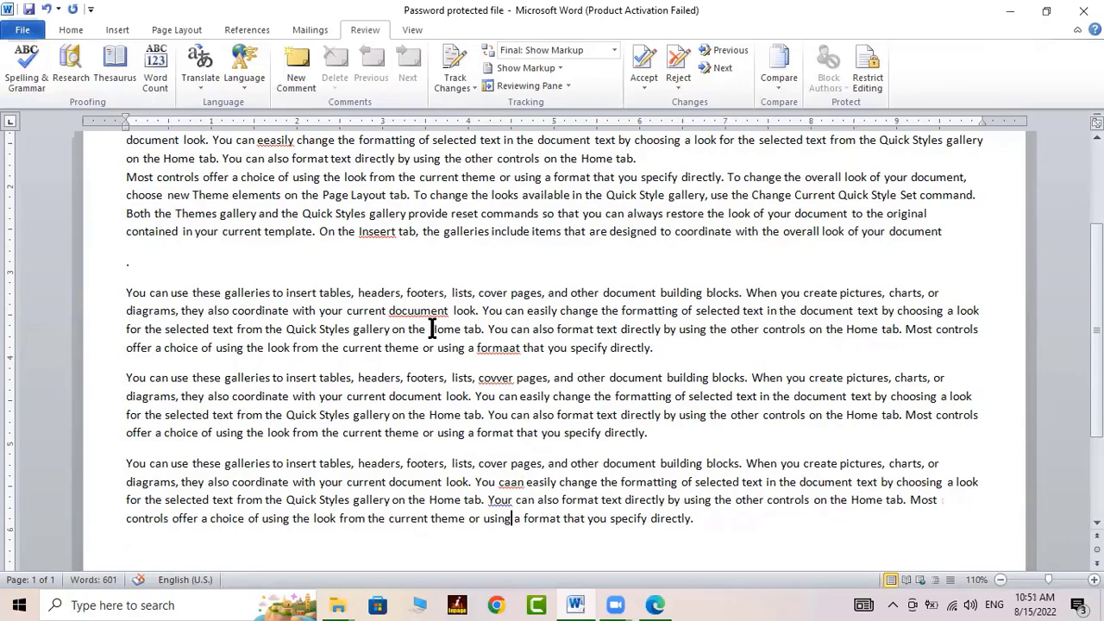
{"action": "scroll", "coordinate": [430, 334], "scroll_direction": "up", "scroll_amount": 3}
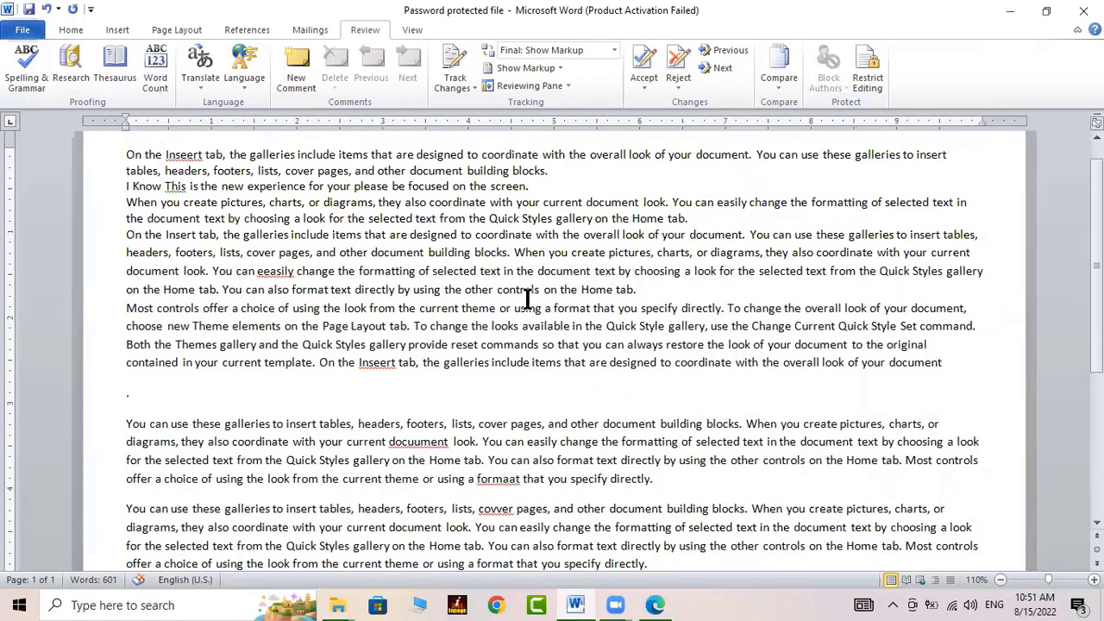
{"action": "scroll", "coordinate": [542, 288], "scroll_direction": "up", "scroll_amount": 1}
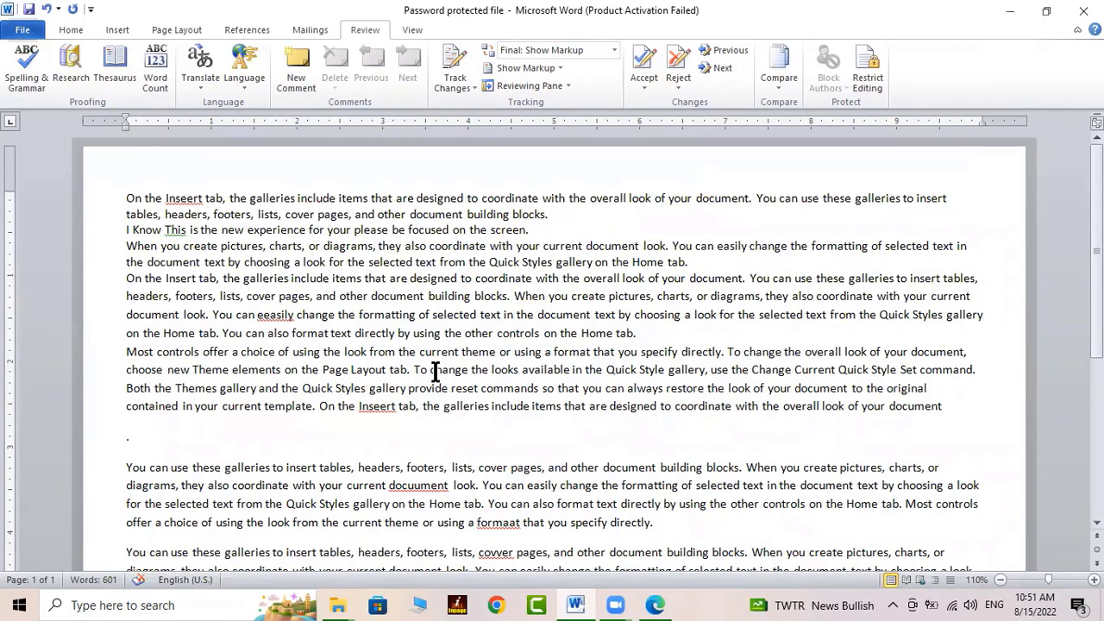
Run Spelling and Grammar and change the flagged 'Inseert' to the suggestion 'Insert'
{"action": "left_click", "coordinate": [32, 51]}
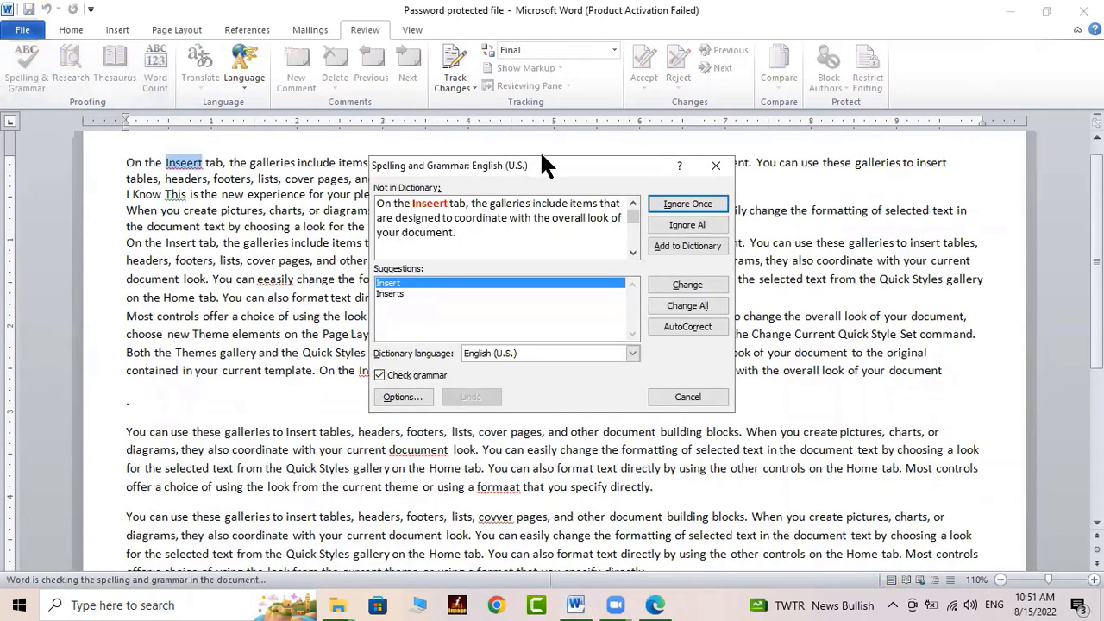
{"action": "left_click_drag", "start_coordinate": [542, 157], "coordinate": [711, 137]}
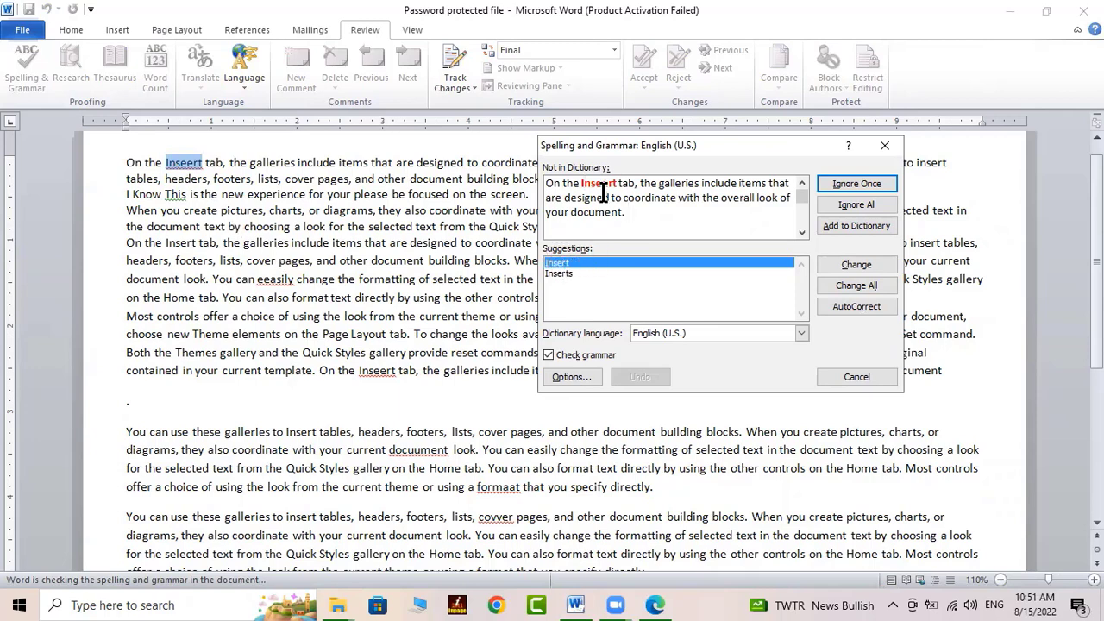
{"action": "left_click", "coordinate": [557, 274]}
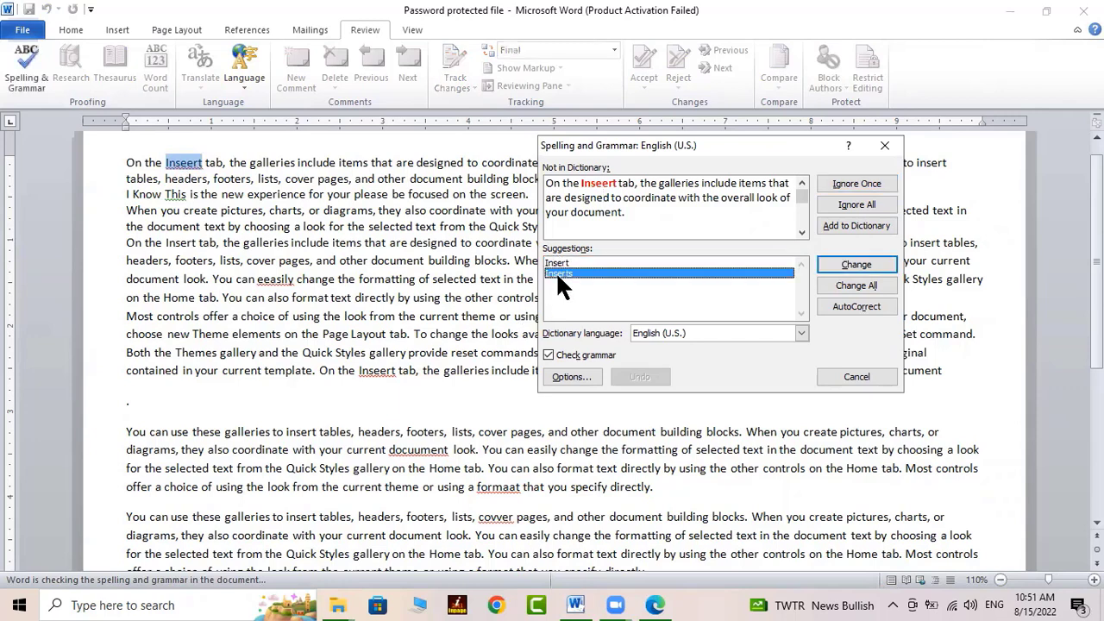
{"action": "left_click", "coordinate": [565, 264]}
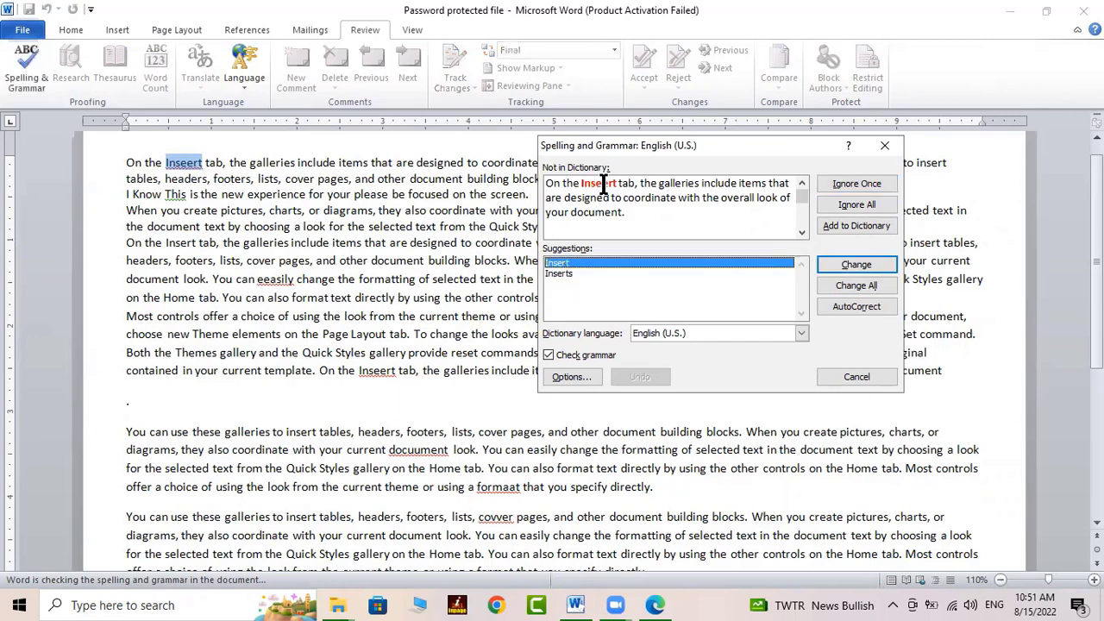
{"action": "left_click", "coordinate": [569, 264]}
{"action": "left_click", "coordinate": [839, 264]}
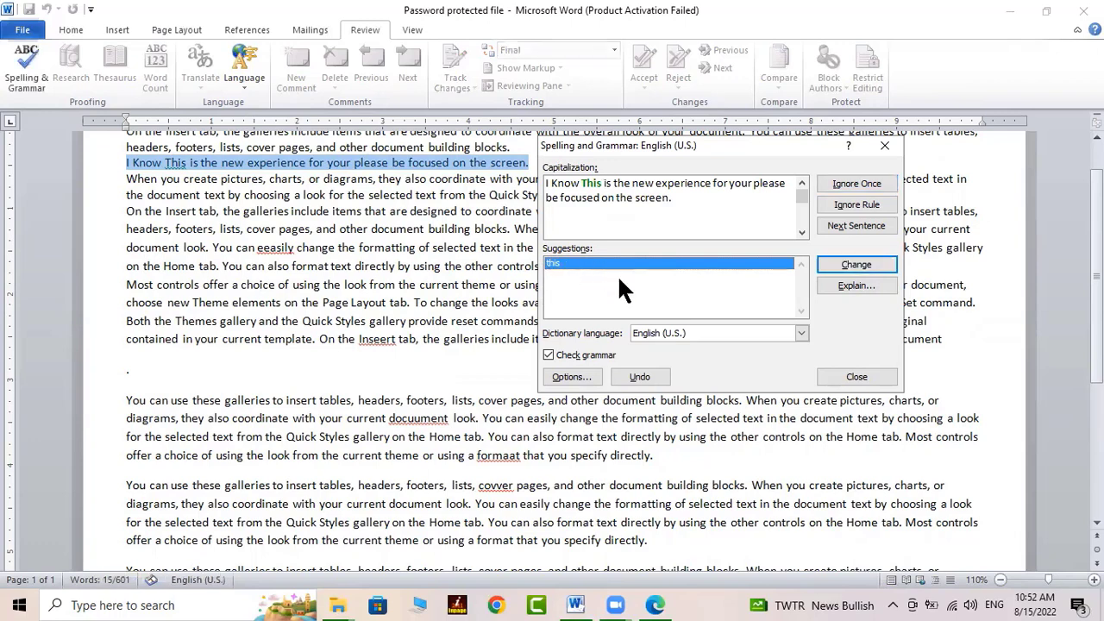
Correct This, eeasily, Inseert (all), docuument, formaat, covver, caan and Your, finishing the check
{"action": "left_click", "coordinate": [854, 264]}
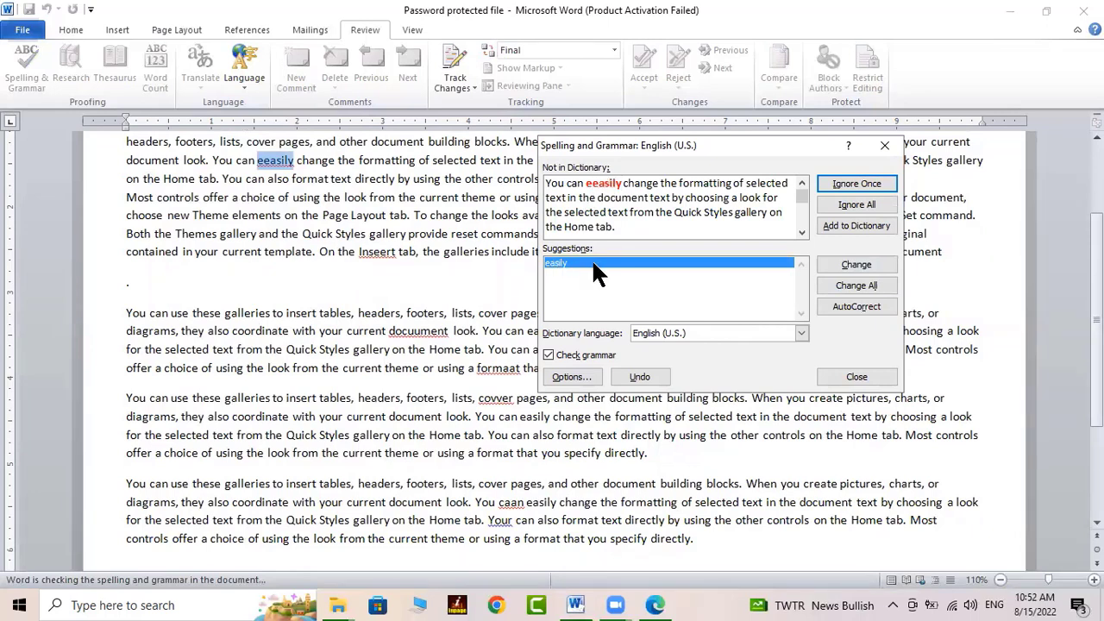
{"action": "left_click", "coordinate": [851, 265]}
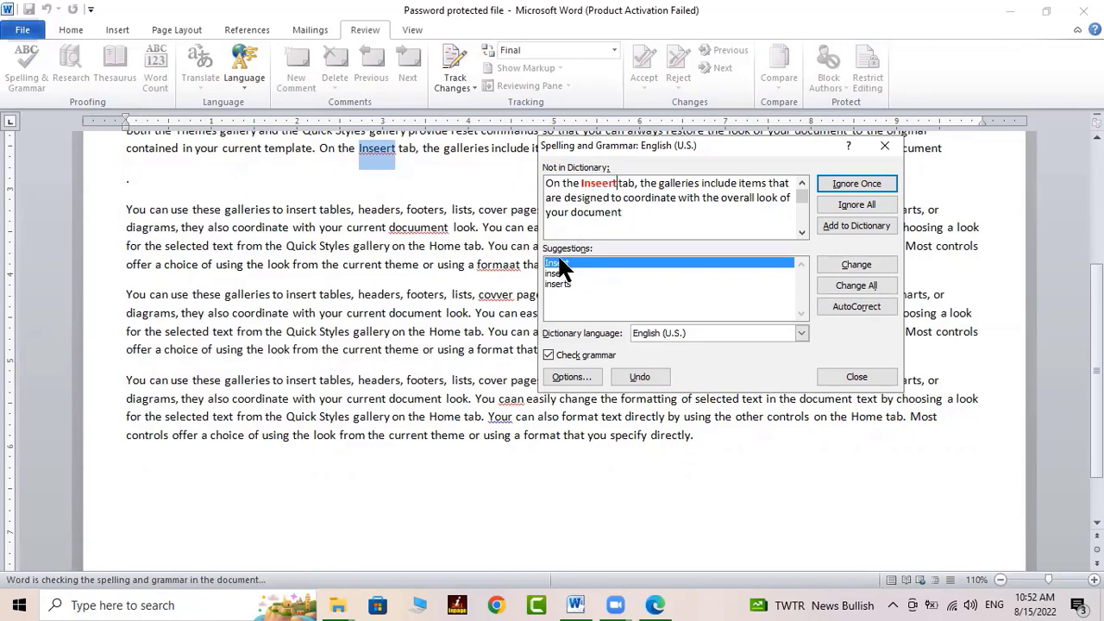
{"action": "left_click", "coordinate": [843, 278]}
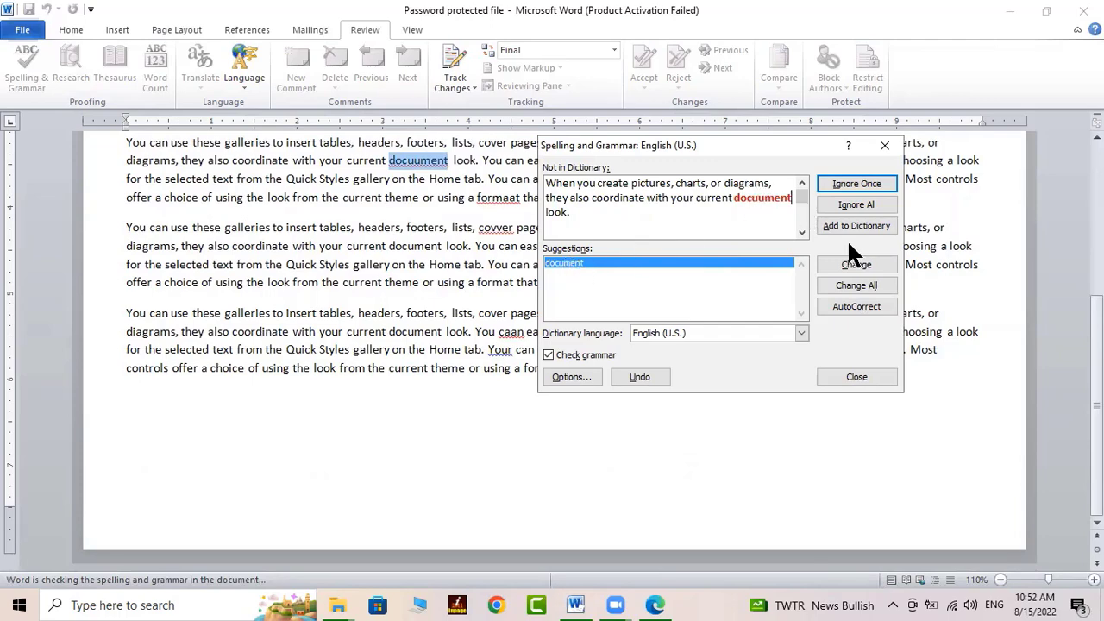
{"action": "left_click", "coordinate": [849, 265]}
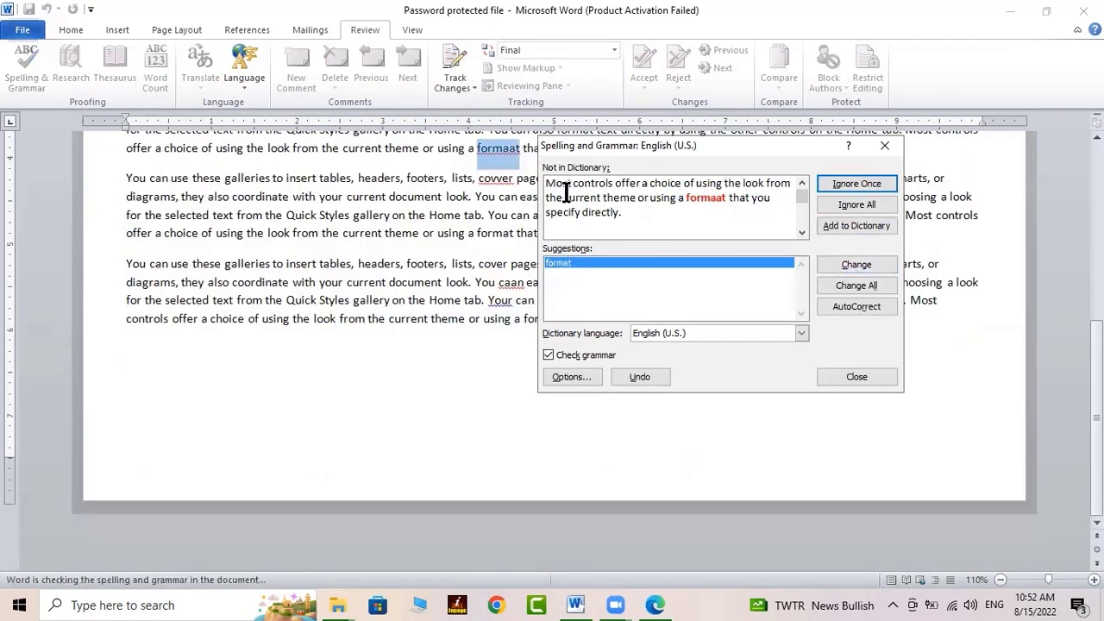
{"action": "left_click", "coordinate": [855, 265]}
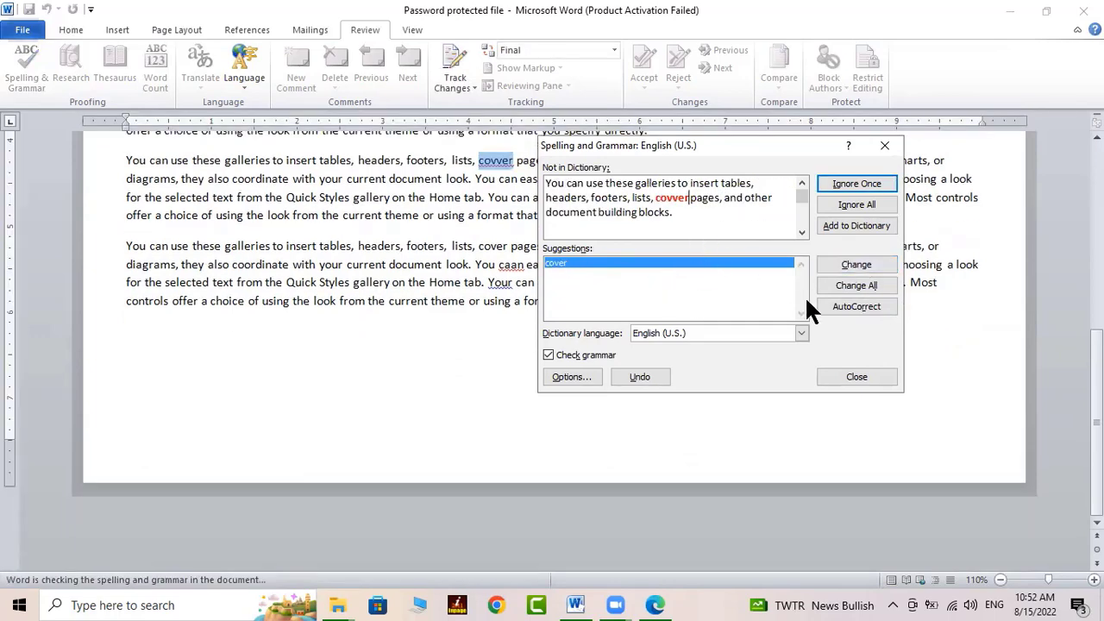
{"action": "left_click", "coordinate": [843, 265]}
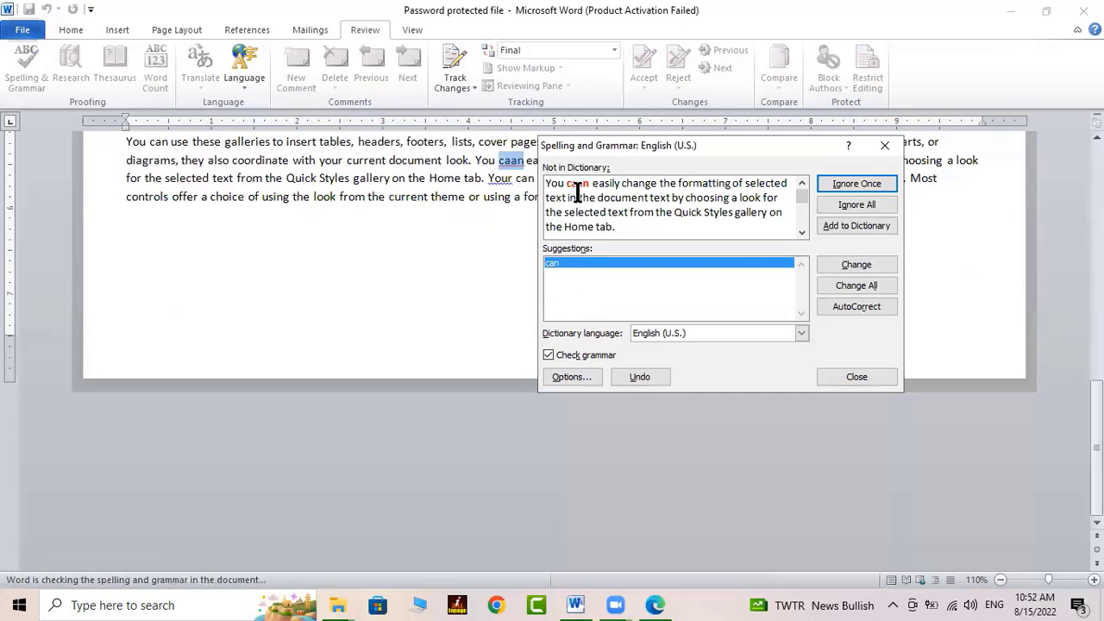
{"action": "left_click", "coordinate": [857, 264]}
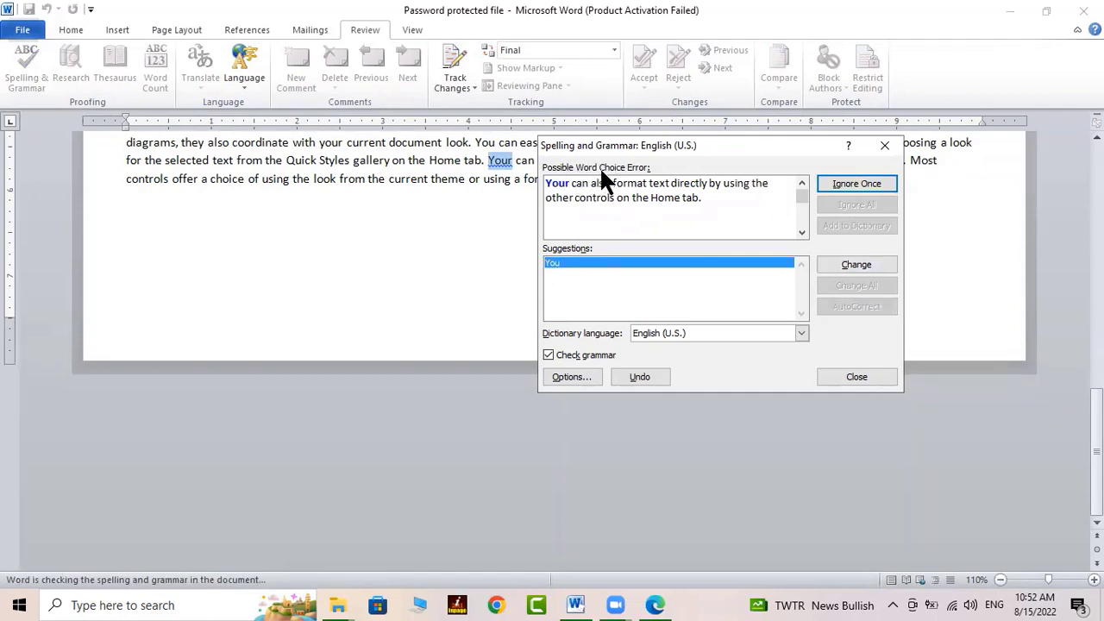
{"action": "left_click", "coordinate": [570, 184]}
{"action": "left_click", "coordinate": [843, 264]}
{"action": "left_click", "coordinate": [523, 343]}
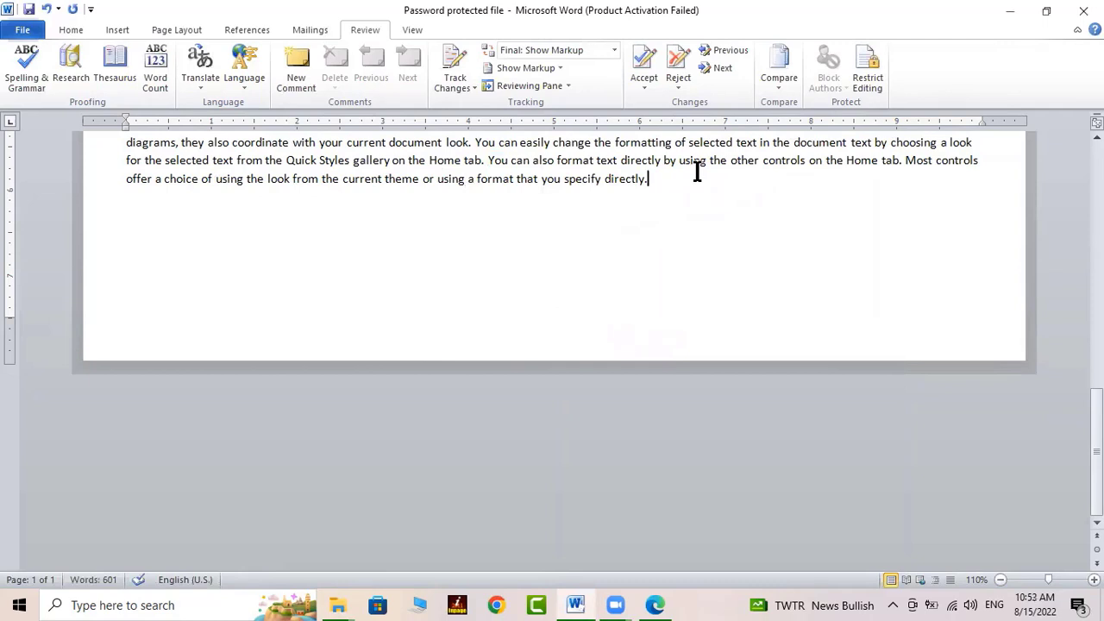
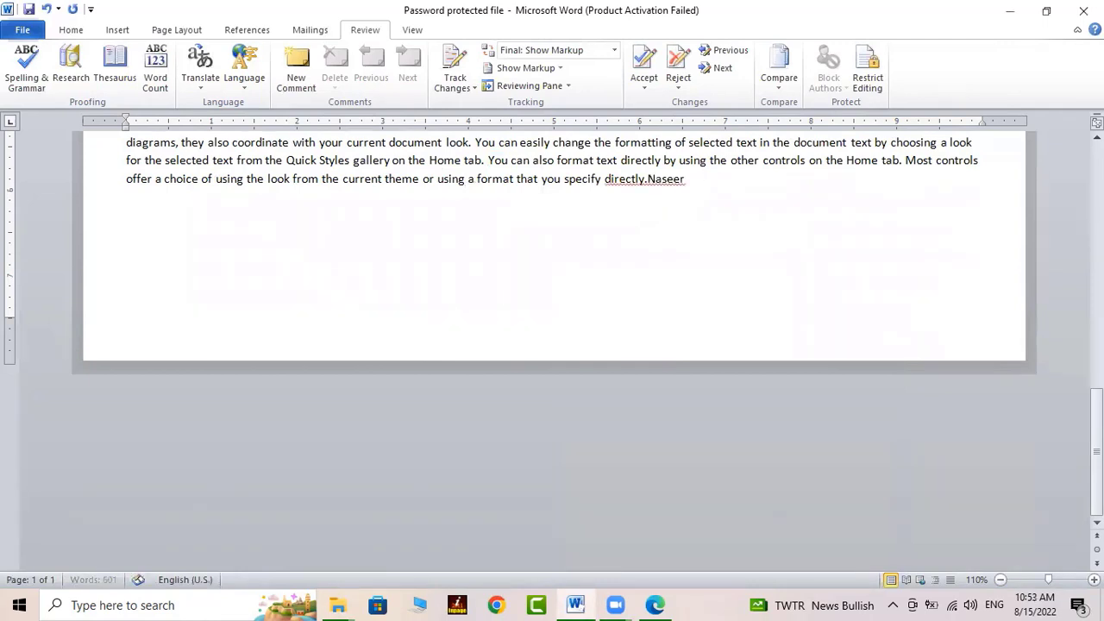
Type a person's full name after 'directly.' at the end of the last paragraph
{"action": "left_click", "coordinate": [649, 185]}
{"action": "left_click", "coordinate": [732, 180]}
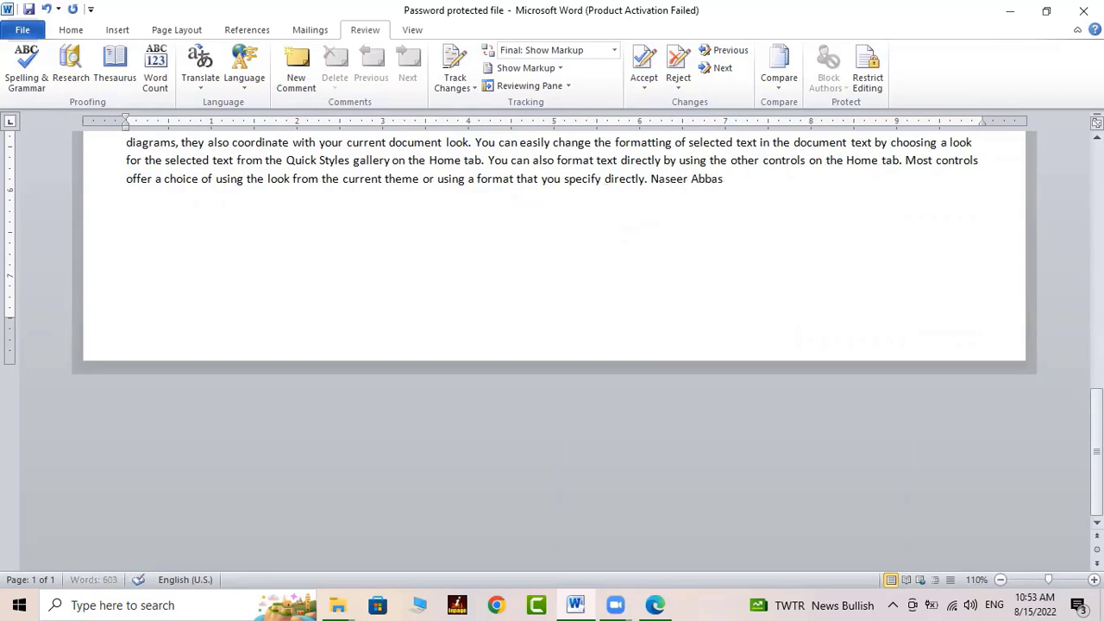
{"action": "key", "text": "BackSpace"}
{"action": "key", "text": "BackSpace"}
{"action": "key", "text": "BackSpace"}
{"action": "key", "text": "BackSpace"}
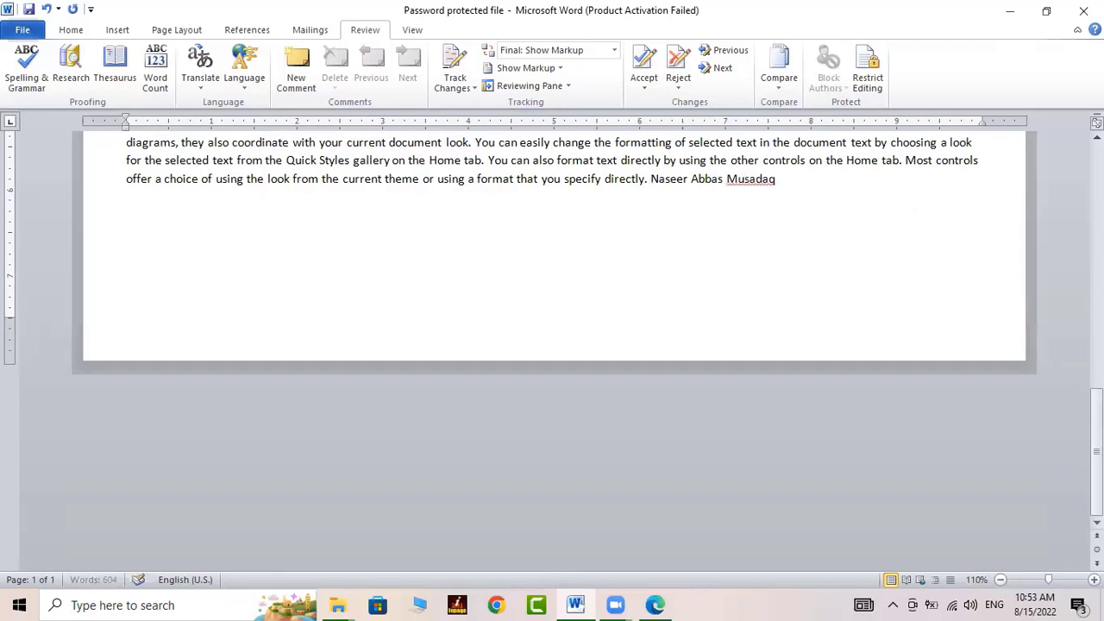
Run Spelling and Grammar and choose Ignore All for the flagged surname
{"action": "left_click", "coordinate": [756, 178]}
{"action": "left_click", "coordinate": [27, 65]}
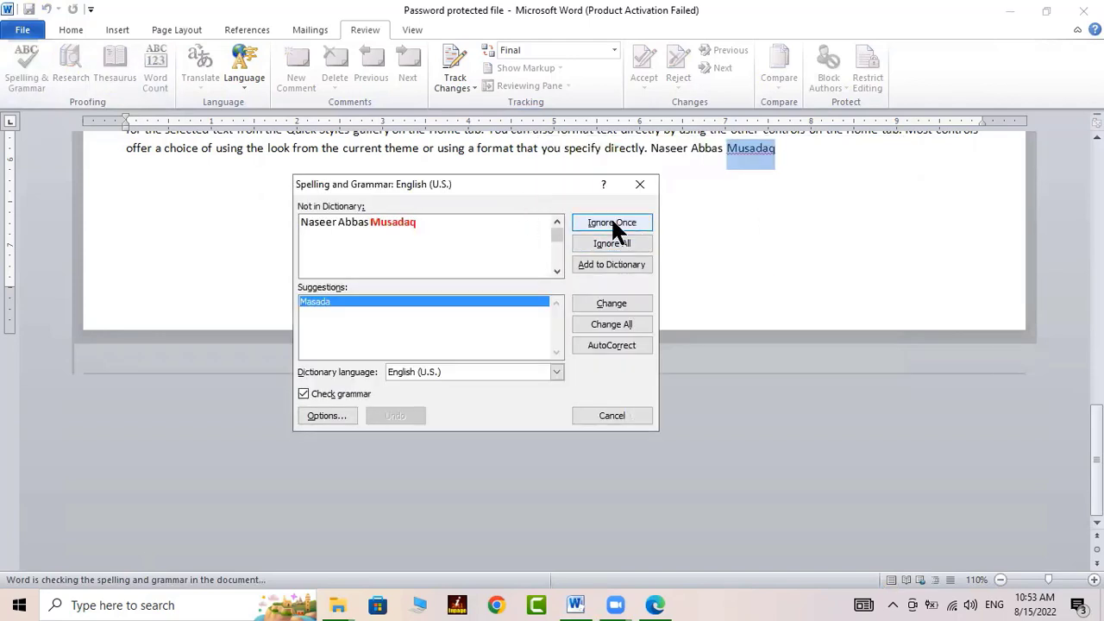
{"action": "left_click", "coordinate": [618, 230]}
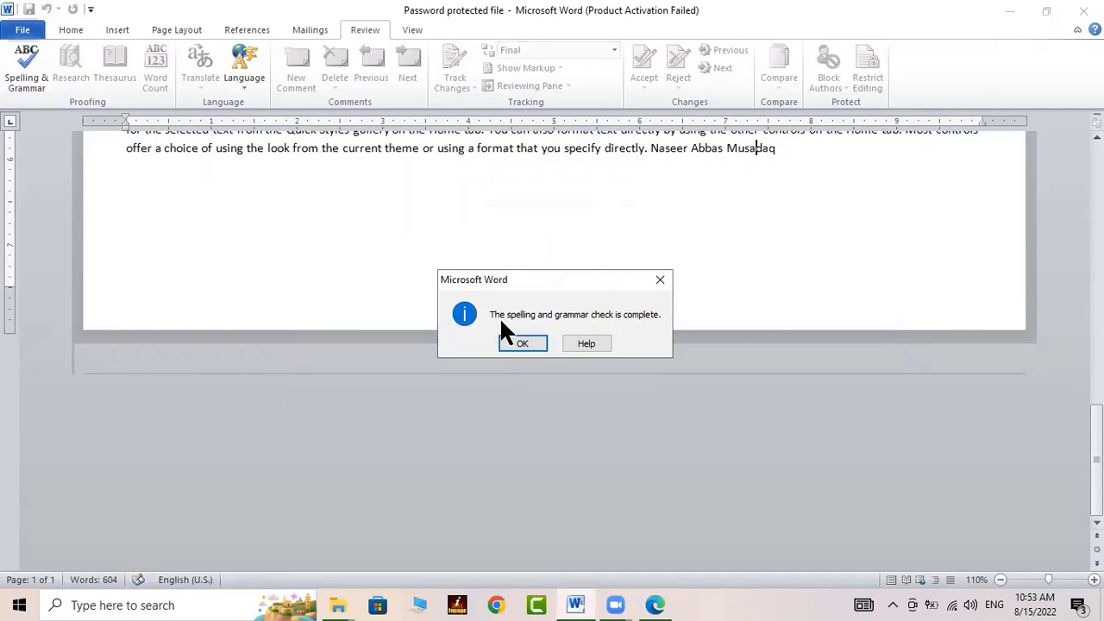
{"action": "left_click", "coordinate": [523, 345]}
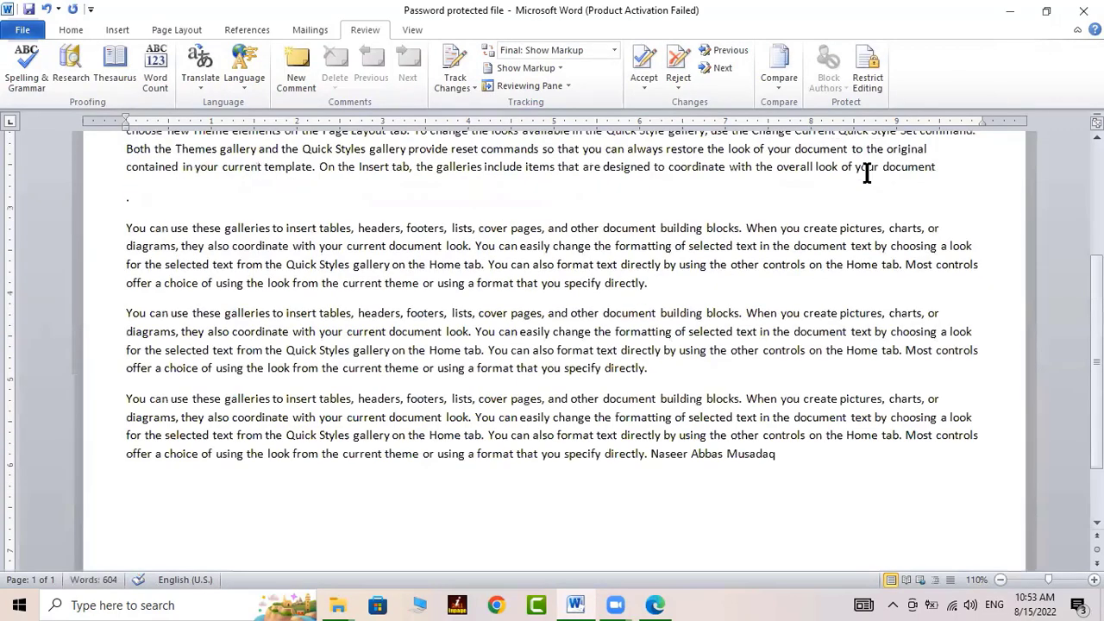
Add the surname after 'document' in the upper paragraph and spell-check it
{"action": "left_click", "coordinate": [857, 190]}
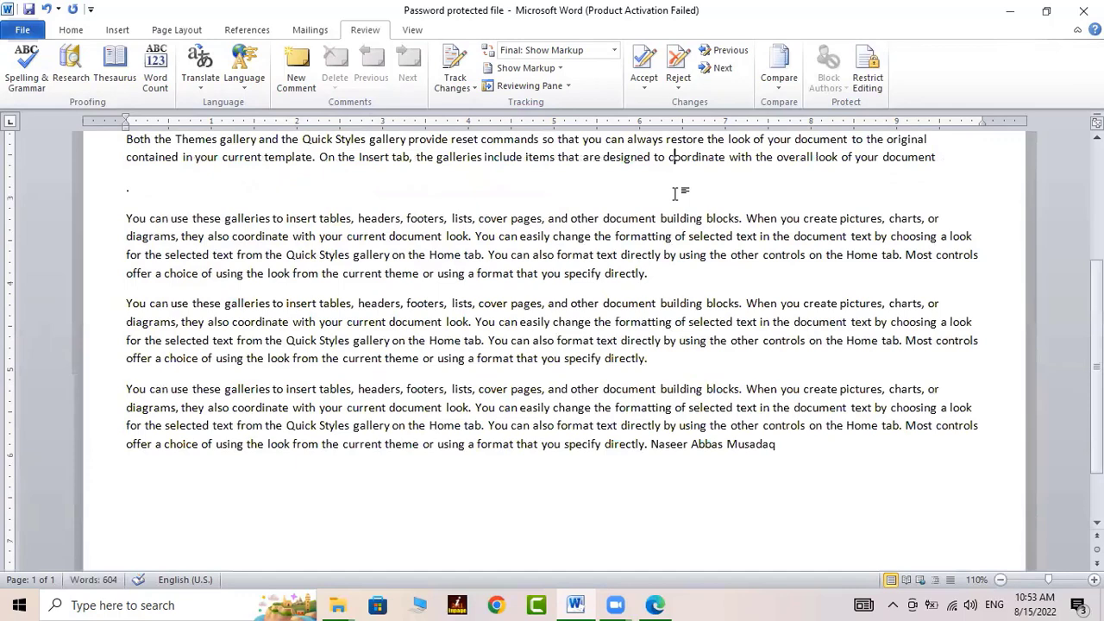
{"action": "left_click", "coordinate": [969, 153]}
{"action": "type", "text": "Musad"}
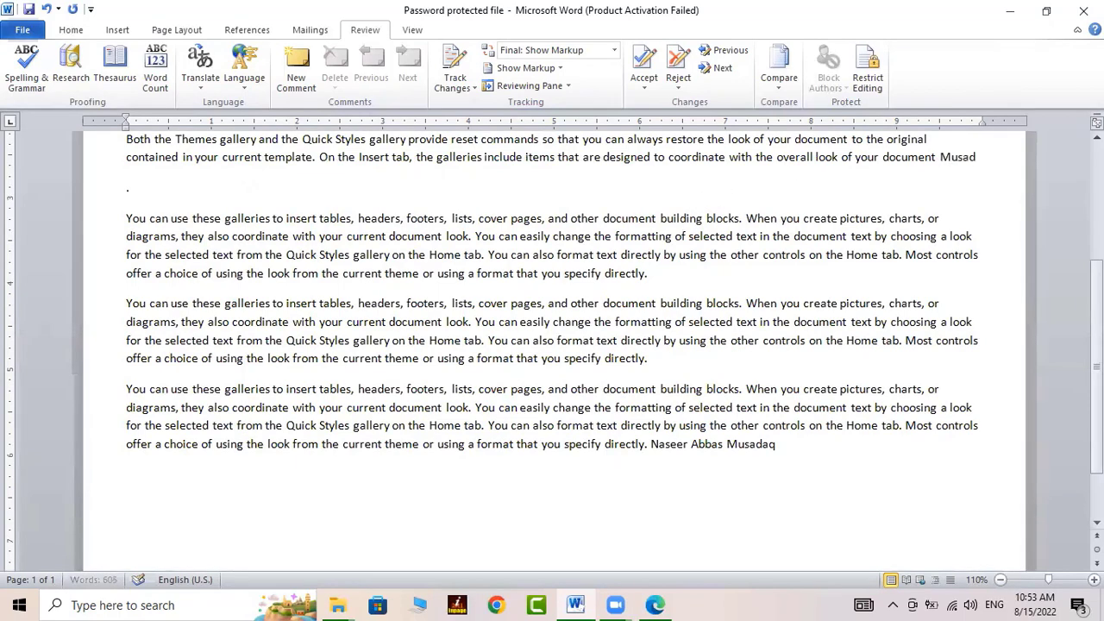
{"action": "type", "text": "aq"}
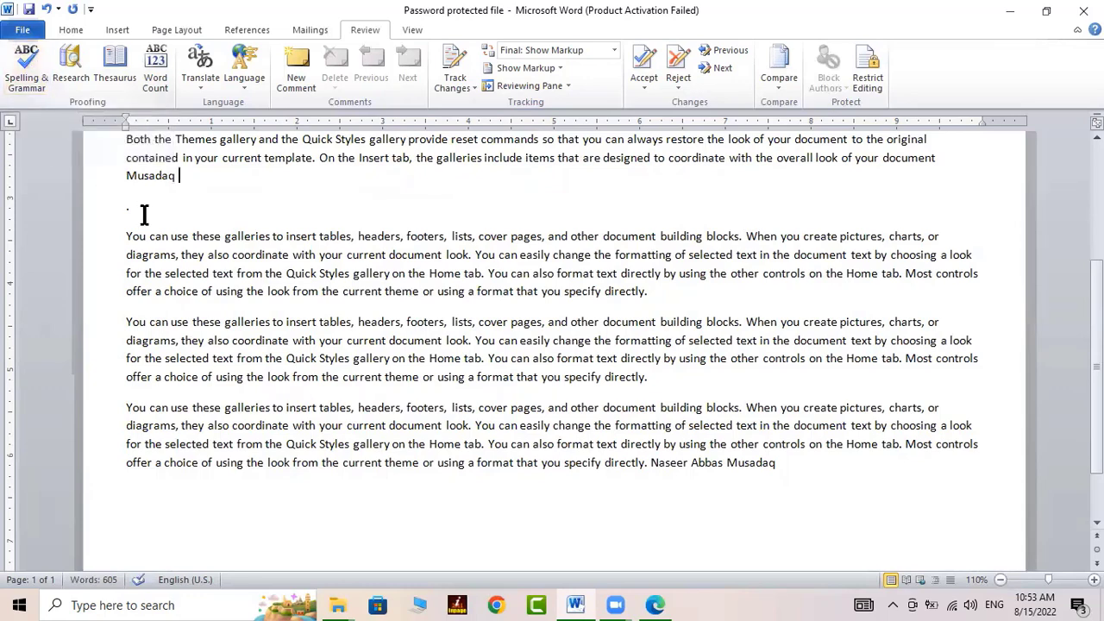
{"action": "left_click_drag", "start_coordinate": [177, 178], "coordinate": [126, 178]}
{"action": "left_click", "coordinate": [26, 69]}
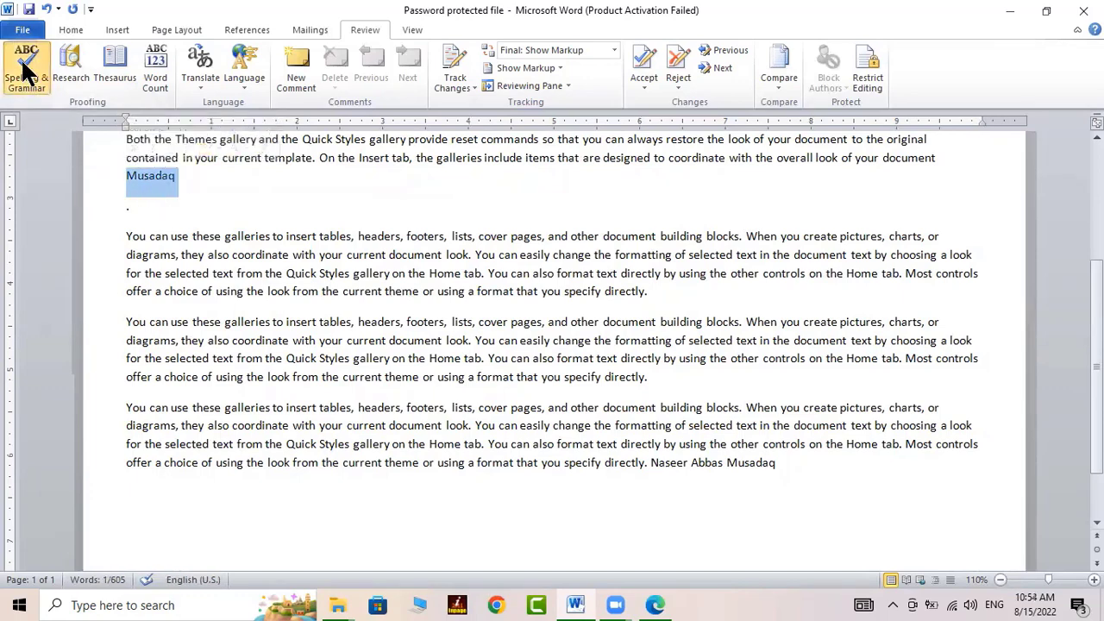
{"action": "left_click", "coordinate": [503, 344]}
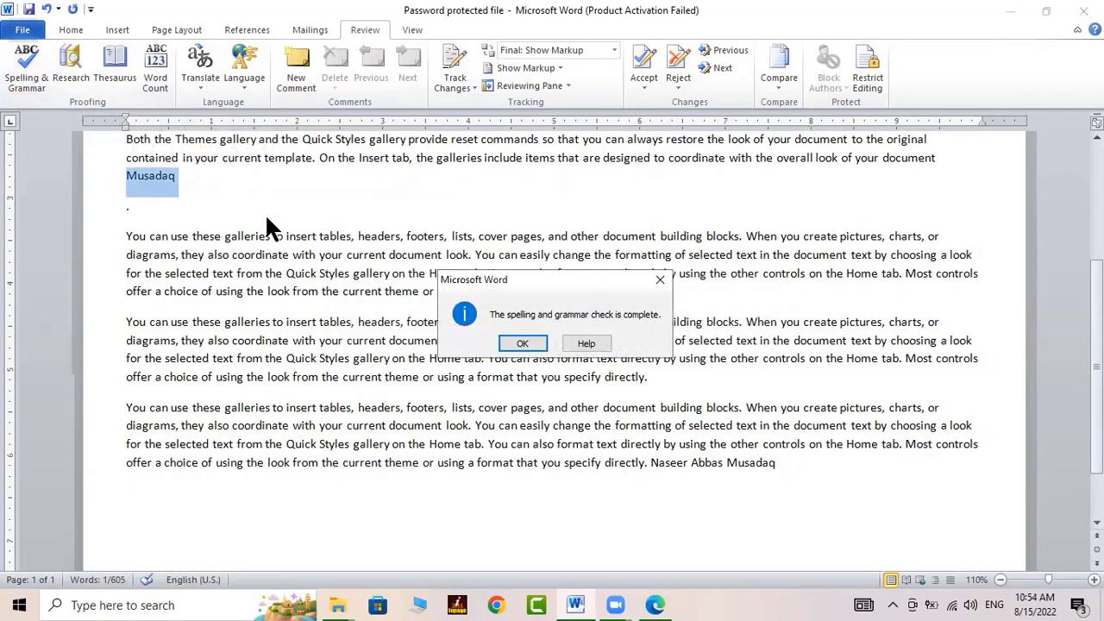
{"action": "left_click", "coordinate": [523, 343]}
{"action": "left_click", "coordinate": [368, 208]}
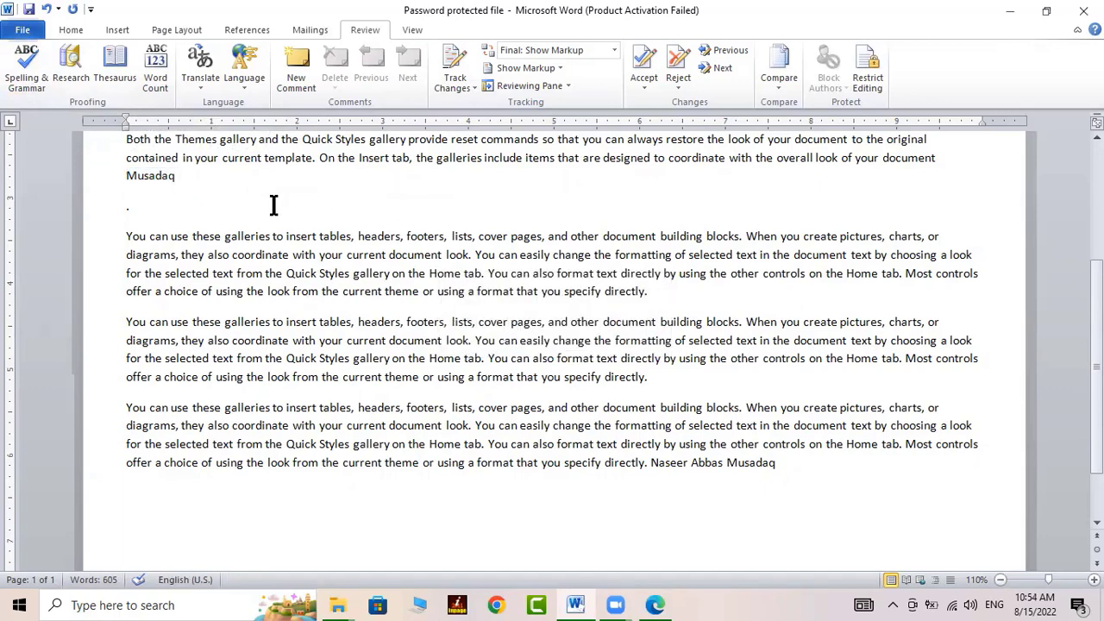
Type another name and add the flagged name to the dictionary
{"action": "type", "text": "Farhan"}
{"action": "left_click", "coordinate": [30, 58]}
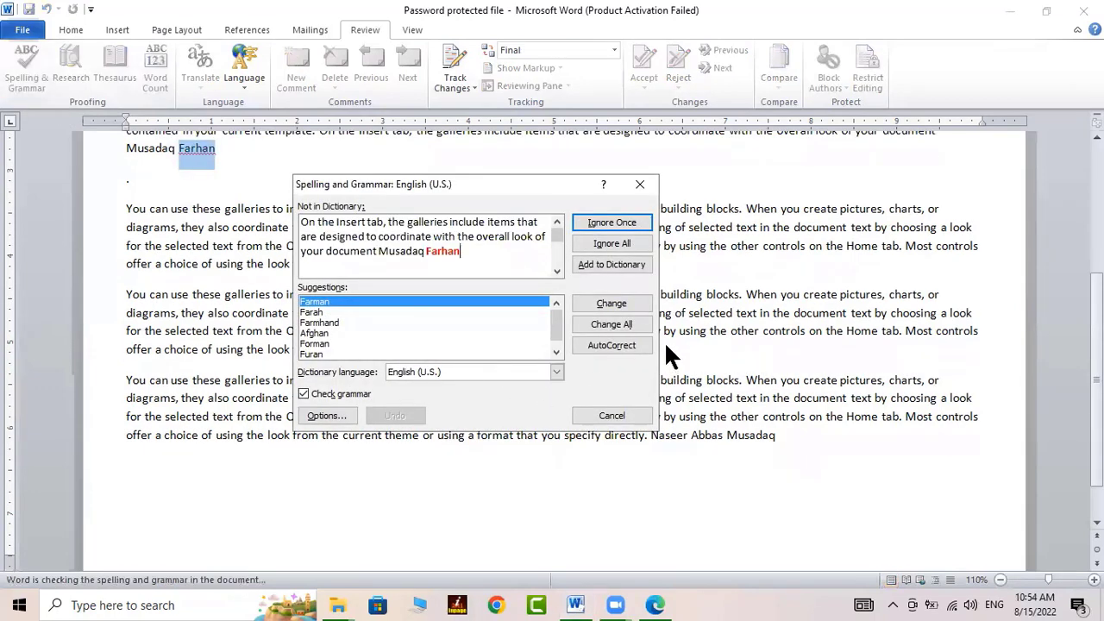
{"action": "left_click", "coordinate": [607, 259]}
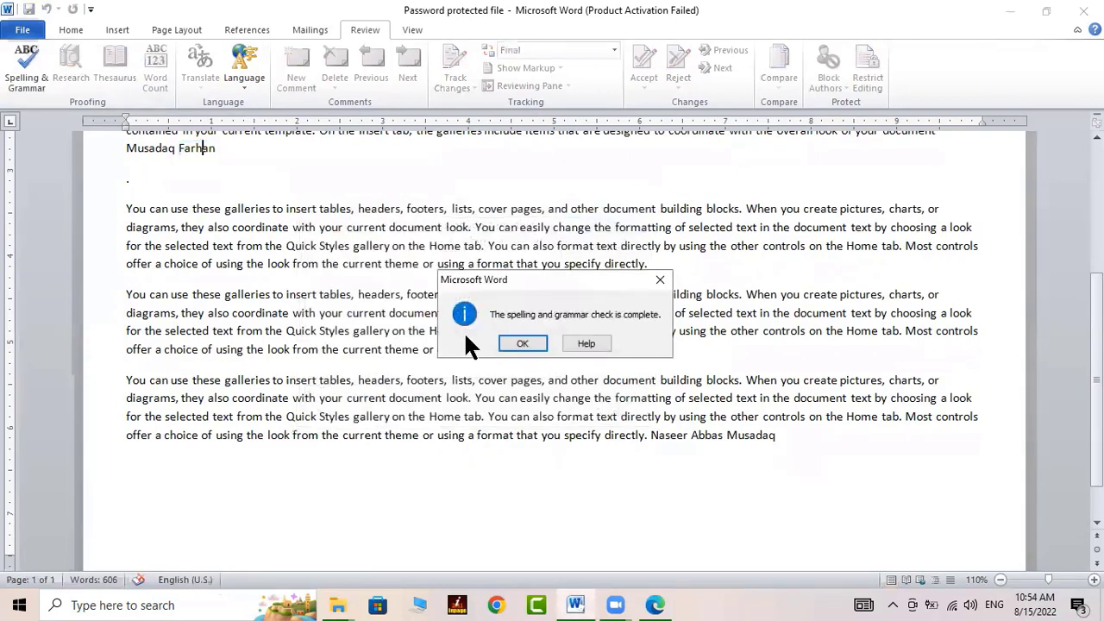
Dismiss the completion message and glance at the Translate options without choosing one
{"action": "left_click", "coordinate": [526, 343]}
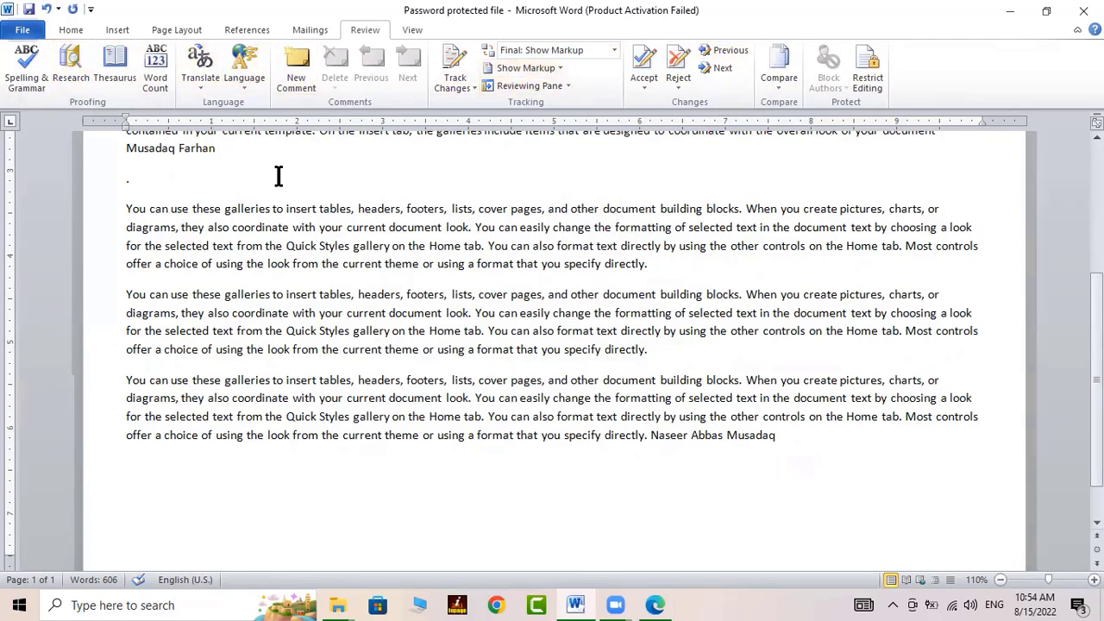
{"action": "left_click", "coordinate": [218, 86]}
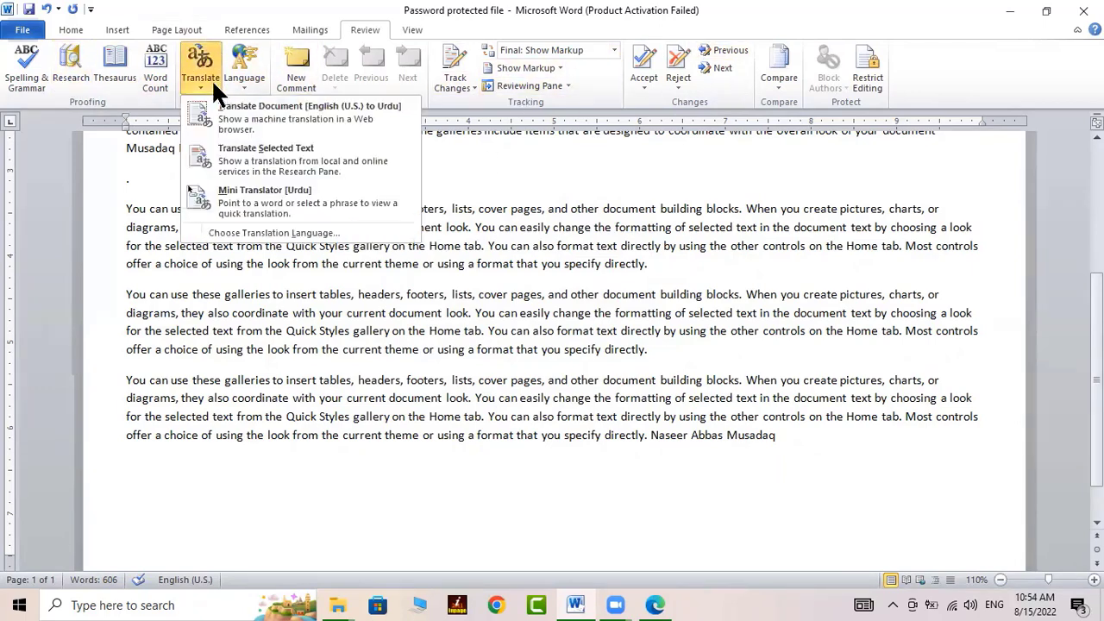
{"action": "left_click", "coordinate": [211, 78]}
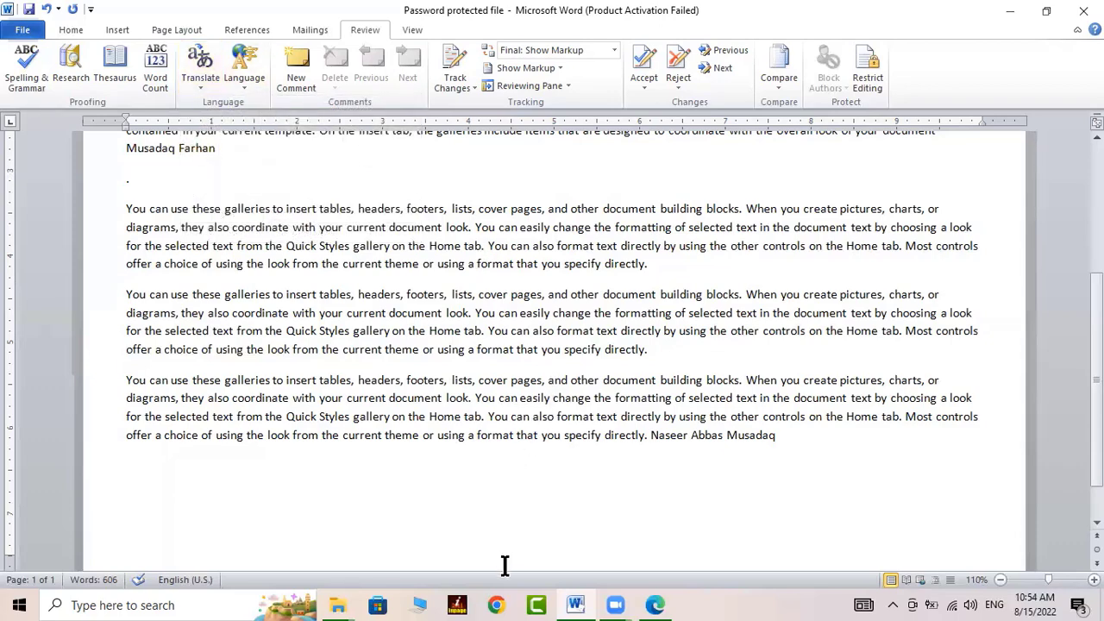
Open translate.google.com in a new Edge tab and decline the Chrome promotion
{"action": "left_click", "coordinate": [656, 604]}
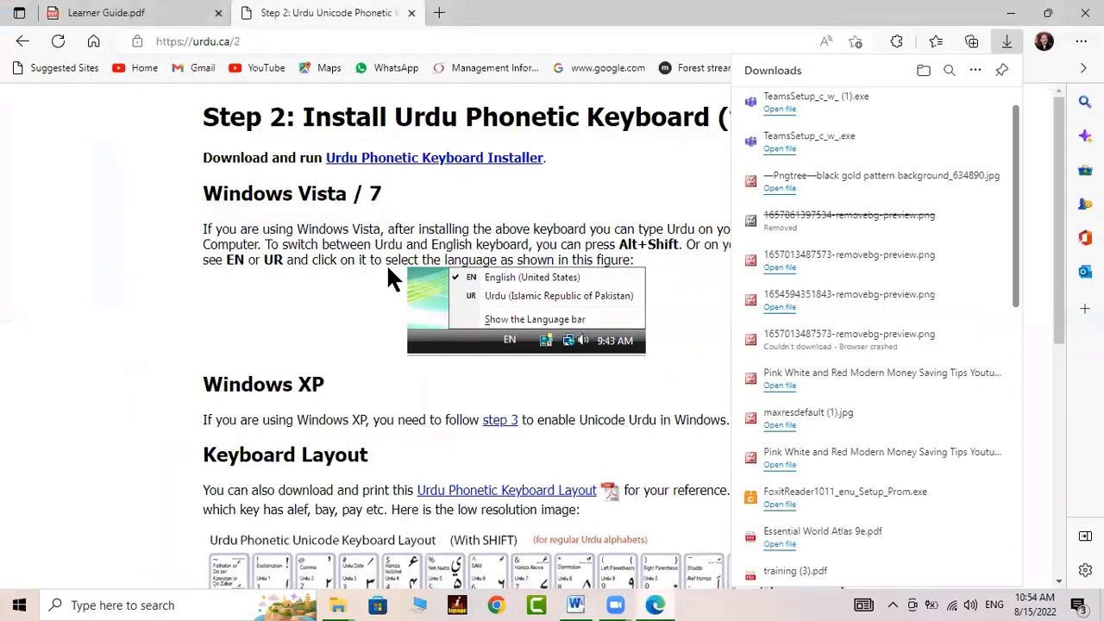
{"action": "left_click", "coordinate": [438, 13]}
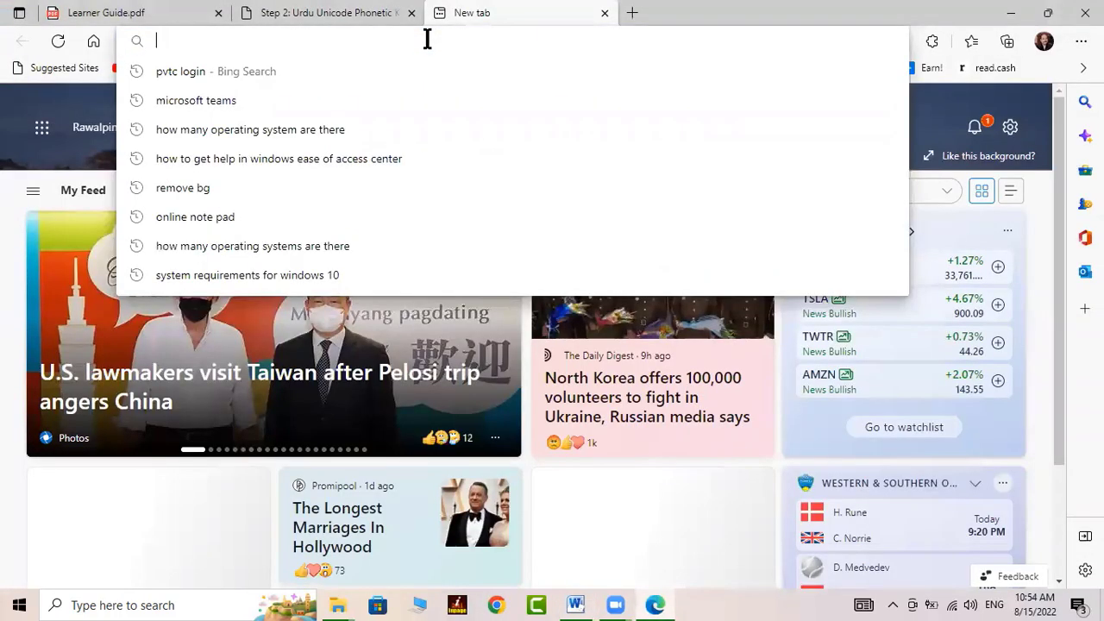
{"action": "type", "text": "trans"}
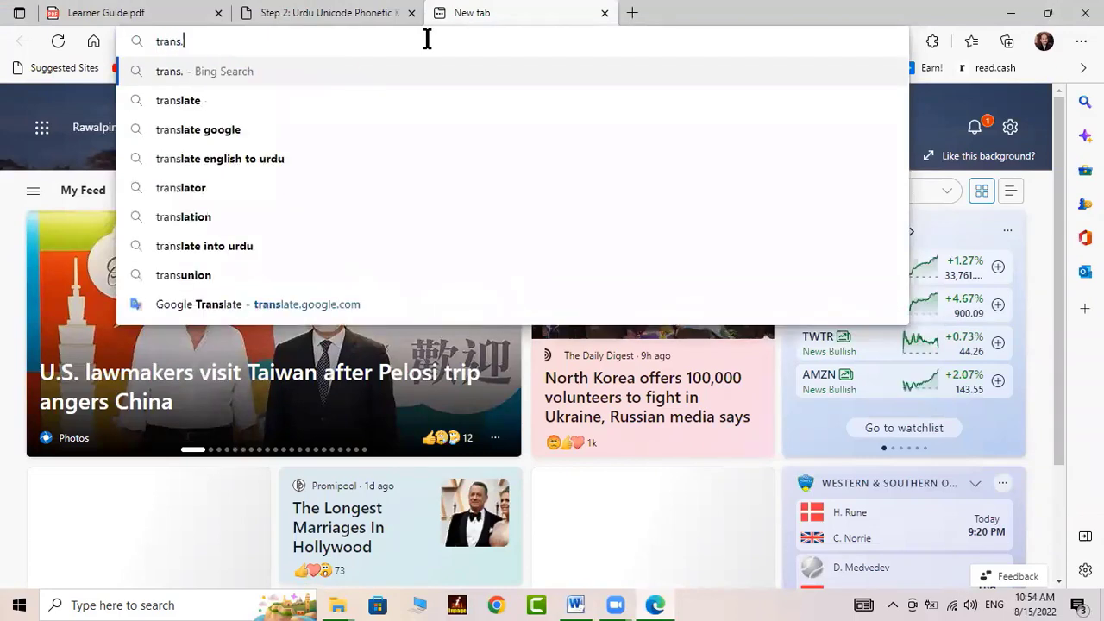
{"action": "type", "text": "late"}
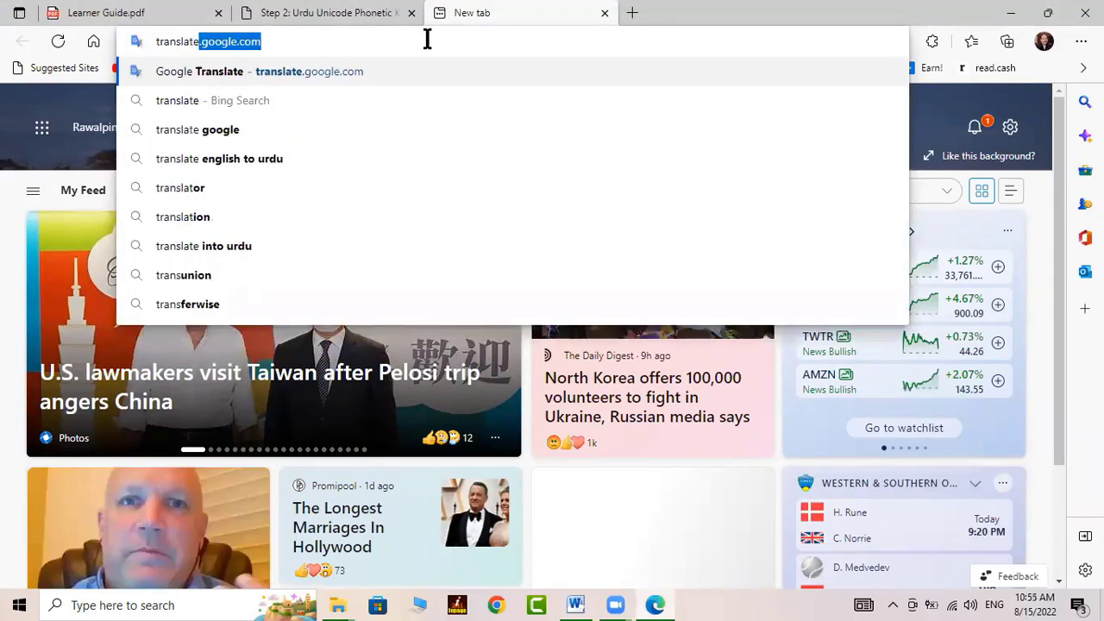
{"action": "type", "text": ".google.com"}
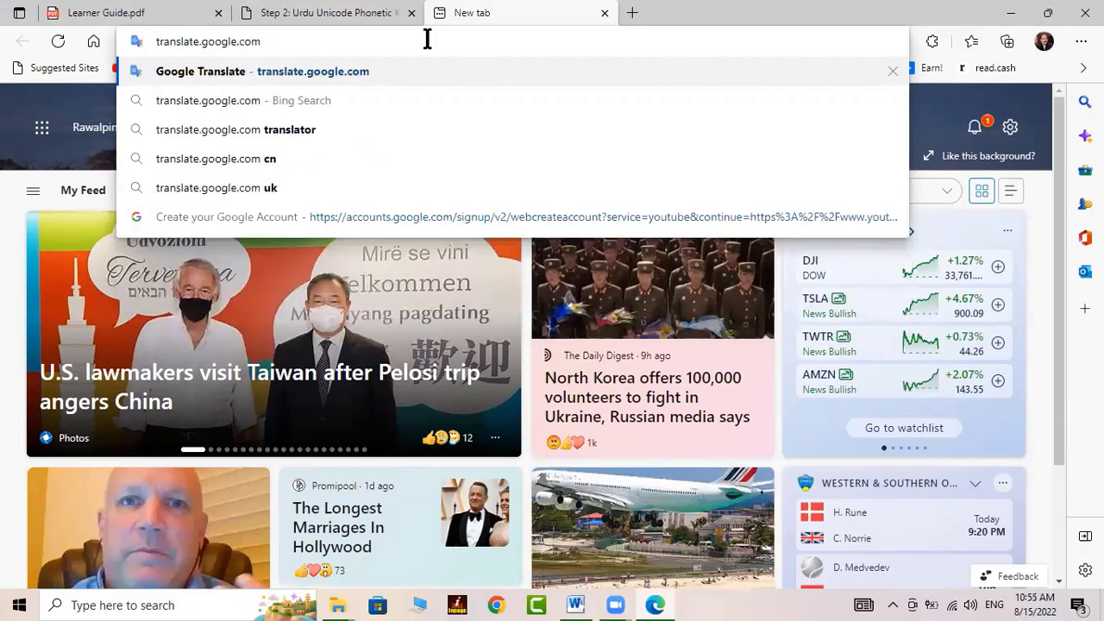
{"action": "key", "text": "Return"}
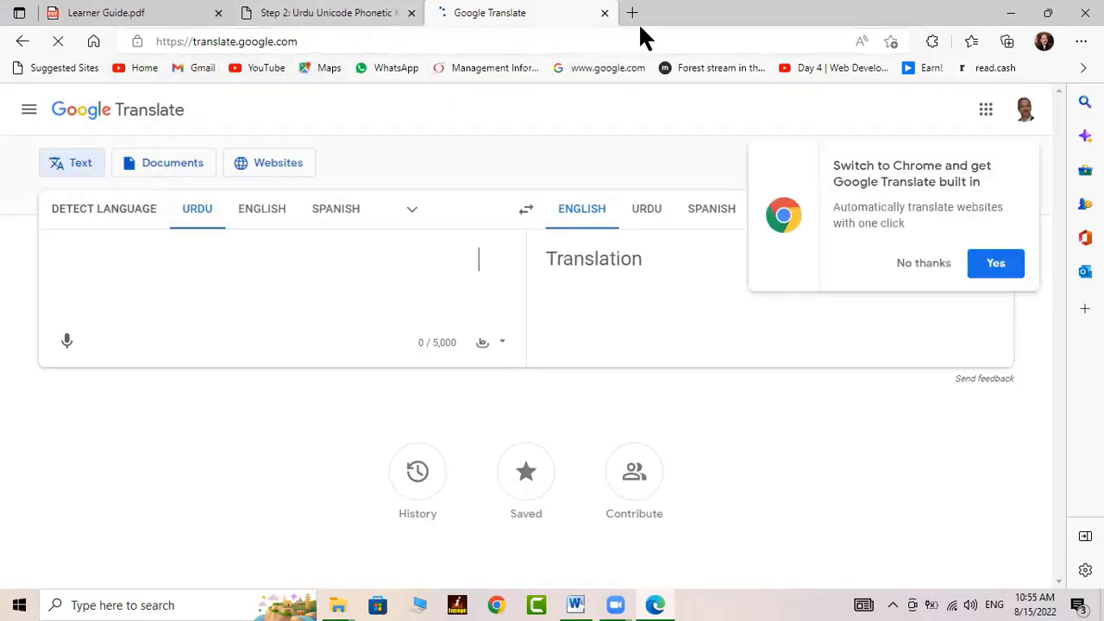
{"action": "left_click", "coordinate": [929, 264]}
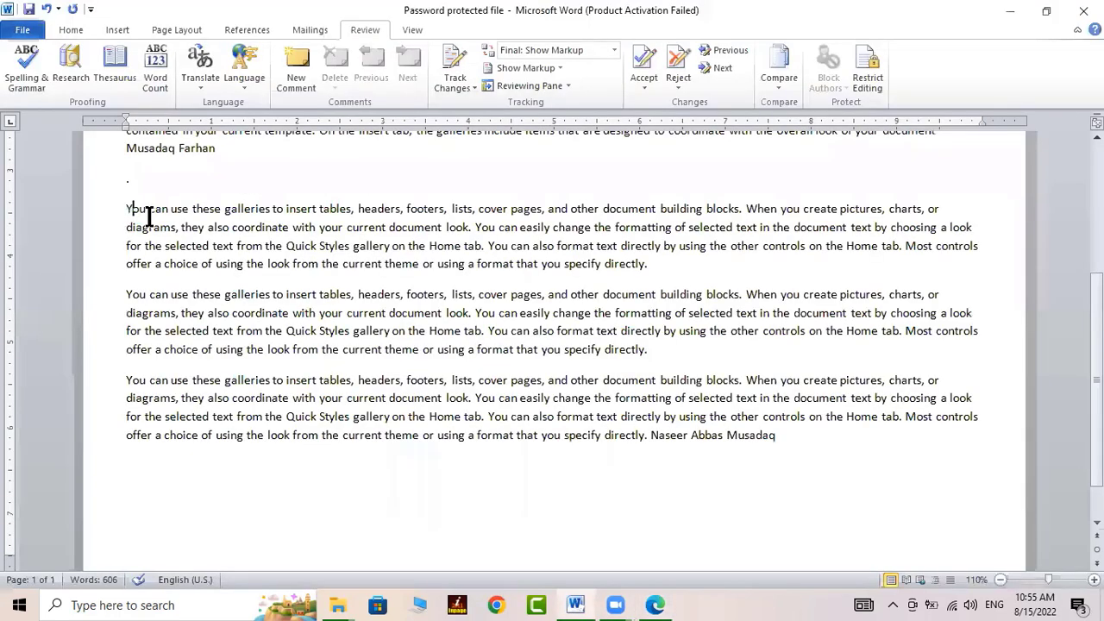
Paste the 'You can use these galleries' paragraph into Google Translate and set the target to Urdu
{"action": "left_click_drag", "start_coordinate": [128, 211], "coordinate": [648, 278]}
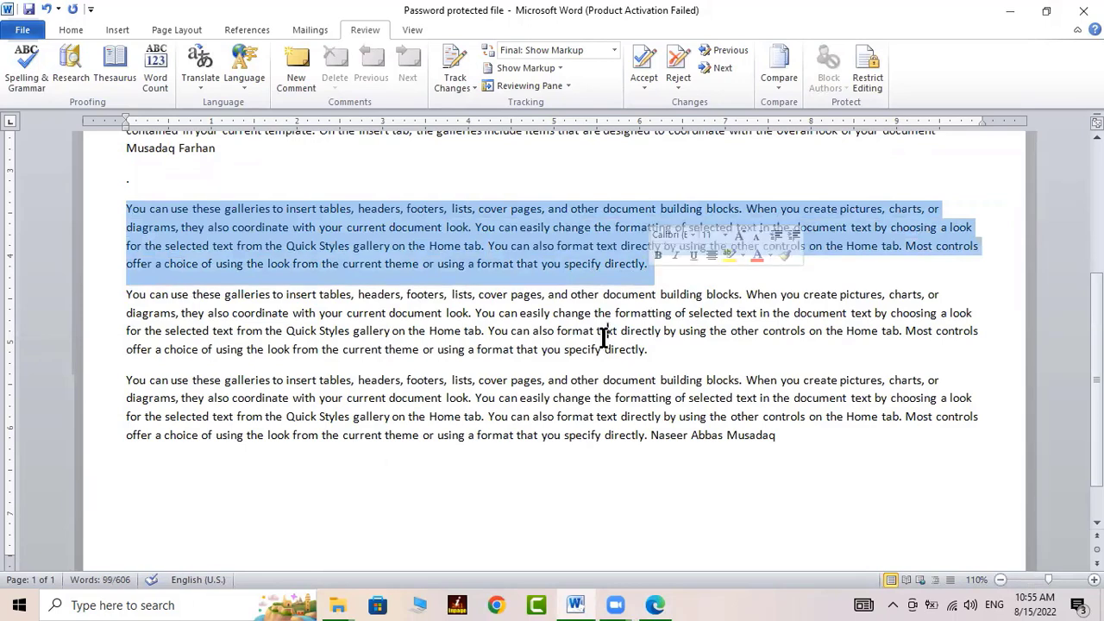
{"action": "left_click", "coordinate": [665, 605]}
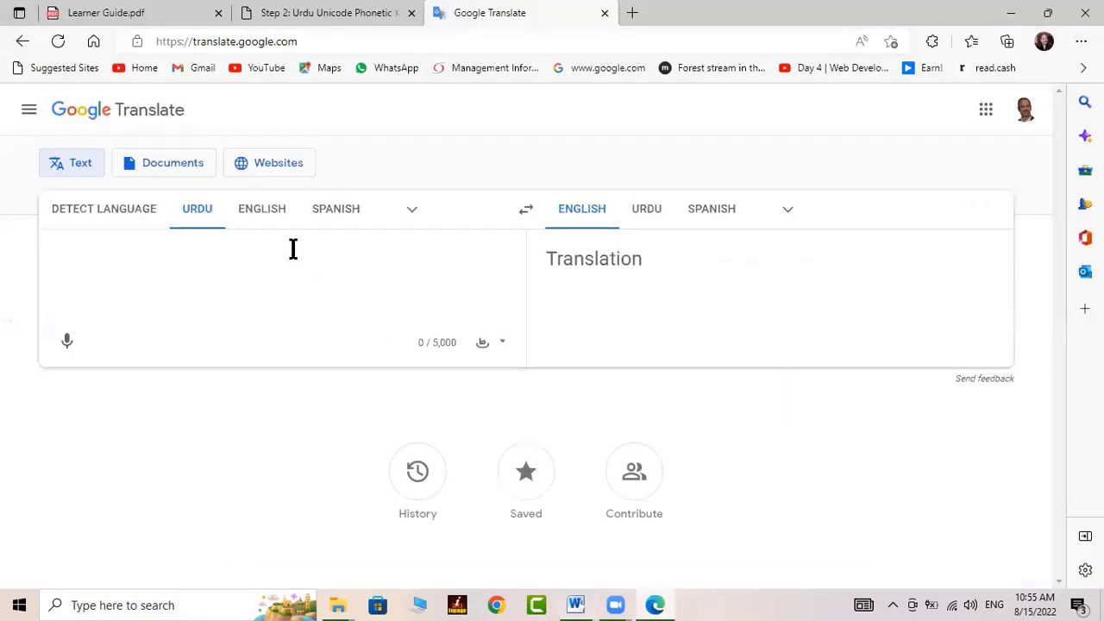
{"action": "type", "text": "You can use these galleries to insert tables, headers, footers, lists, cover pages, and other document building blocks. When you create pictures, charts, or diagrams, they also coordinate with your current document look. You can easily change the formatting of selected text in the document text by choosing a look for the selected text from the Quick Styles gallery on the Home tab. You can also format text directly by using the other controls on the Home tab. Most controls offer a choice of using the look from the current theme or using a format that you specify directly."}
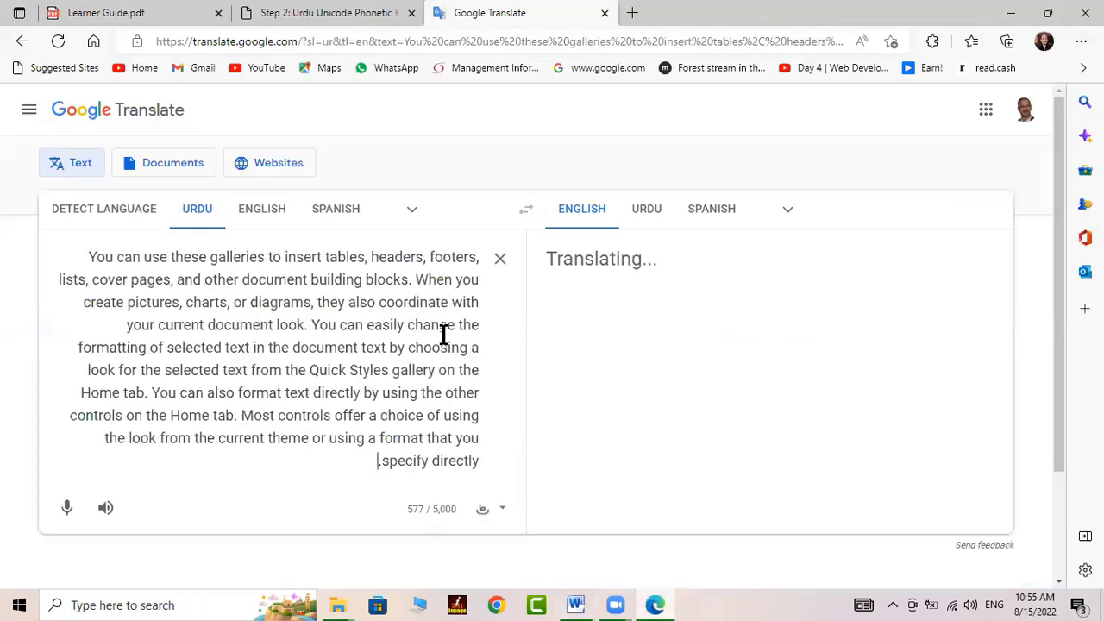
{"action": "left_click", "coordinate": [648, 217]}
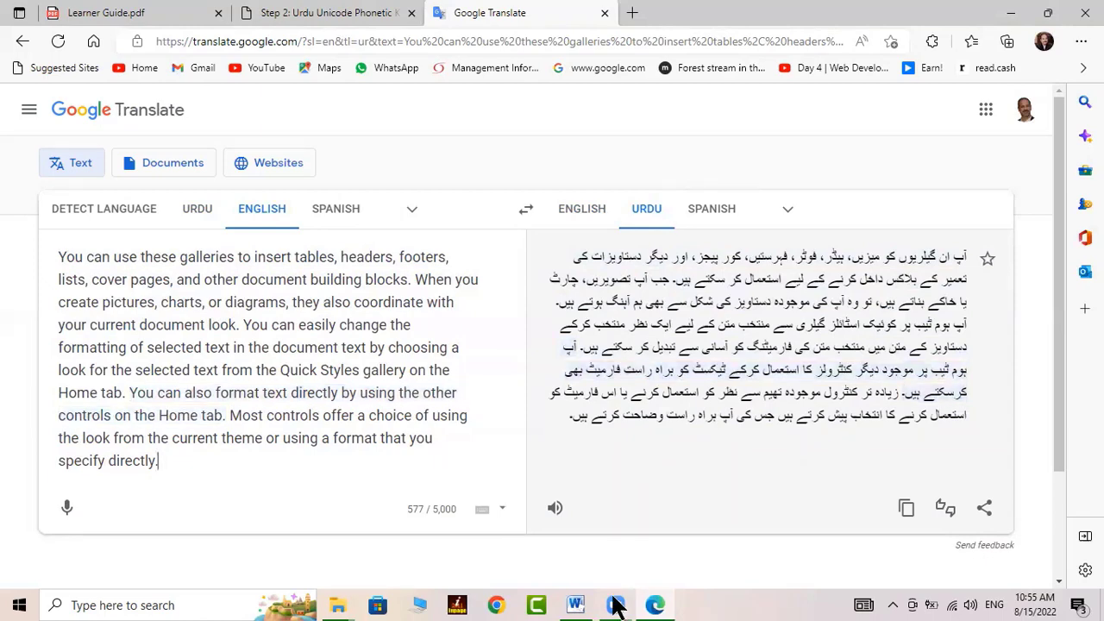
Switch between Word and the browser, then open and scroll the Learner Guide PDF
{"action": "left_click", "coordinate": [577, 605]}
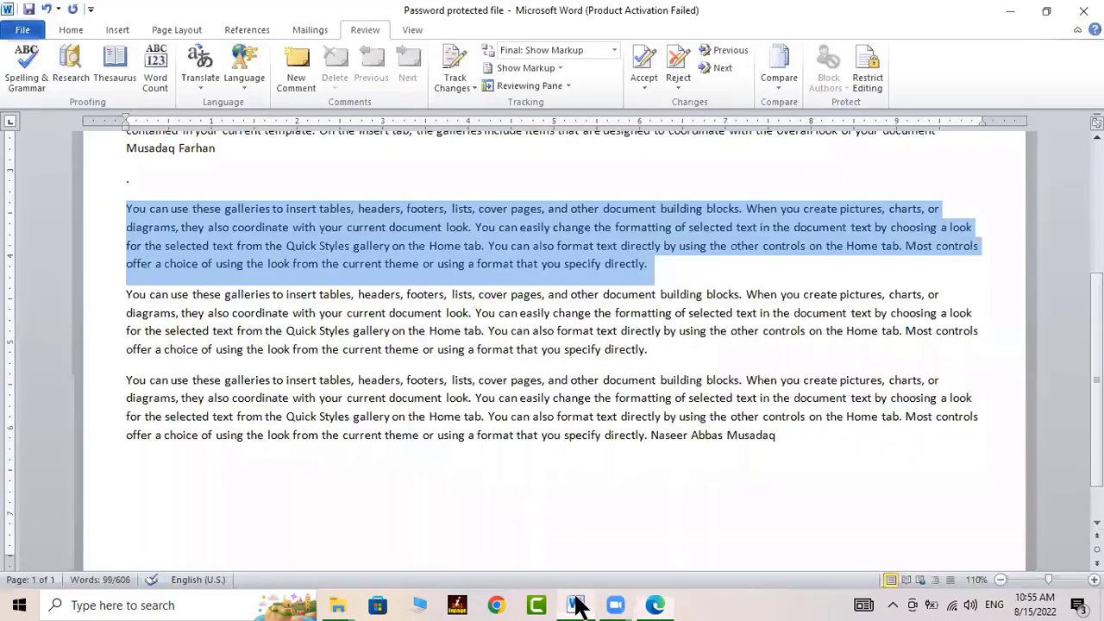
{"action": "left_click", "coordinate": [656, 605]}
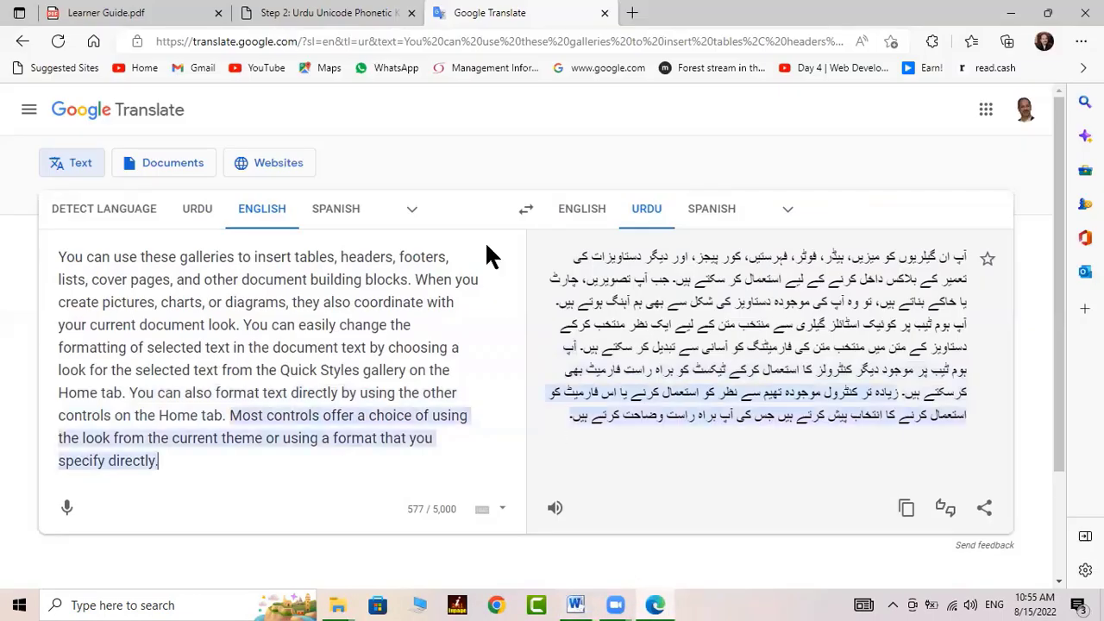
{"action": "left_click", "coordinate": [175, 19]}
{"action": "scroll", "coordinate": [365, 368], "scroll_direction": "down", "scroll_amount": 3}
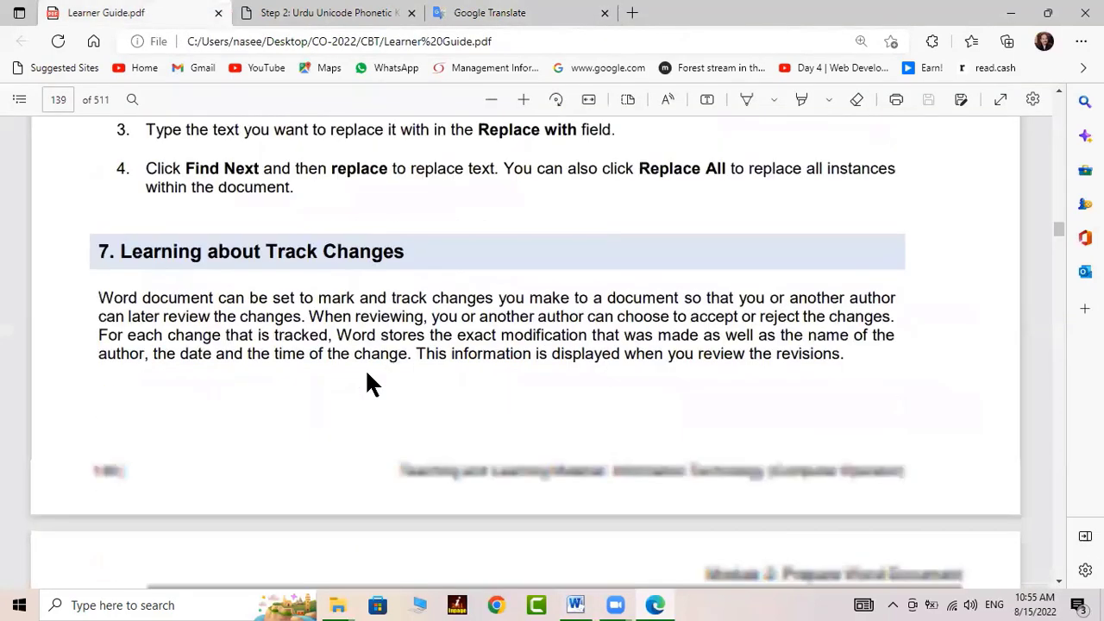
{"action": "scroll", "coordinate": [354, 259], "scroll_direction": "down", "scroll_amount": 4}
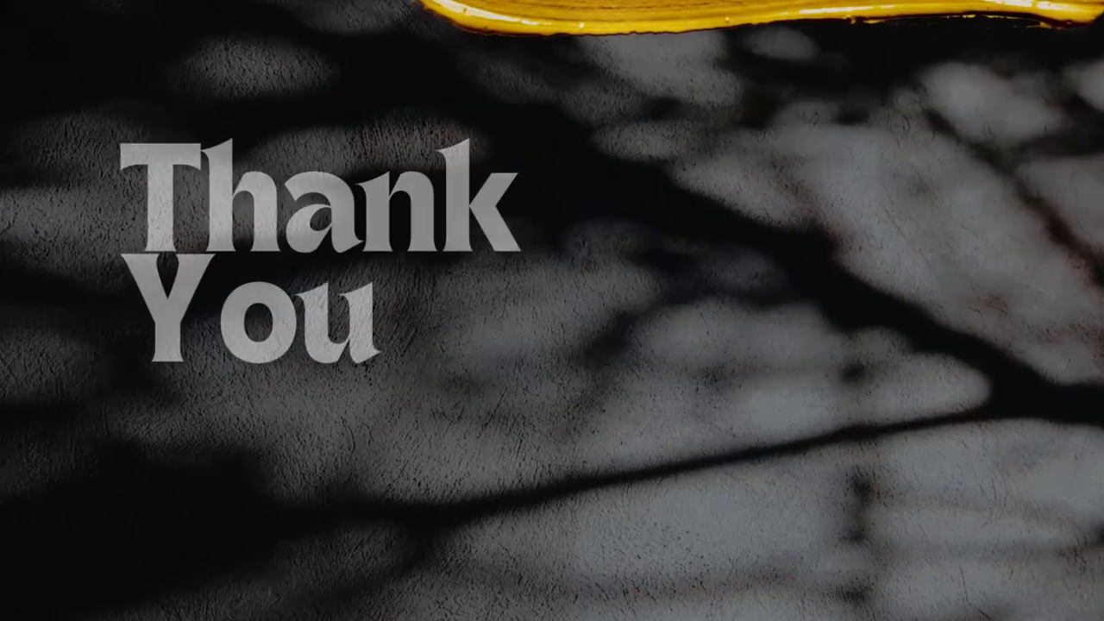